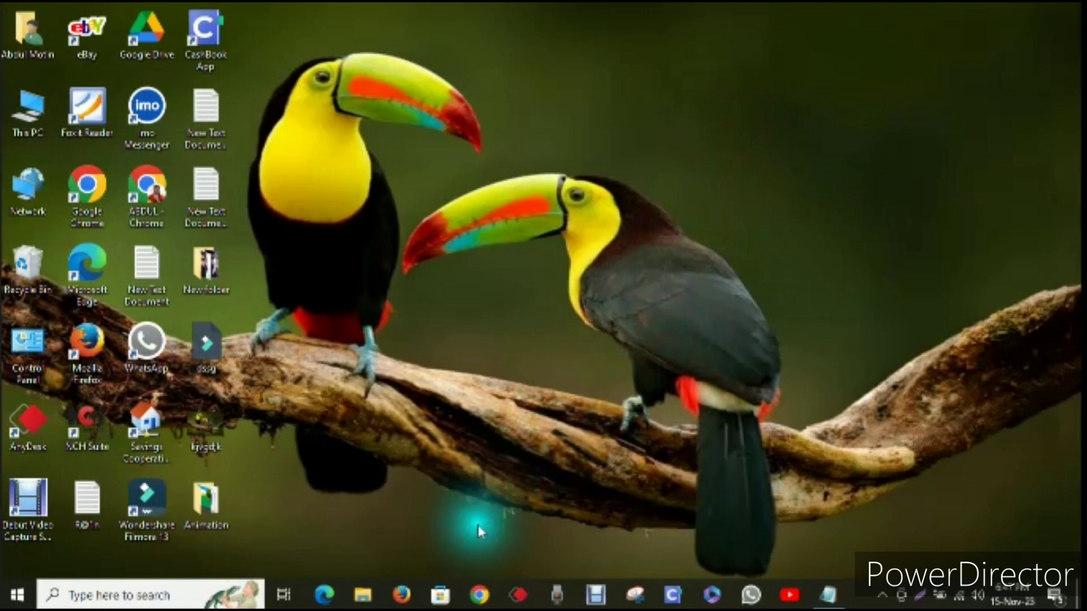
Open the bookmarked Data Entry_1 spreadsheet in Chrome and go from its home menu to the Entry Sheet.
click(484, 595)
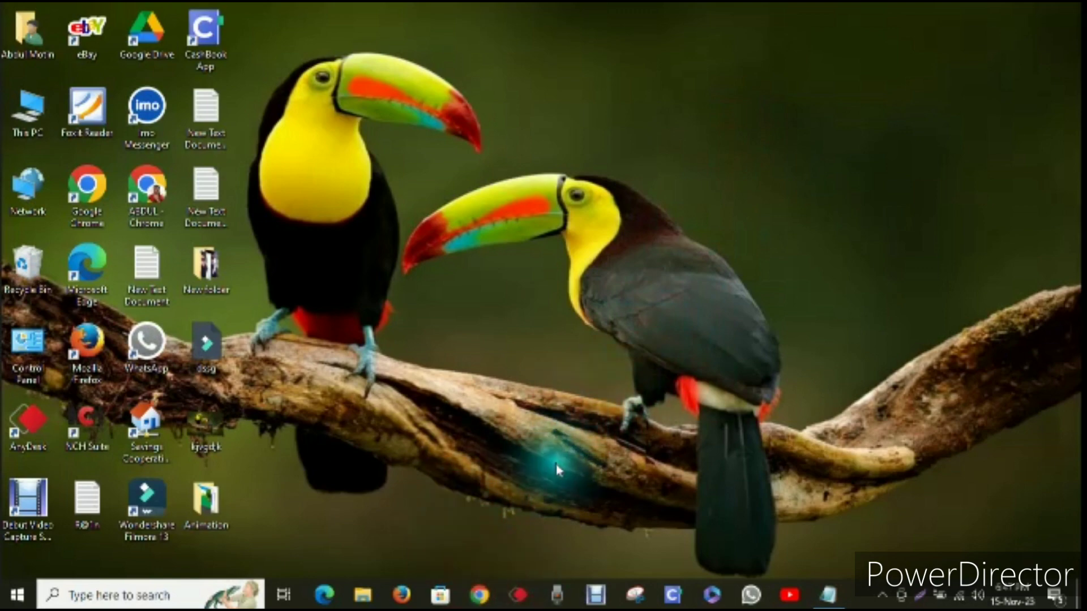
click(331, 345)
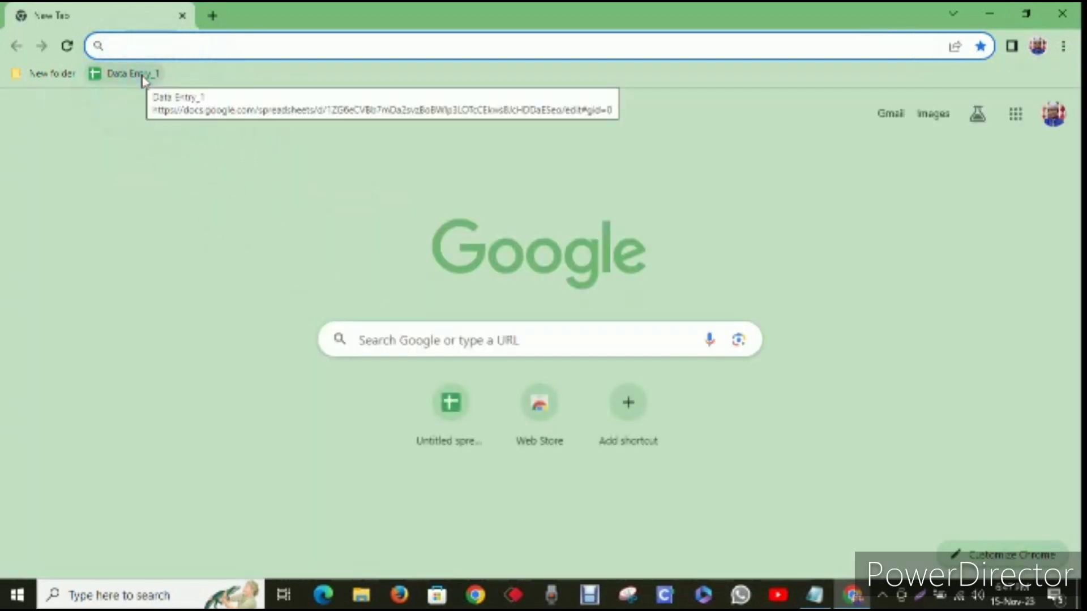
click(142, 81)
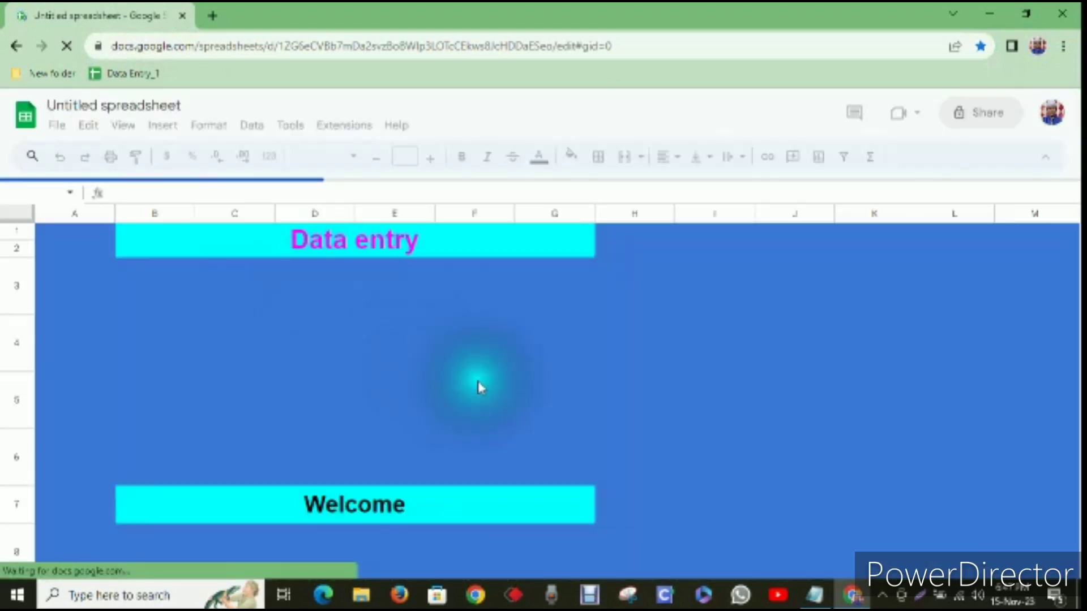
click(682, 443)
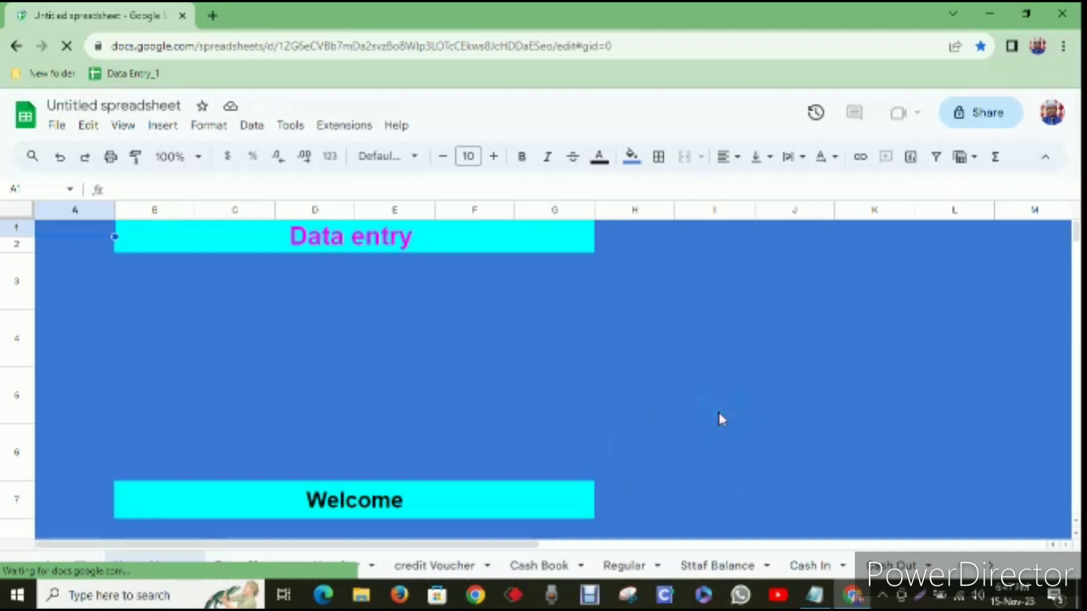
click(723, 442)
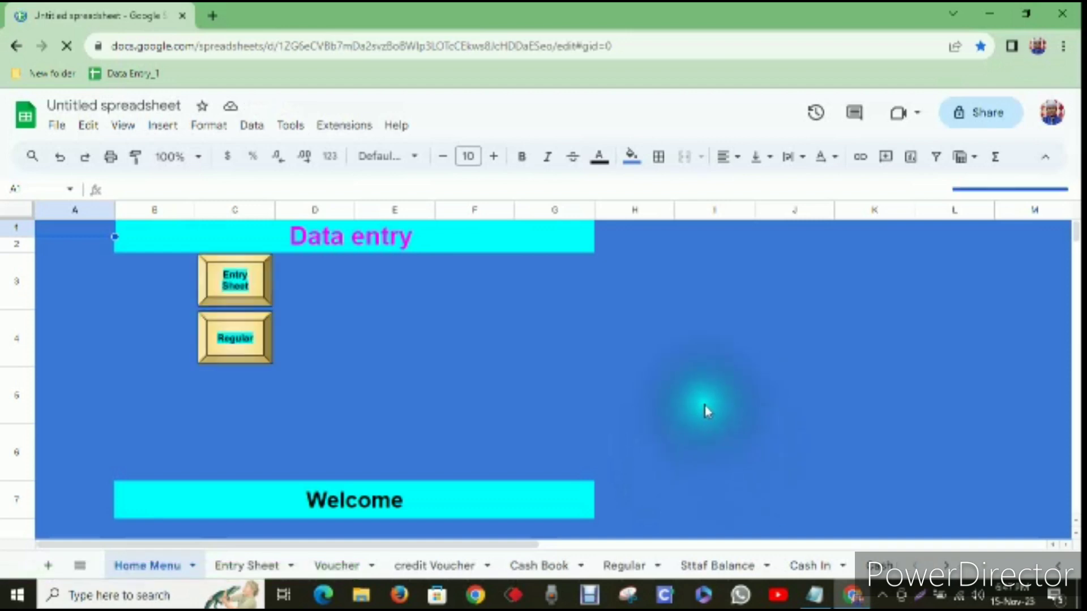
click(237, 280)
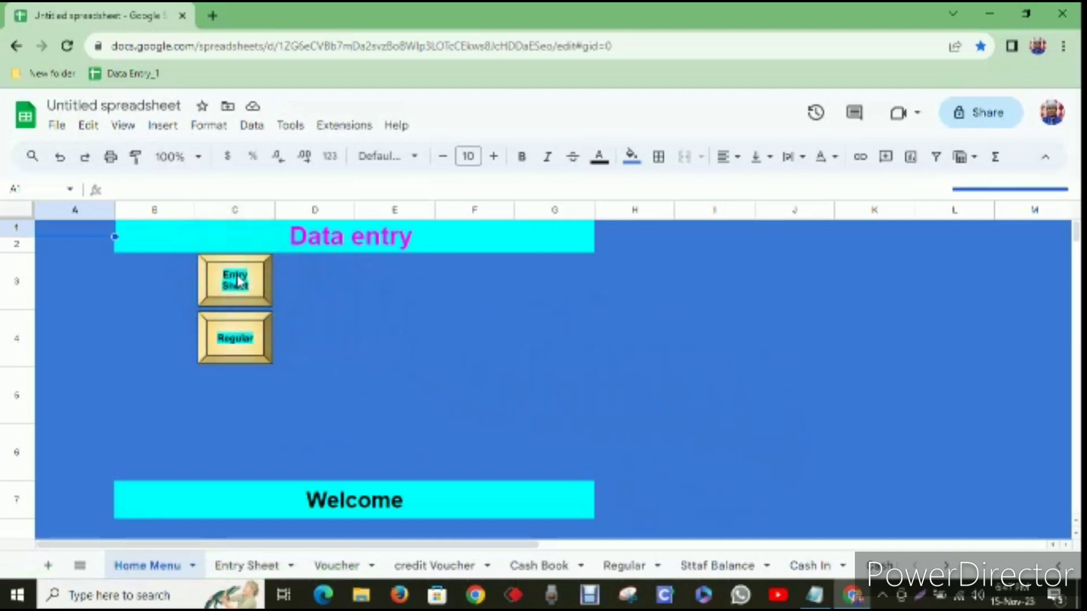
click(246, 284)
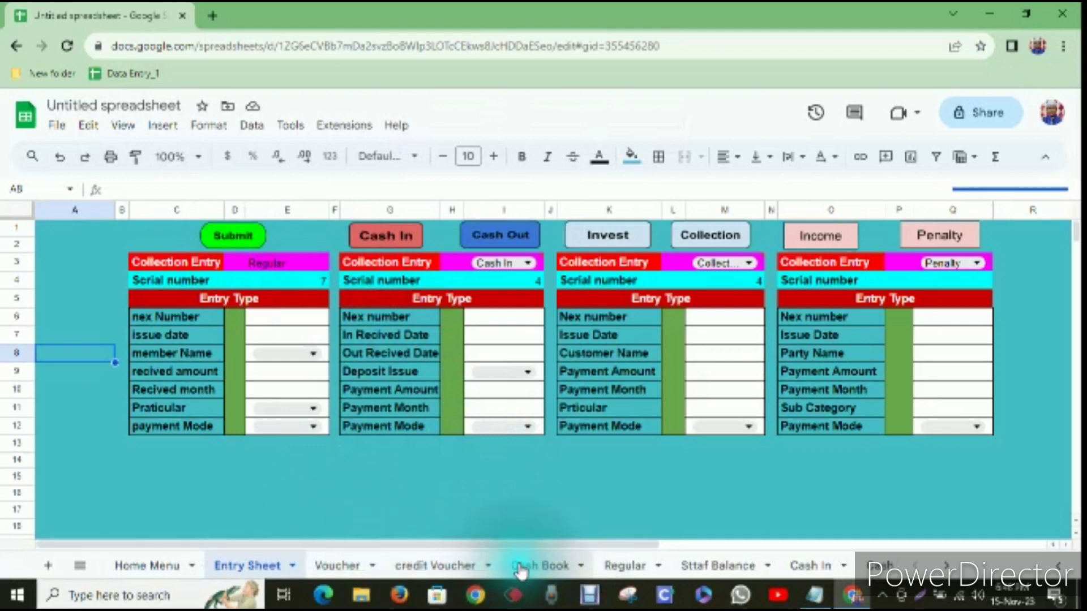
Look through the layouts of the Cash Book, Voucher and credit Voucher sheets.
click(538, 566)
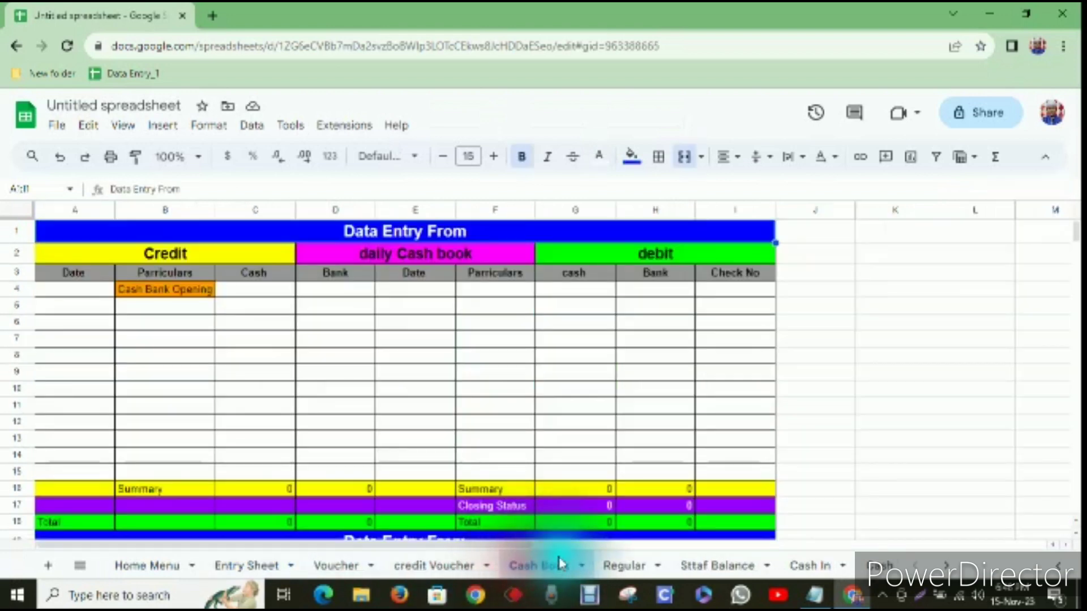
click(390, 372)
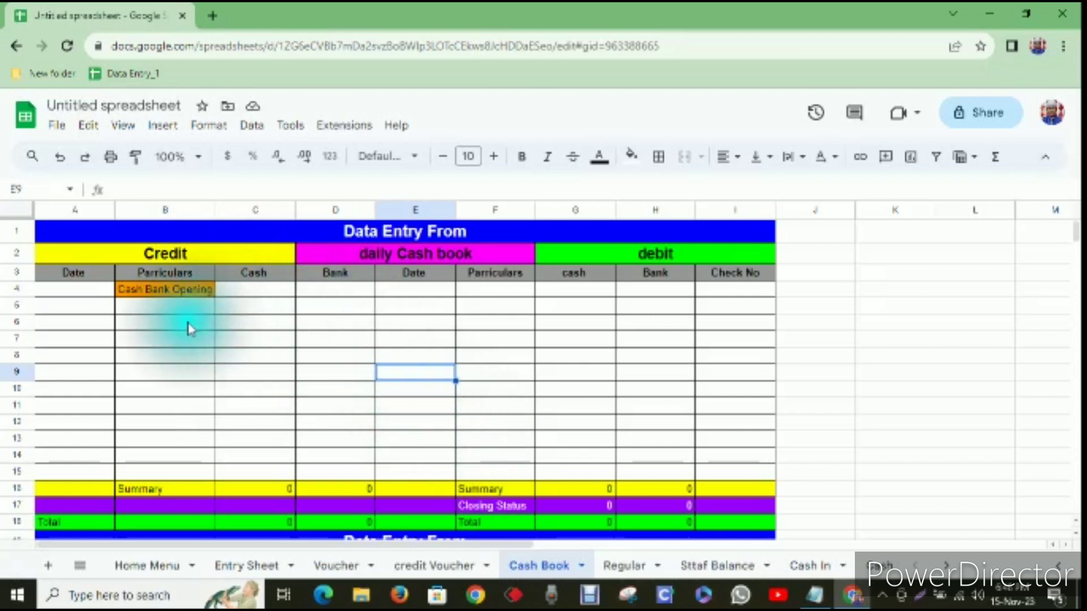
click(339, 566)
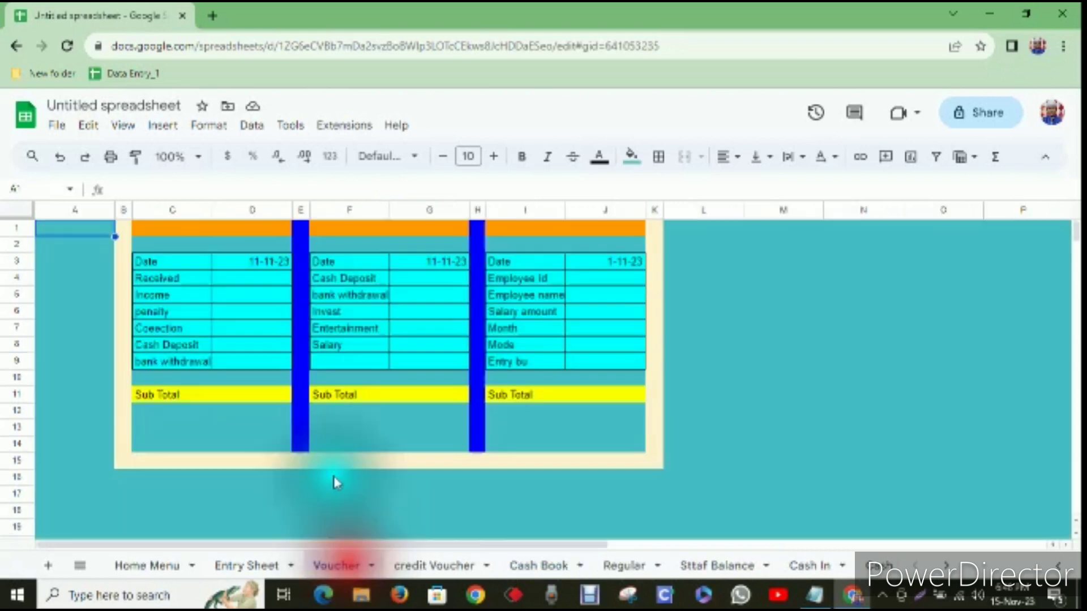
click(433, 563)
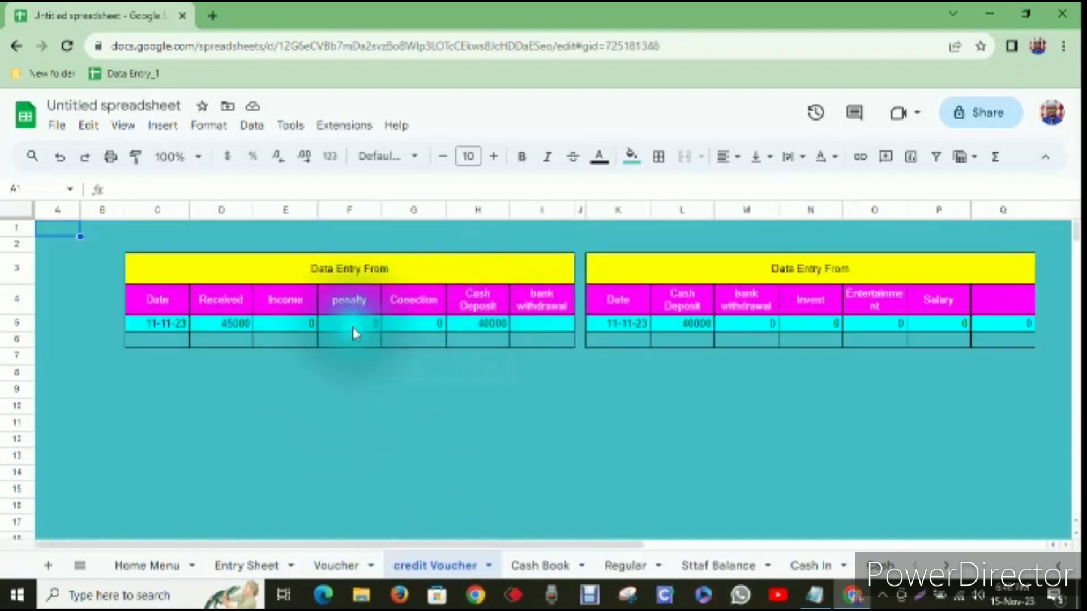
click(537, 564)
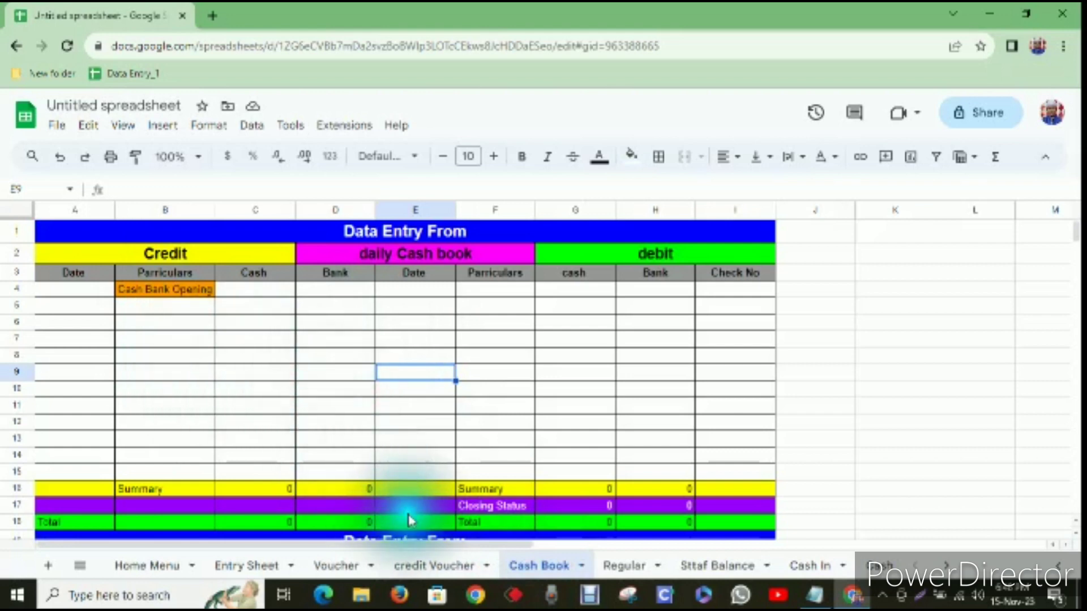
Apply all borders to the range C6:Q30 on the credit Voucher sheet.
click(434, 565)
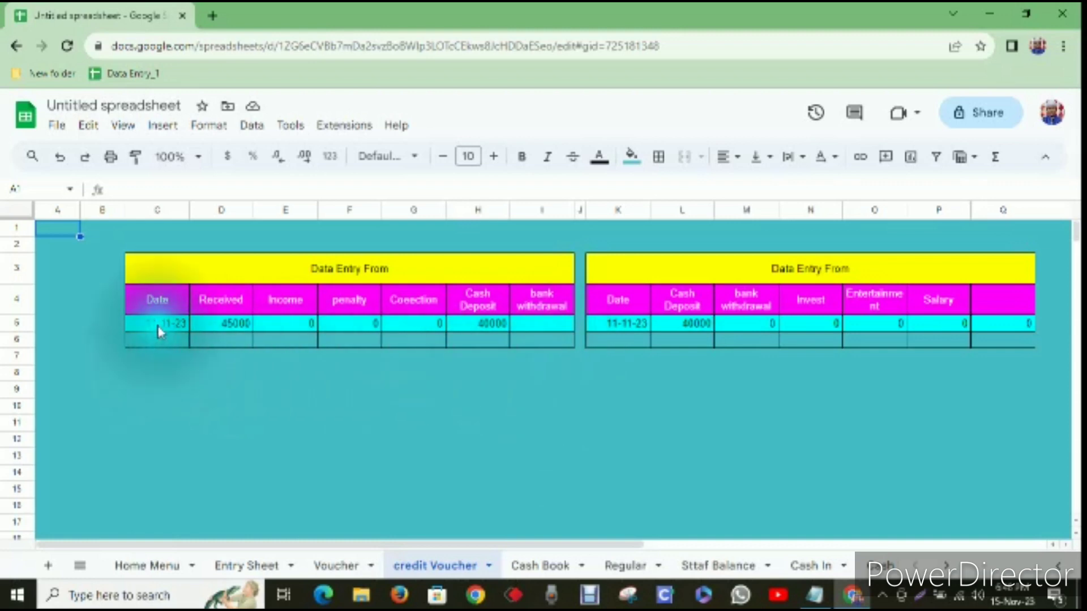
drag(160, 332, 563, 344)
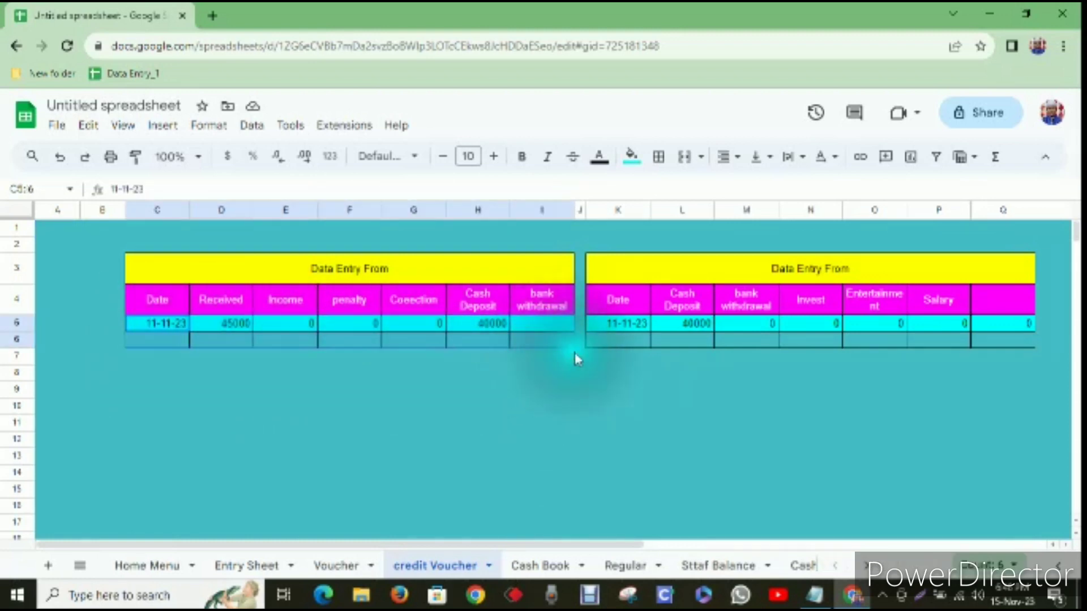
click(154, 342)
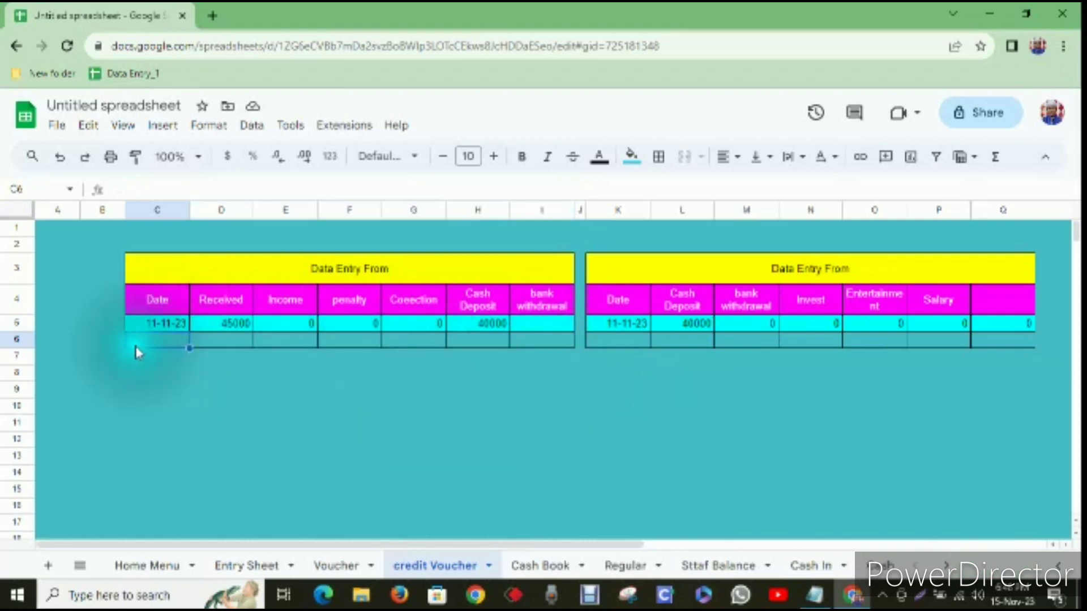
drag(142, 342, 792, 524)
scroll(826, 492, up, 3)
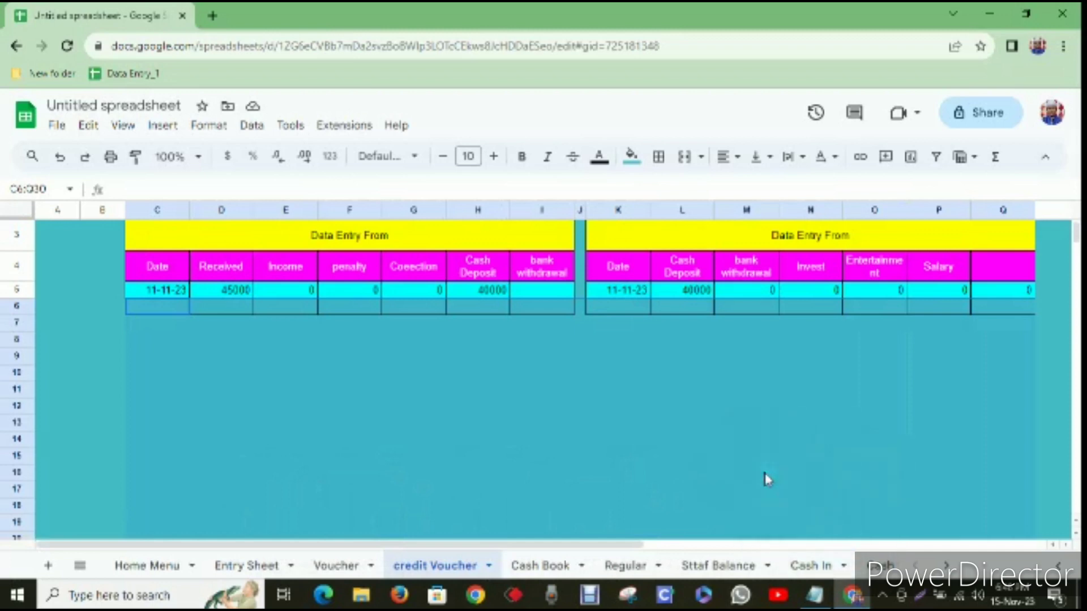
click(658, 157)
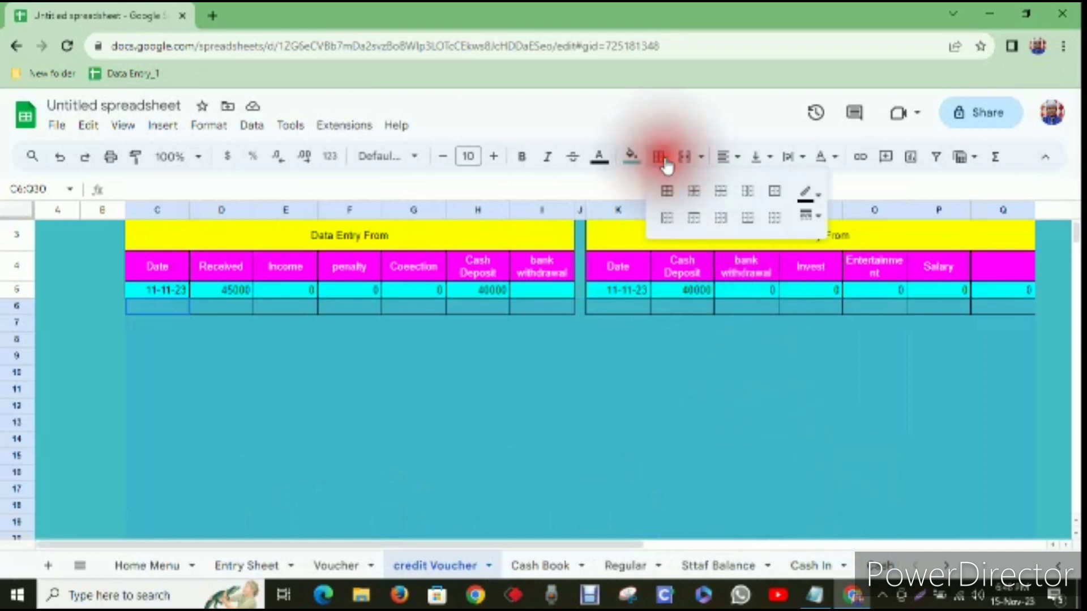
click(667, 191)
Fill the bordered range C6:Q30 with cyan.
click(631, 156)
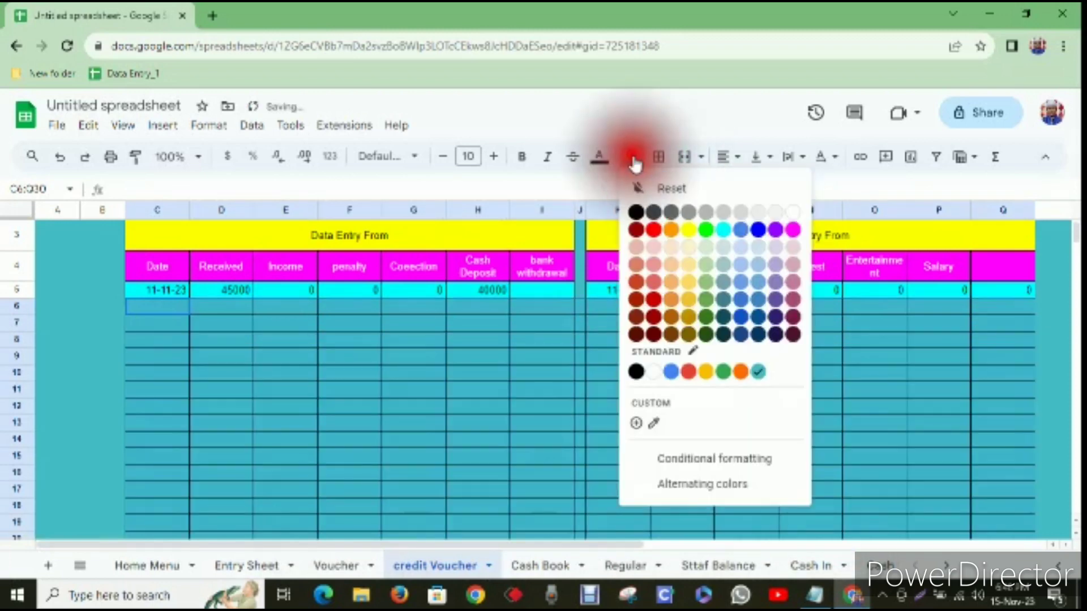
click(723, 229)
click(645, 389)
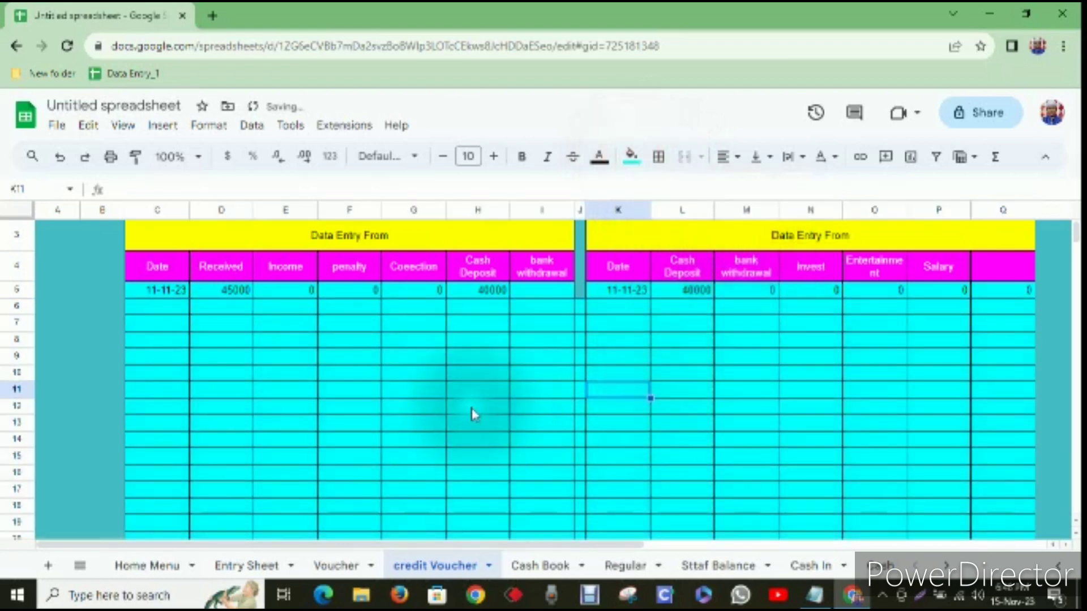
Fill the narrow separator column J between the two tables, rows 3 to 30, with the sheet's teal background colour.
drag(580, 238, 586, 453)
click(631, 156)
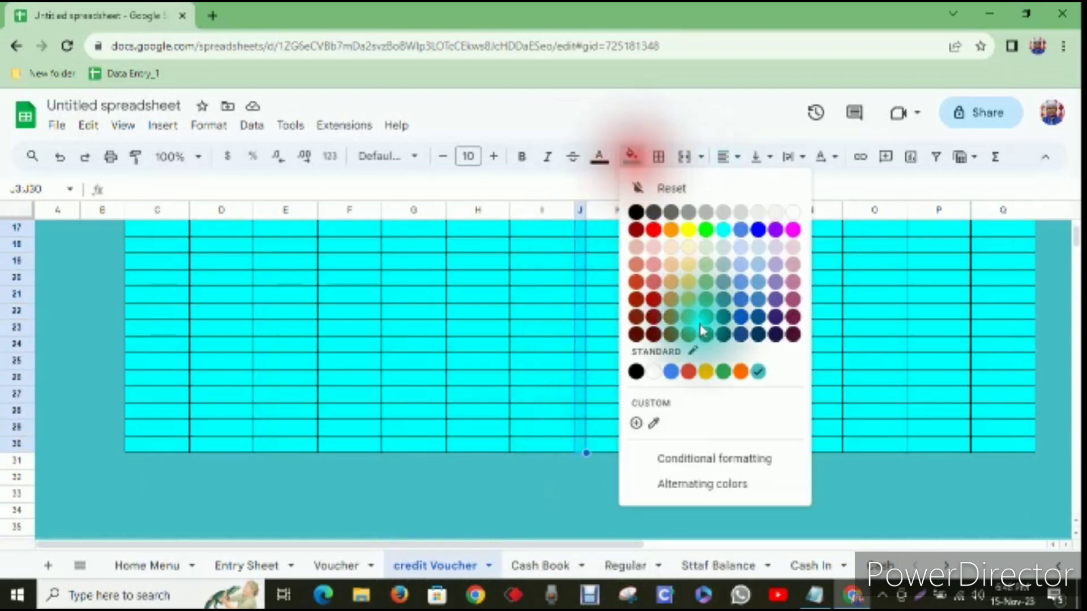
click(757, 374)
click(685, 461)
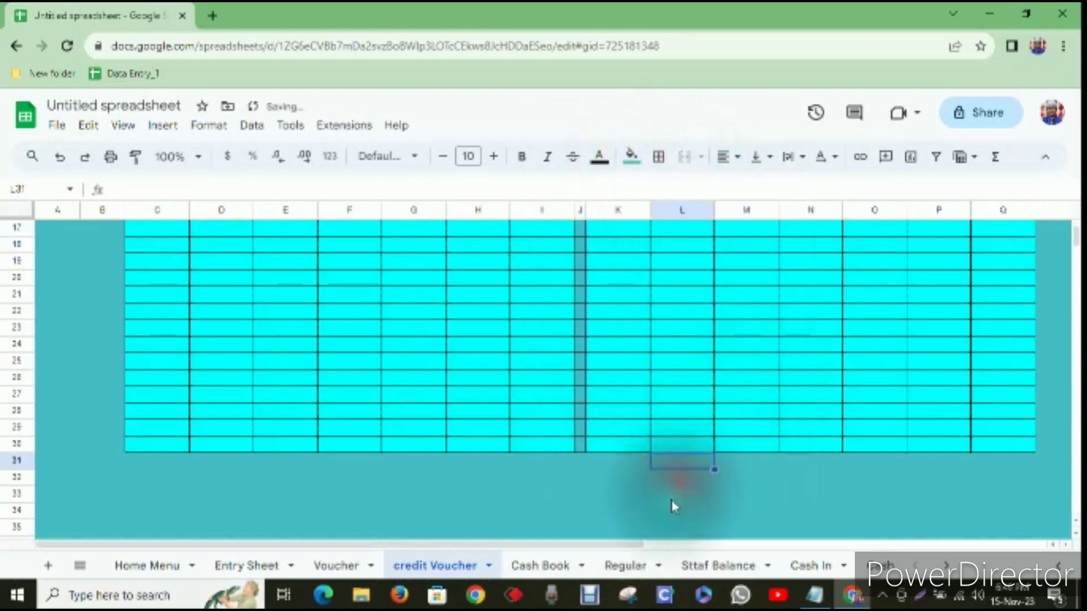
Merge the separator cells of column J beside the blank table rows down to row 30.
scroll(627, 363, up, 2)
scroll(606, 328, up, 3)
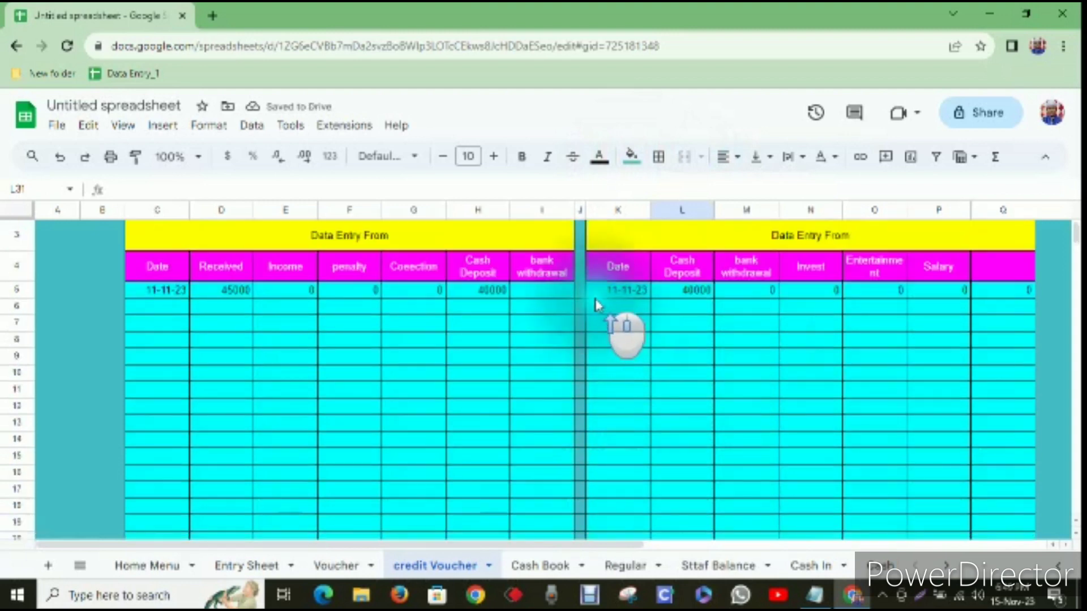
drag(586, 298, 582, 393)
click(686, 158)
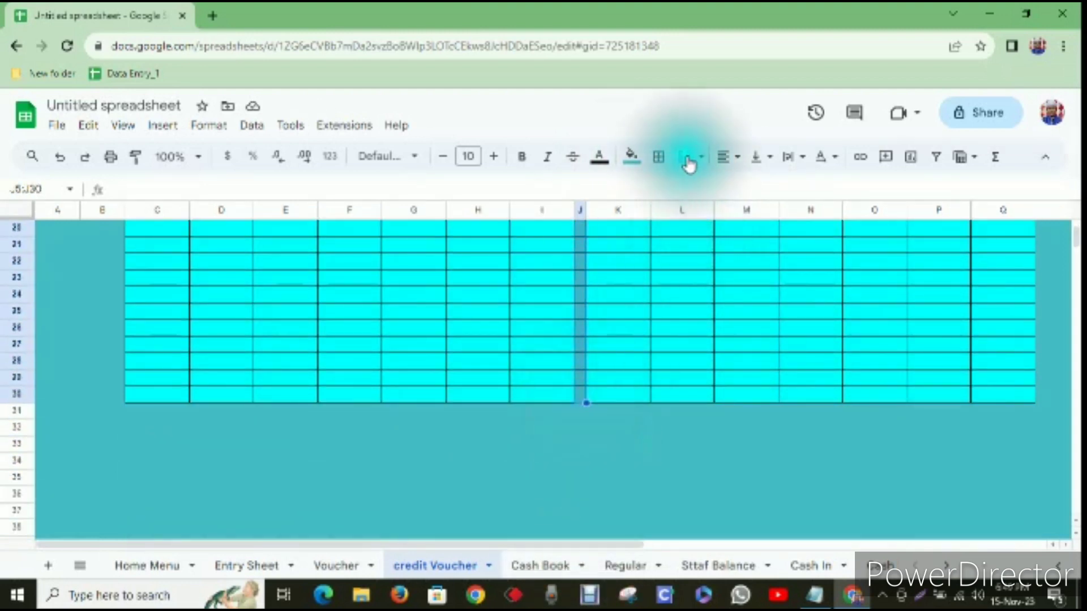
click(742, 478)
scroll(728, 412, up, 2)
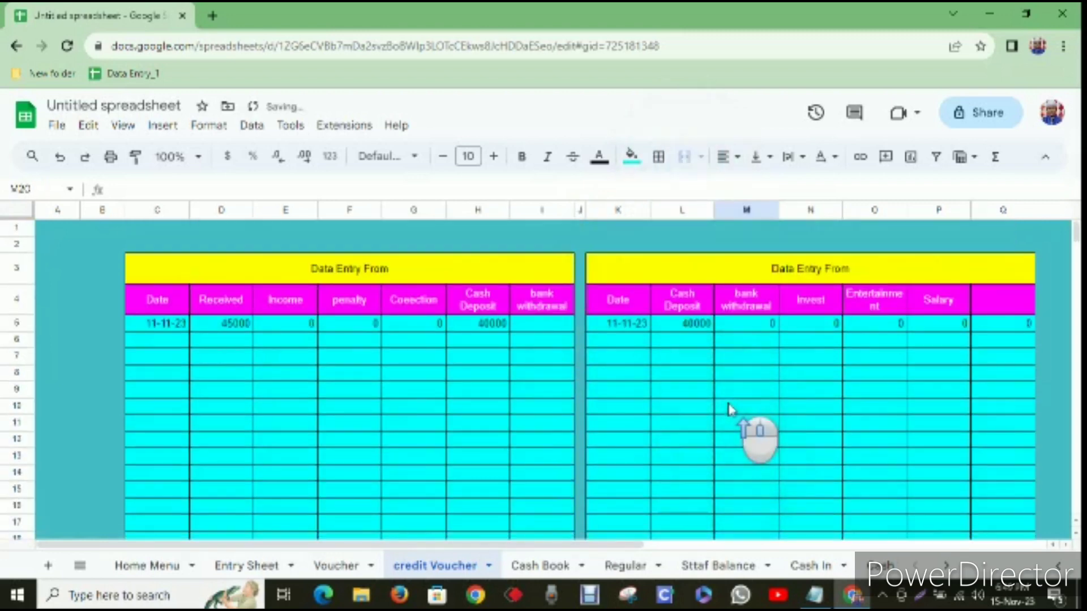
click(395, 359)
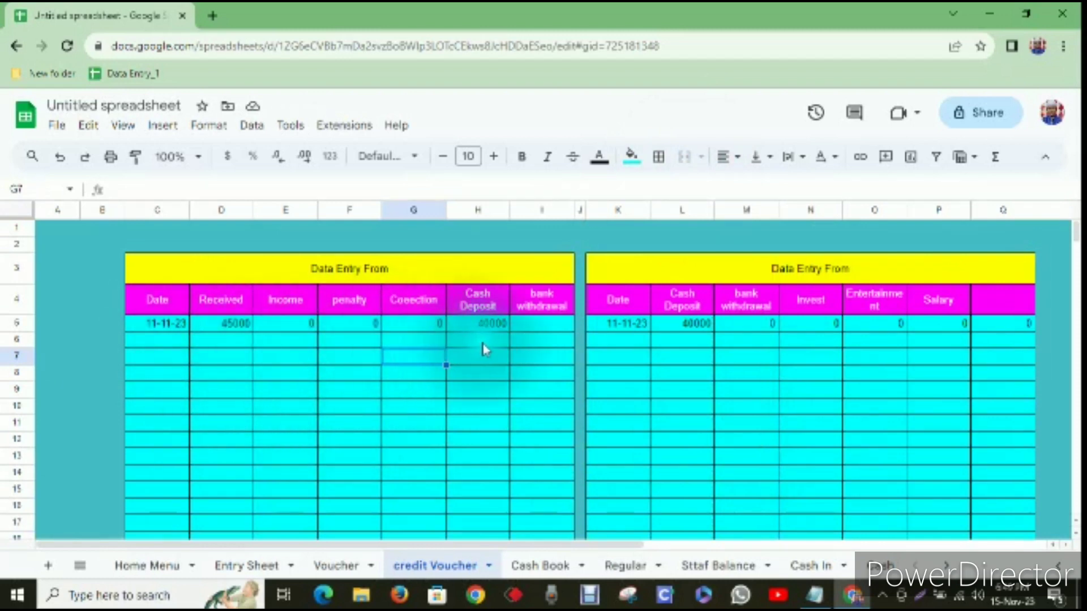
Set the Debit date on the Voucher sheet to 11-15-23.
click(324, 564)
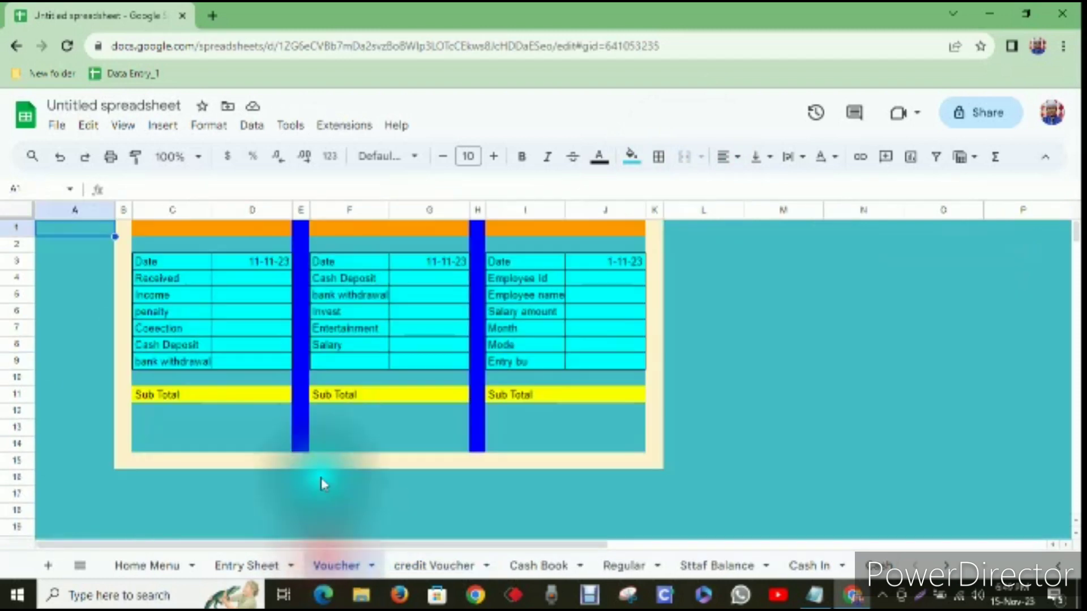
double_click(256, 265)
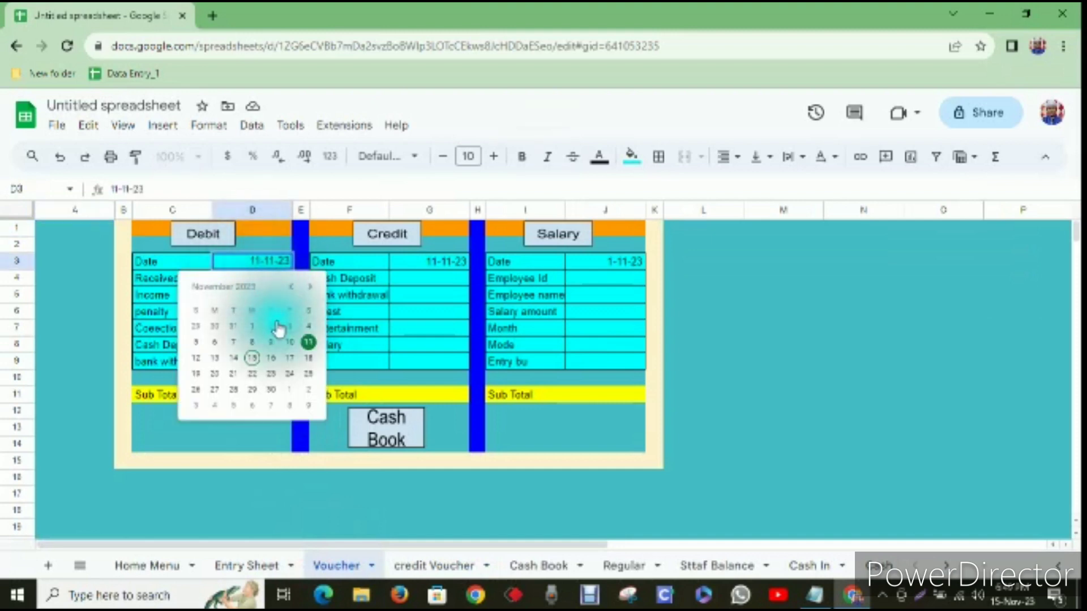
click(253, 358)
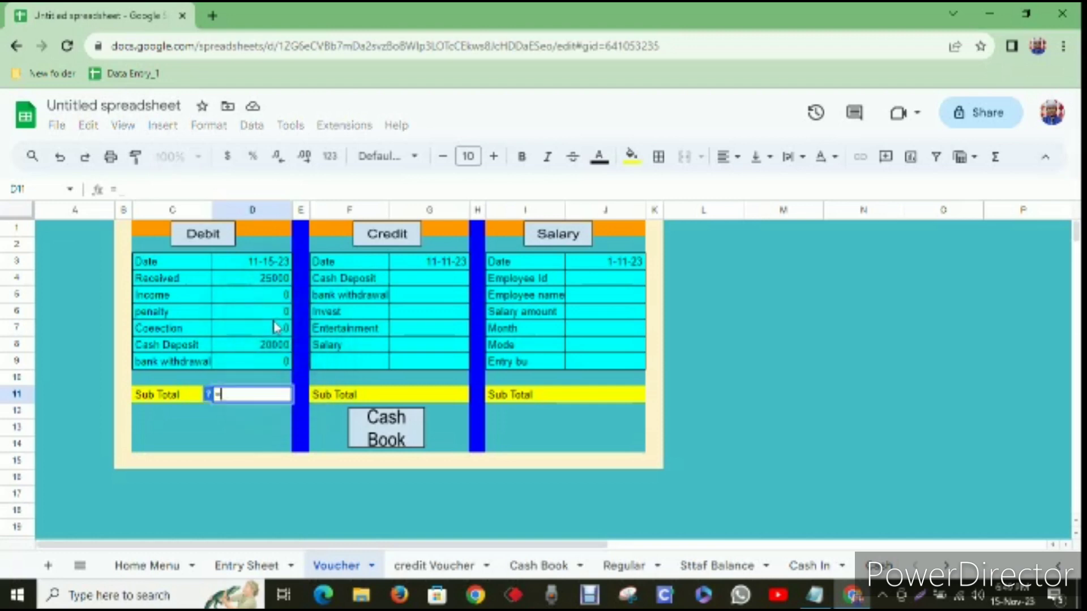
Enter the formula =SUM(D4:D7) as the Debit Sub Total in cell D11.
text(SUM)
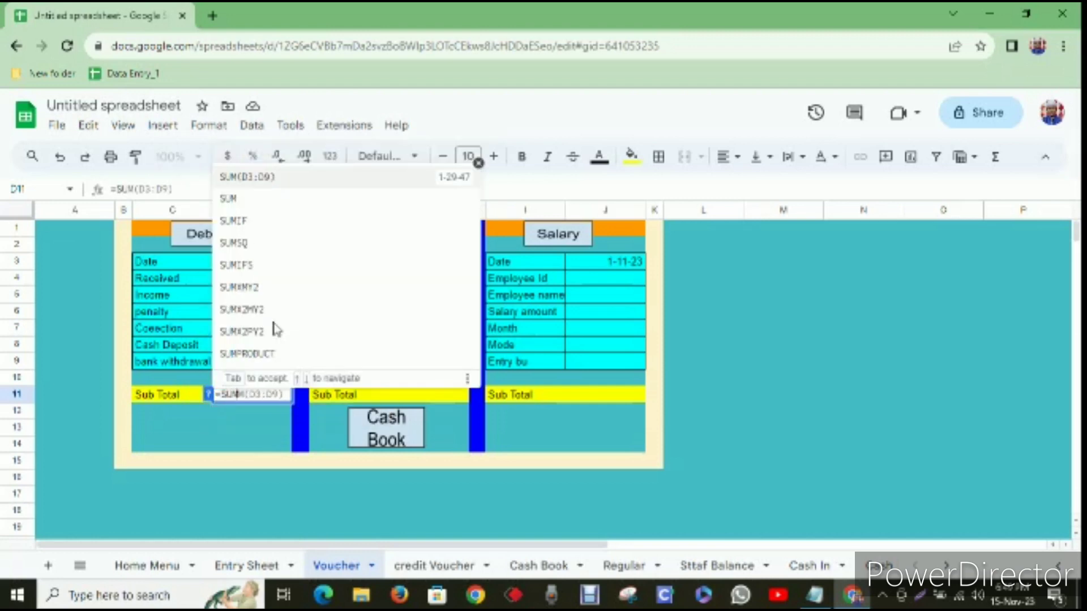
click(240, 212)
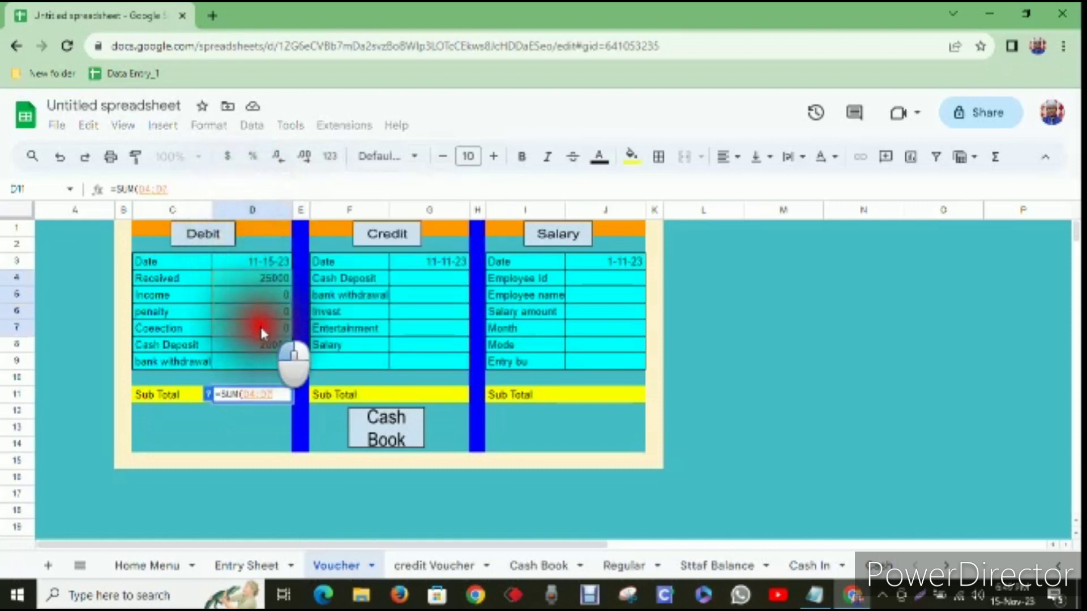
key(Return)
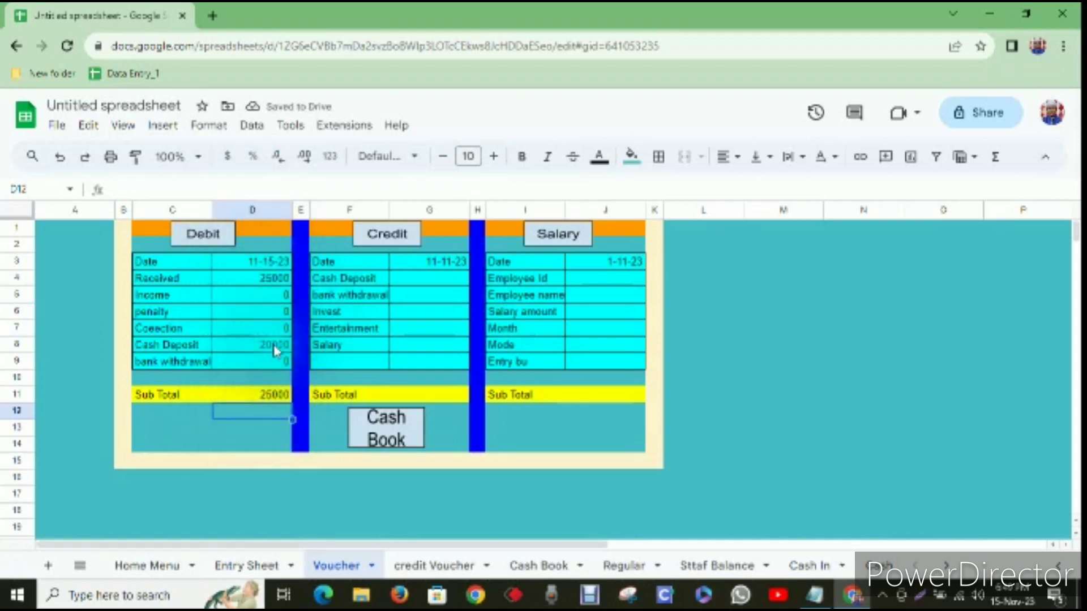
Copy the Debit Sub Total formula into the Credit and Salary Sub Total cells, G11 and J11.
click(289, 399)
key(ctrl+c)
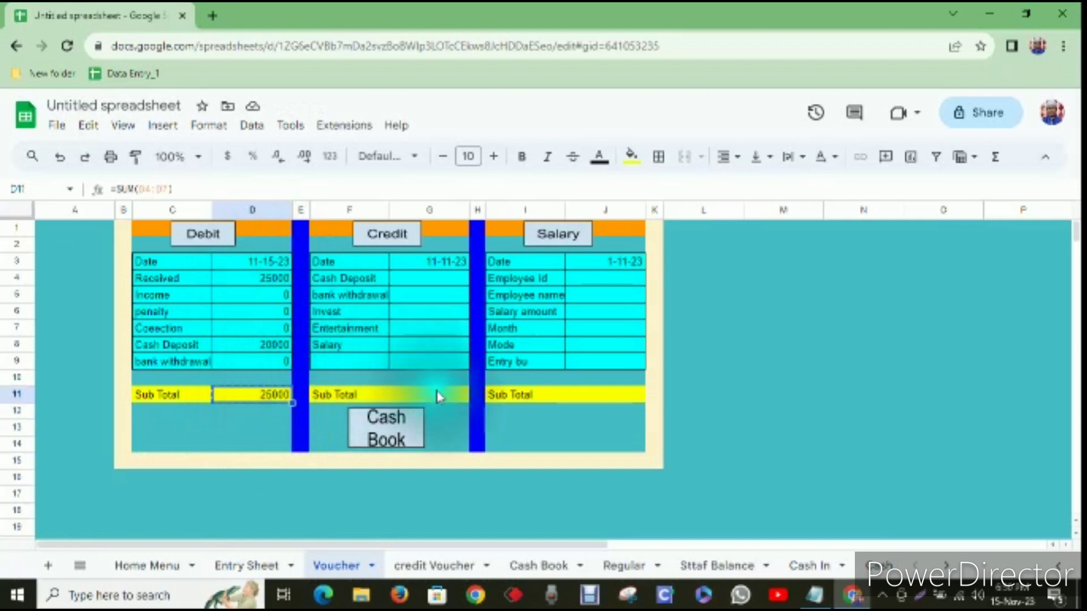
click(444, 395)
key(ctrl+v)
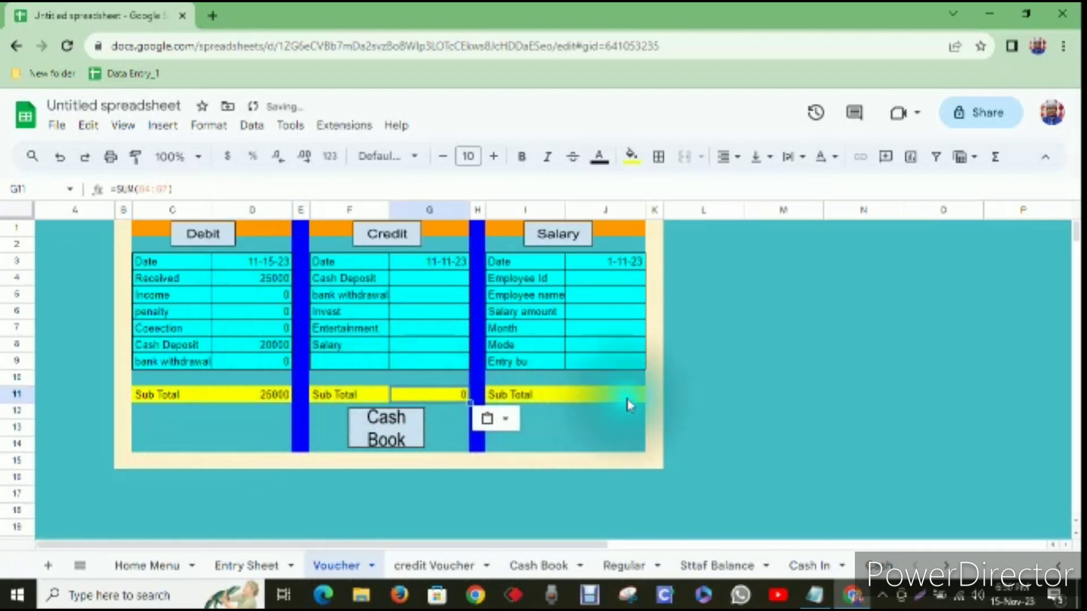
click(626, 400)
key(ctrl+v)
click(757, 401)
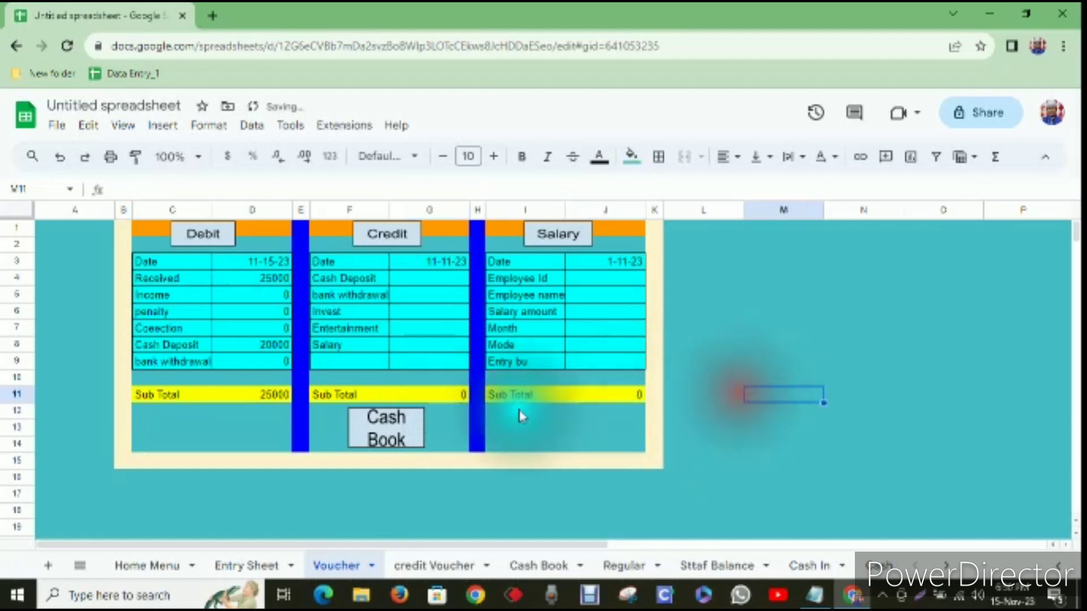
click(269, 347)
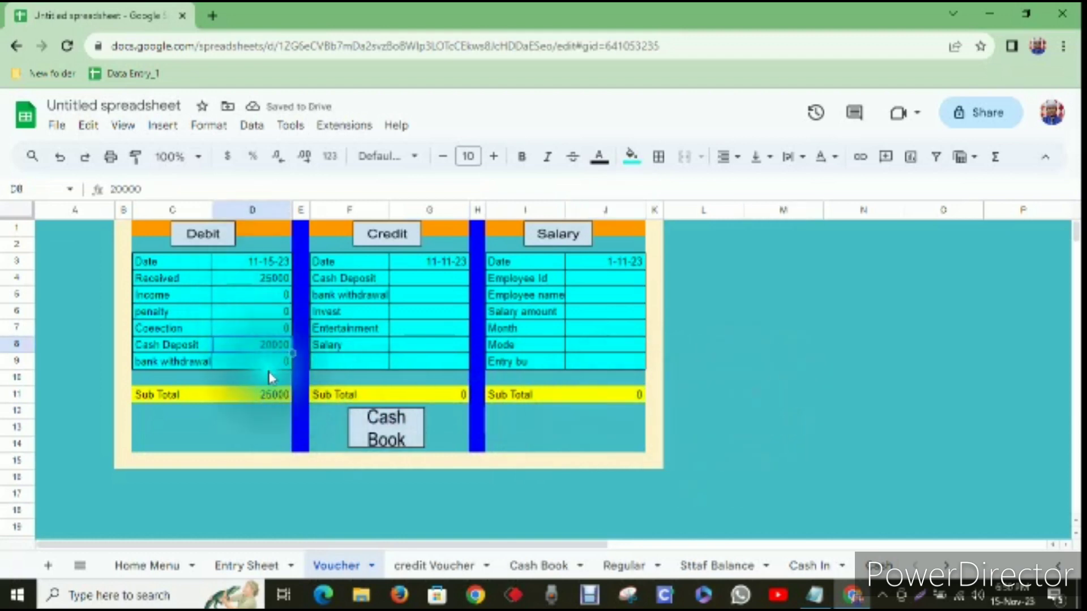
Submit the Debit entry from the Voucher form and check its new row on the credit Voucher sheet.
click(217, 235)
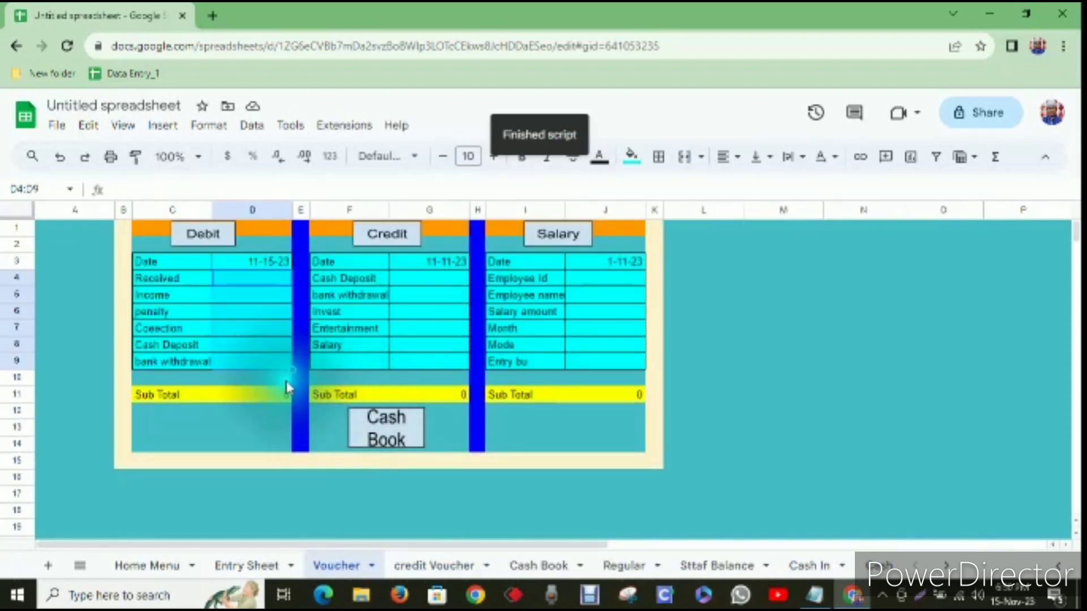
click(455, 563)
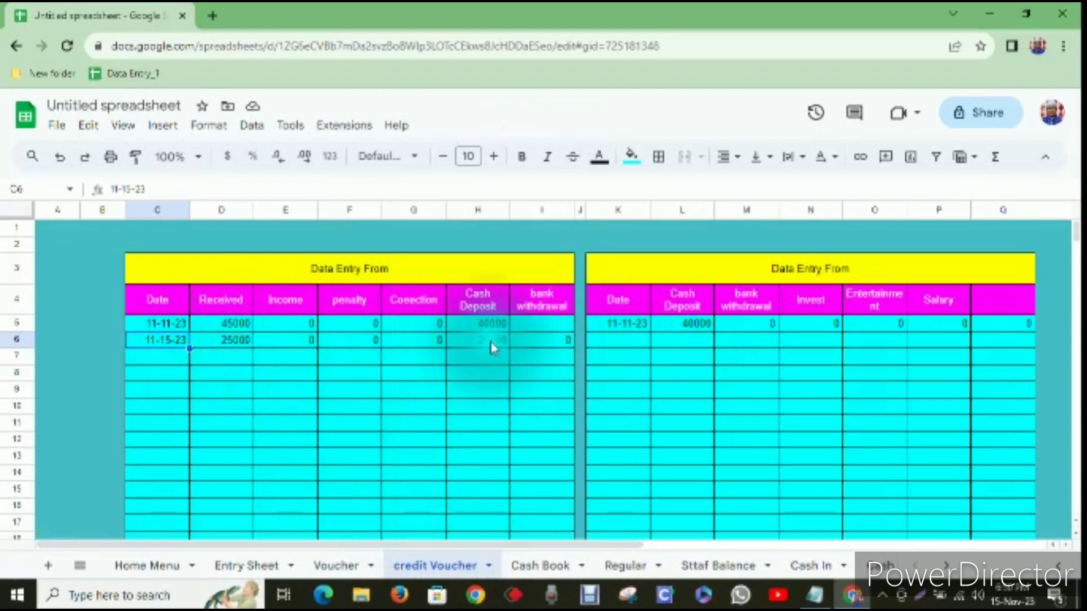
Enter a Credit Cash Deposit of 20000 with 0 in the remaining Credit fields, and submit it to the credit Voucher sheet.
click(365, 564)
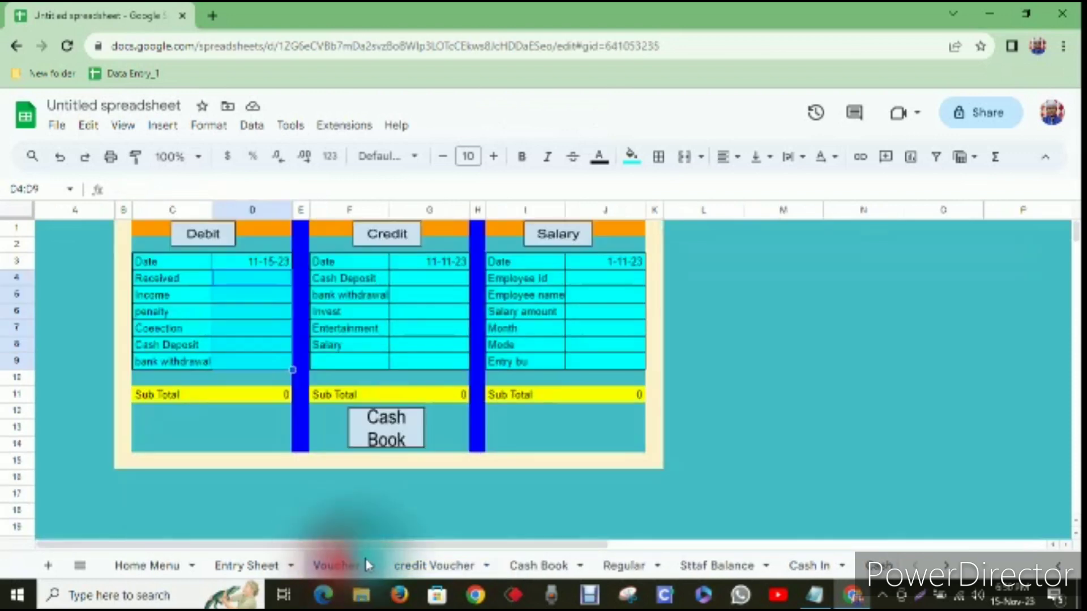
click(431, 281)
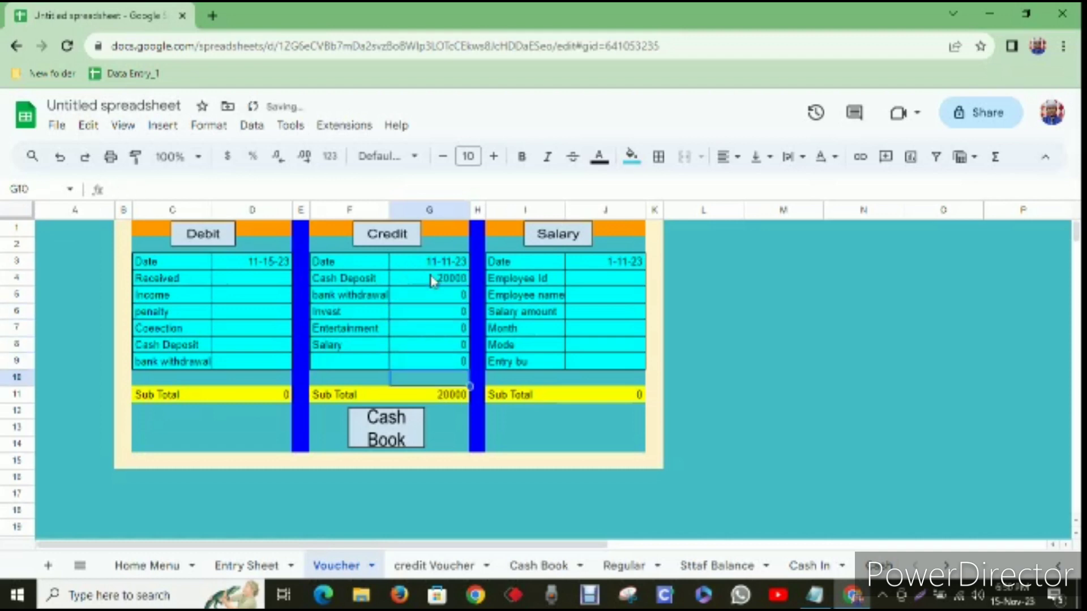
click(405, 232)
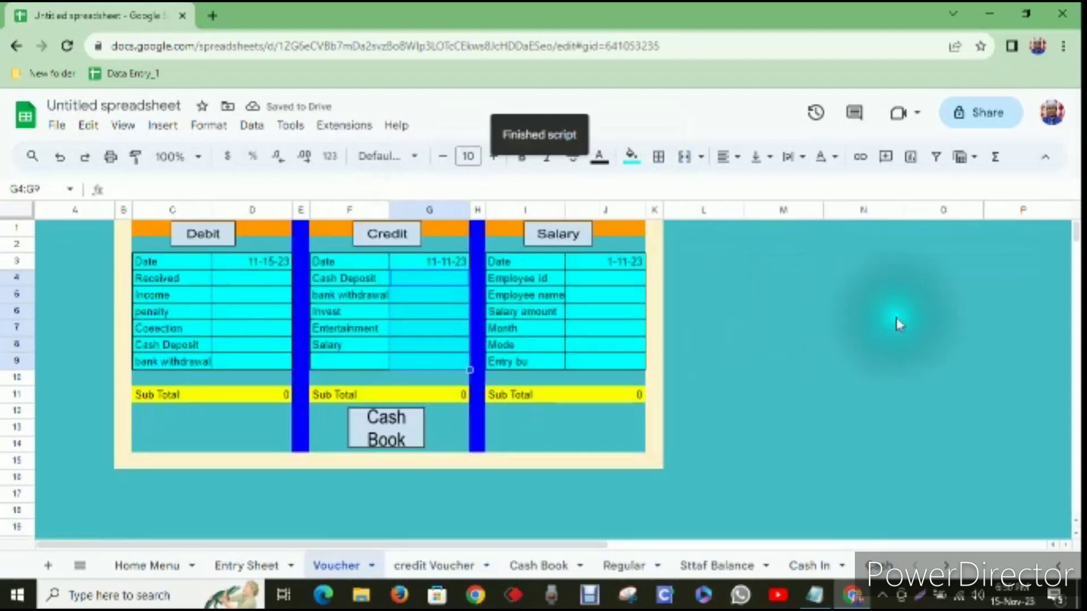
click(434, 566)
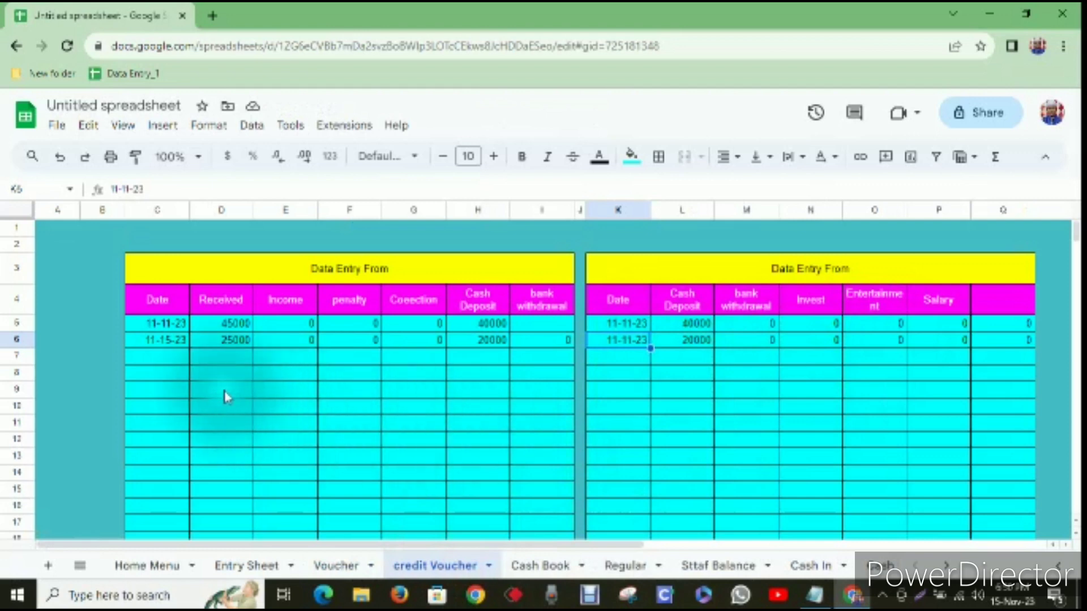
Examine the Voucher form fields, the recorded rows on the credit Voucher sheet and the layout of the Cash Book sheet.
click(336, 566)
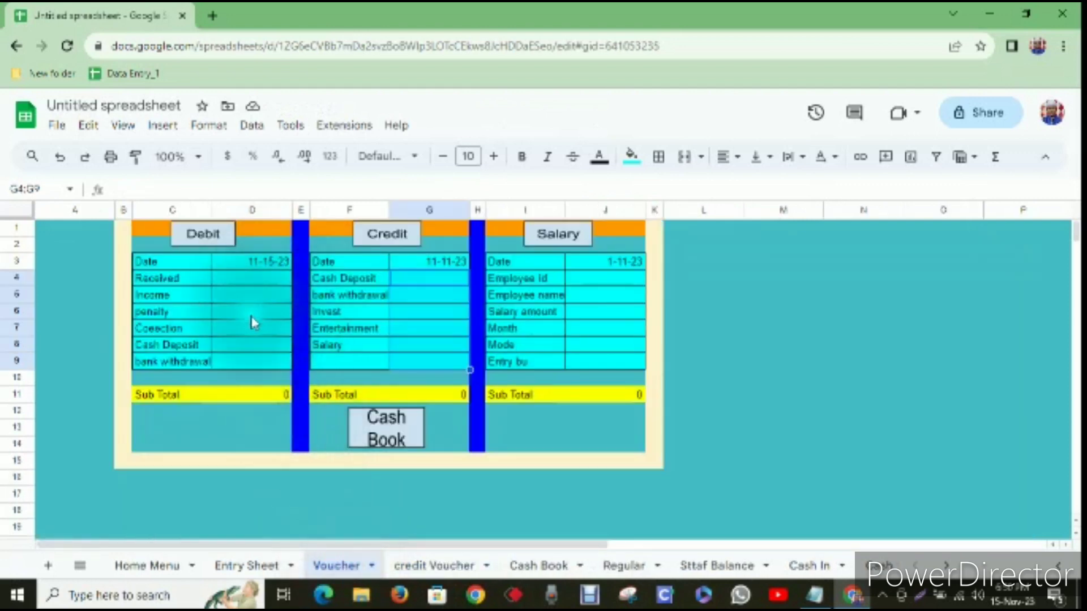
click(264, 283)
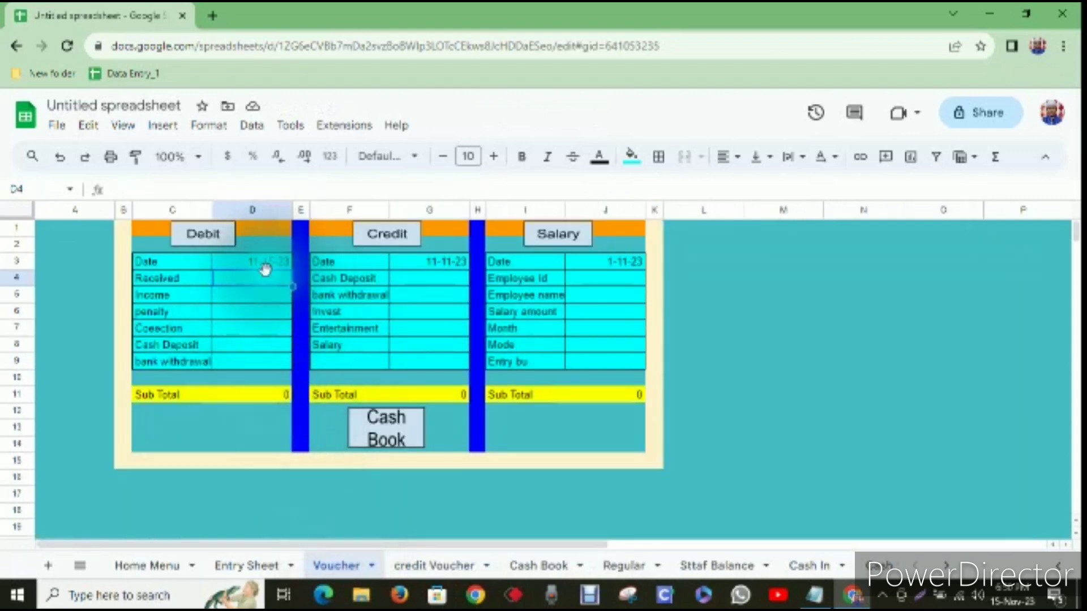
click(439, 283)
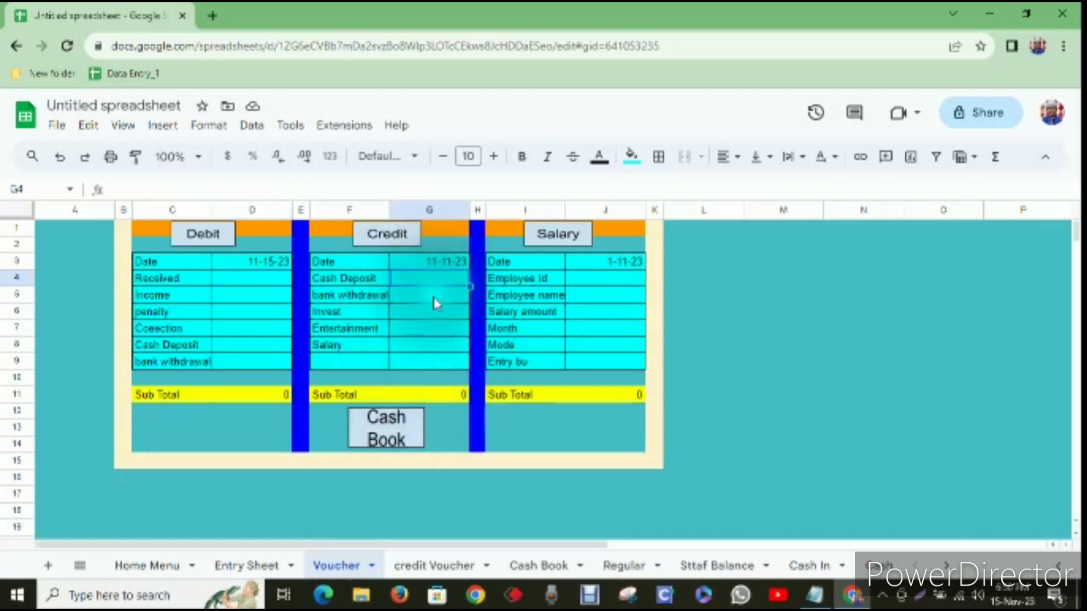
click(408, 567)
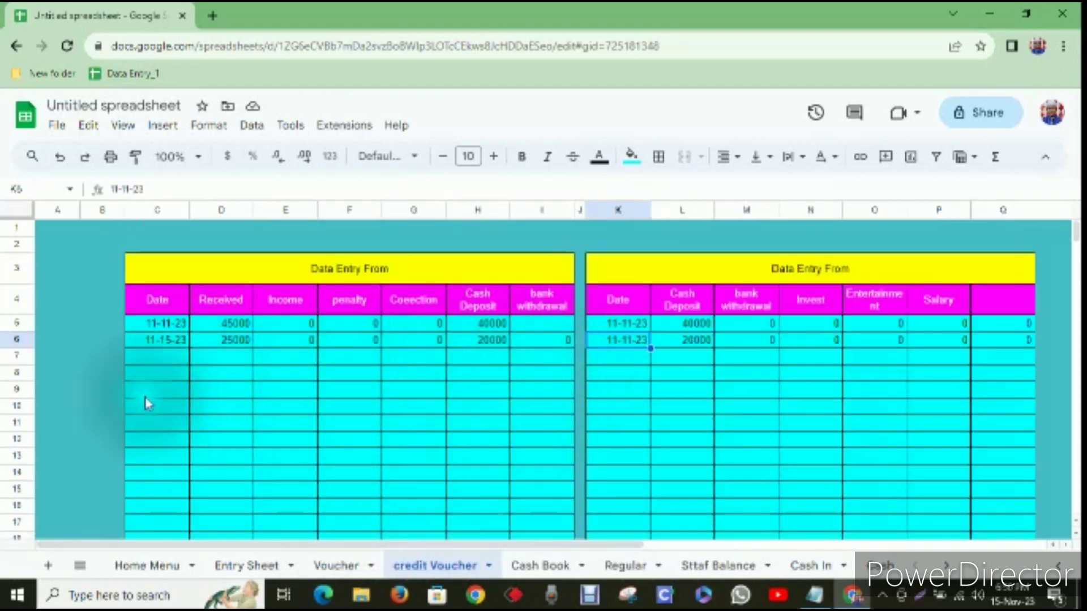
click(539, 566)
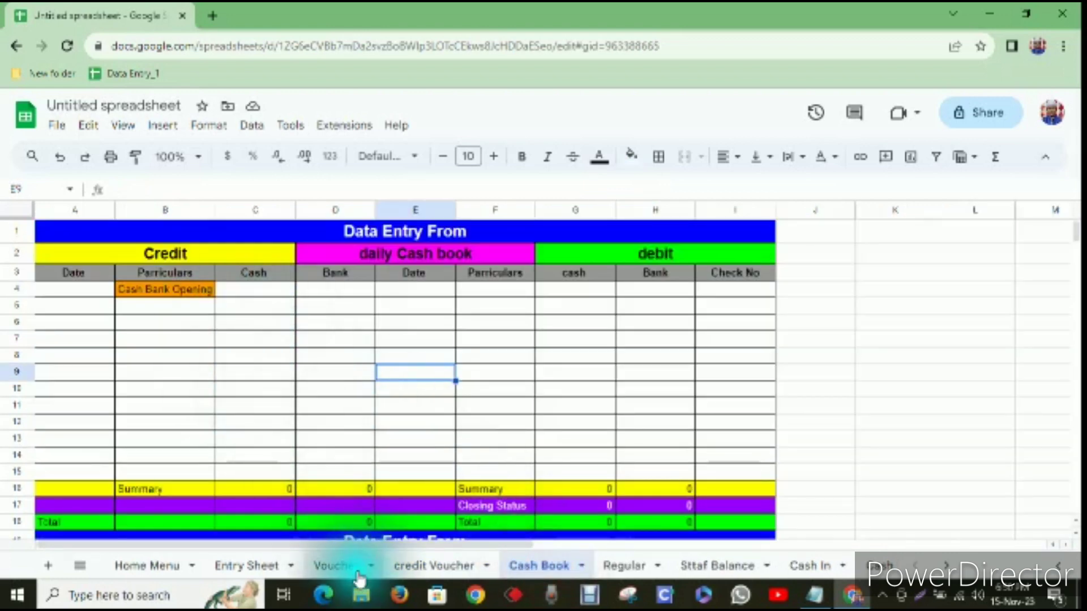
click(337, 566)
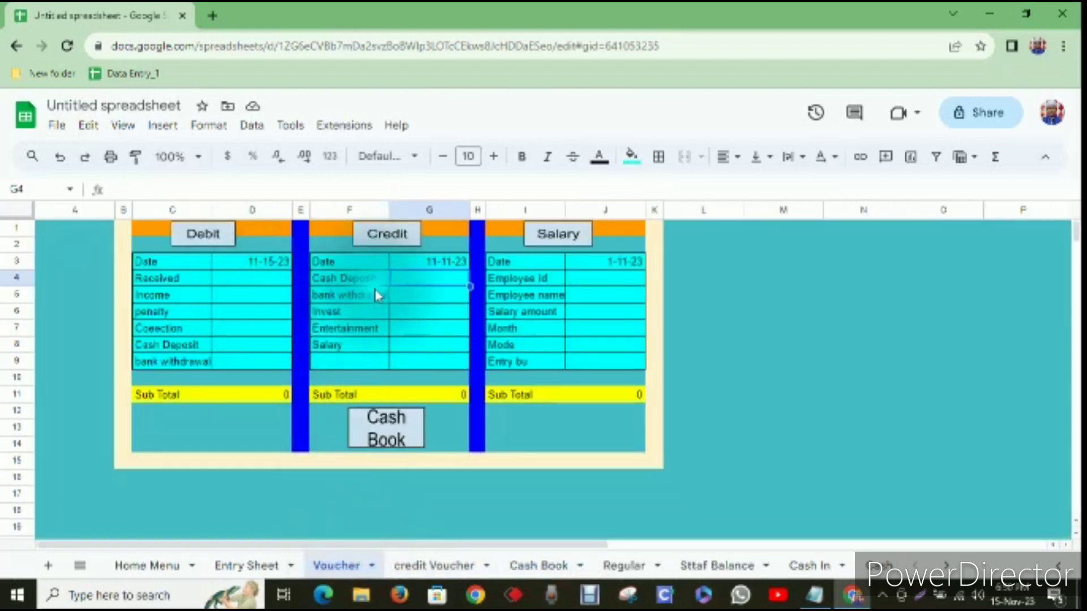
click(453, 566)
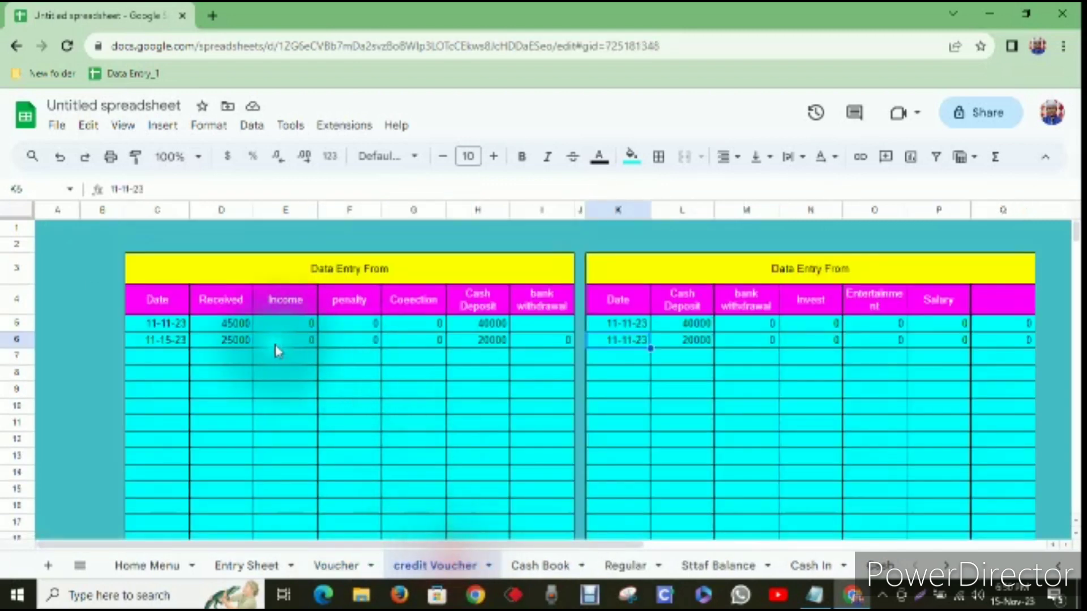
click(554, 566)
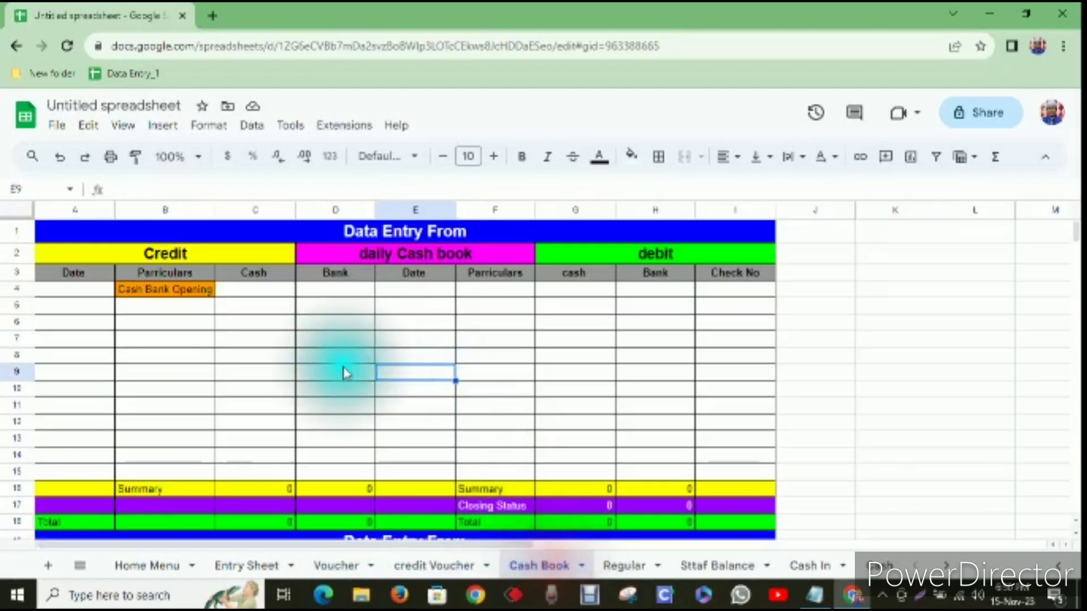
scroll(247, 411, down, 2)
scroll(248, 412, up, 2)
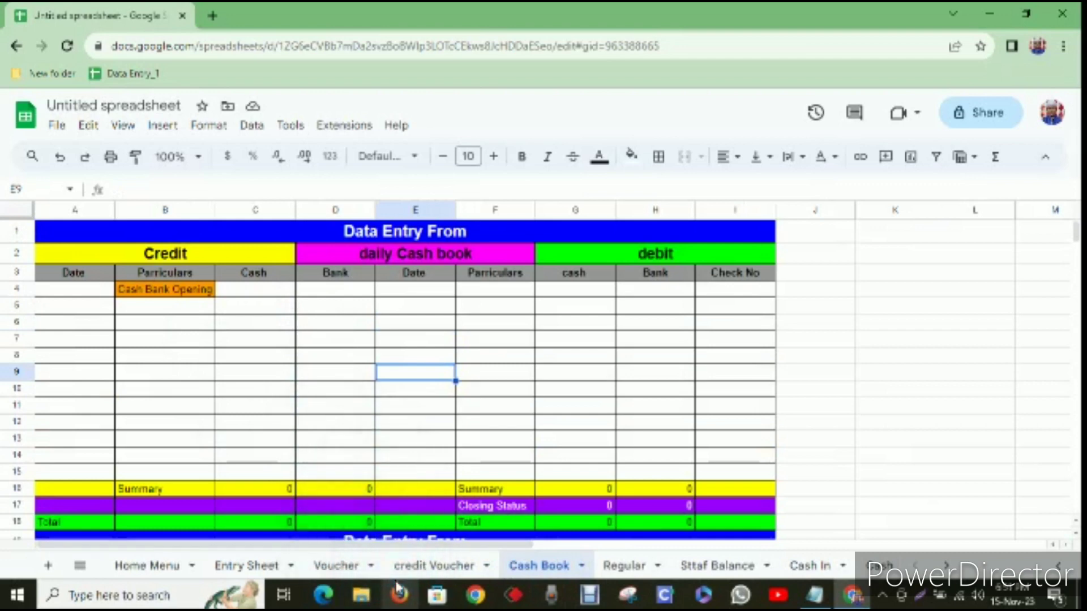
click(434, 578)
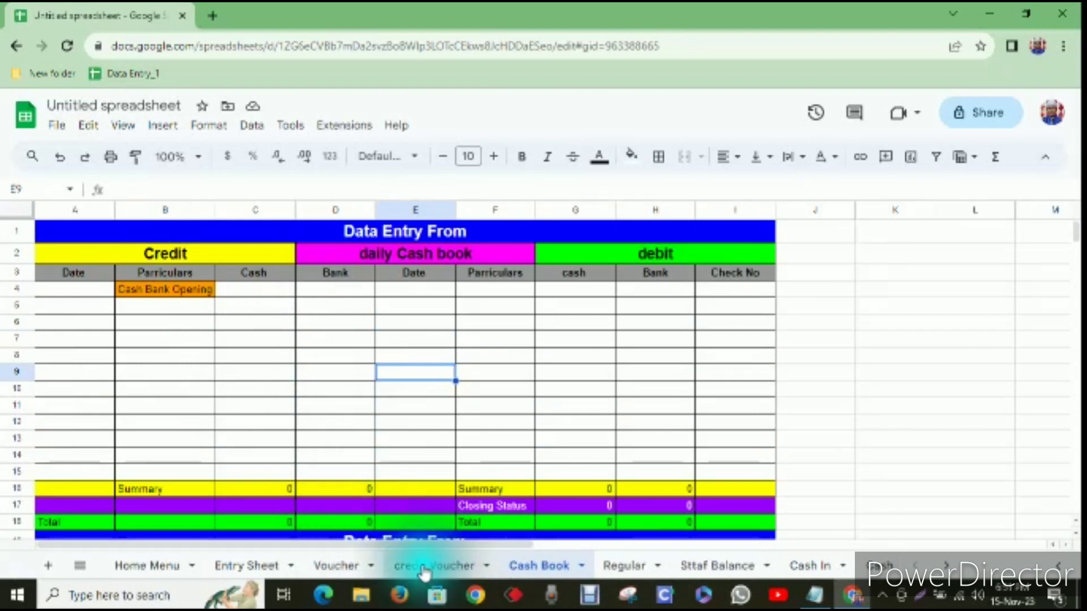
click(334, 571)
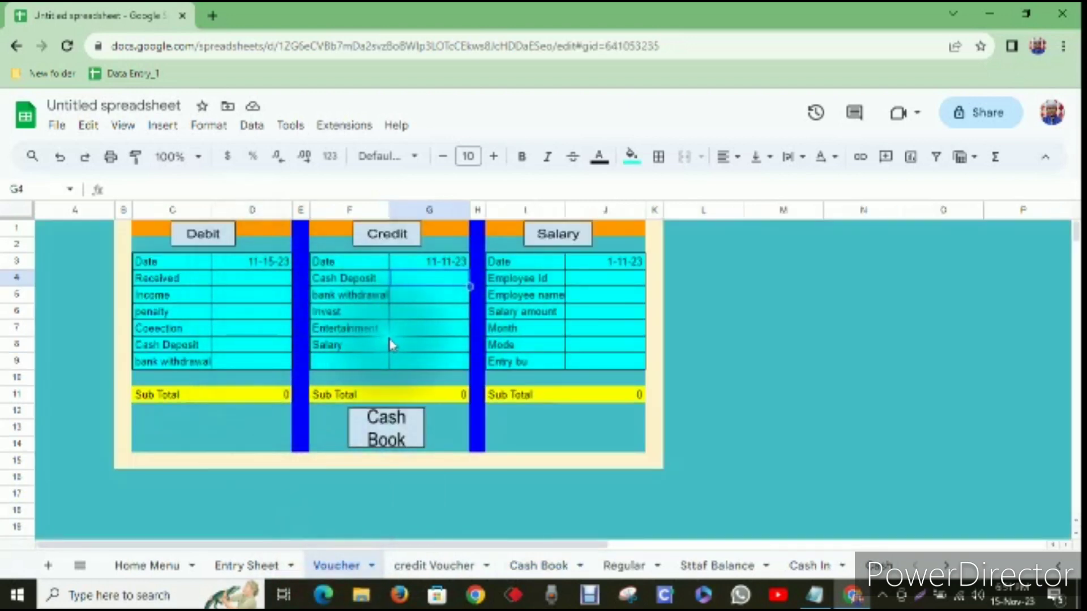
click(434, 566)
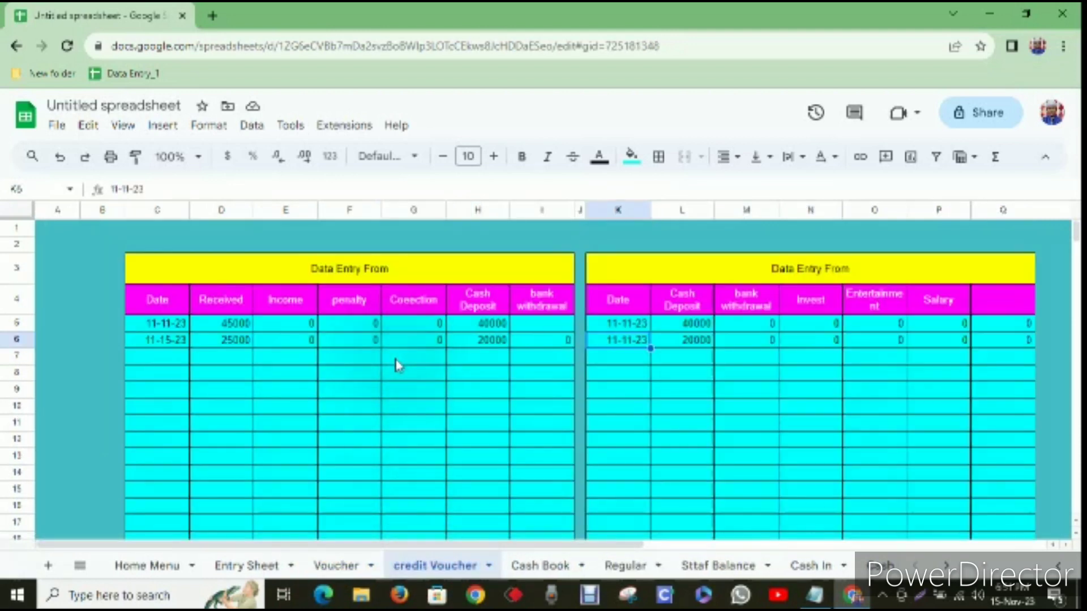
click(537, 567)
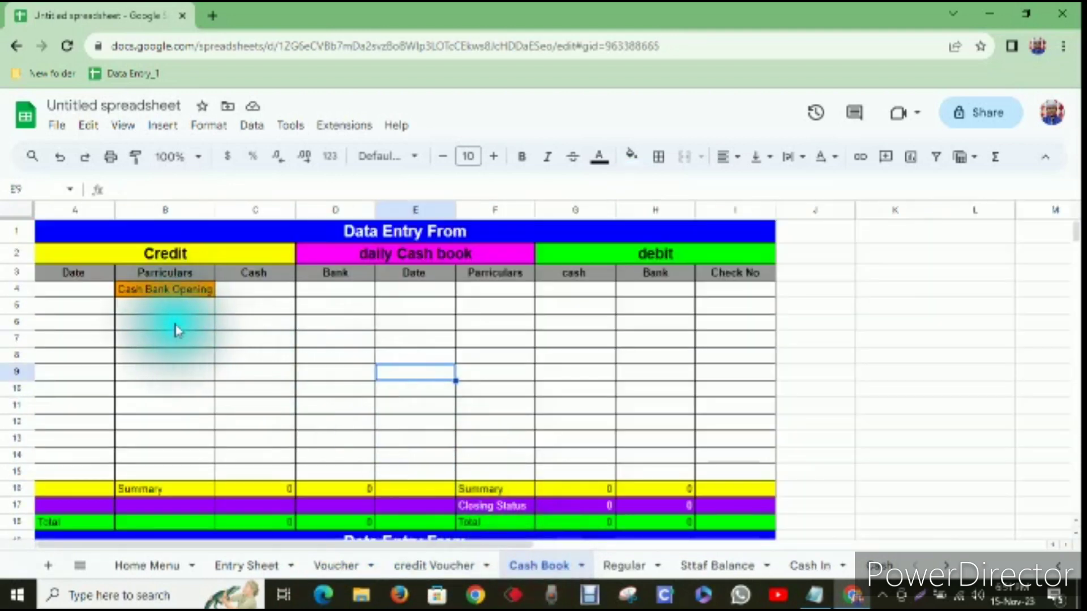
Fill the blank entry cells of the first Cash Book table, rows 4 to 15, with cyan, leaving the Cash Bank Opening cell orange.
drag(86, 297, 89, 468)
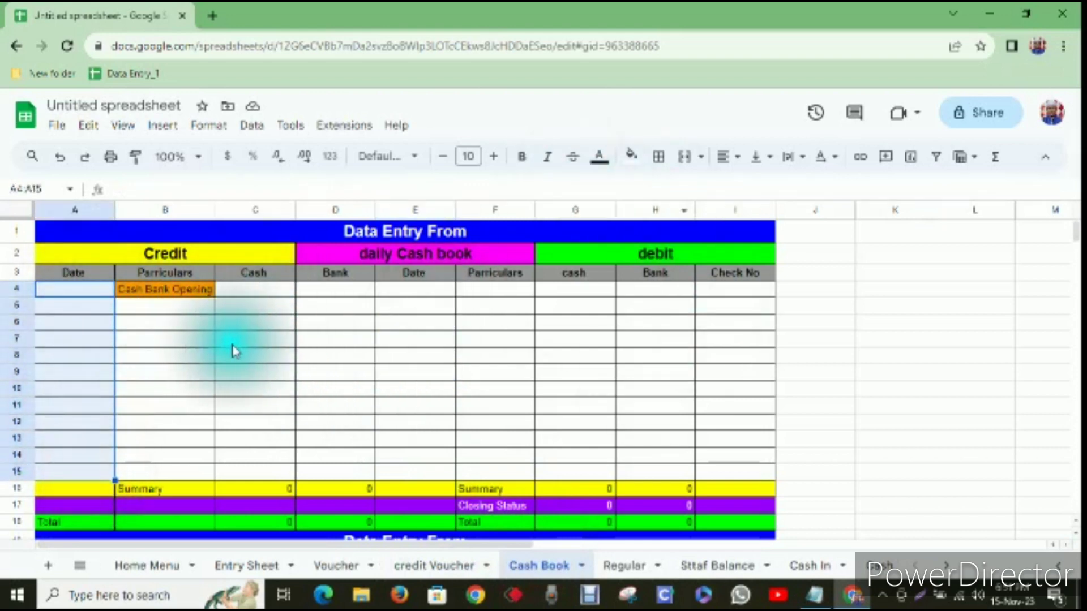
drag(182, 316, 198, 470)
drag(266, 292, 728, 468)
click(630, 155)
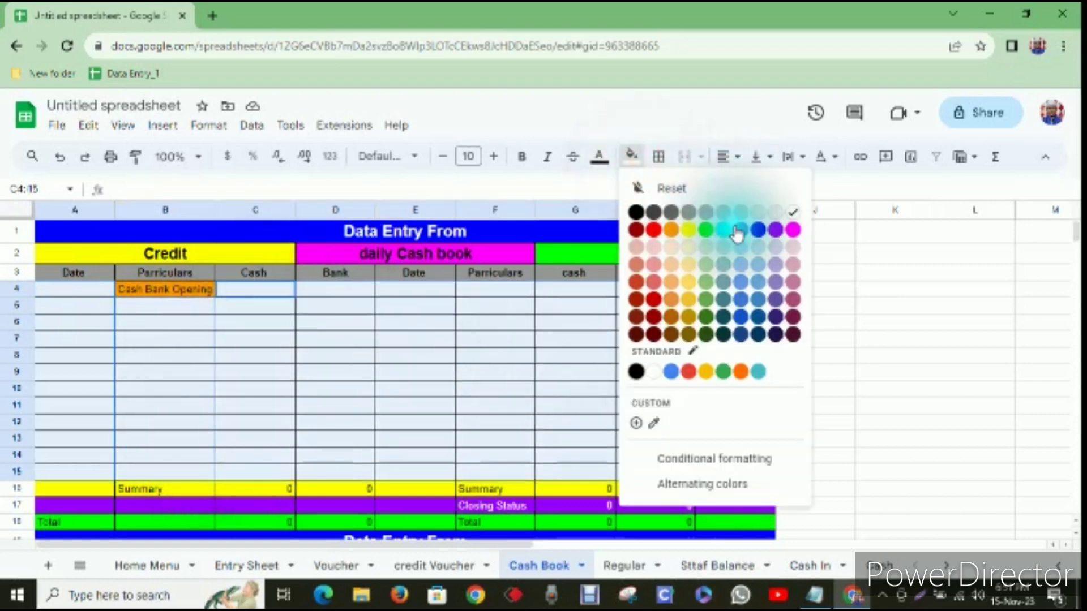
click(729, 229)
click(384, 375)
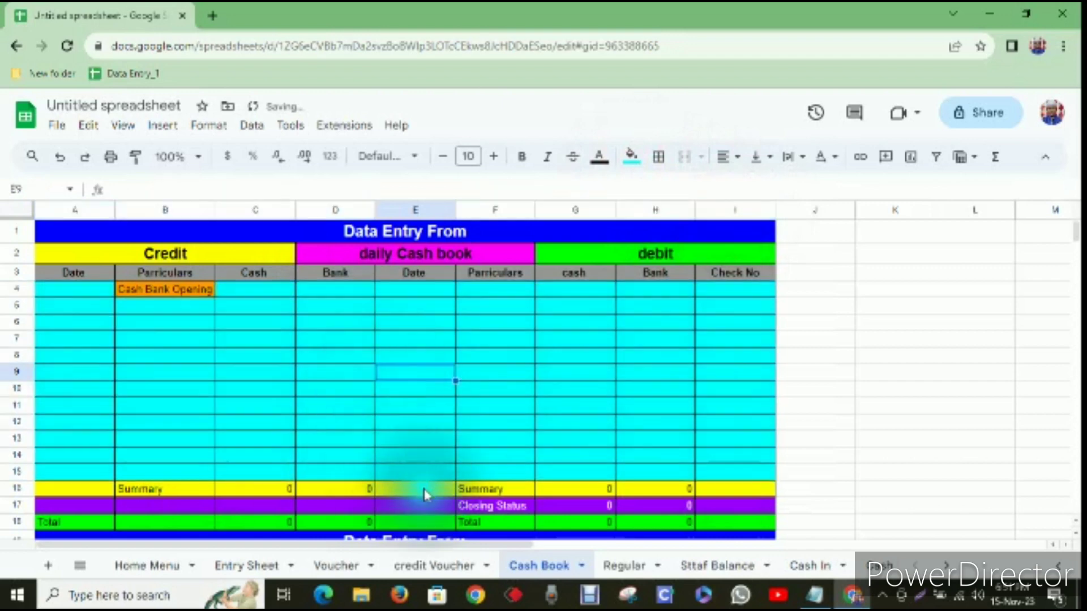
click(443, 565)
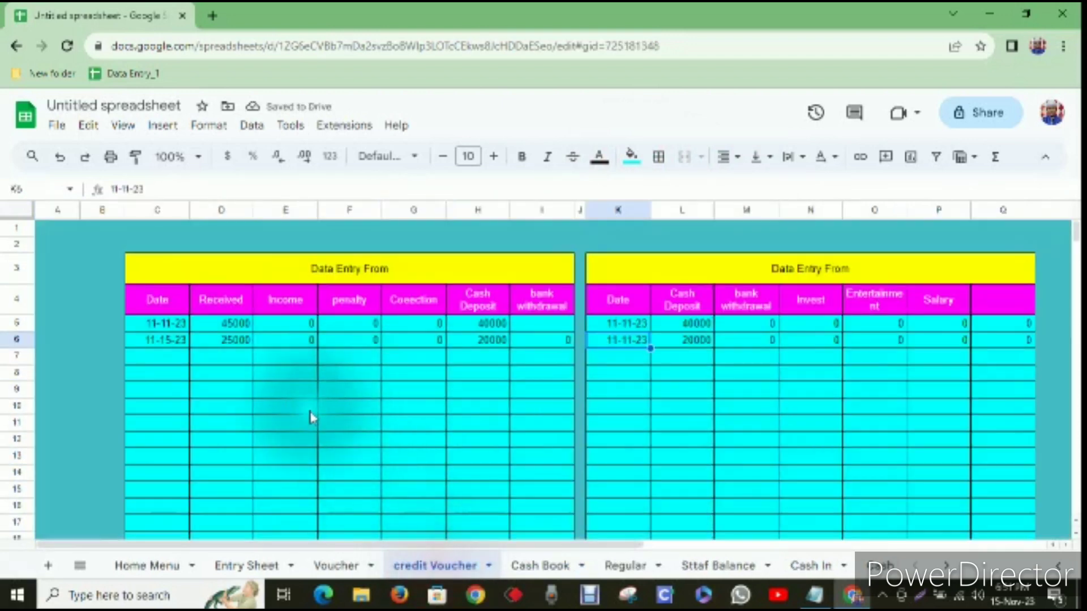
click(552, 568)
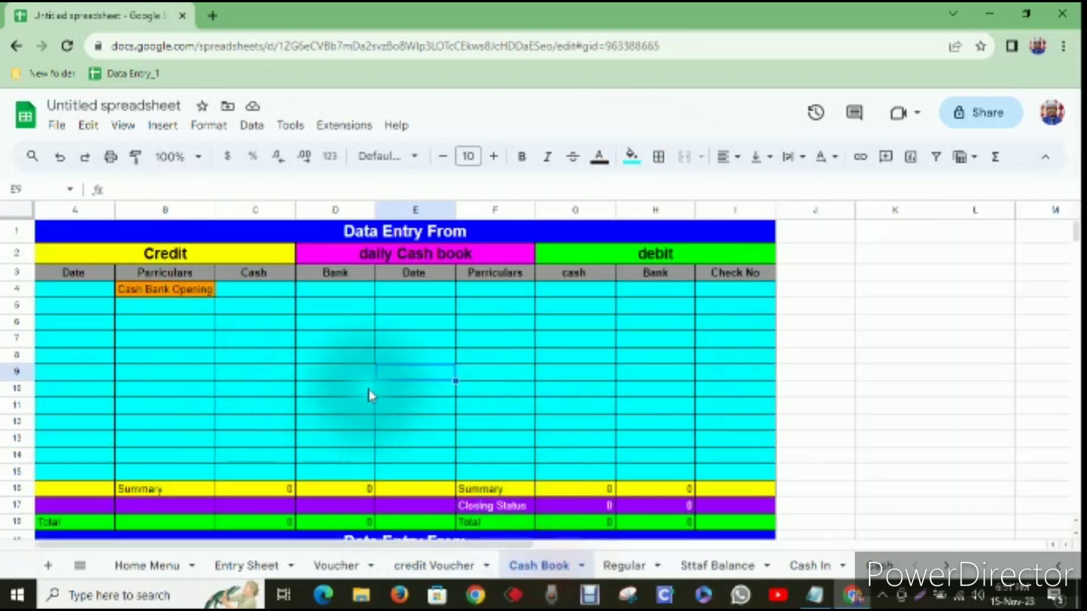
click(262, 358)
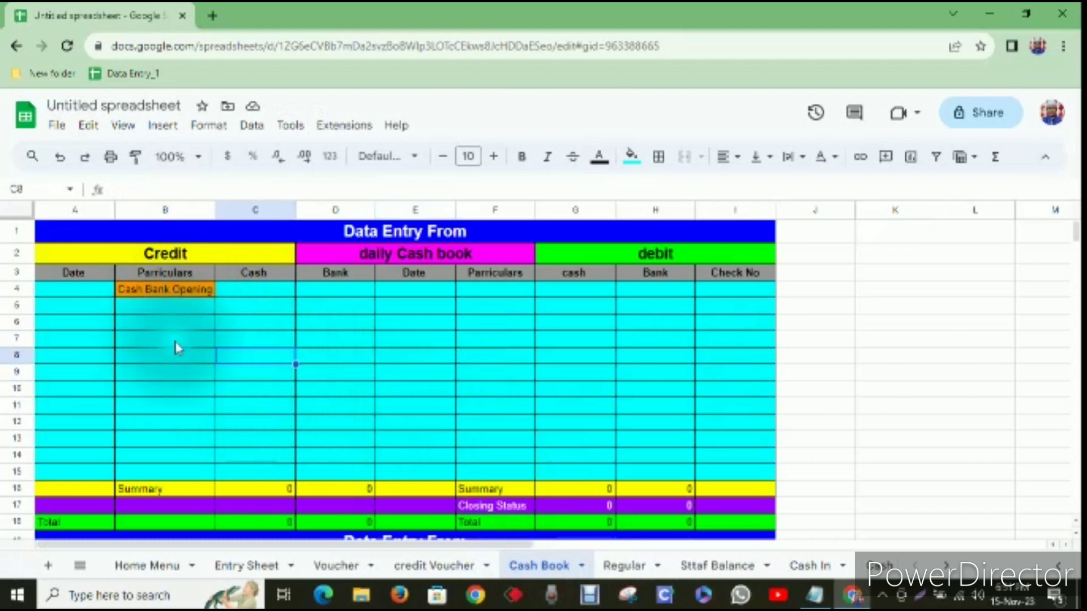
Copy the Debit labels from Received to bank withdrawal (Voucher C4:C9) into the Cash Book's Credit particulars column starting at B5.
click(351, 568)
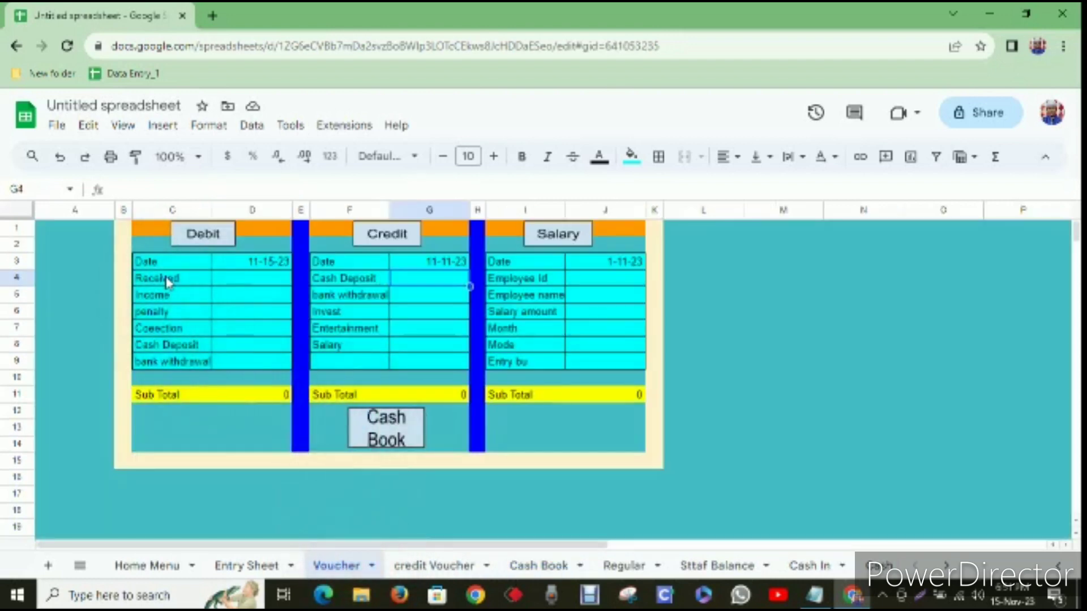
drag(167, 281, 190, 363)
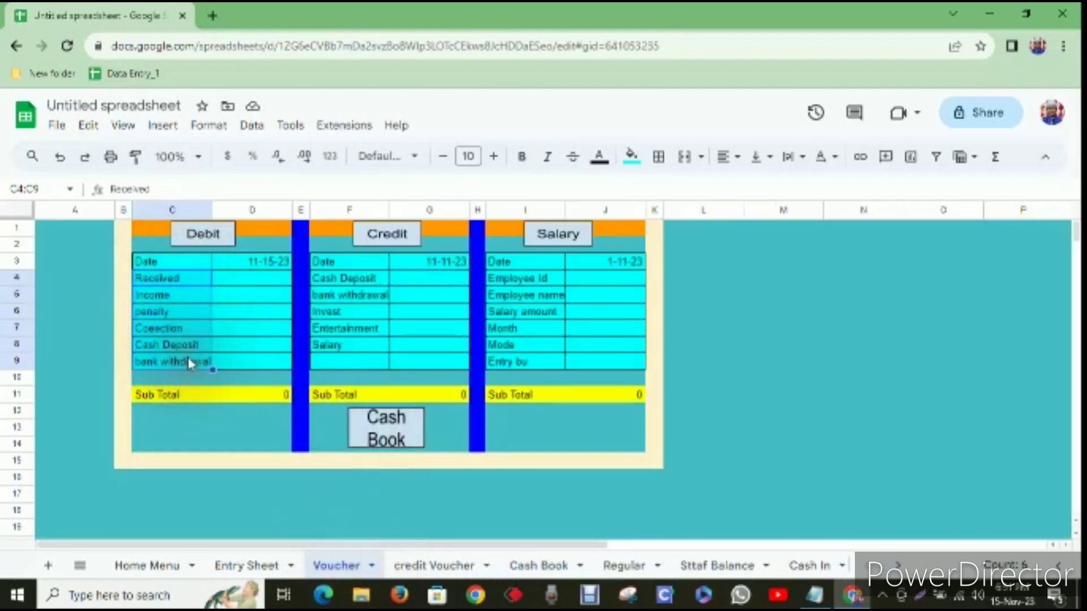
key(ctrl+c)
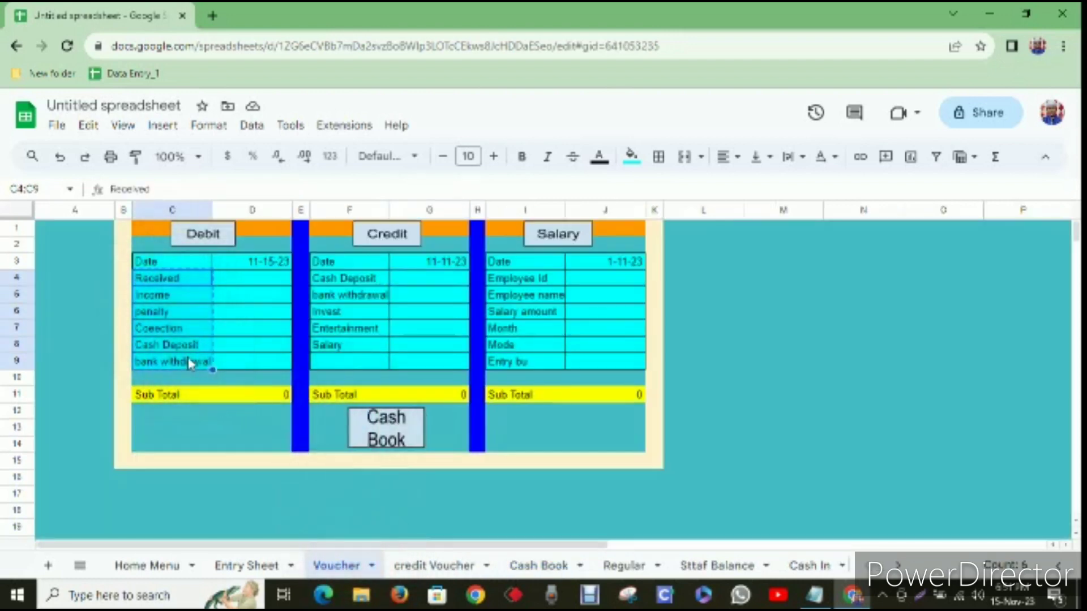
click(520, 568)
click(160, 305)
right_click(164, 305)
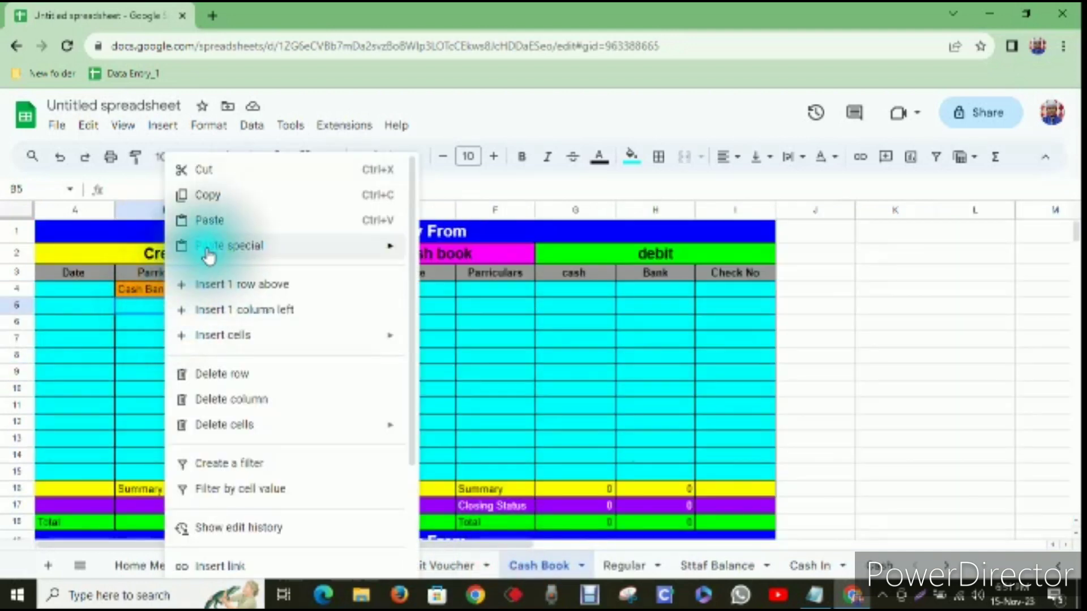
mouse_move(209, 256)
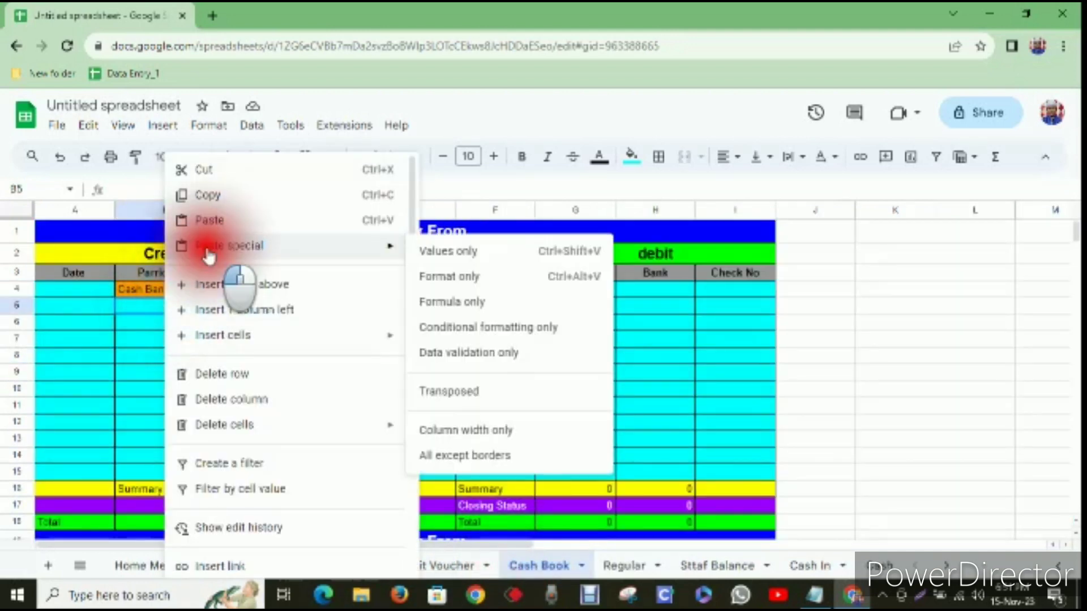
click(210, 221)
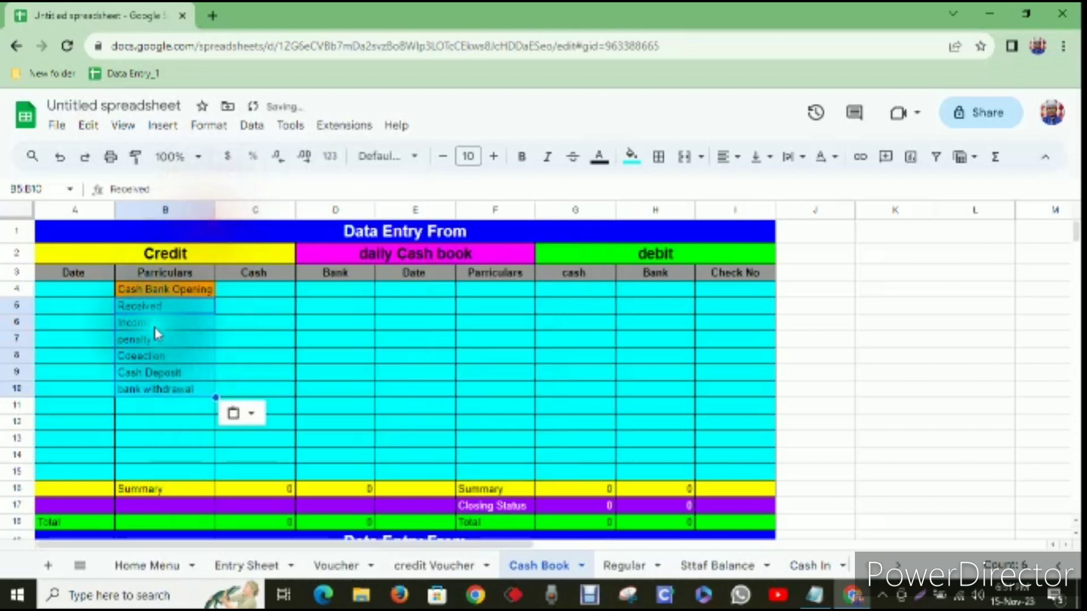
click(164, 438)
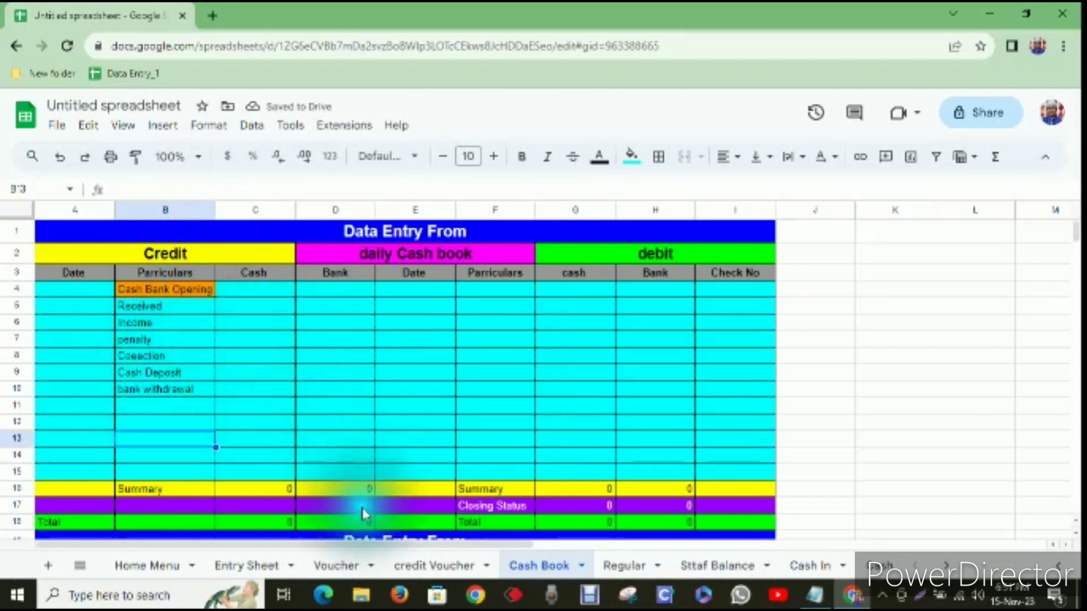
Copy the Credit labels from Cash Deposit to Salary (Voucher F4:F8) and paste them into the Cash Book starting at E4.
click(340, 566)
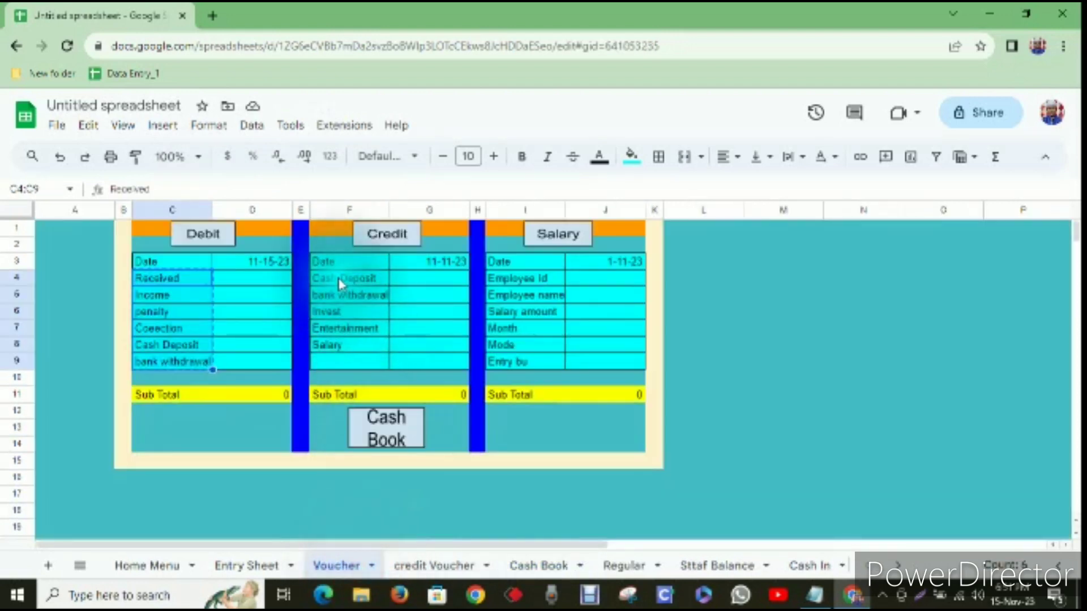
drag(339, 278, 341, 345)
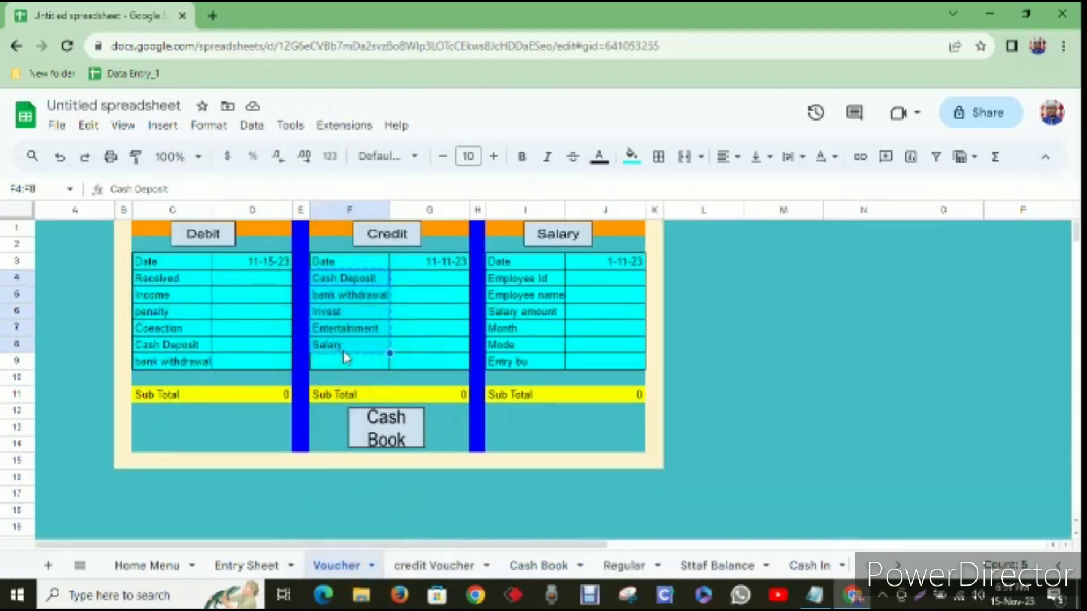
click(436, 566)
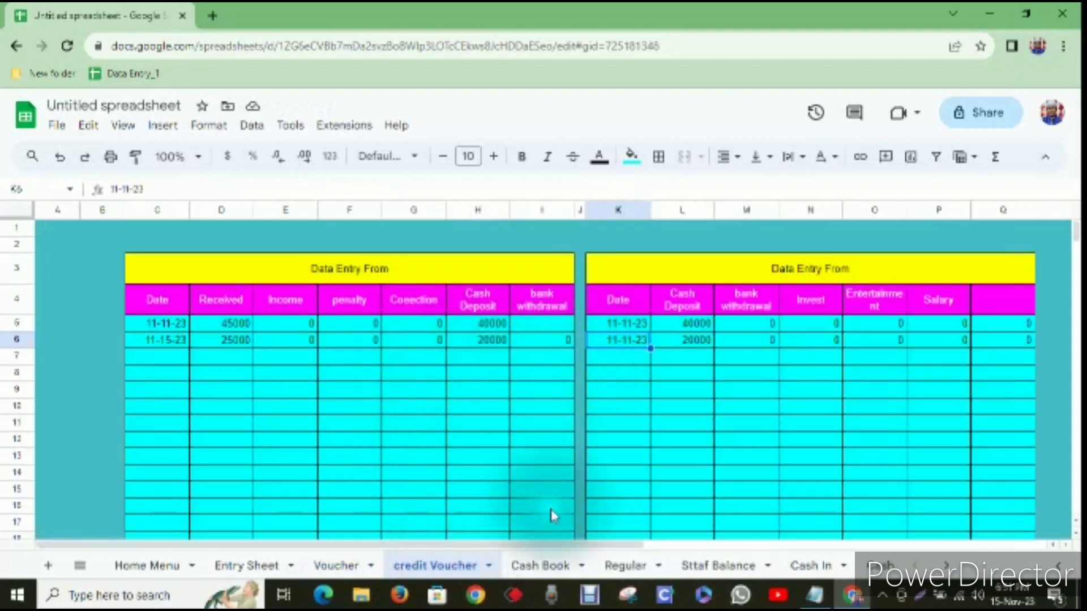
click(553, 564)
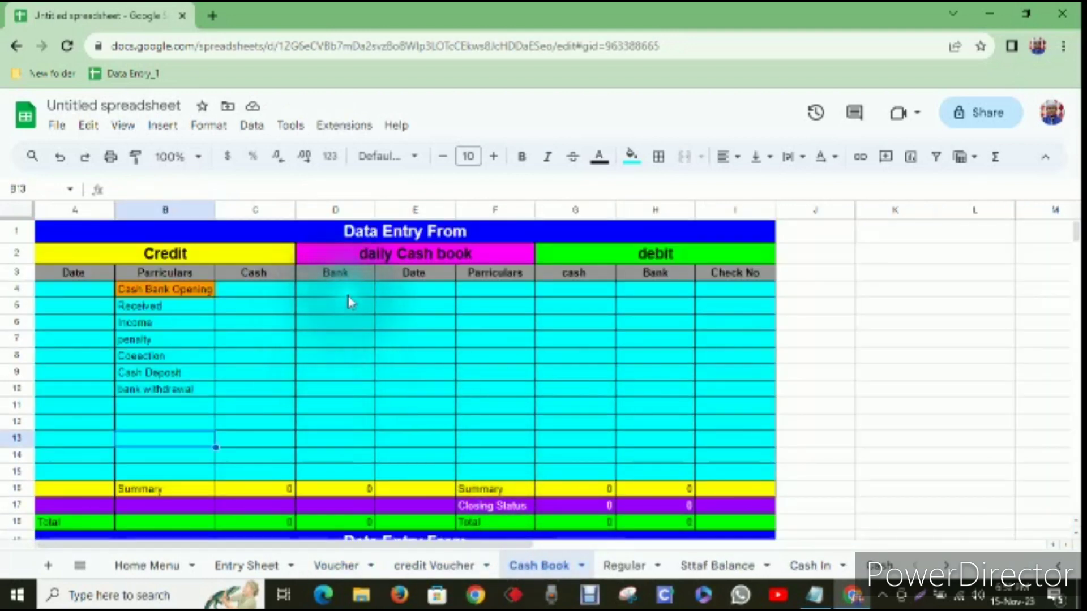
right_click(420, 293)
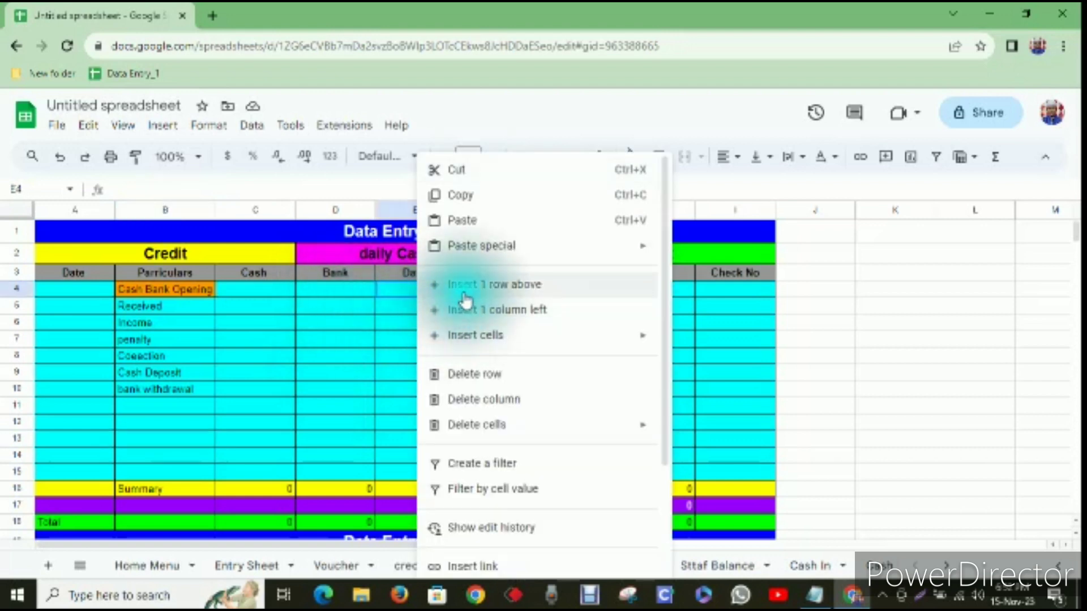
mouse_move(477, 243)
click(700, 250)
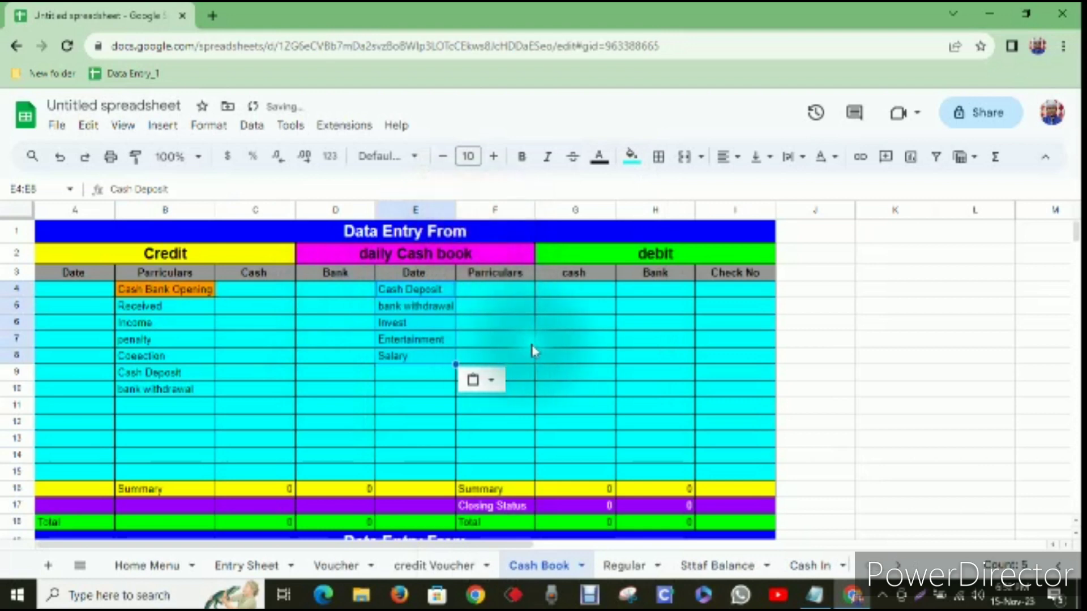
Paste the same labels into the debit-side Particulars column starting at F4 and clear the misplaced copy in E4:E8.
click(523, 339)
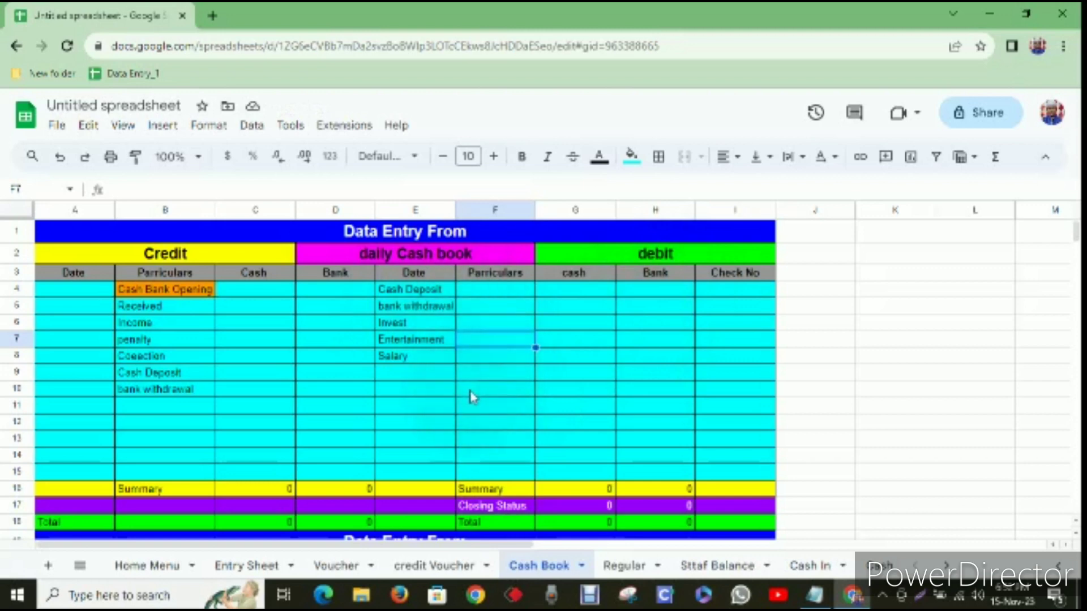
right_click(498, 289)
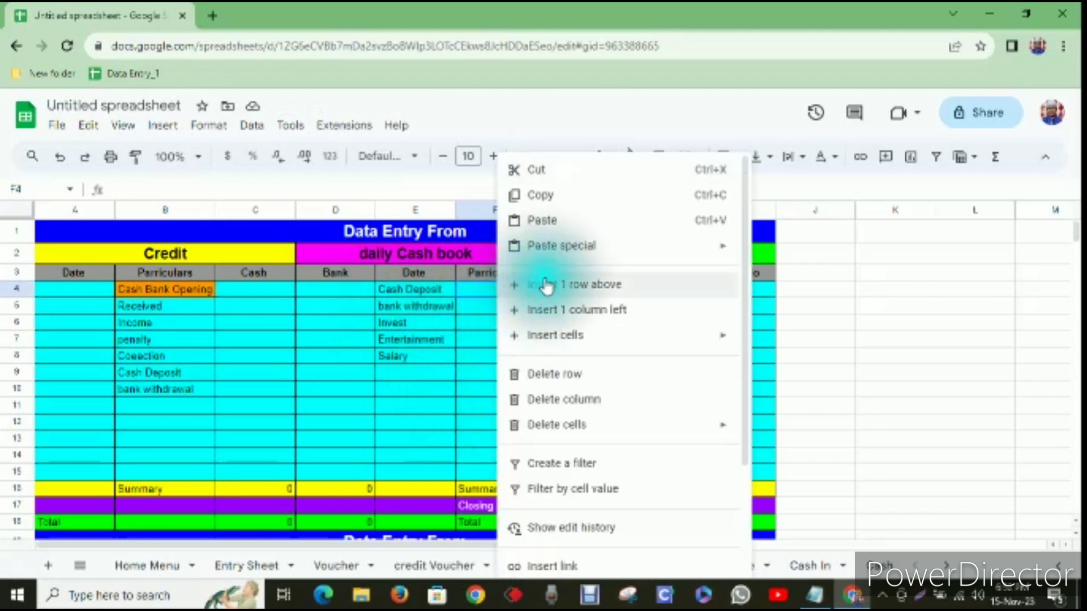
click(570, 231)
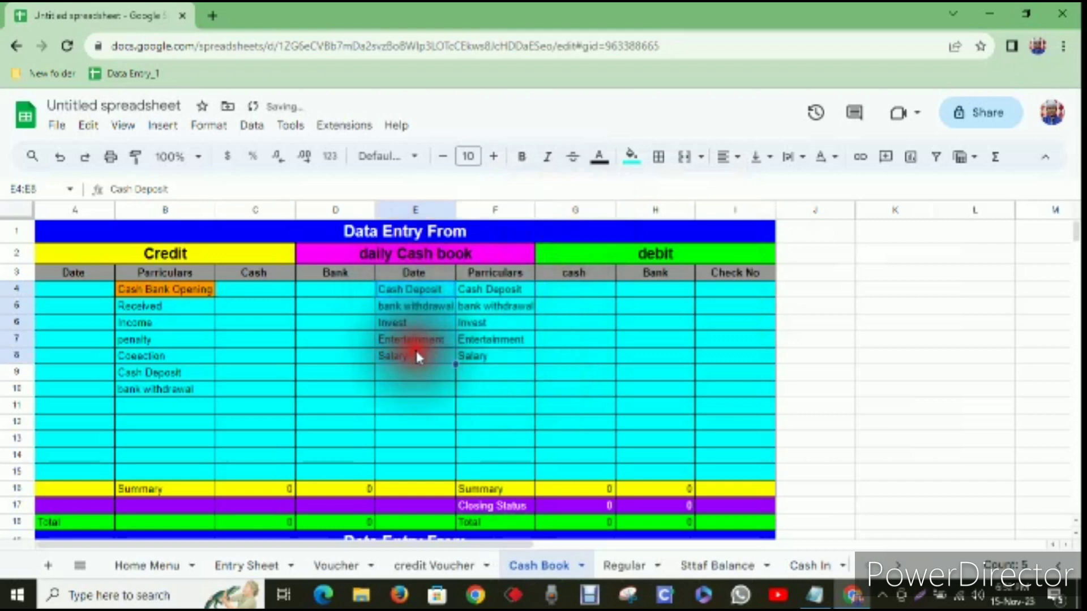
click(521, 424)
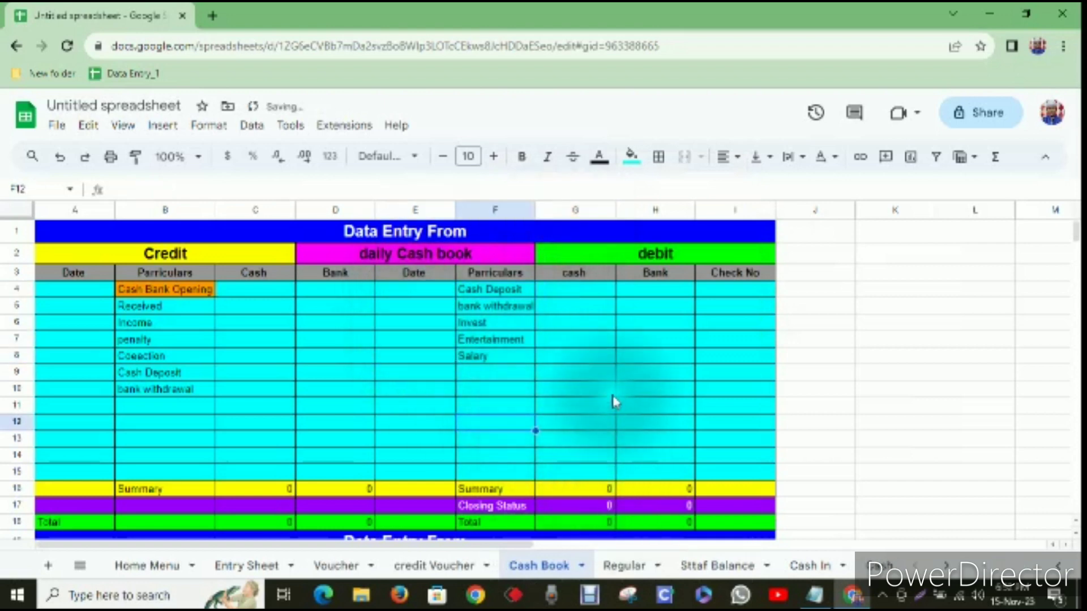
Widen the Cash Book's column F slightly so the bank withdrawal label fits.
click(597, 391)
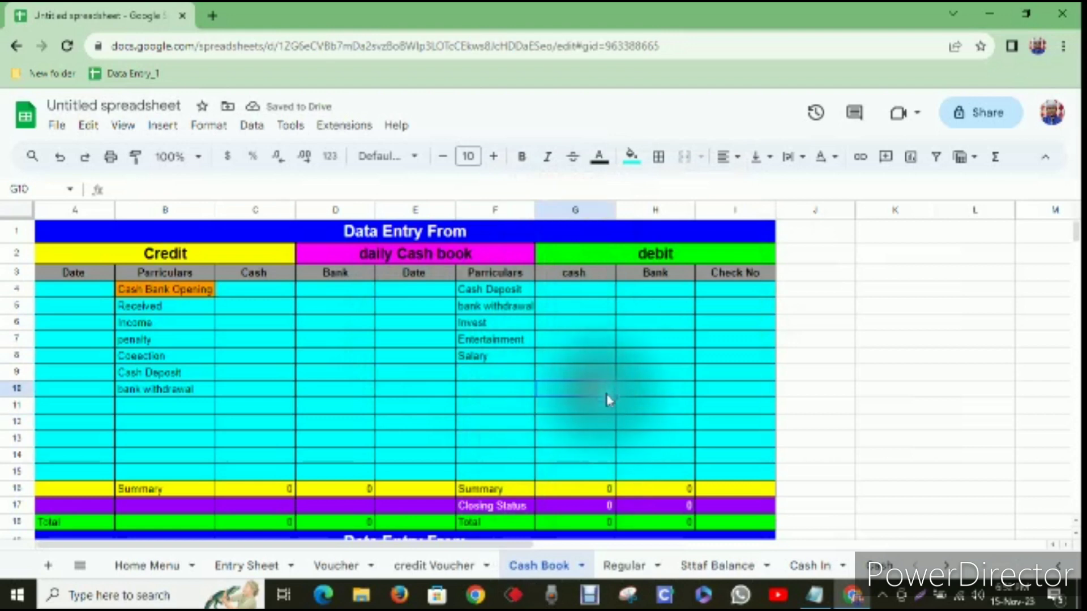
drag(539, 208, 548, 208)
click(603, 341)
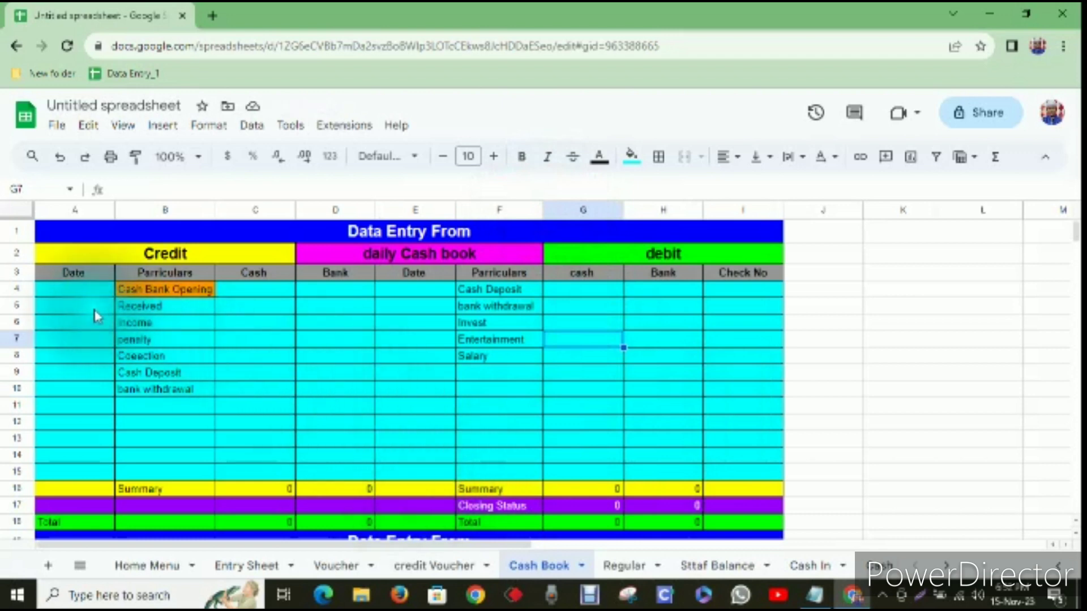
Link the Cash Book's opening date cell A4 to the first Debit entry date, credit Voucher C5.
click(83, 297)
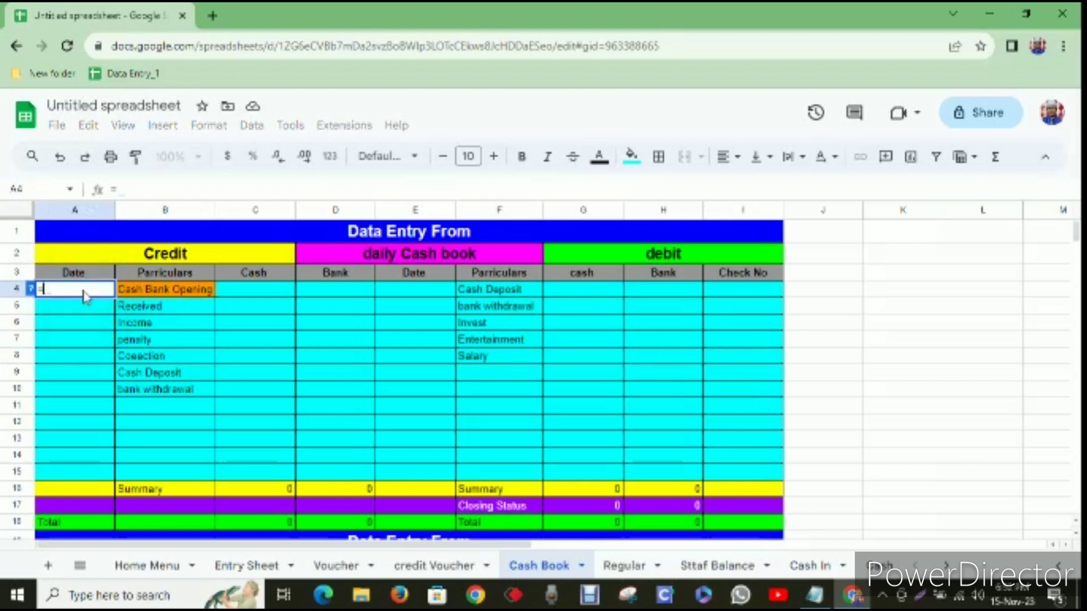
text(=)
click(461, 565)
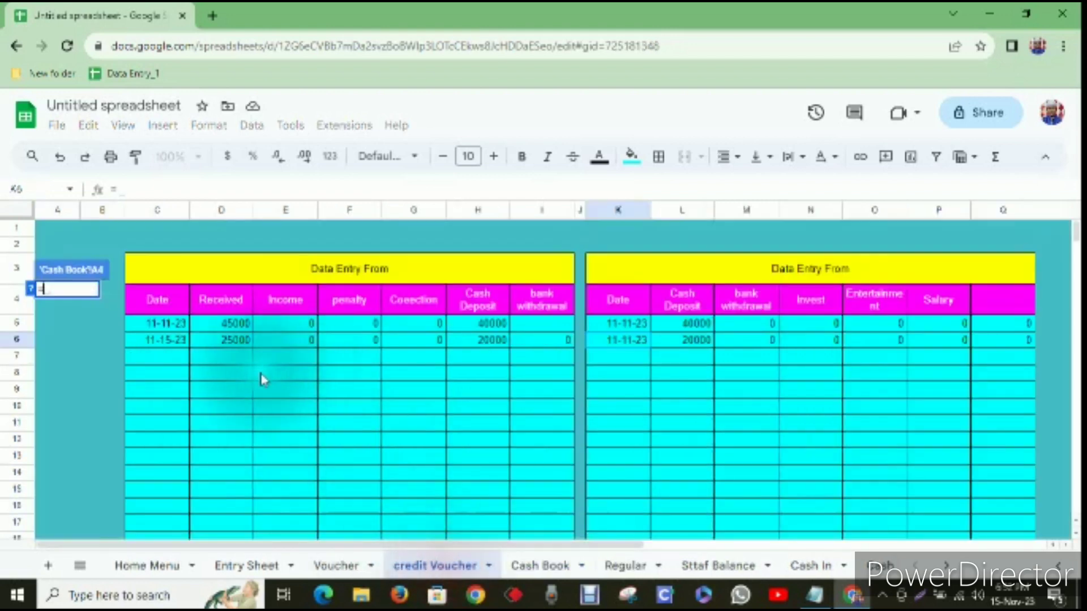
click(170, 328)
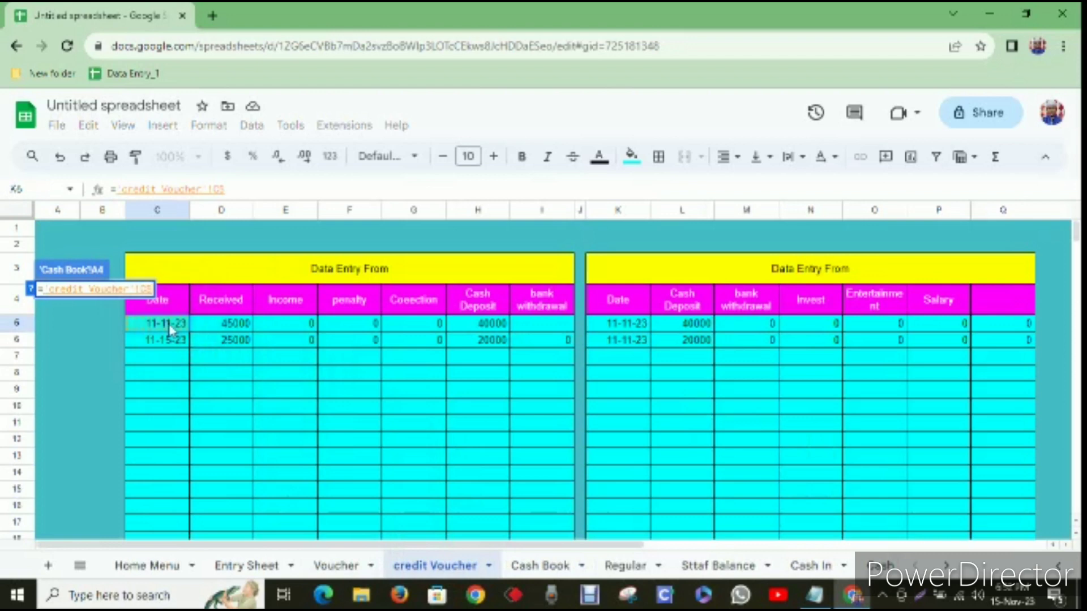
key(Return)
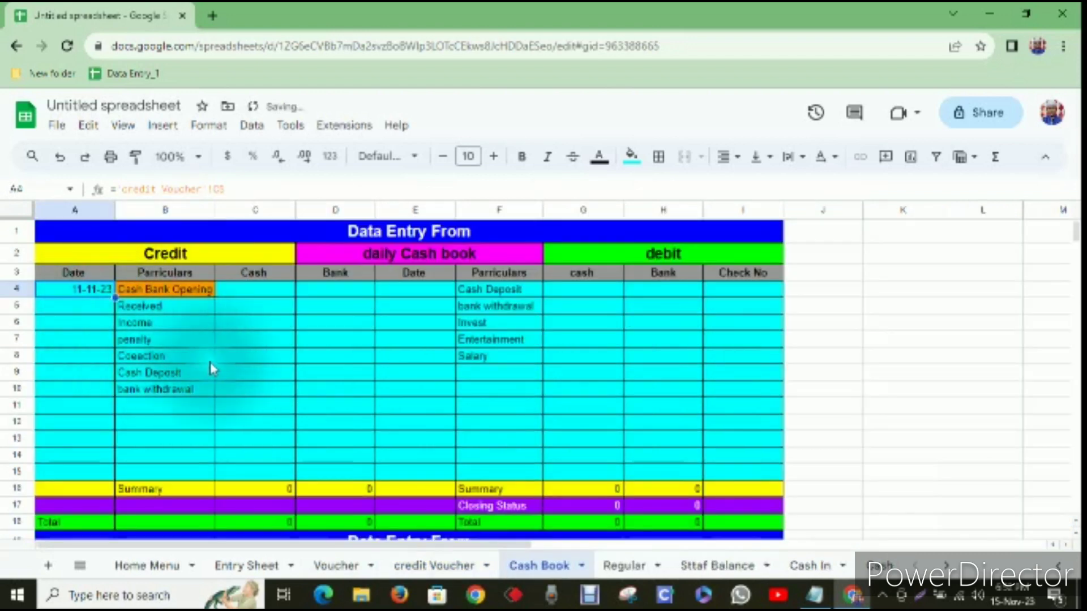
click(209, 357)
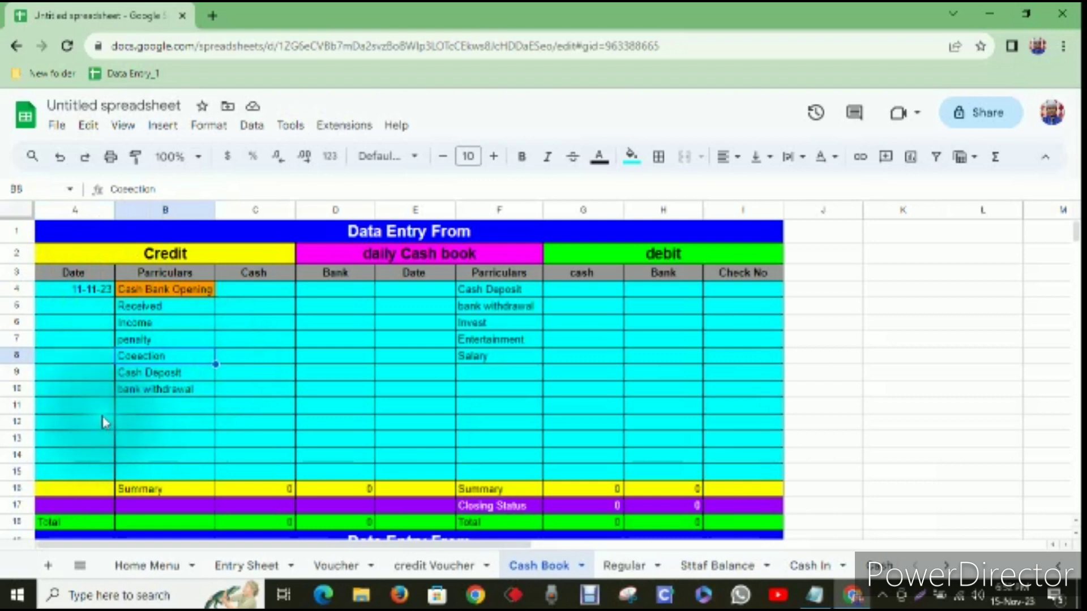
click(79, 290)
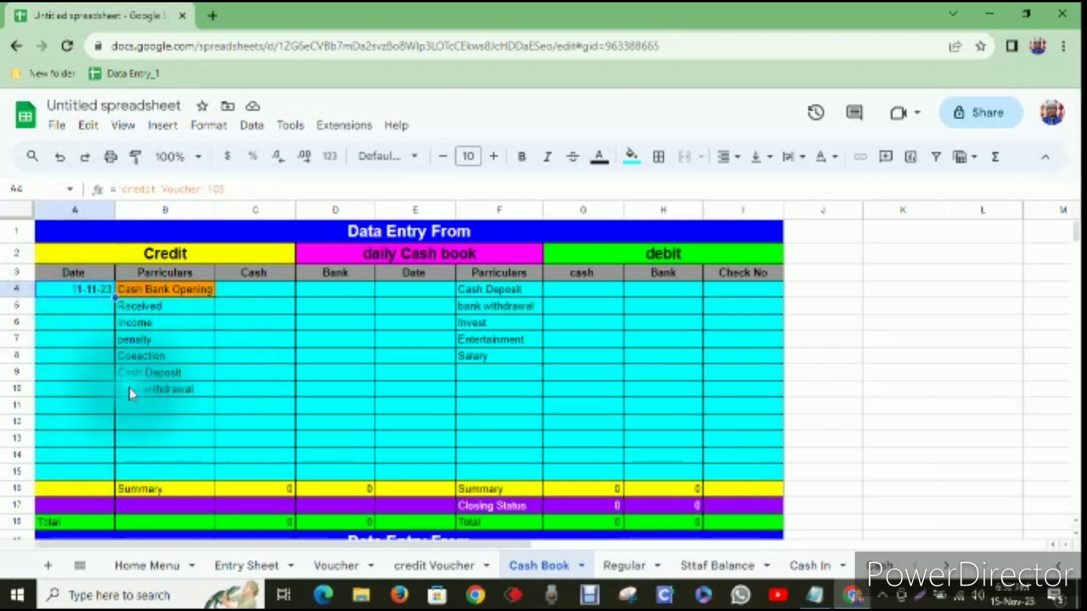
Enter the Cash Bank Opening amounts in row 4: 110 for Cash and 50000 for Bank.
click(244, 305)
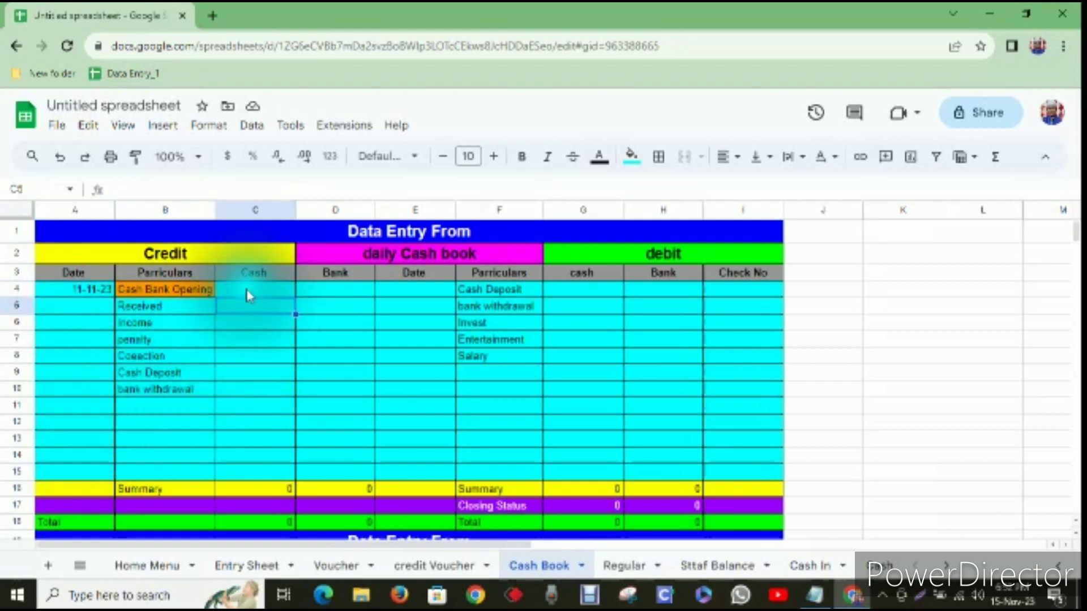
click(243, 288)
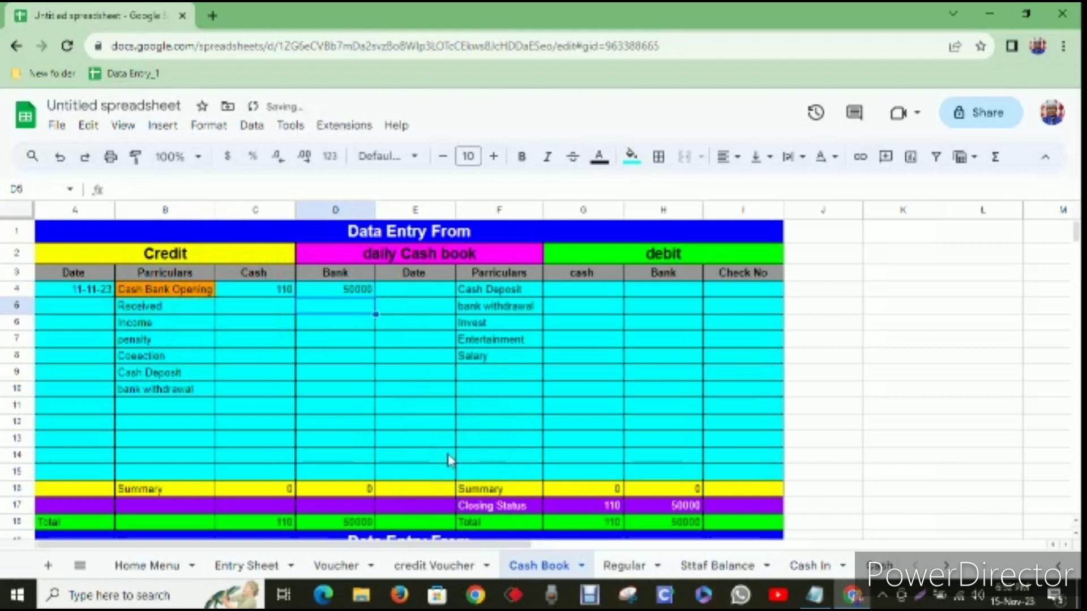
click(346, 357)
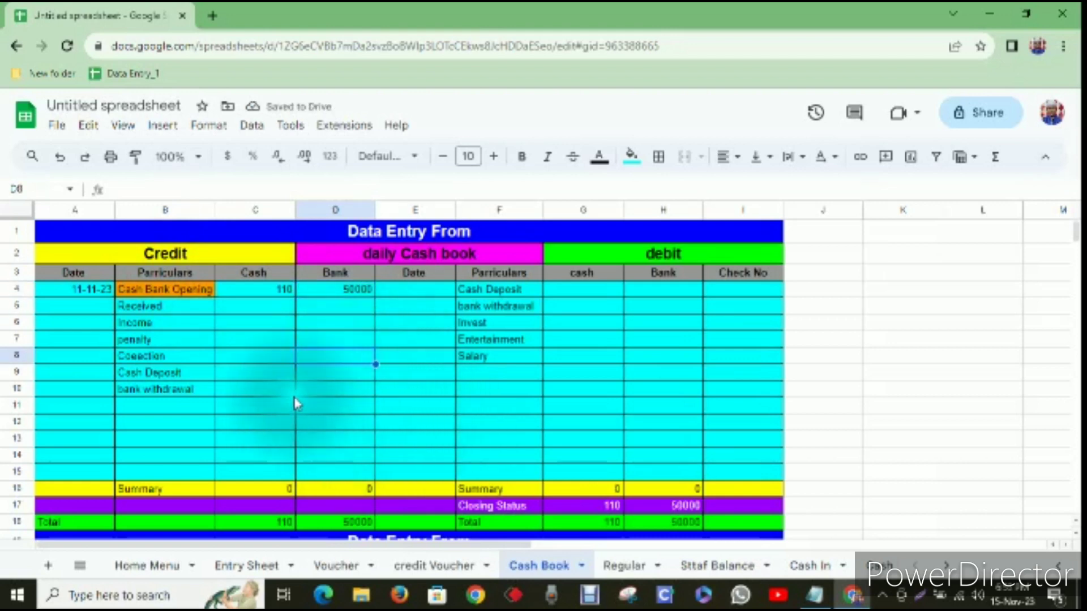
Fill the opening amount cells C4:D4 with white.
drag(260, 287, 307, 288)
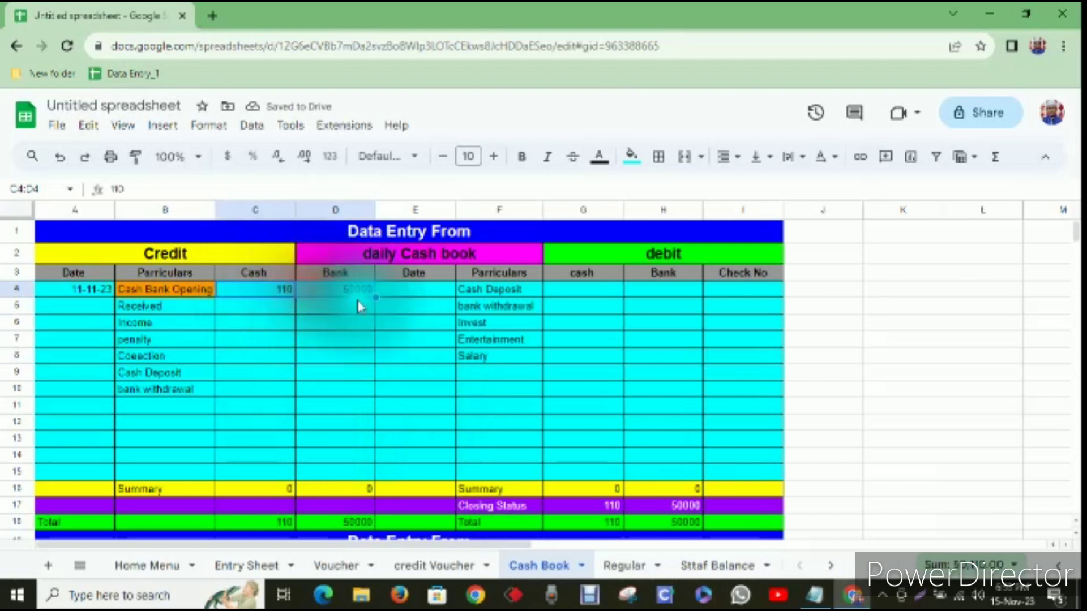
click(631, 157)
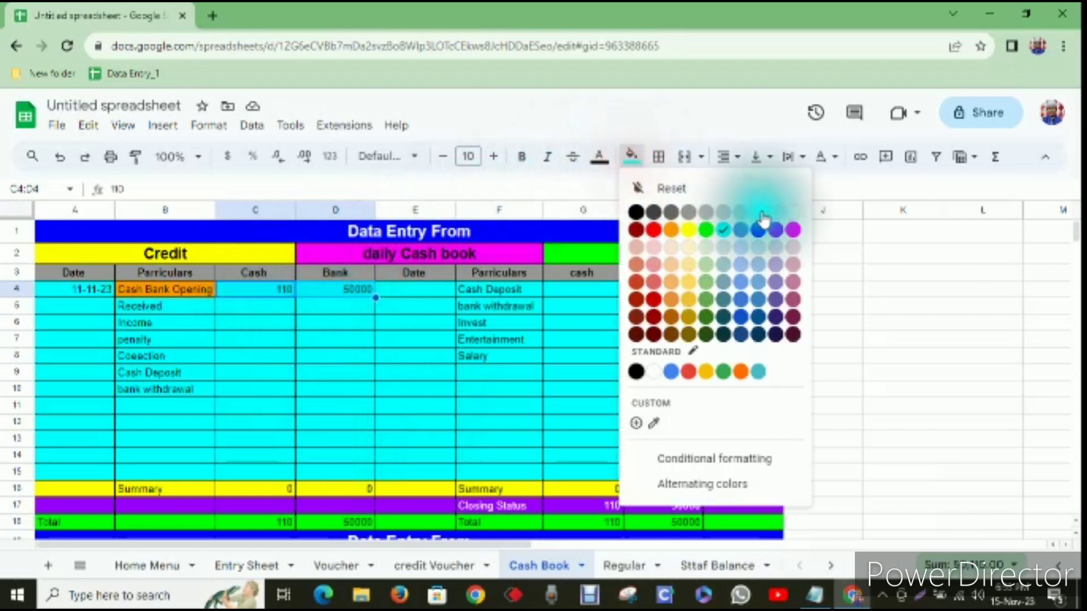
click(793, 212)
click(419, 372)
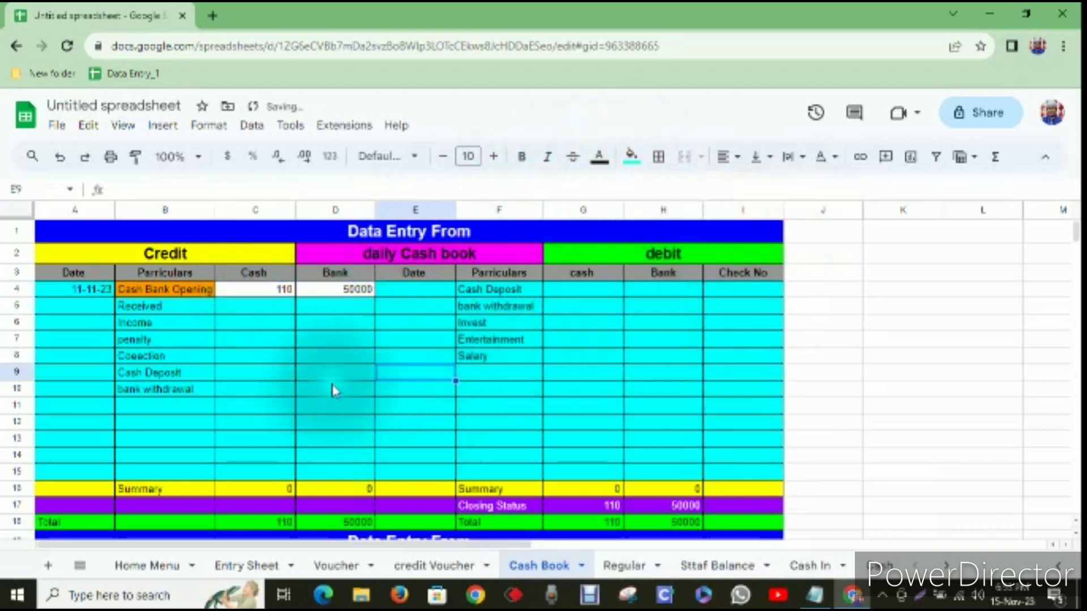
Link the Received cash cell C5 to the first Received entry, credit Voucher D5.
click(253, 306)
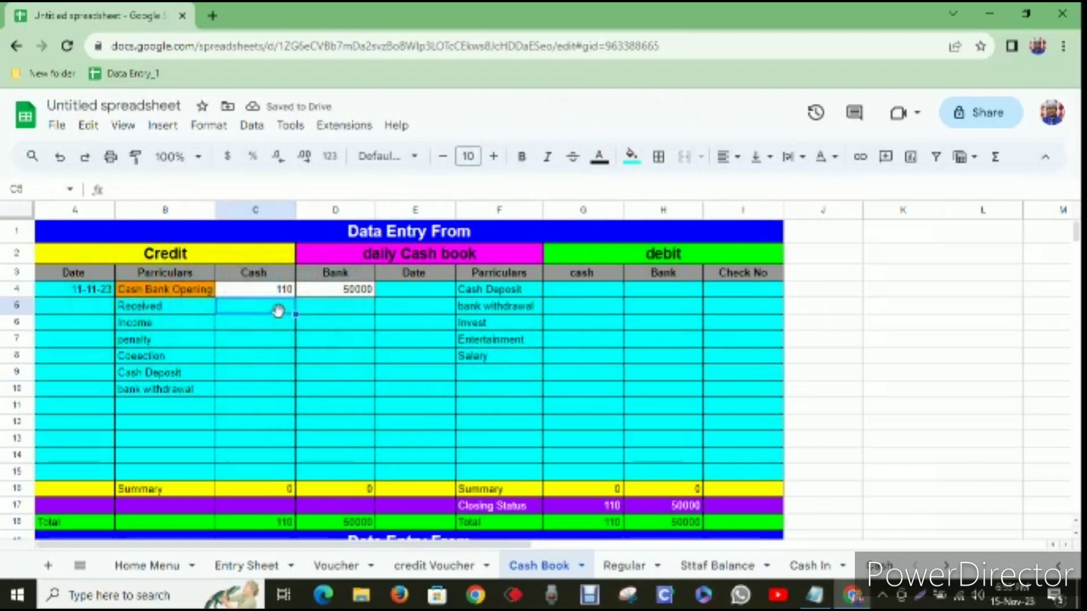
text(=)
click(422, 565)
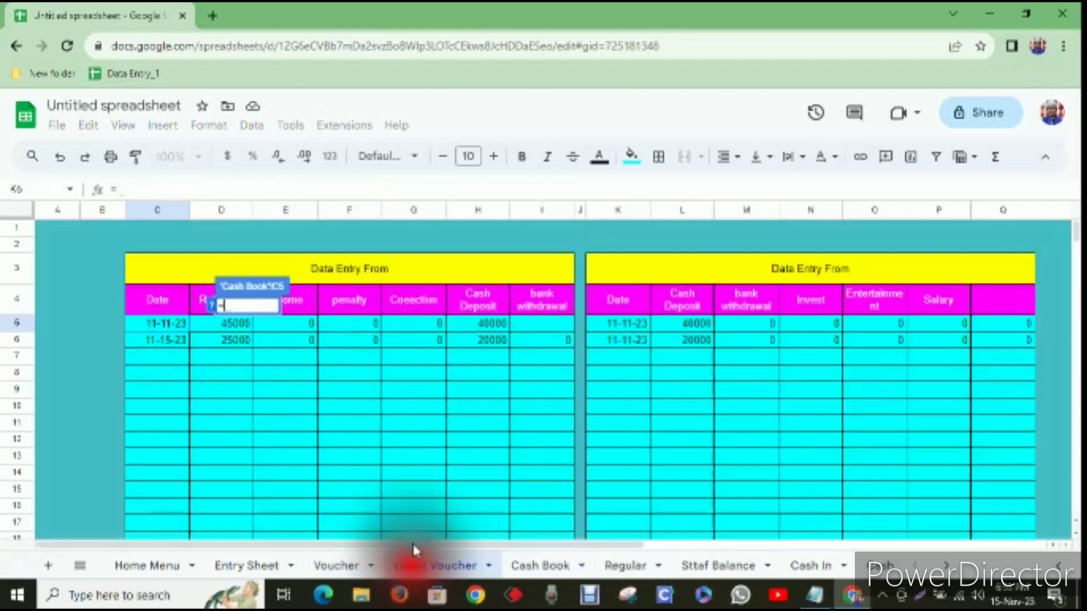
click(238, 322)
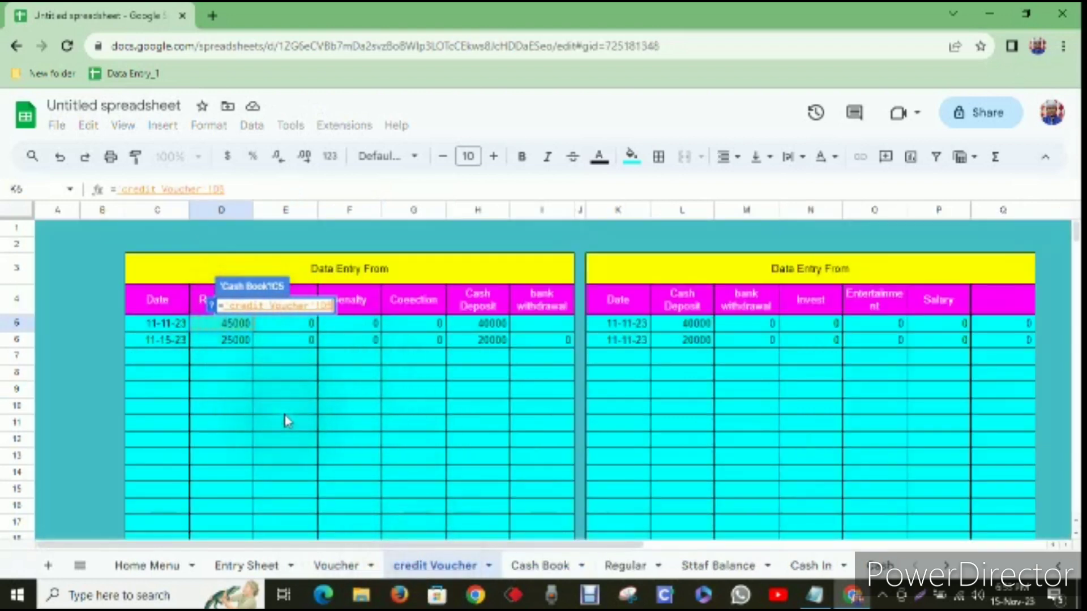
key(Return)
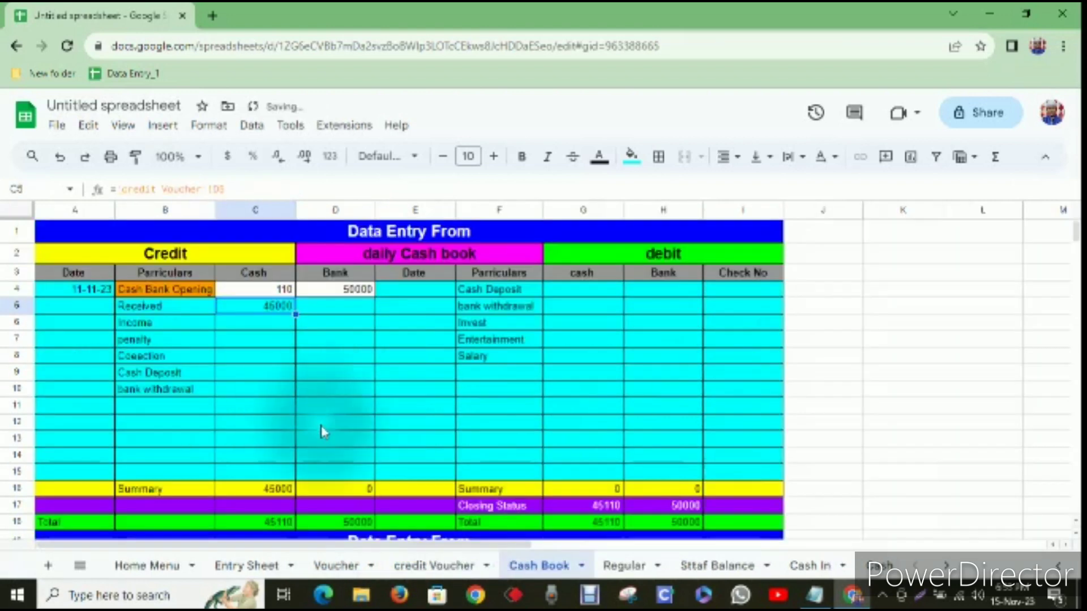
Link the Income cash cell C6 to the first Income entry, credit Voucher E5.
click(255, 323)
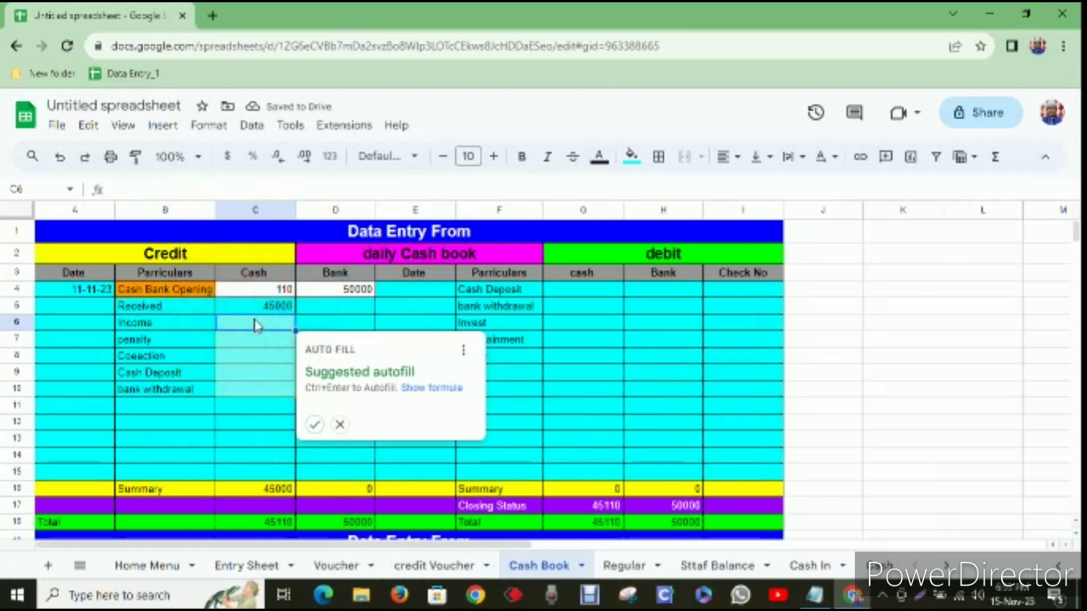
text(=C4-C5)
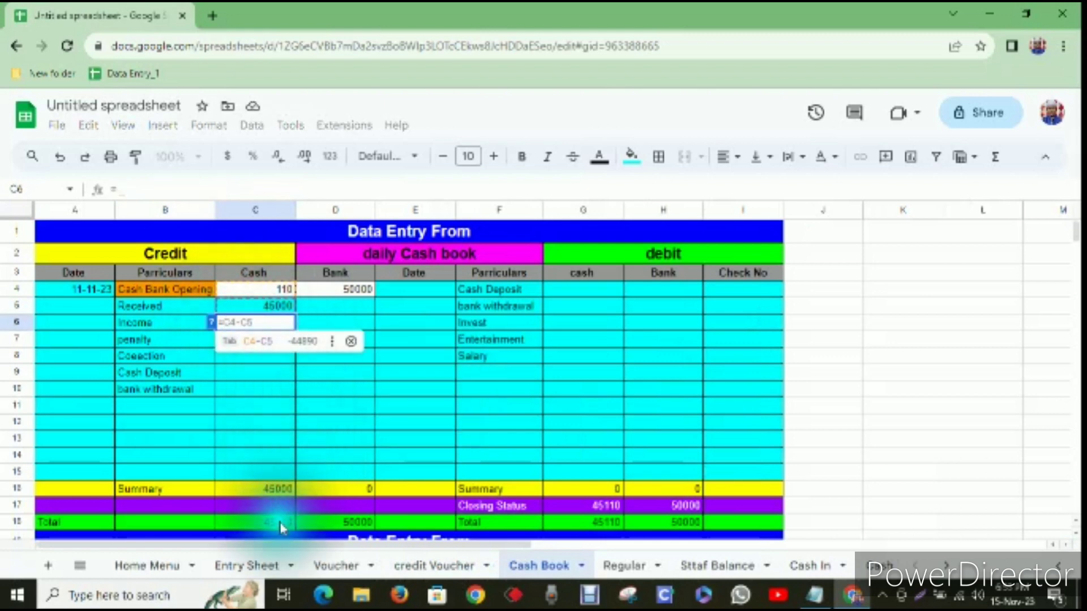
click(422, 566)
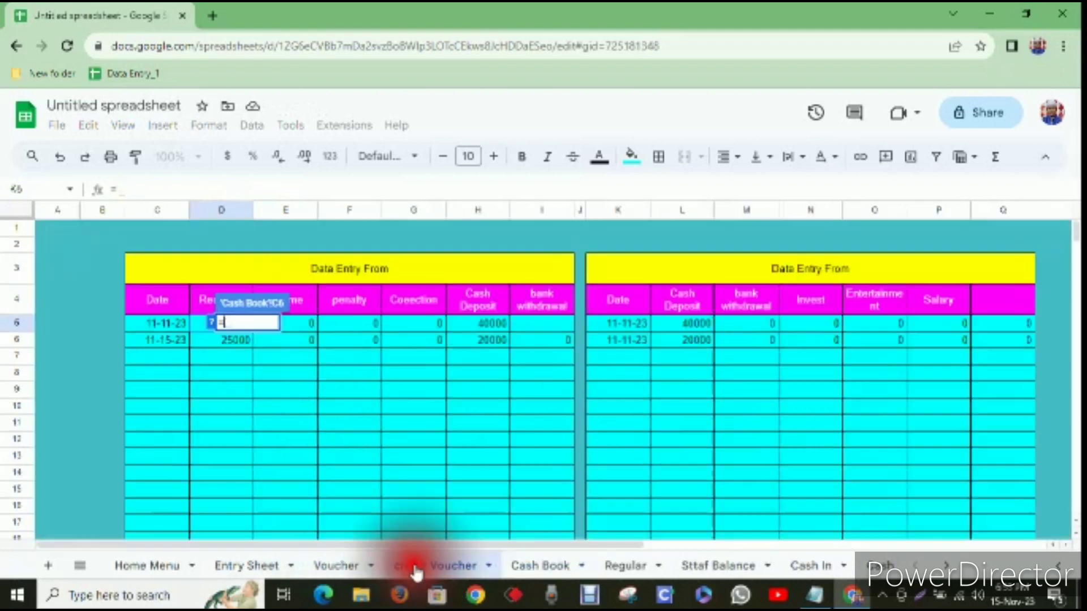
click(309, 328)
key(Return)
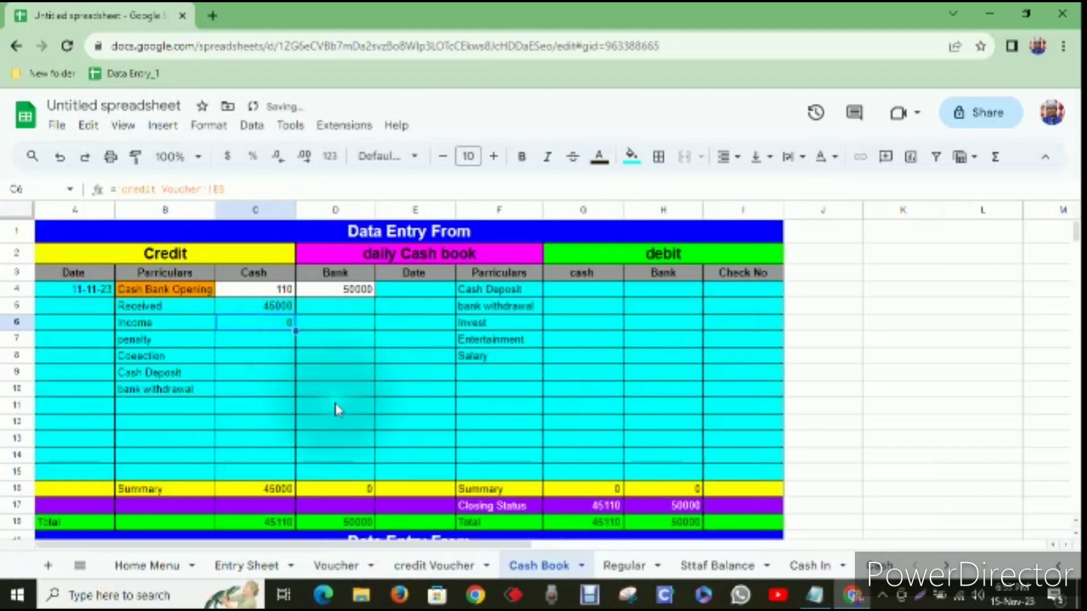
Link the penalty cash cell C7 to the first penalty entry, credit Voucher F5.
click(281, 345)
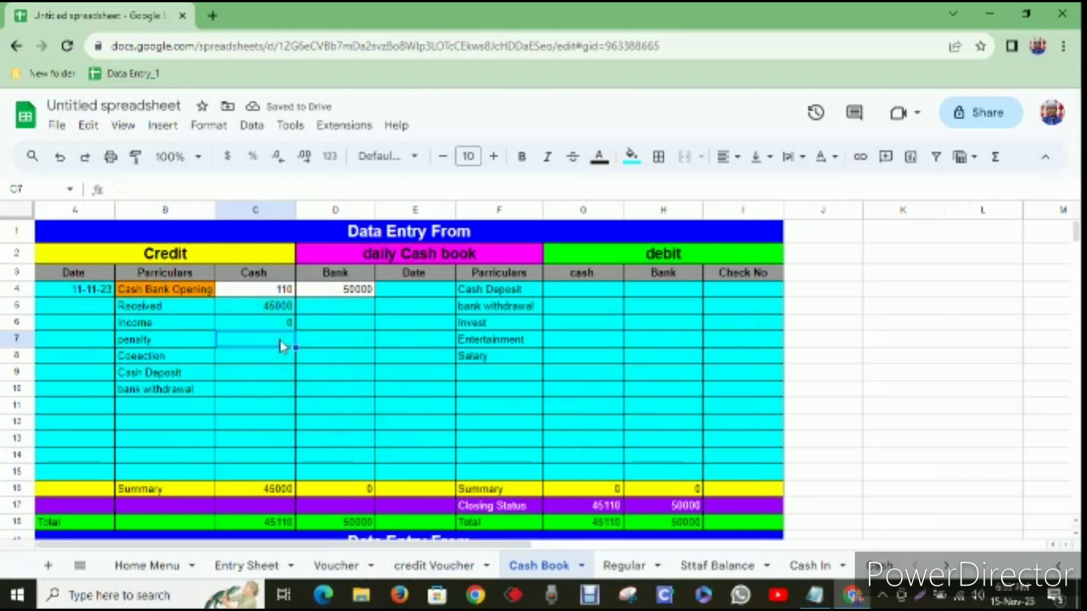
text(=)
click(434, 565)
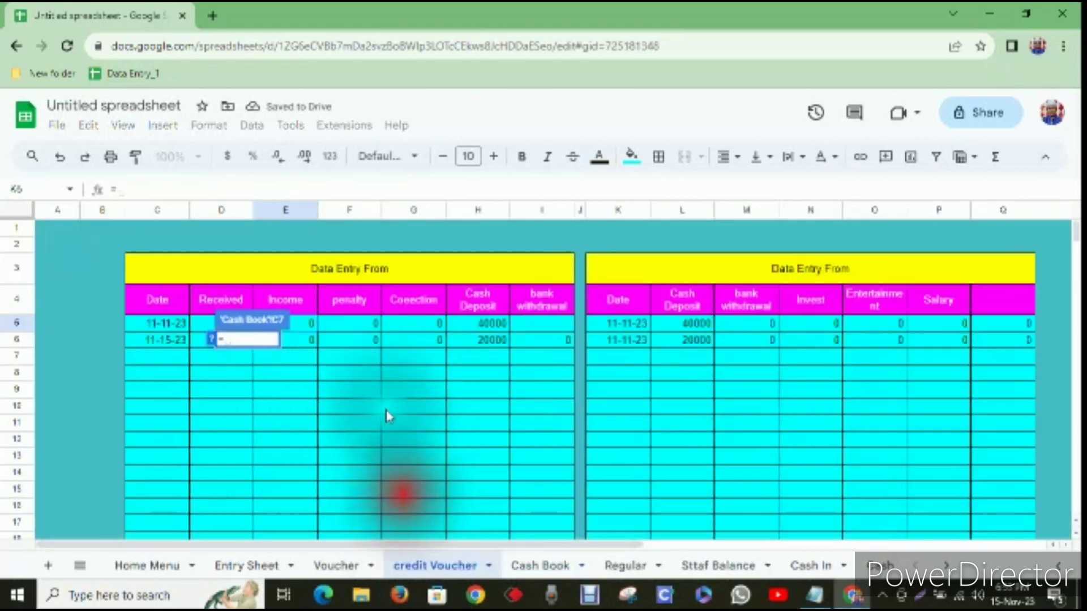
click(363, 327)
key(Return)
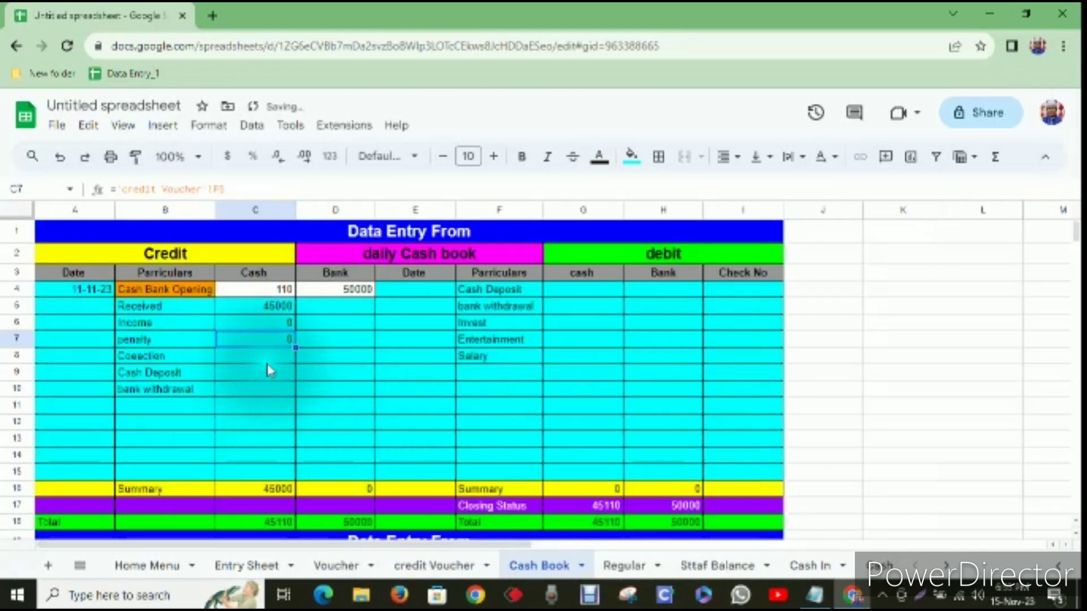
Link the Coeection cash cell C8 to the first Coeection entry, credit Voucher G5.
text(=)
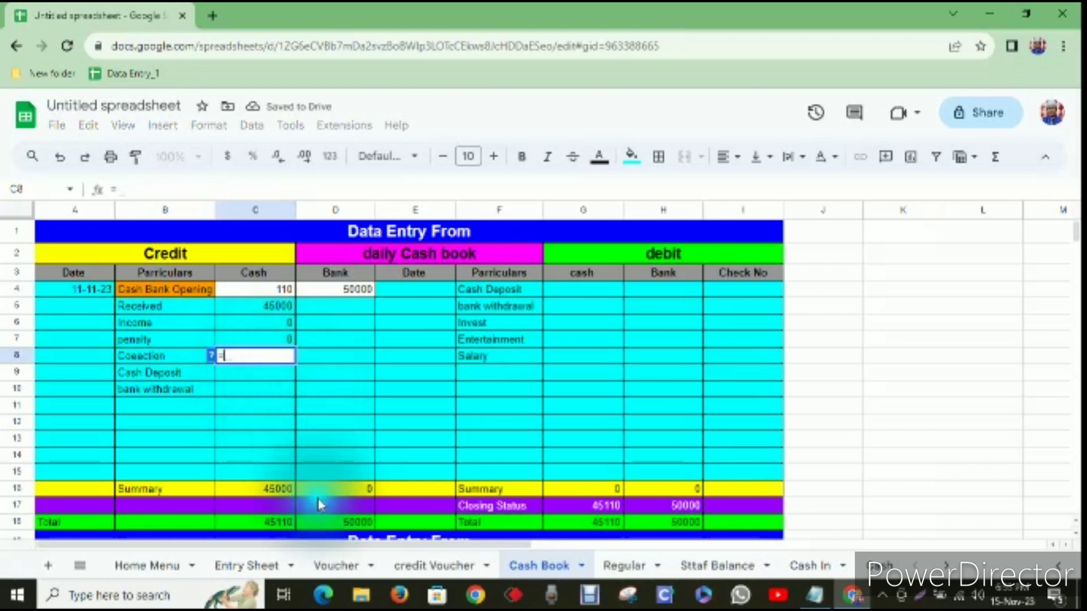
click(336, 565)
click(439, 565)
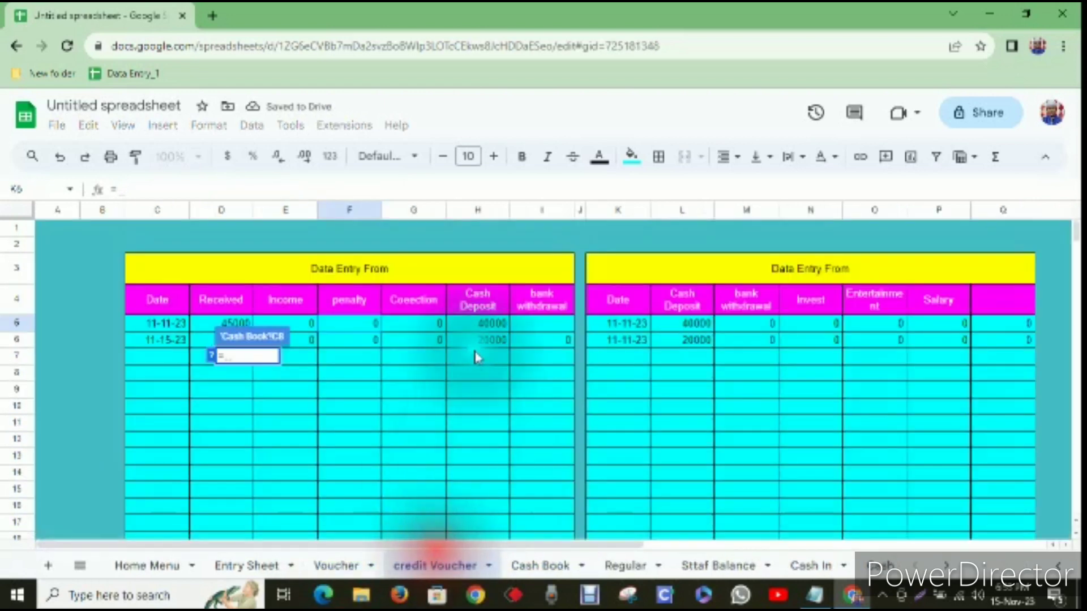
click(427, 328)
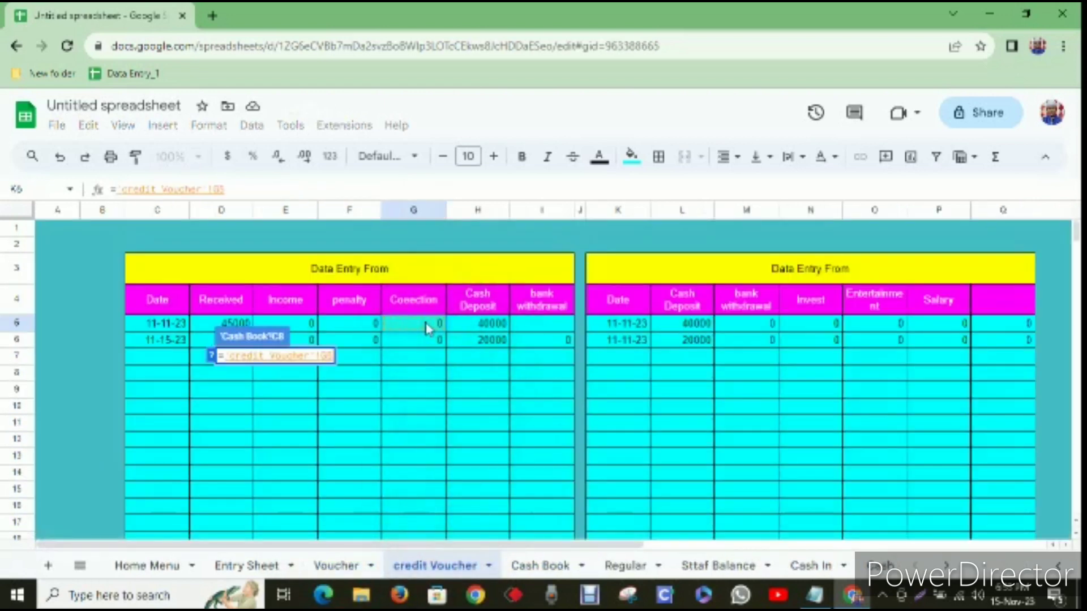
key(Return)
Enter 0 in the Cash Deposit cash cell C9 and link the bank withdrawal cash cell C10 to credit Voucher I5.
click(275, 376)
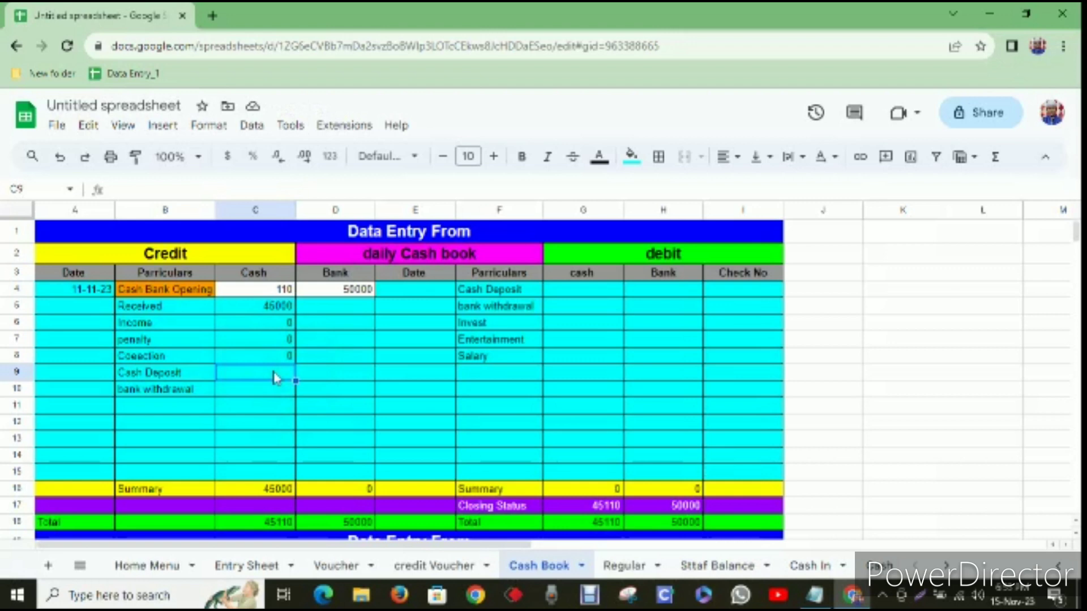
text(0)
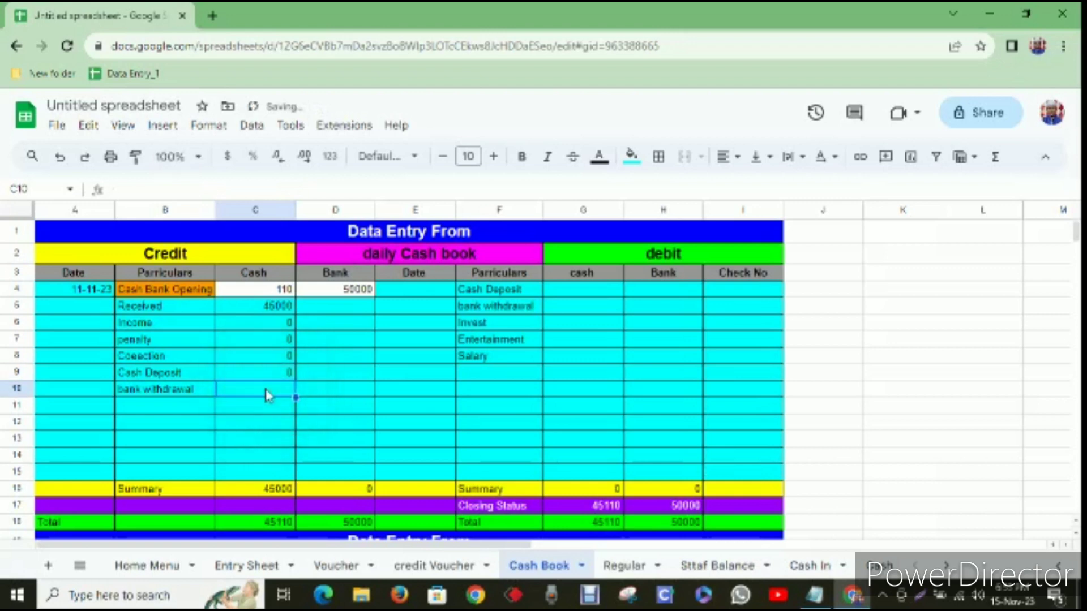
text(=)
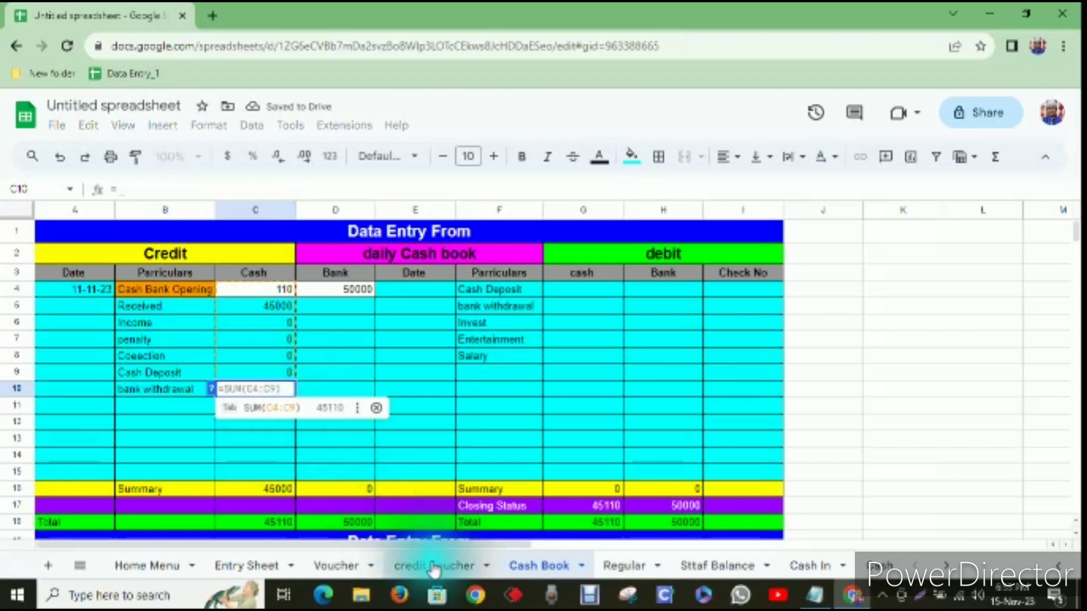
click(434, 565)
click(553, 329)
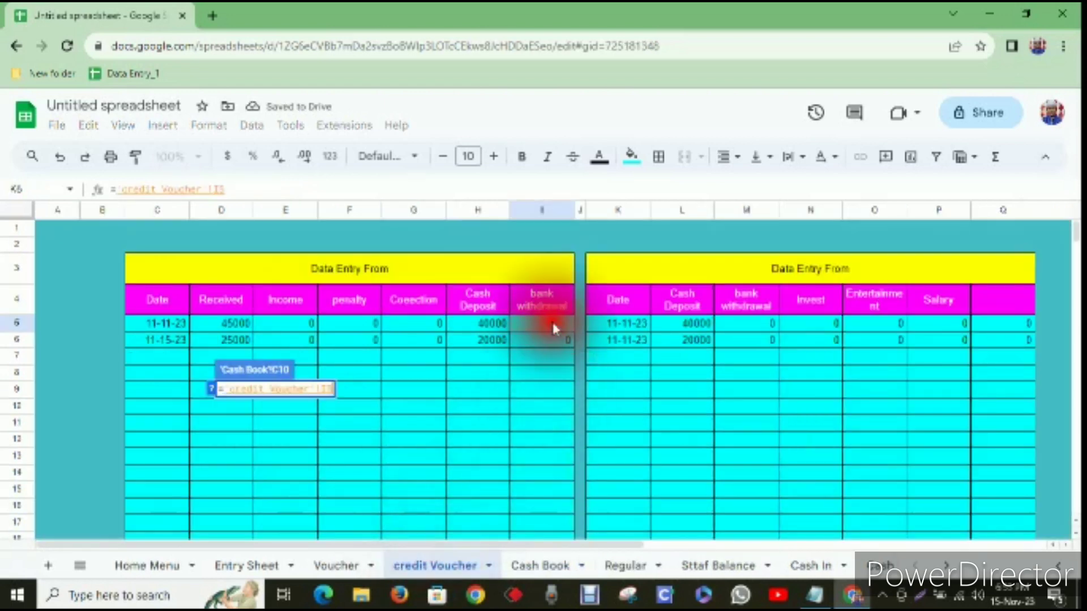
key(Return)
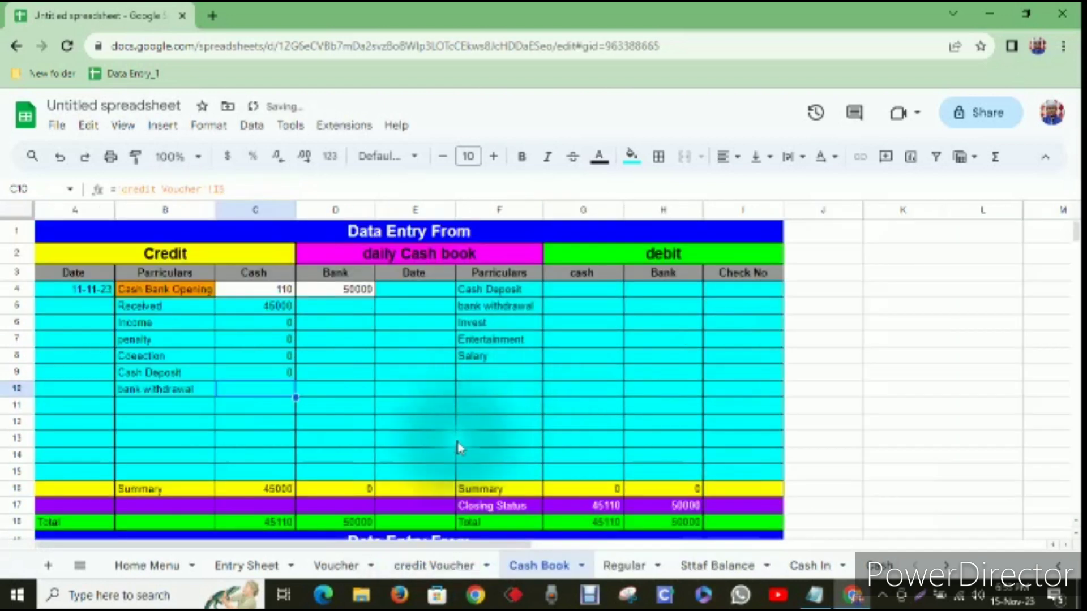
Enter 0 in cash cell C11, below the bank withdrawal row.
click(365, 389)
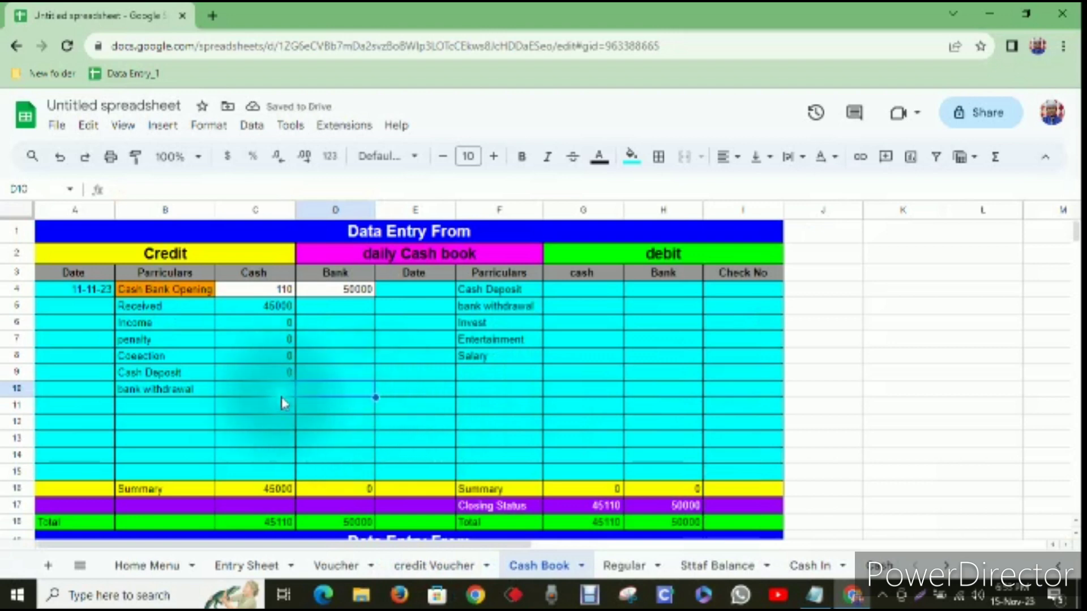
click(283, 411)
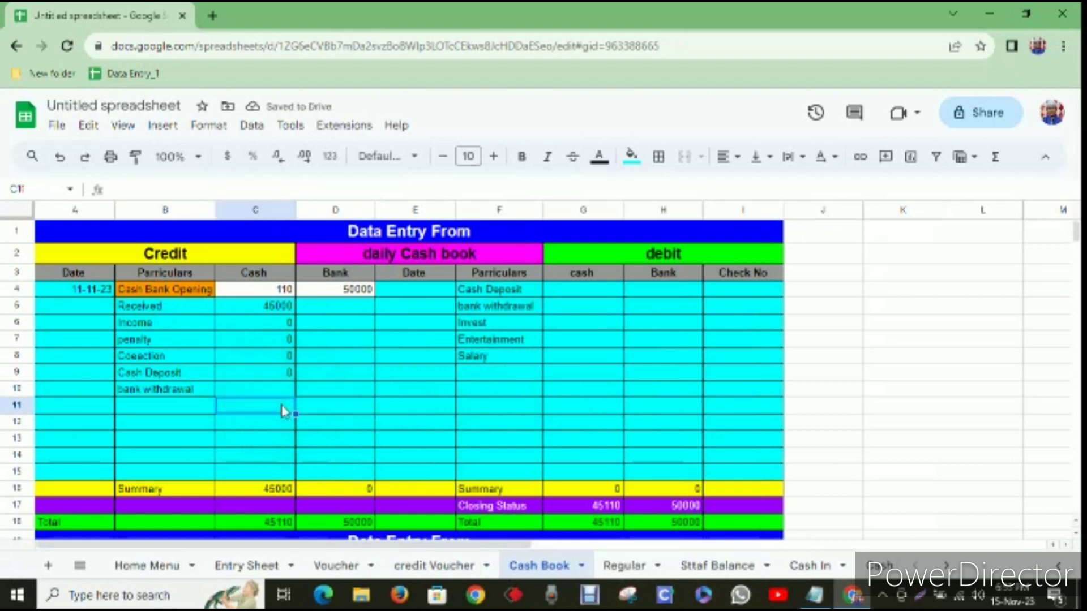
double_click(283, 410)
text(0)
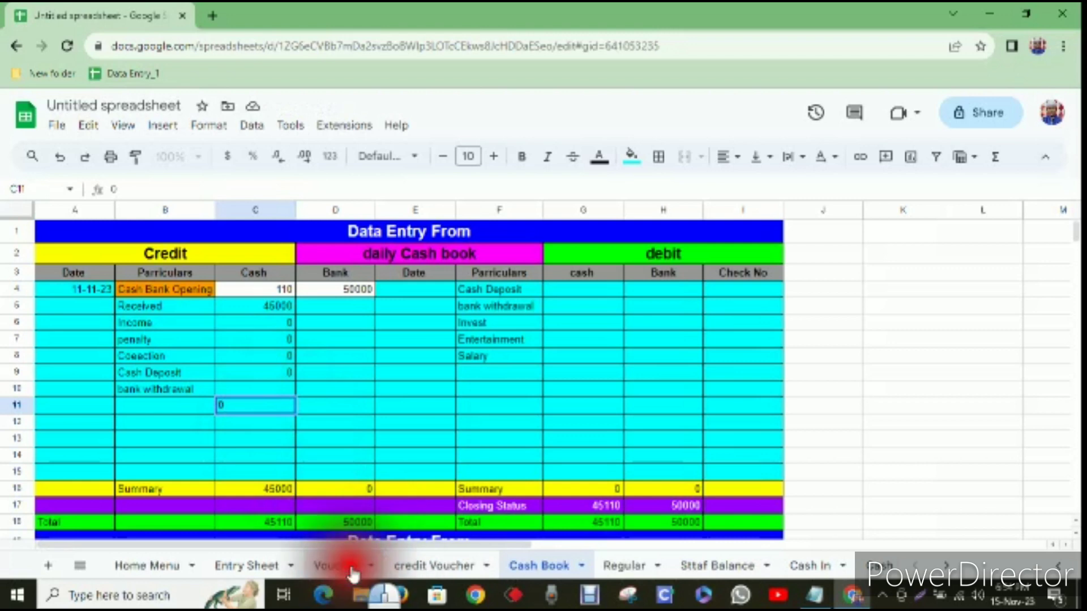
On the credit Voucher sheet, enter 0 as the first bank withdrawal entry in I5.
click(342, 572)
click(460, 564)
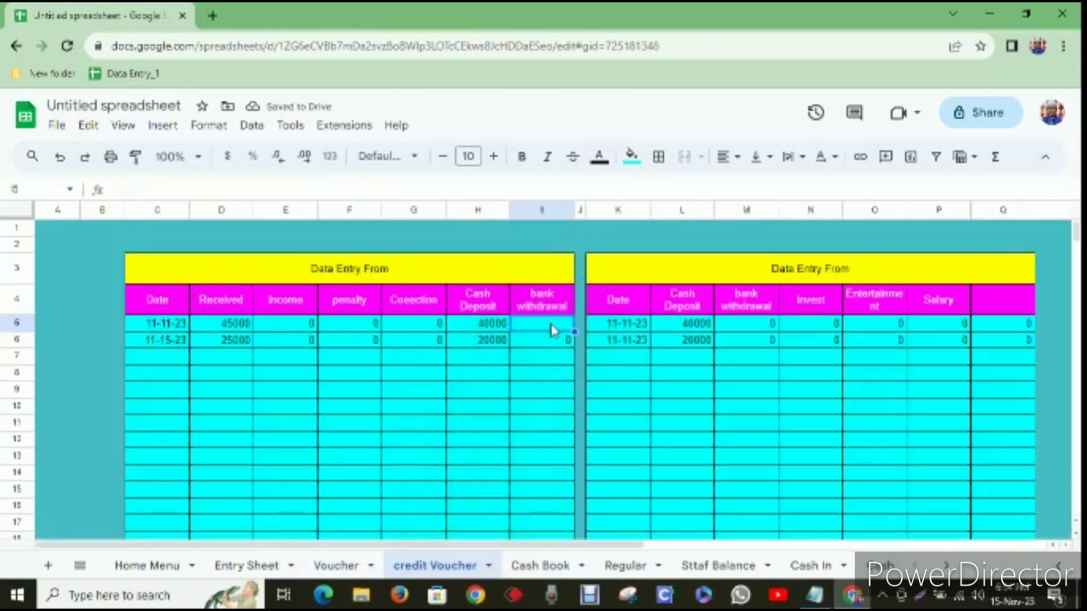
text(0)
click(529, 405)
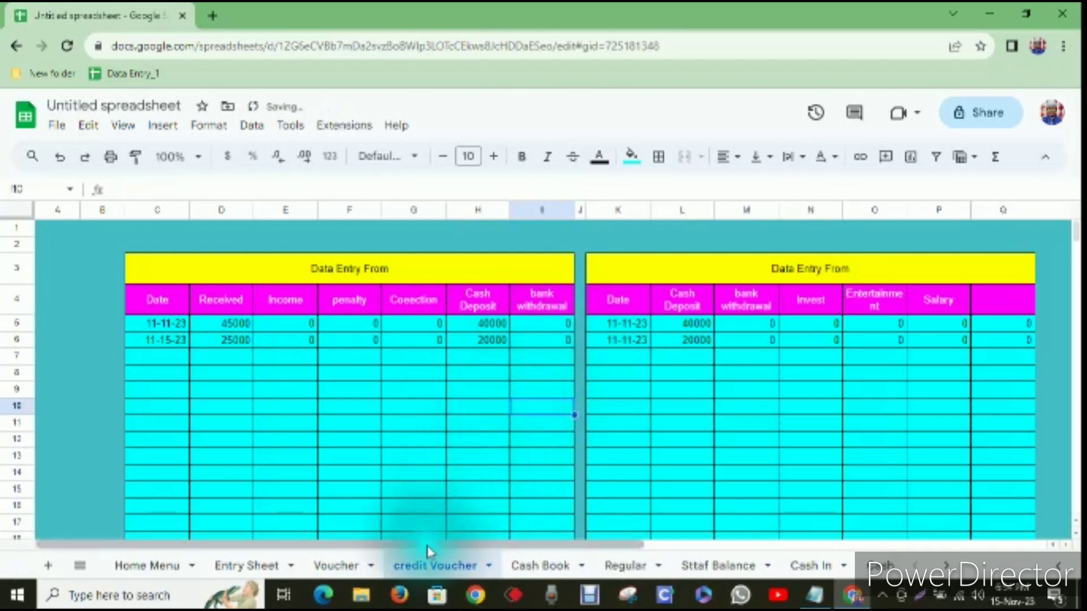
Back on the Cash Book sheet, fill the remaining credit cash cells C12:C15 with 0.
click(520, 568)
click(276, 406)
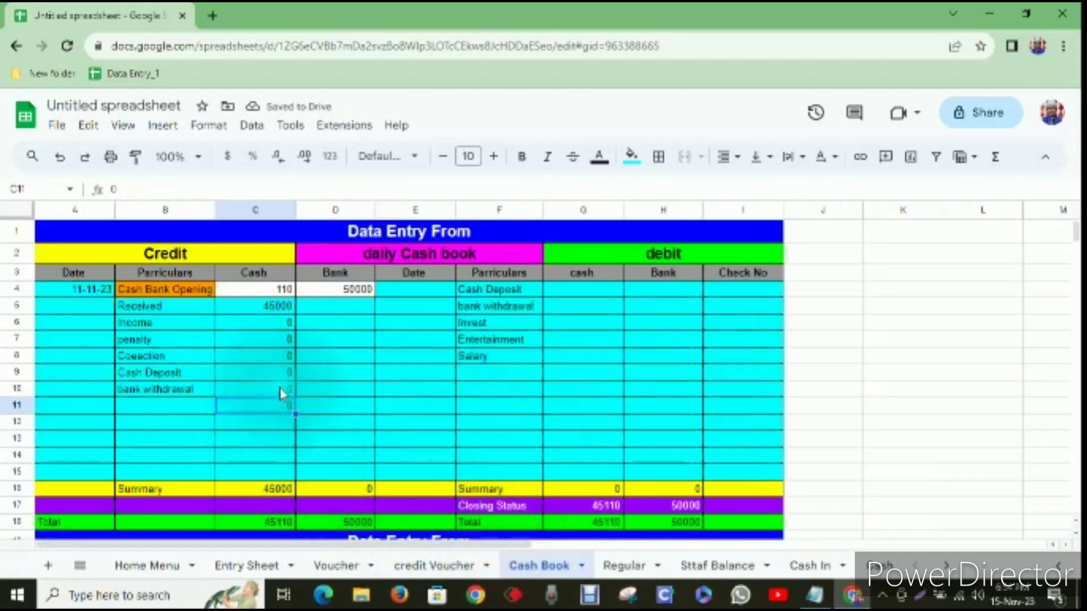
click(277, 422)
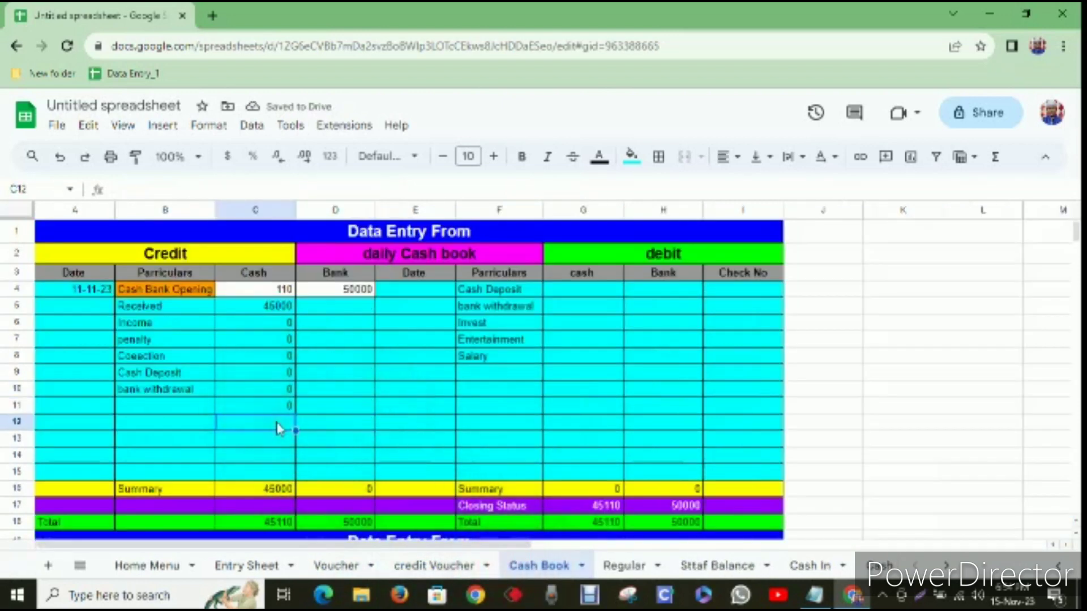
text(0)
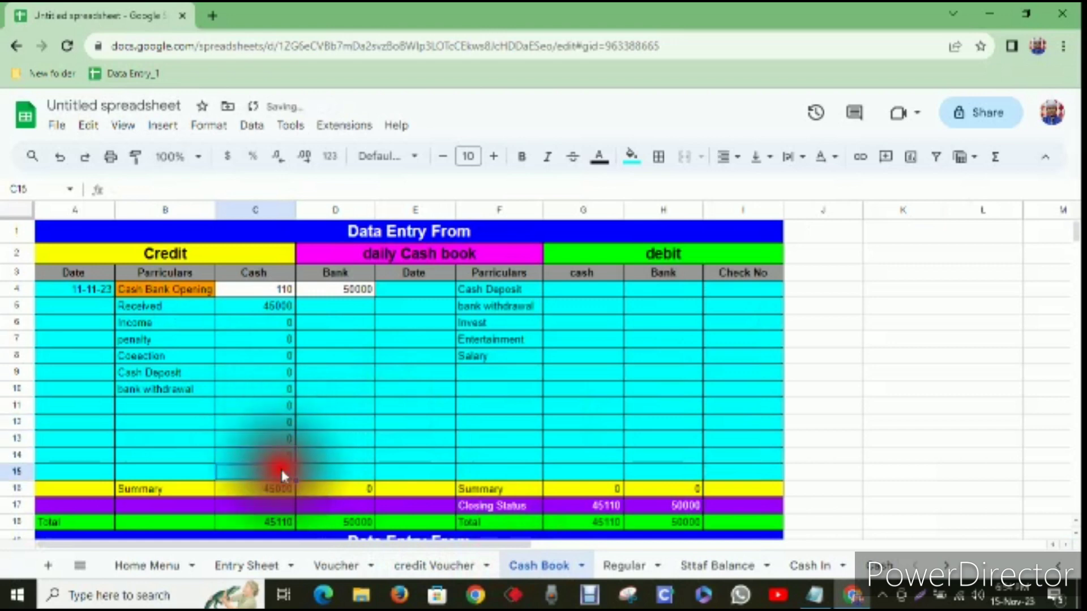
click(367, 424)
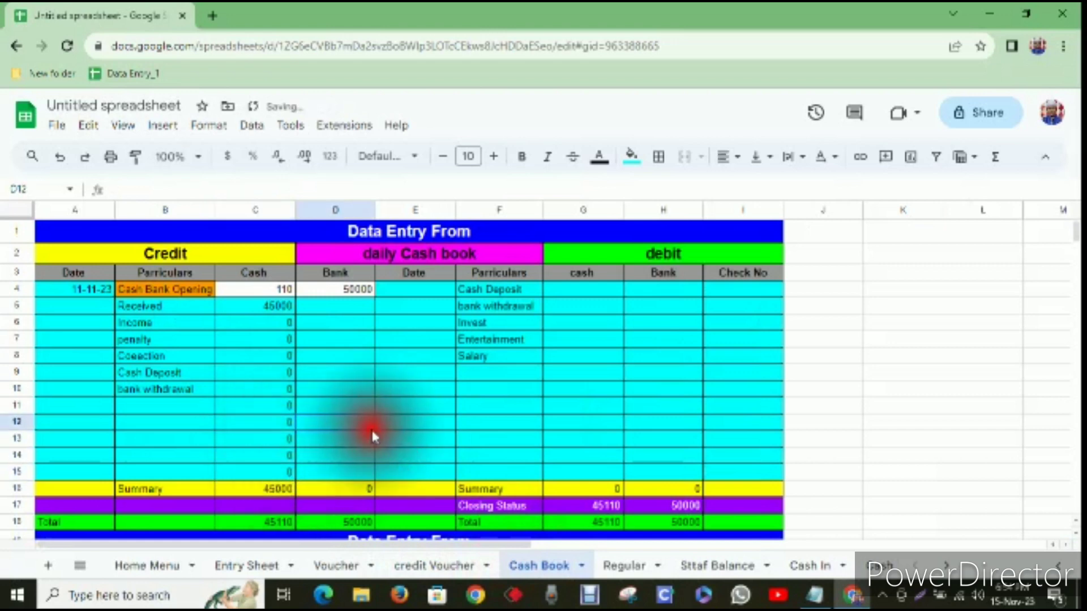
Enter 0 in the credit-side bank cells D5:D8, from Received through Coeection.
click(335, 313)
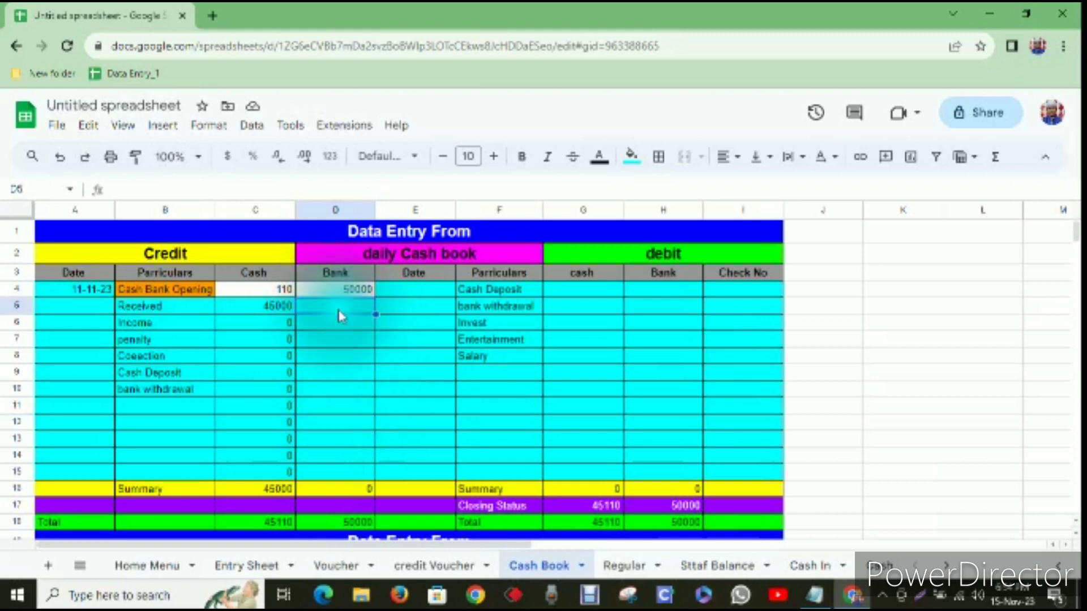
text(0)
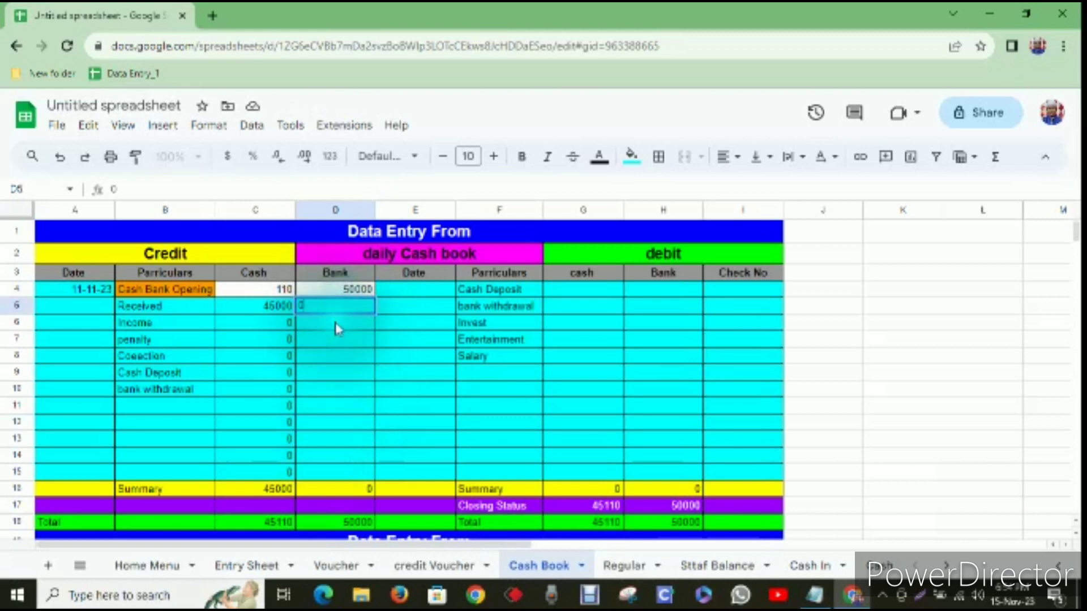
key(Return)
text(0)
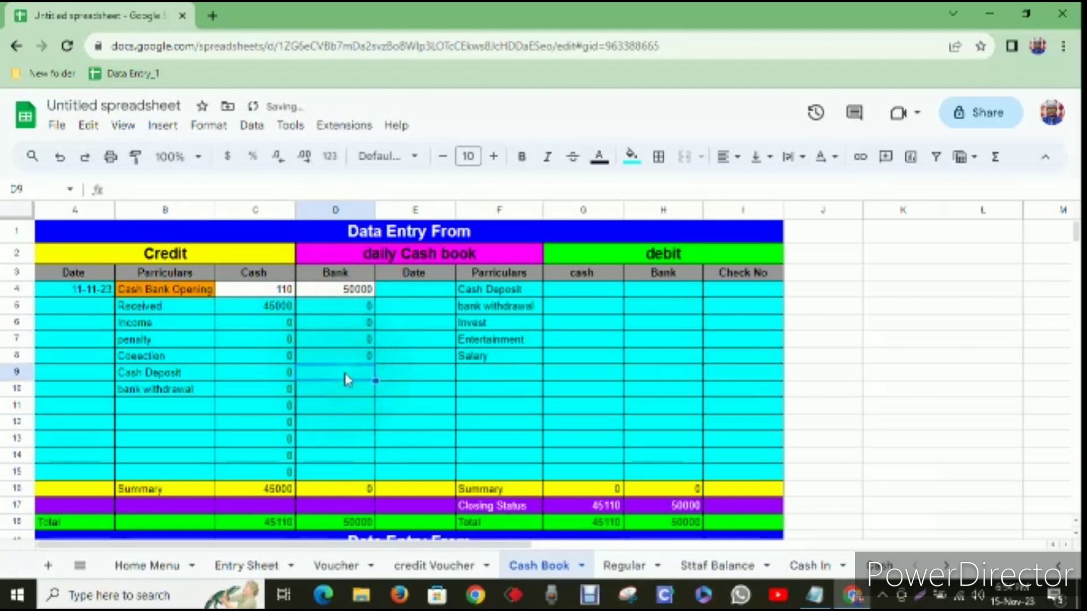
Link the Cash Deposit bank cell D9 to the first Cash Deposit entry, credit Voucher H5.
click(435, 566)
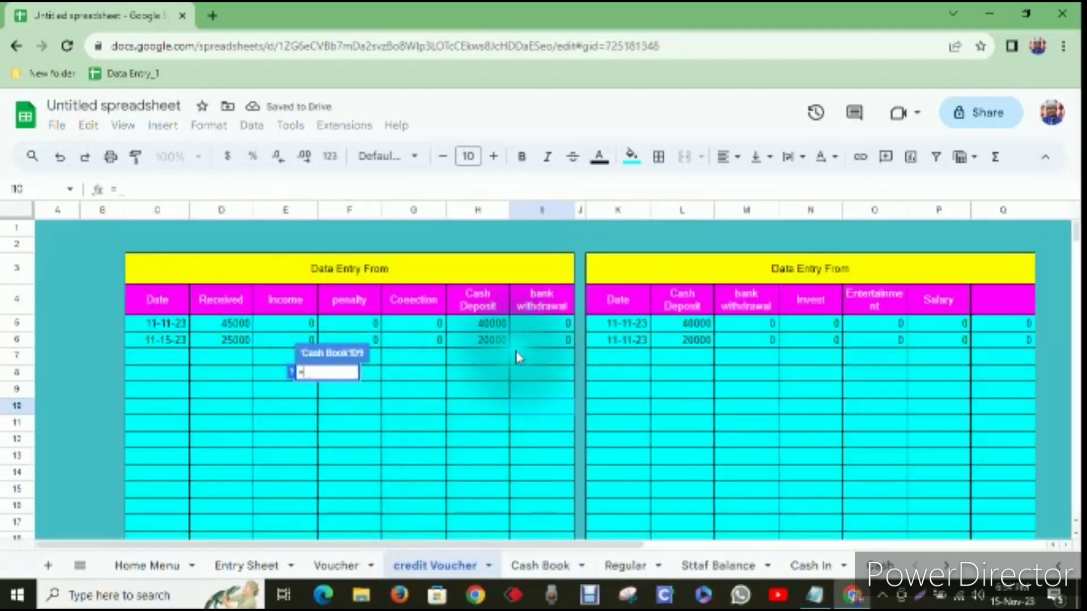
click(498, 324)
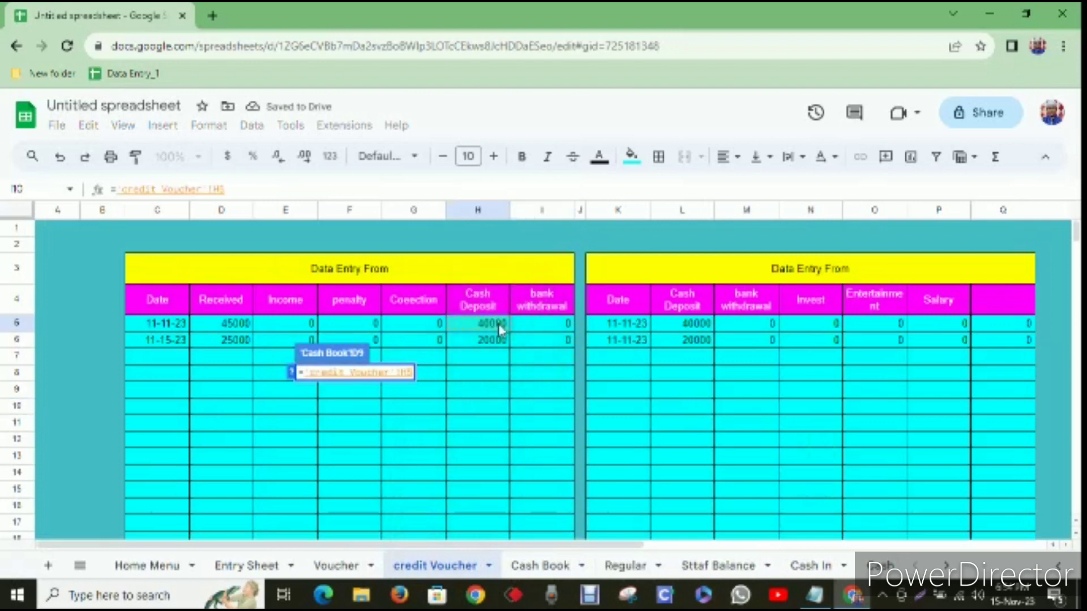
key(Return)
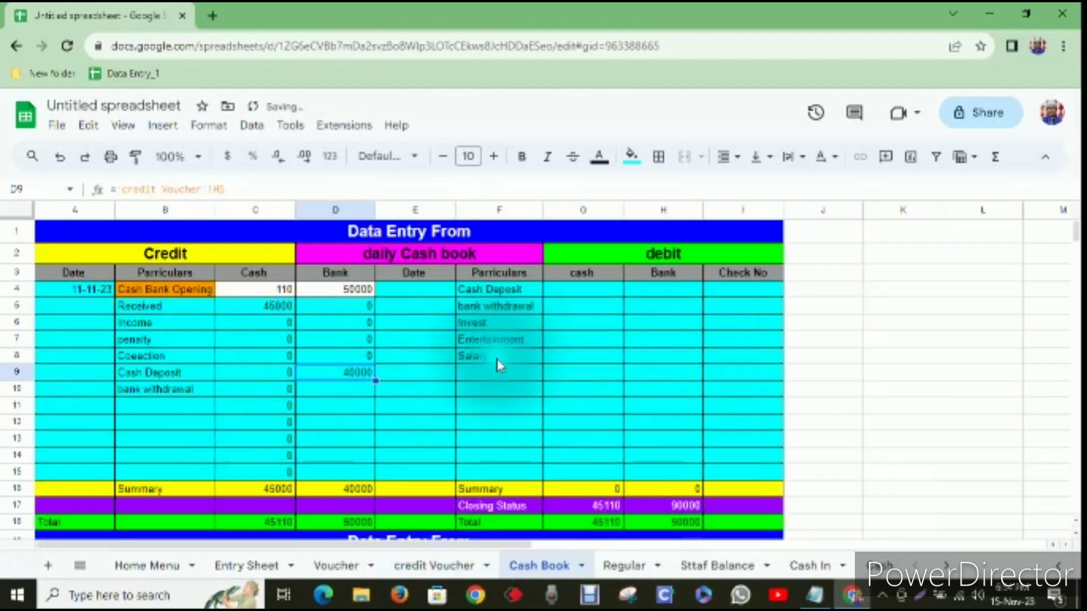
Enter 0 in the remaining credit-side bank cells D10:D15.
click(338, 390)
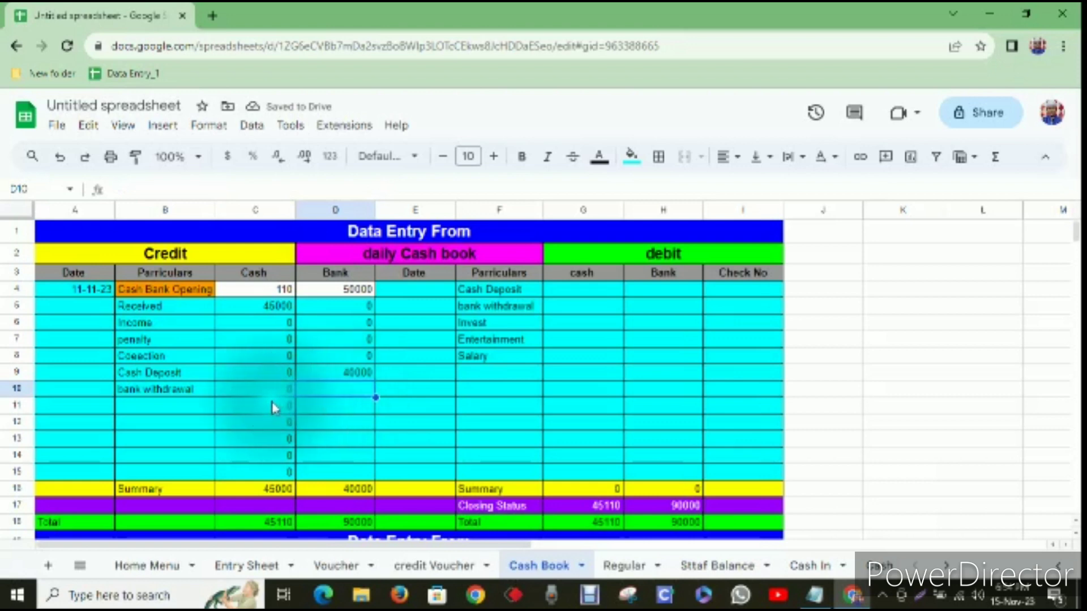
text(0)
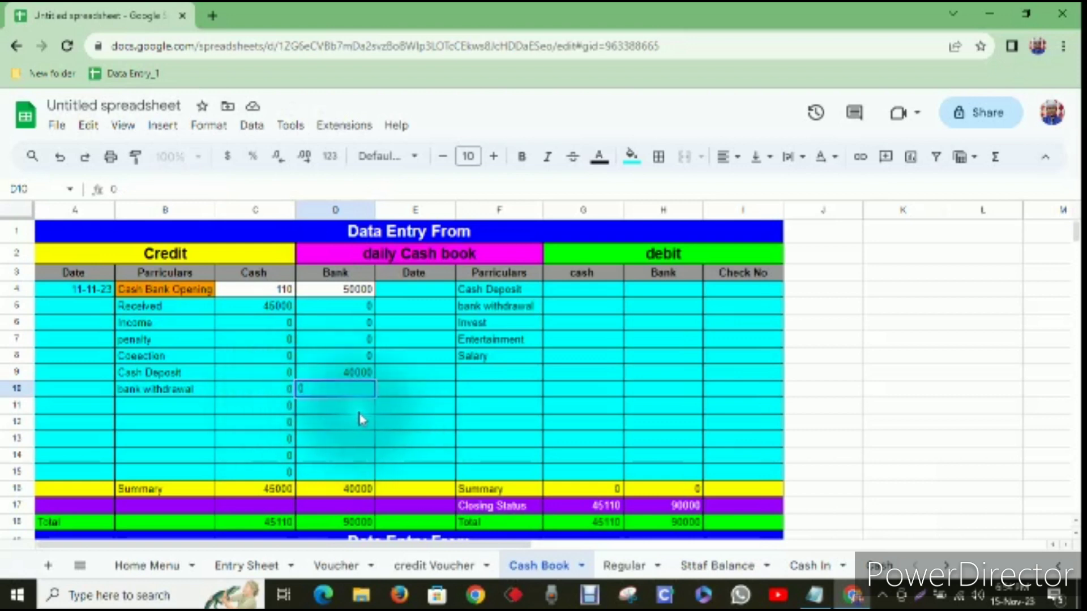
click(352, 407)
key(Return)
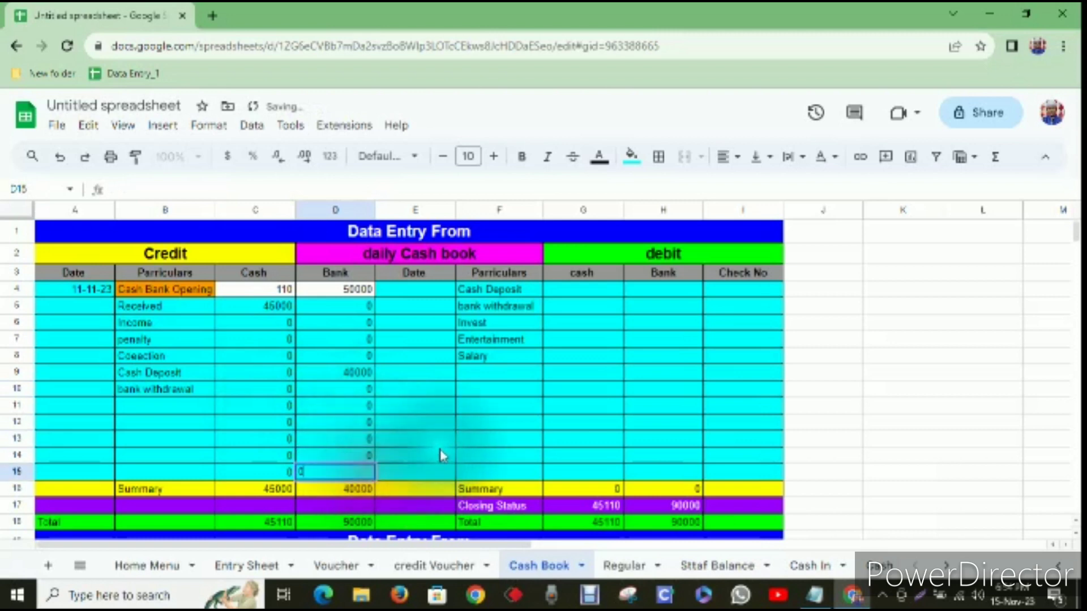
click(450, 439)
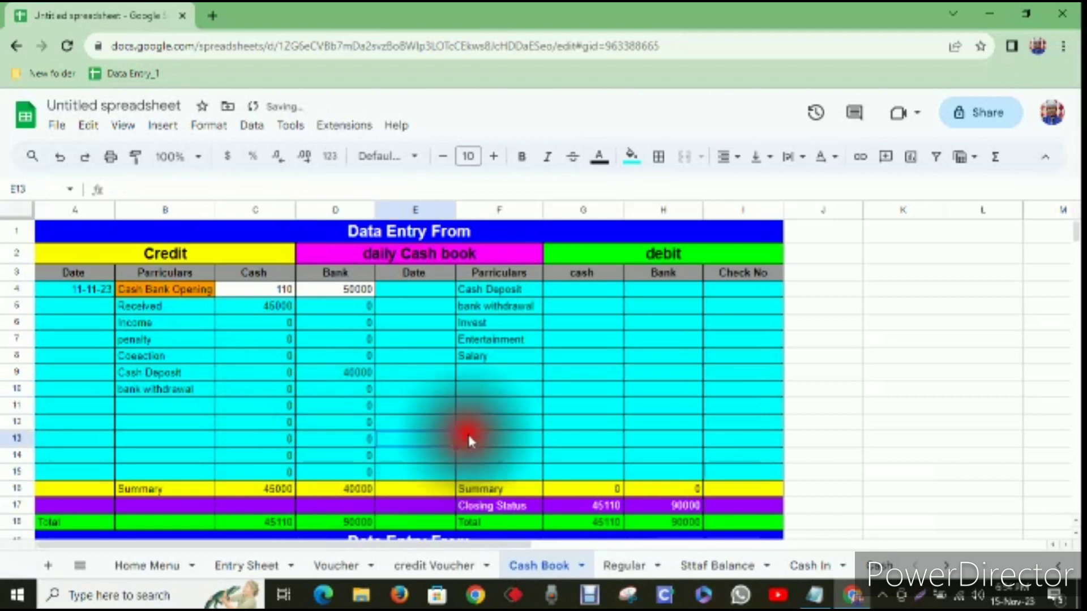
Link the debit-side Cash Deposit cash cell G4 to credit Voucher L5.
click(599, 293)
text(=)
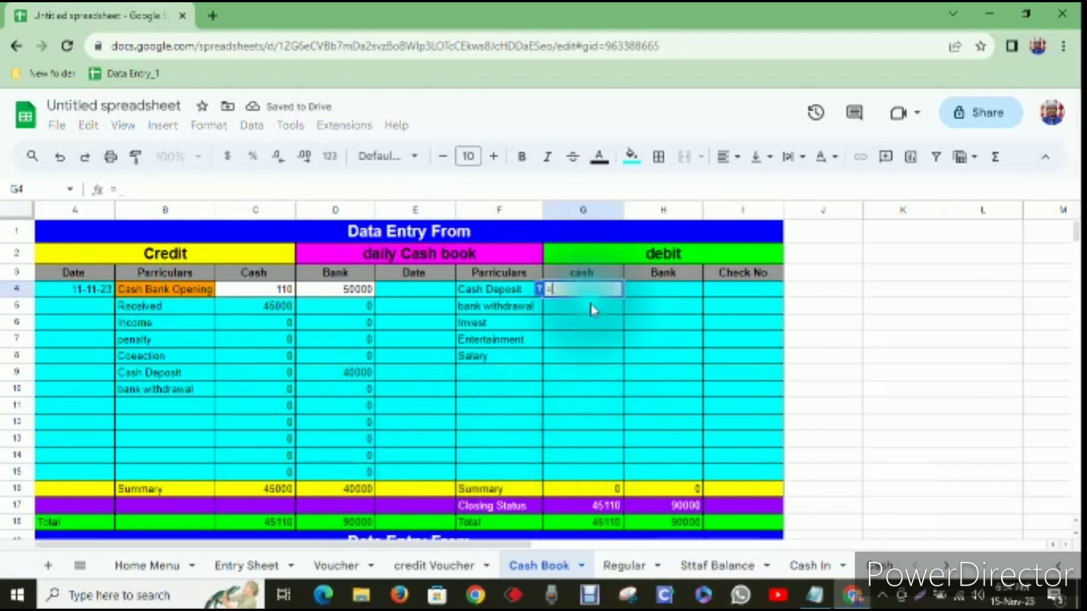
click(435, 565)
click(694, 327)
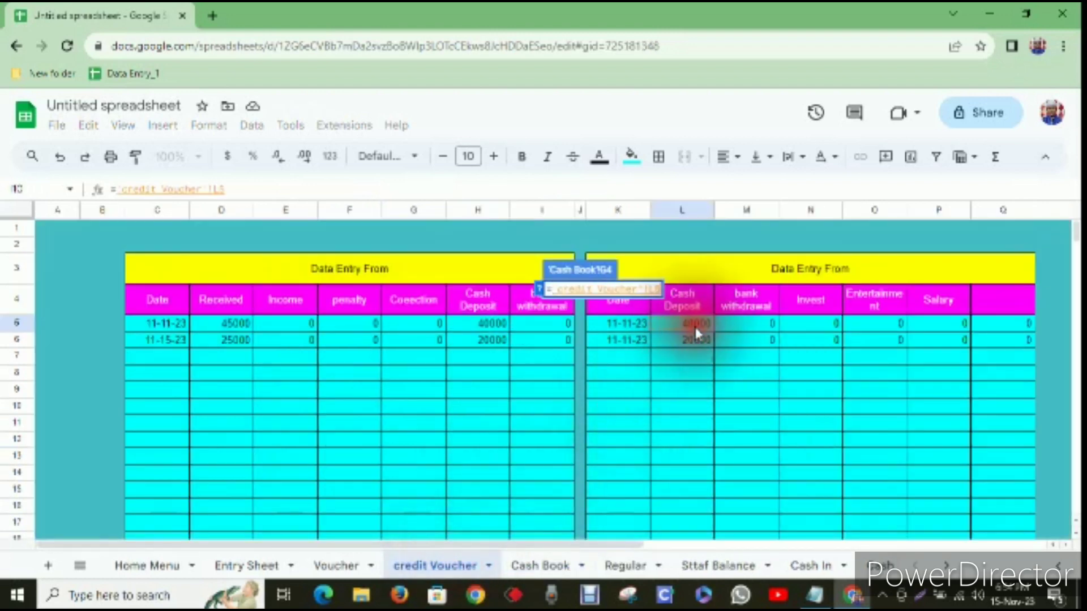
key(Return)
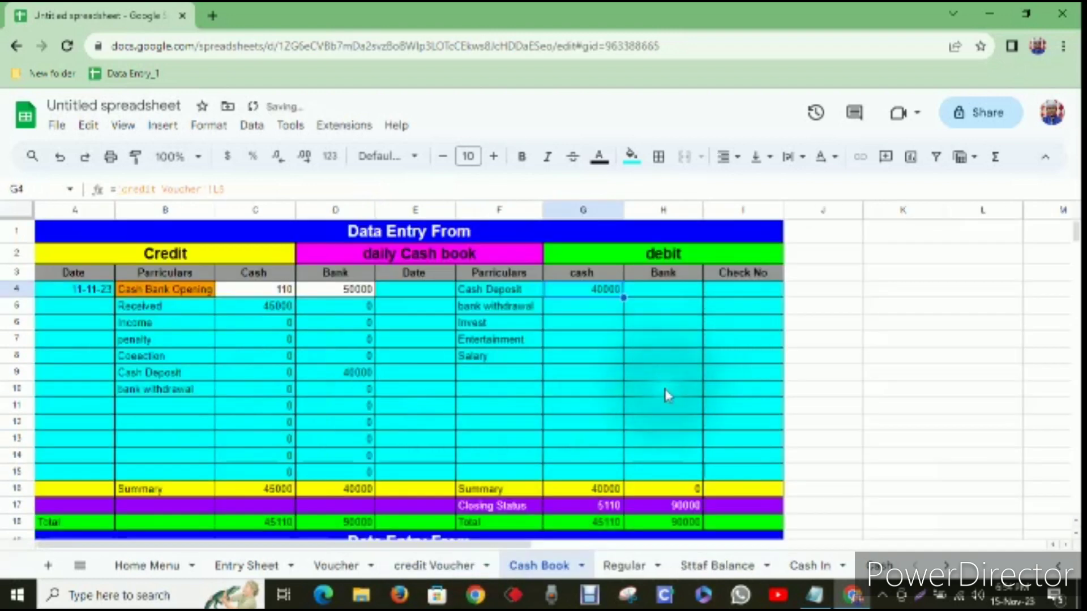
Enter 0 in the debit-side bank withdrawal cash cell G5.
click(608, 309)
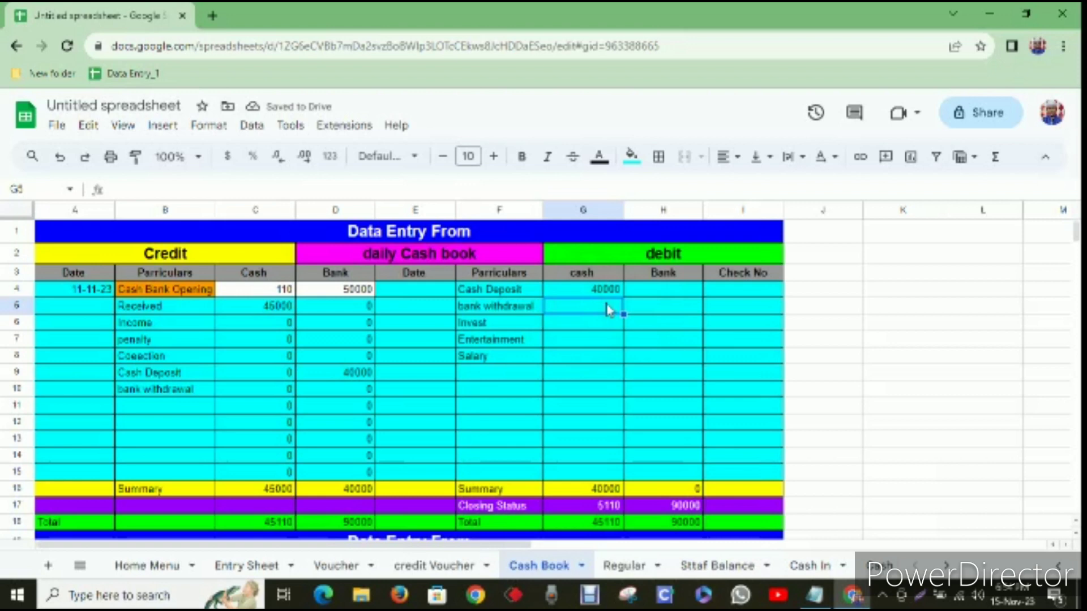
click(604, 327)
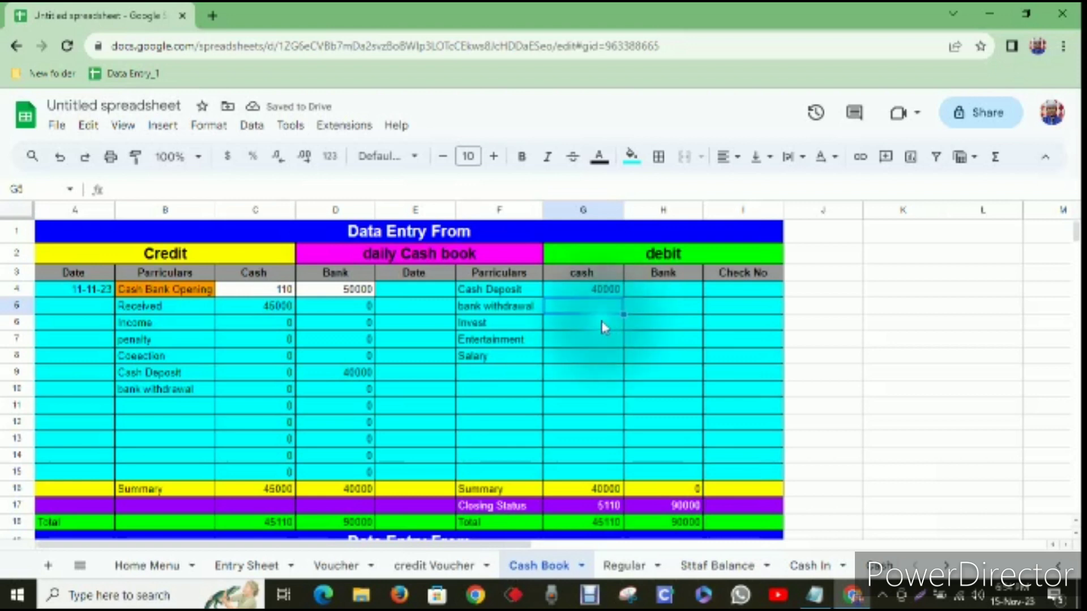
text(0)
click(600, 322)
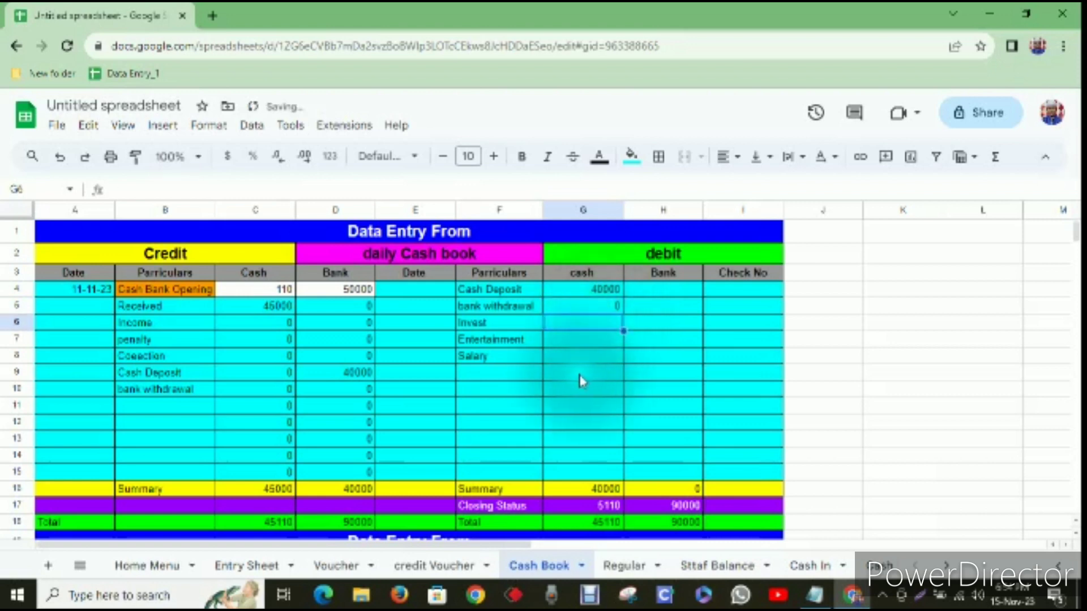
Link the debit-side Invest cash cell G6 to the first Invest entry, credit Voucher N5.
click(585, 378)
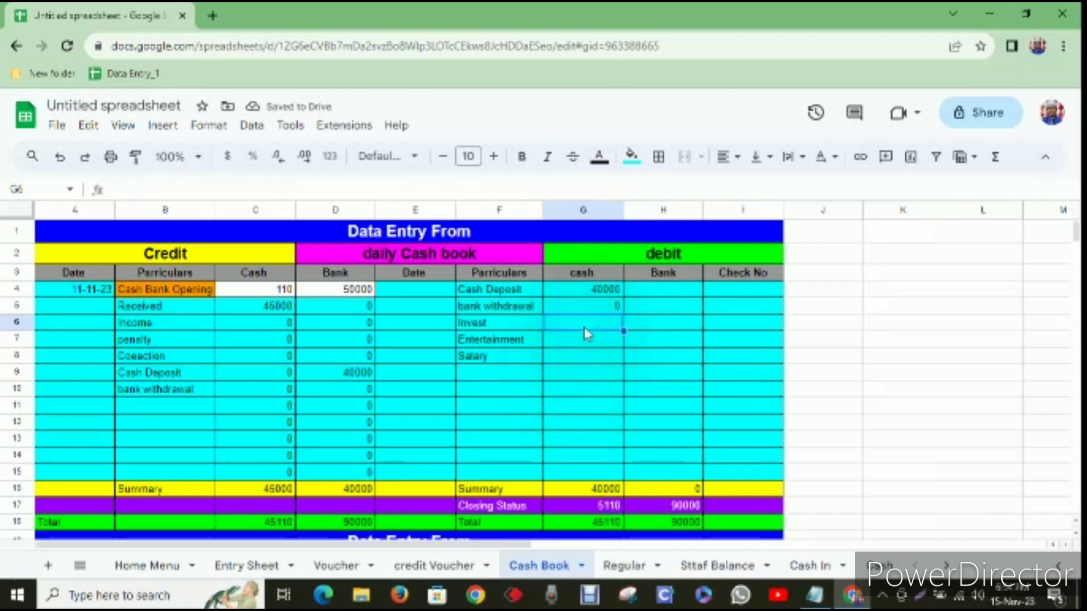
click(450, 565)
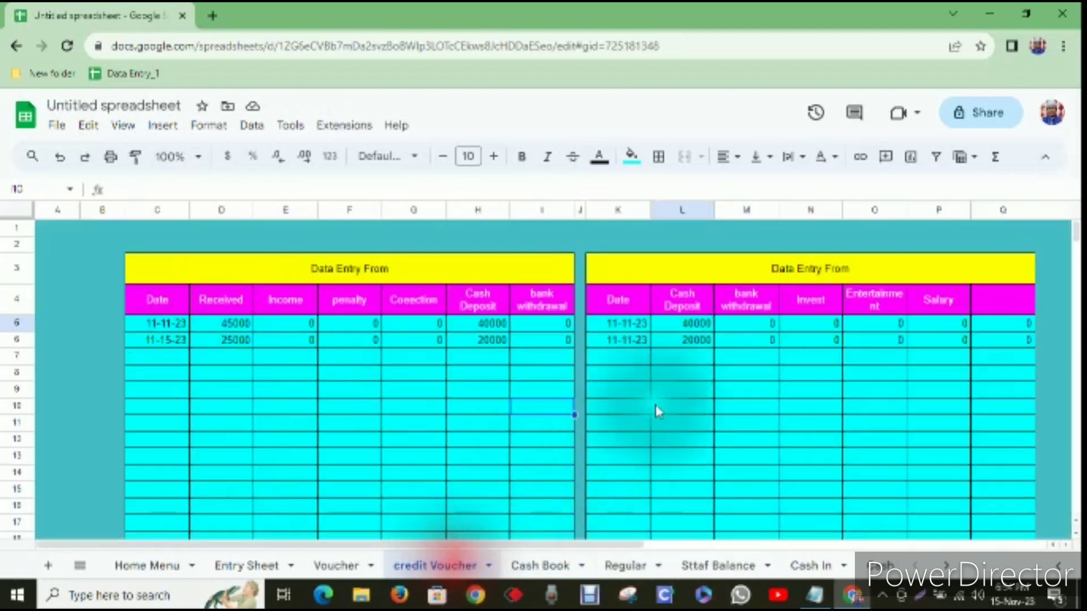
click(540, 566)
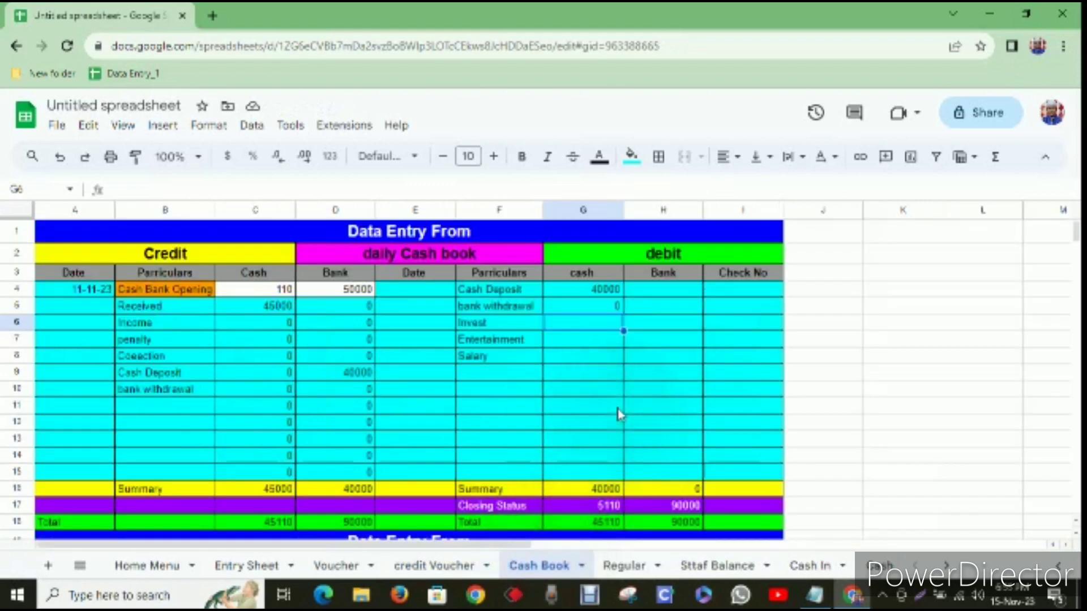
click(450, 566)
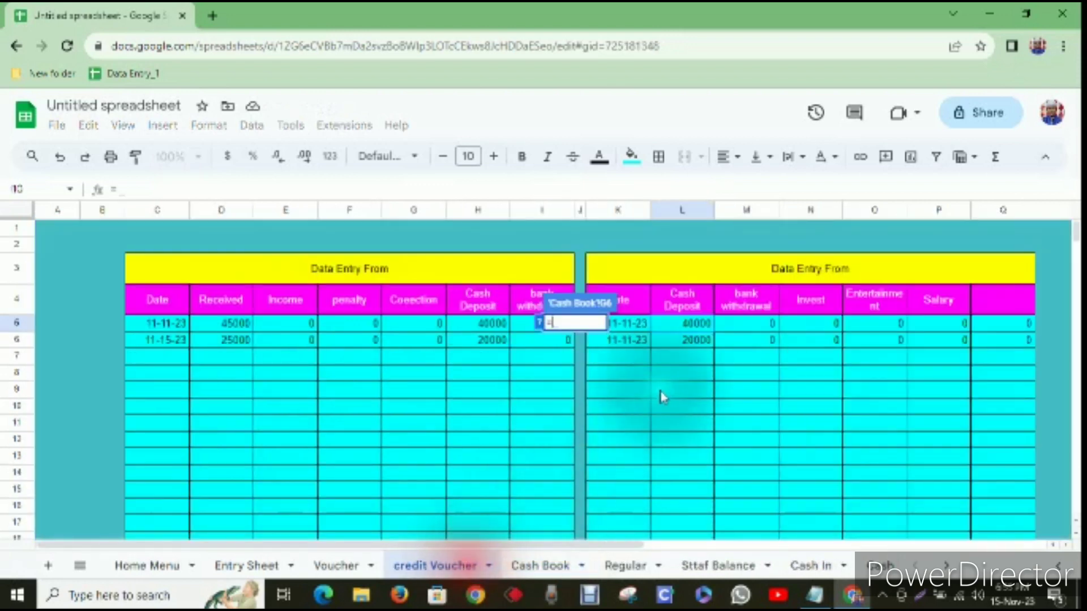
click(807, 323)
key(Return)
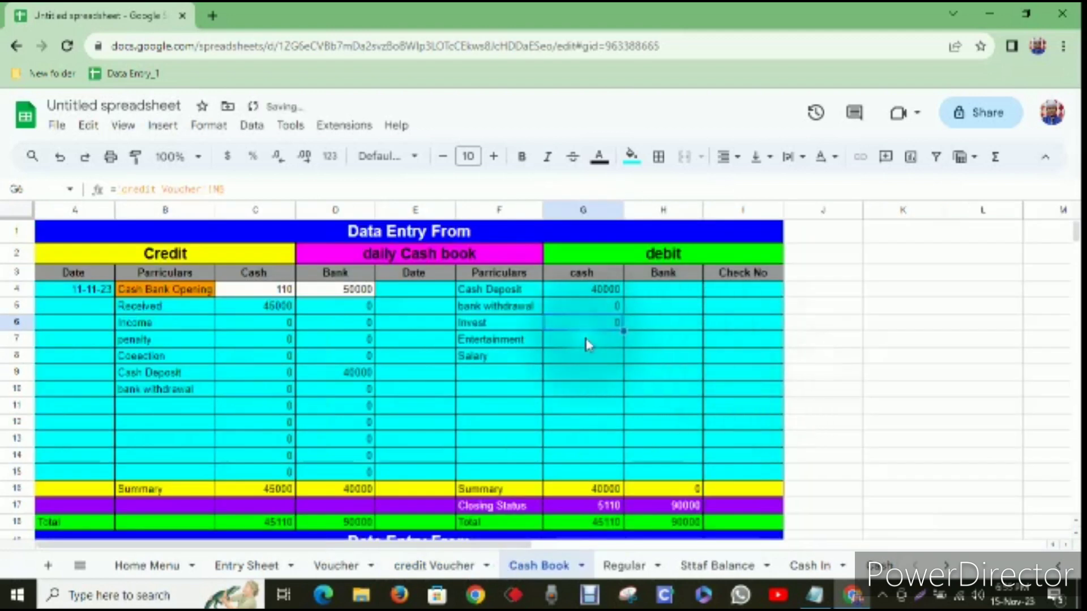
Link the debit-side Entertainment cash cell G7 to the first Entertainment entry, credit Voucher O5.
text(=)
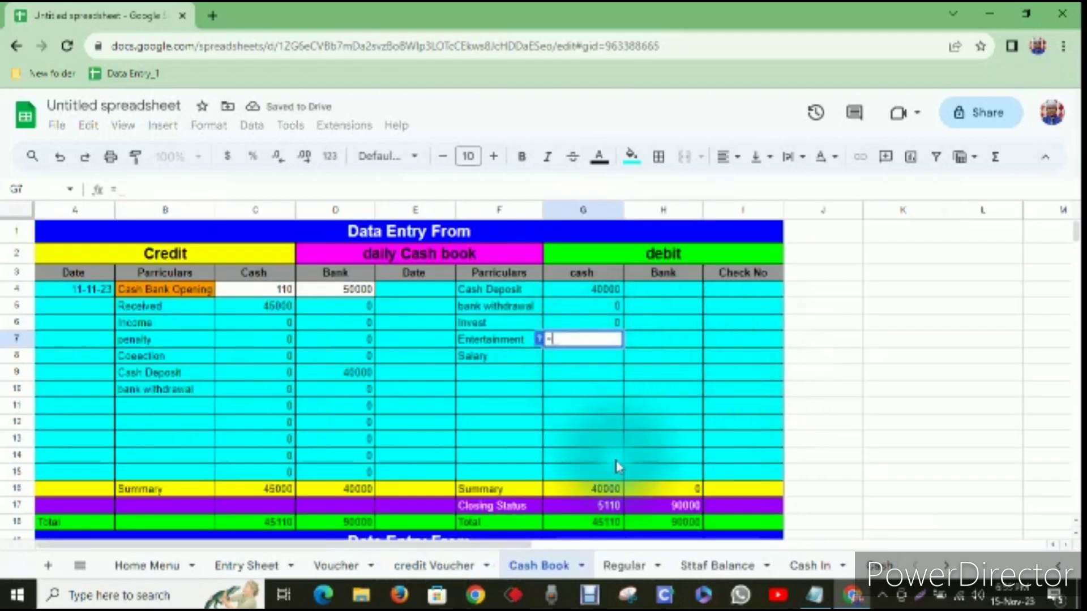
click(447, 566)
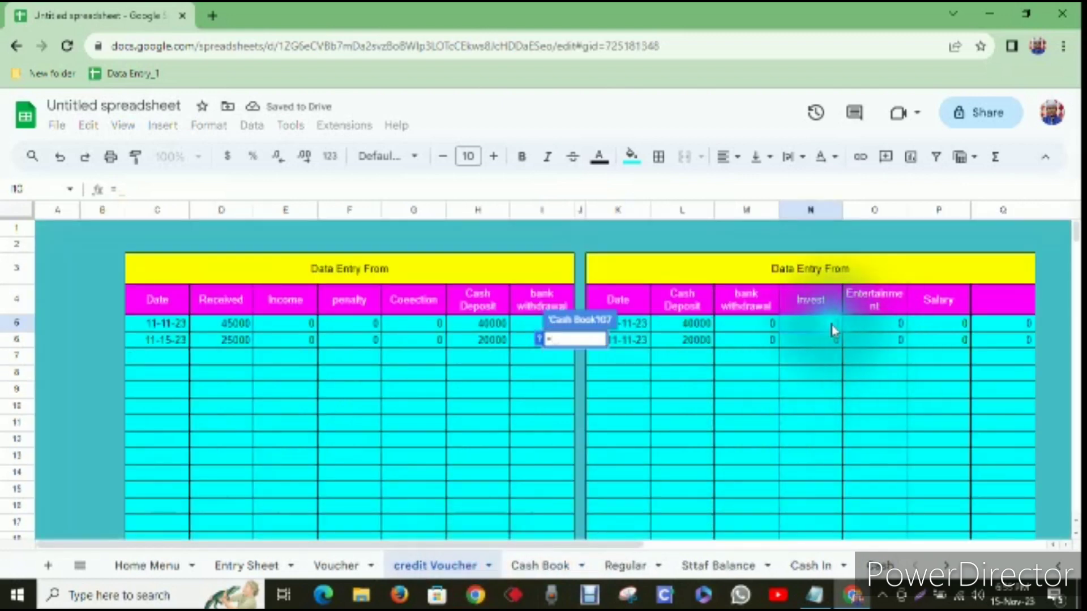
click(883, 322)
key(Return)
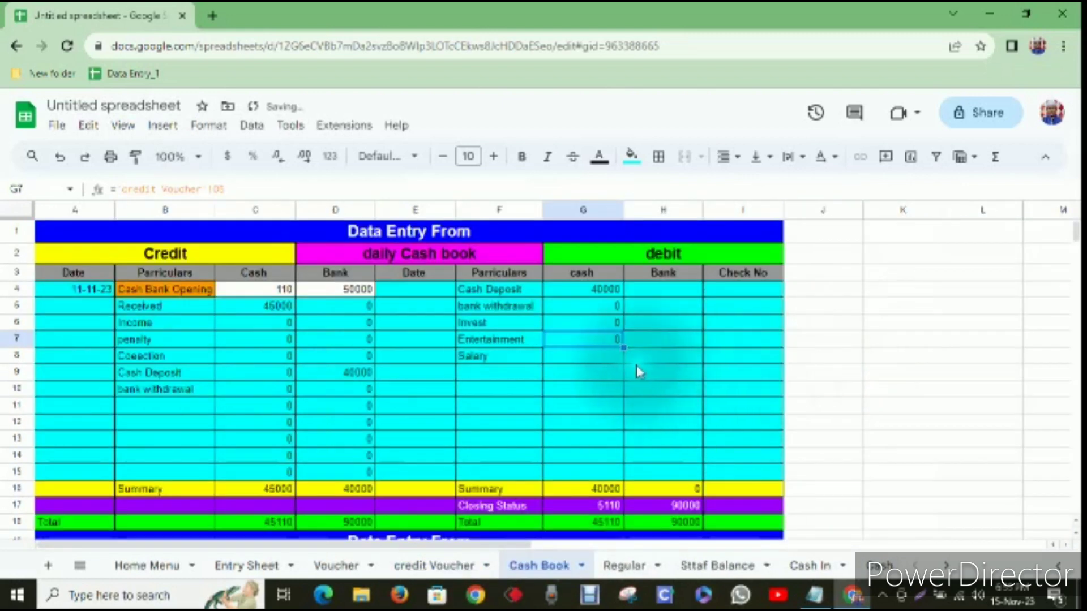
Link the debit-side Salary cash cell G8 to the first Salary entry, credit Voucher P5.
click(606, 355)
text(=)
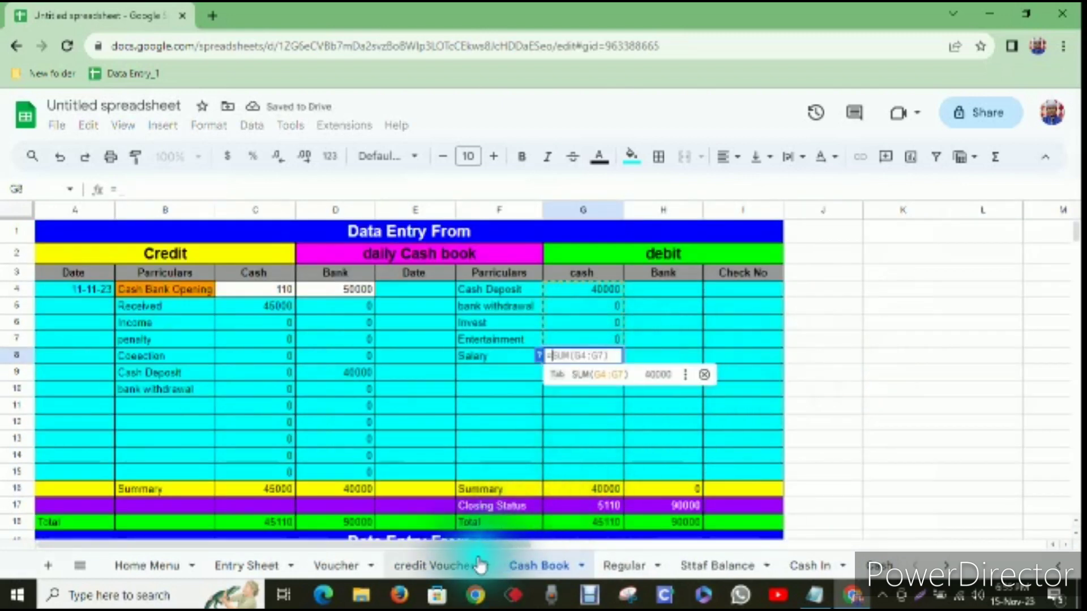
click(452, 565)
click(951, 323)
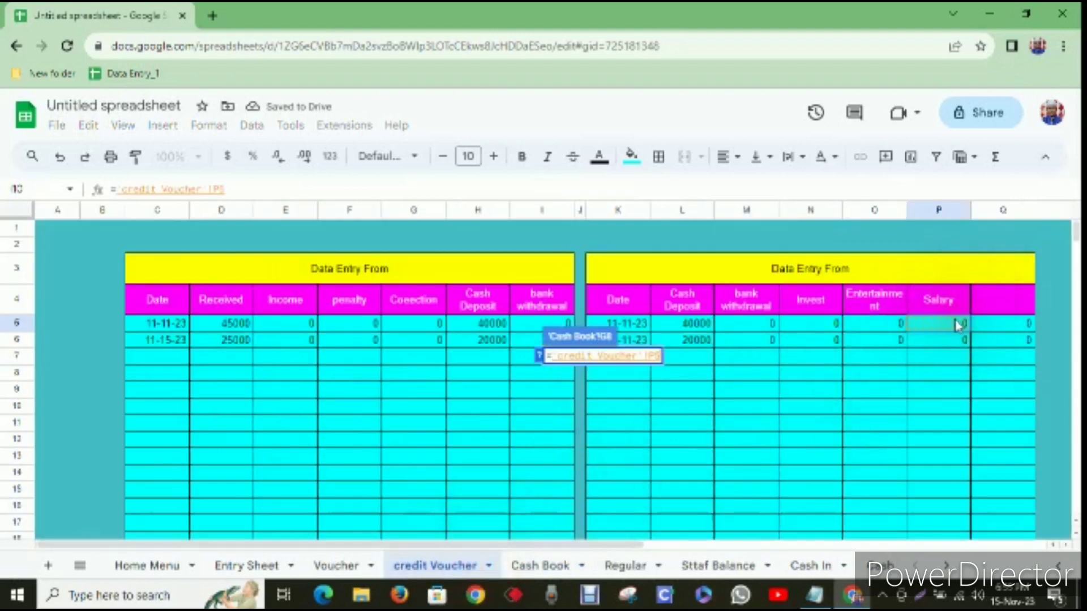
key(Return)
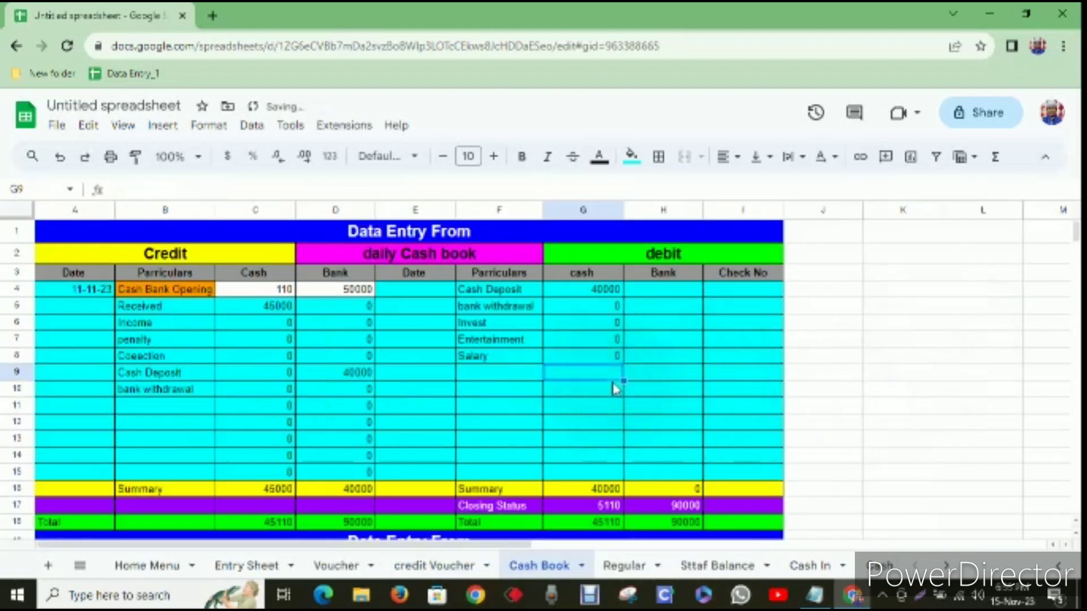
Enter 0 in the remaining debit-side cash cells G9:G15 and in the Cash Deposit bank cell H4.
drag(609, 376, 606, 473)
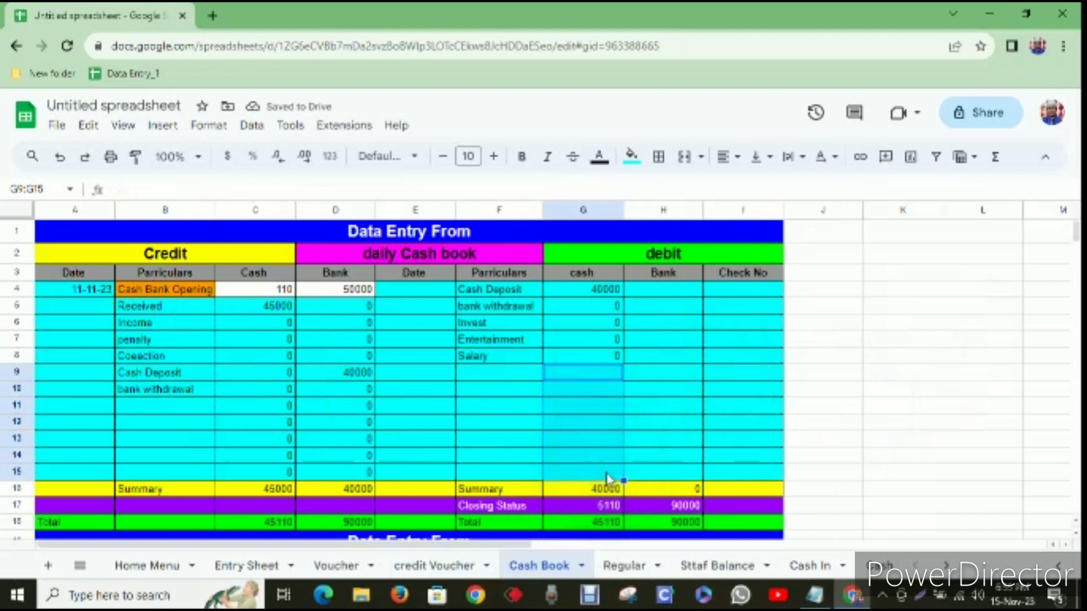
text(0)
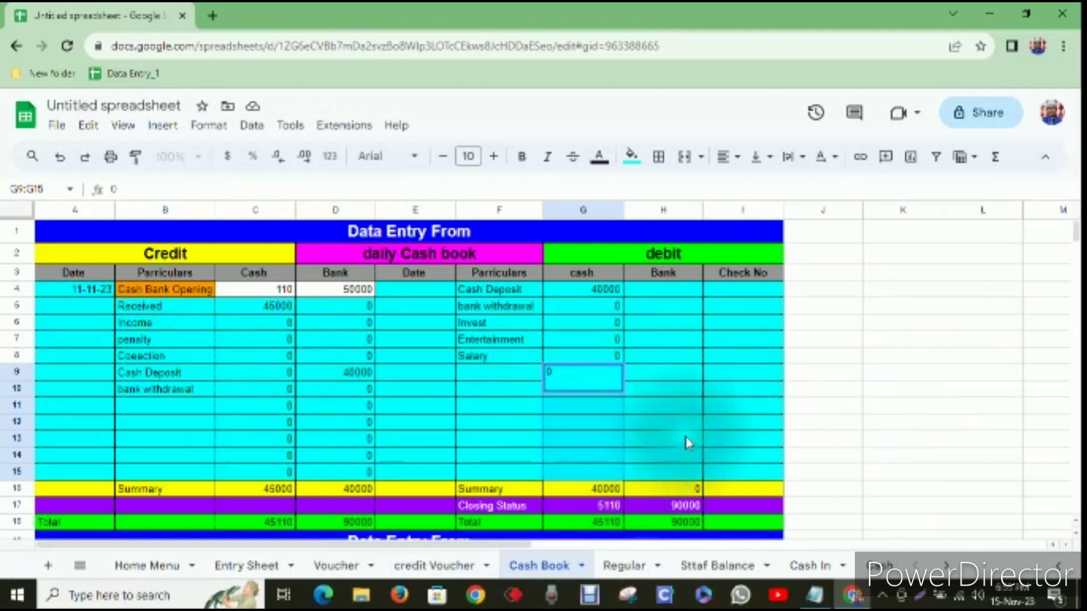
click(604, 389)
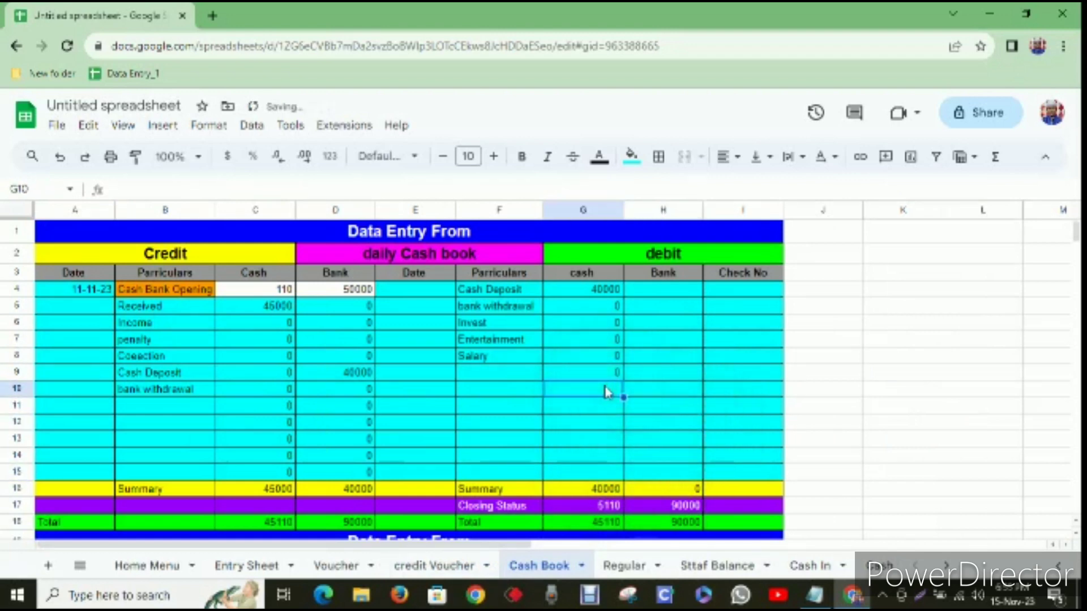
text(0)
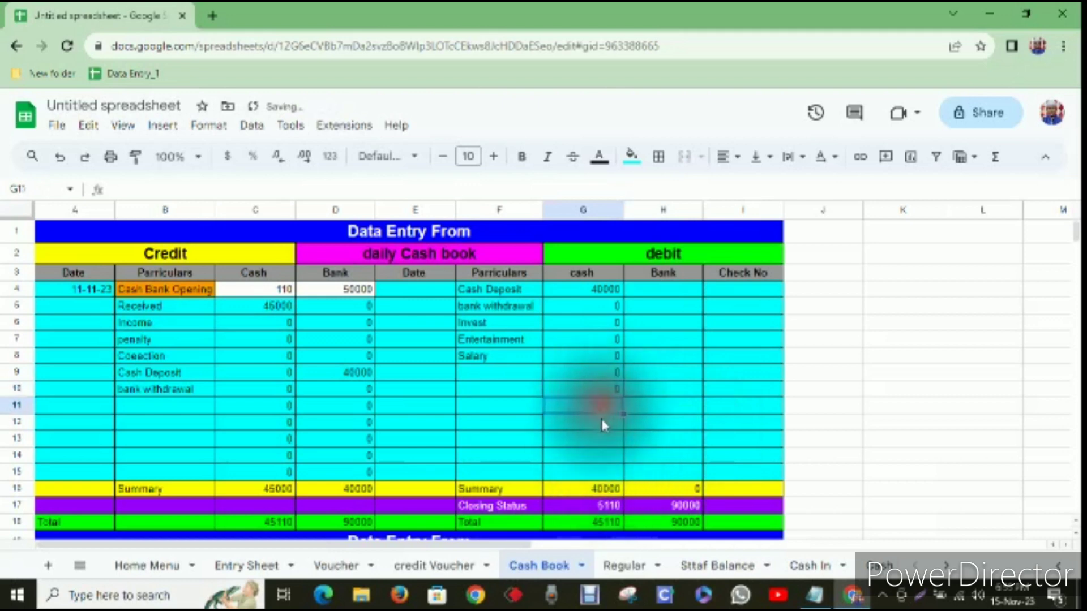
click(615, 390)
drag(623, 398, 627, 473)
click(681, 287)
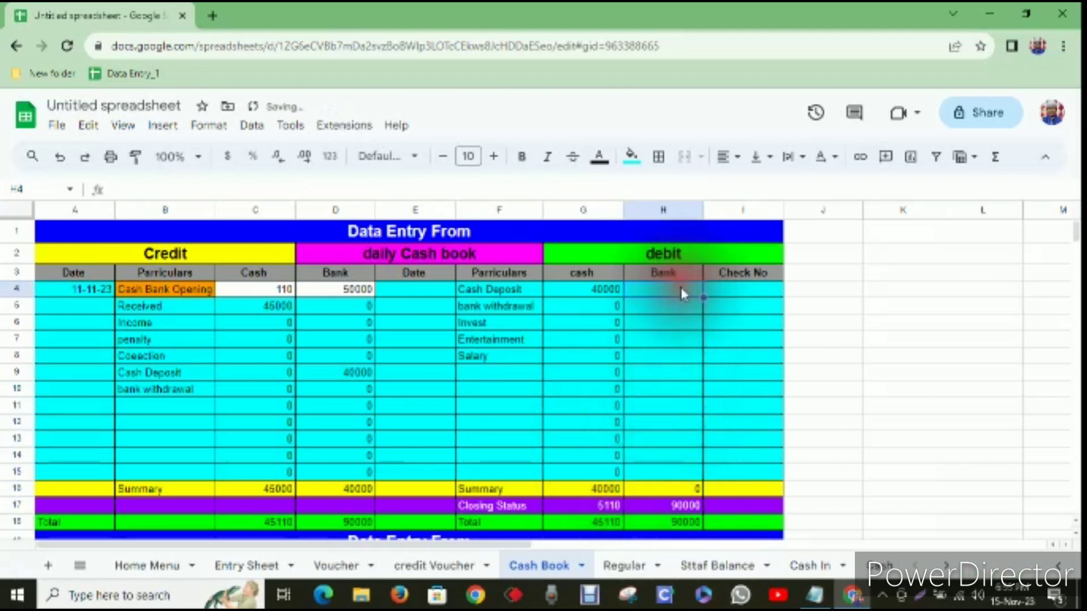
text(0)
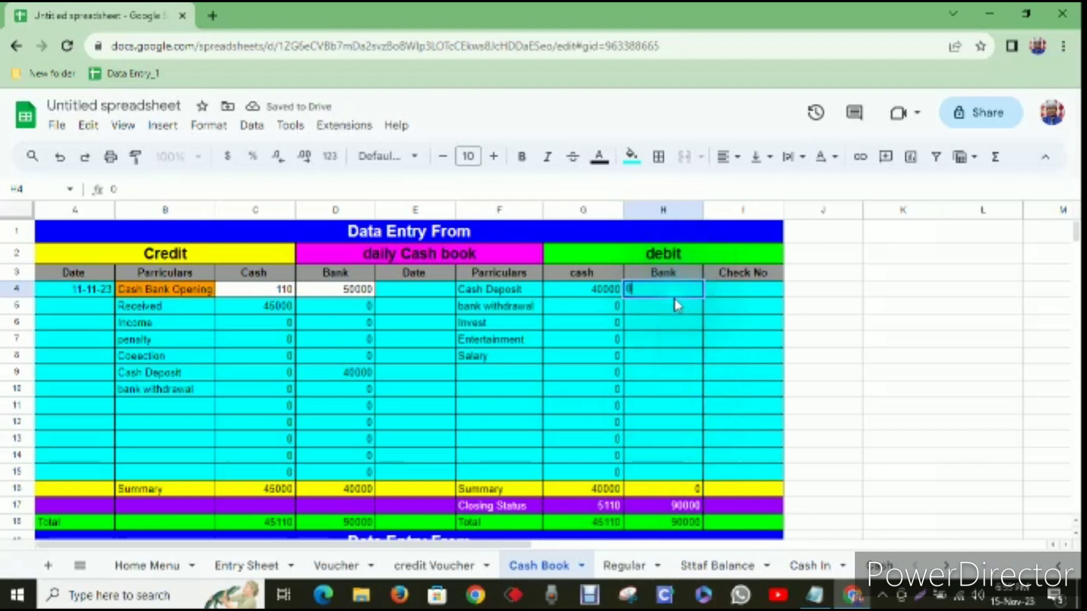
Link the debit-side bank withdrawal bank cell H5 to the first bank withdrawal entry, credit Voucher M5.
click(669, 305)
text(=)
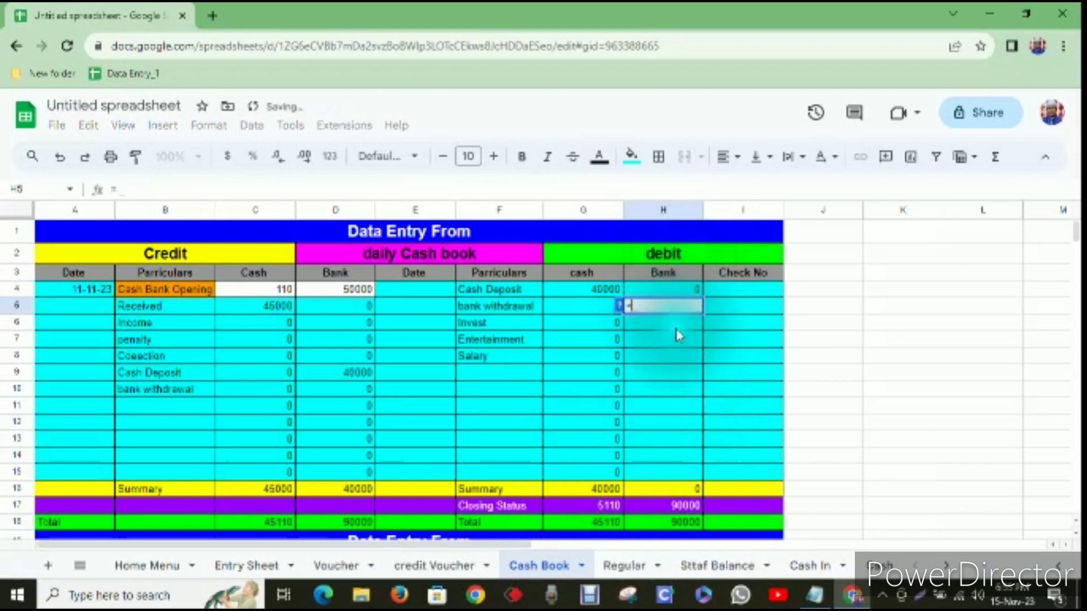
click(434, 565)
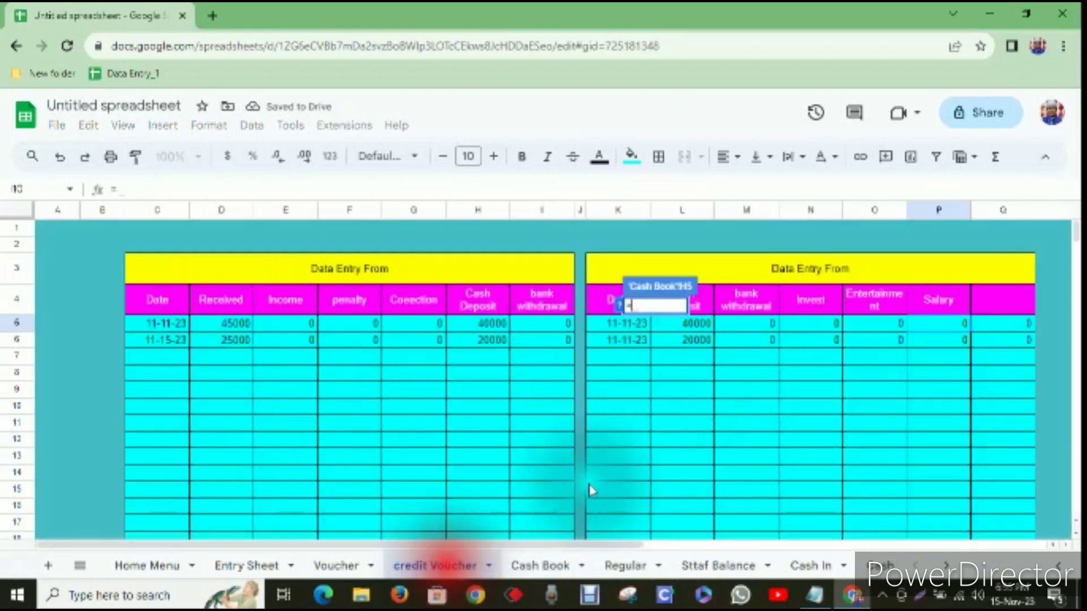
click(701, 341)
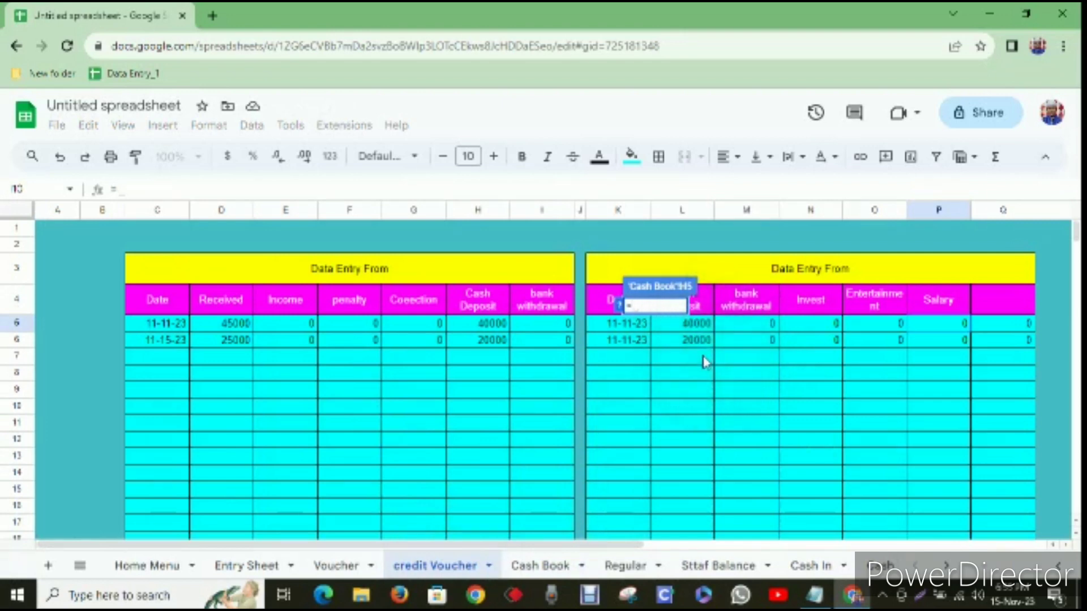
click(707, 360)
click(525, 567)
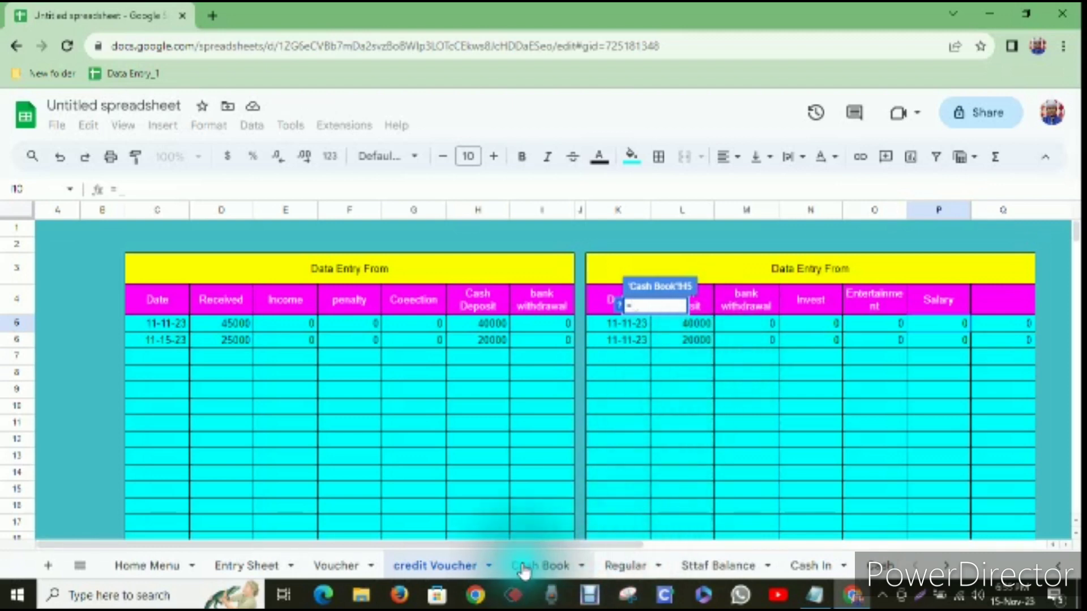
click(762, 326)
key(Return)
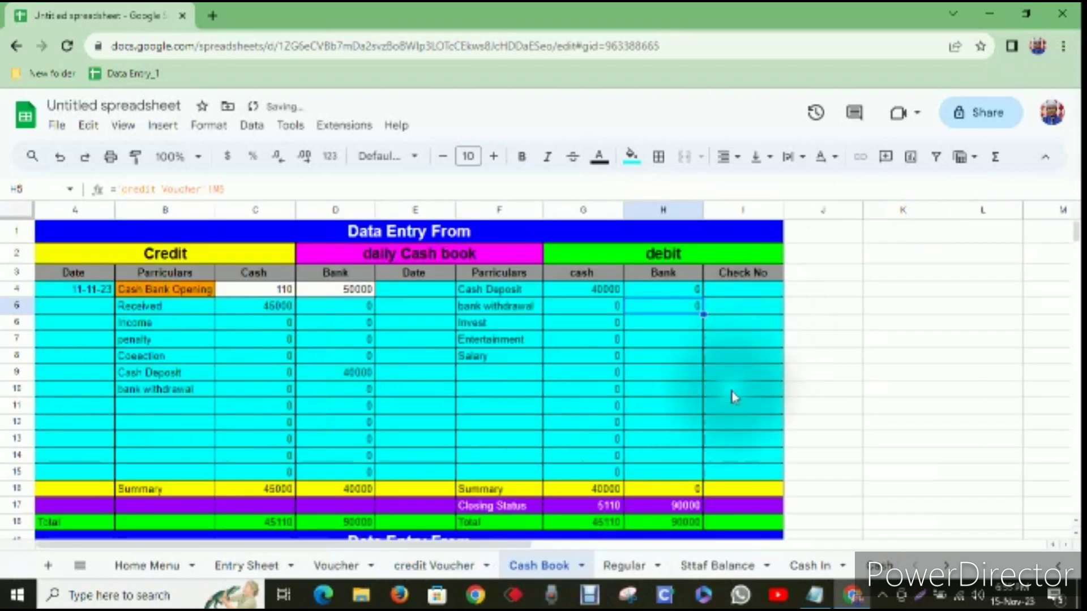
Enter 0 in the debit-side bank cells H6:H8 for Invest, Entertainment and Salary.
click(676, 324)
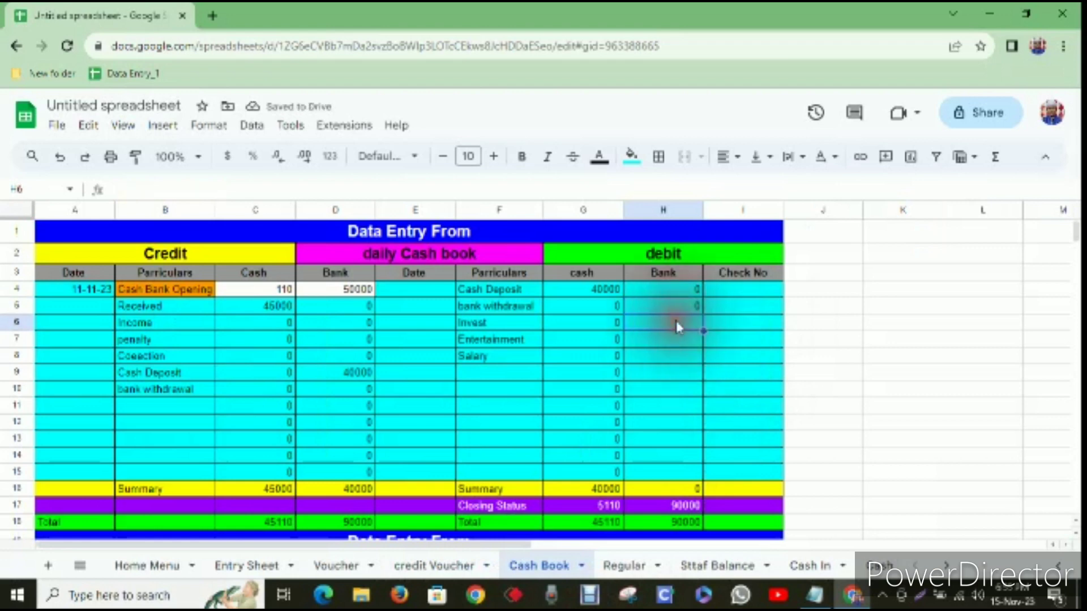
text(0)
click(672, 341)
text(0)
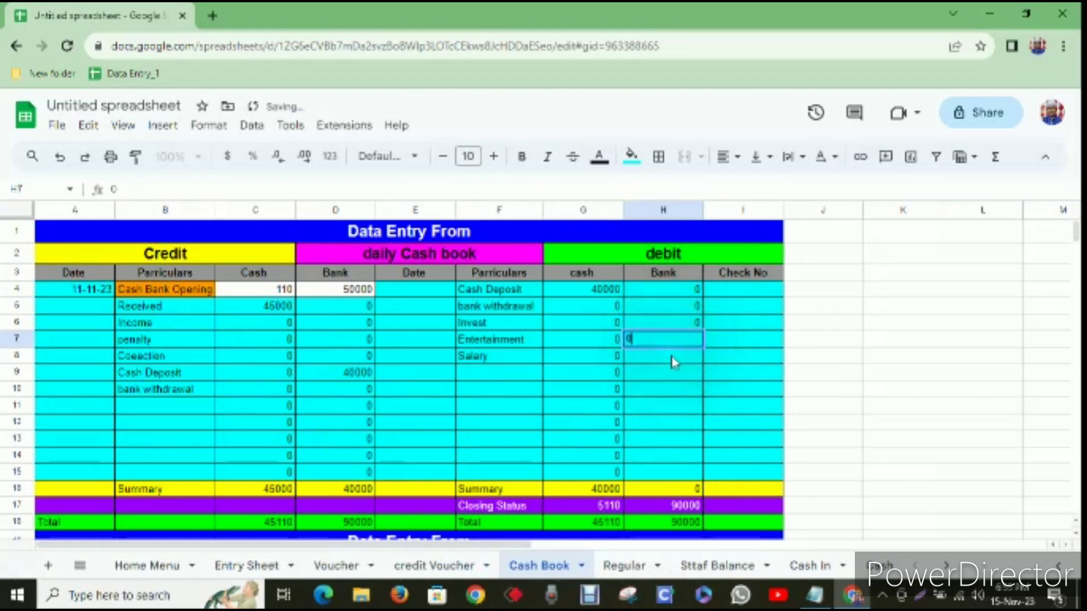
click(672, 358)
text(0)
click(721, 381)
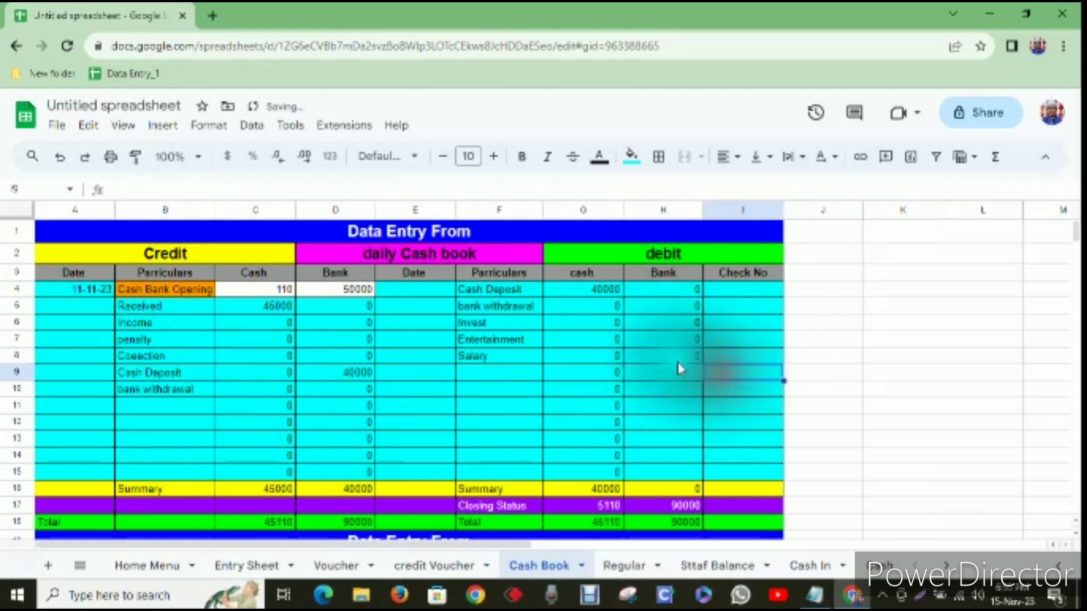
Fill the remaining debit-side bank cells H9:H15 with 0.
click(681, 357)
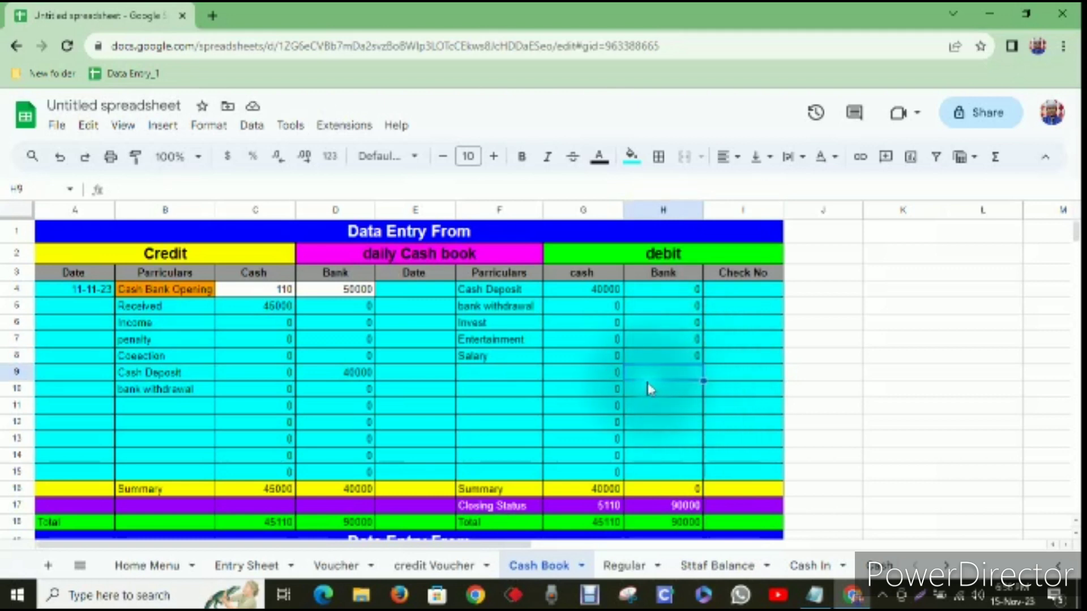
click(616, 378)
drag(623, 381, 708, 470)
click(749, 421)
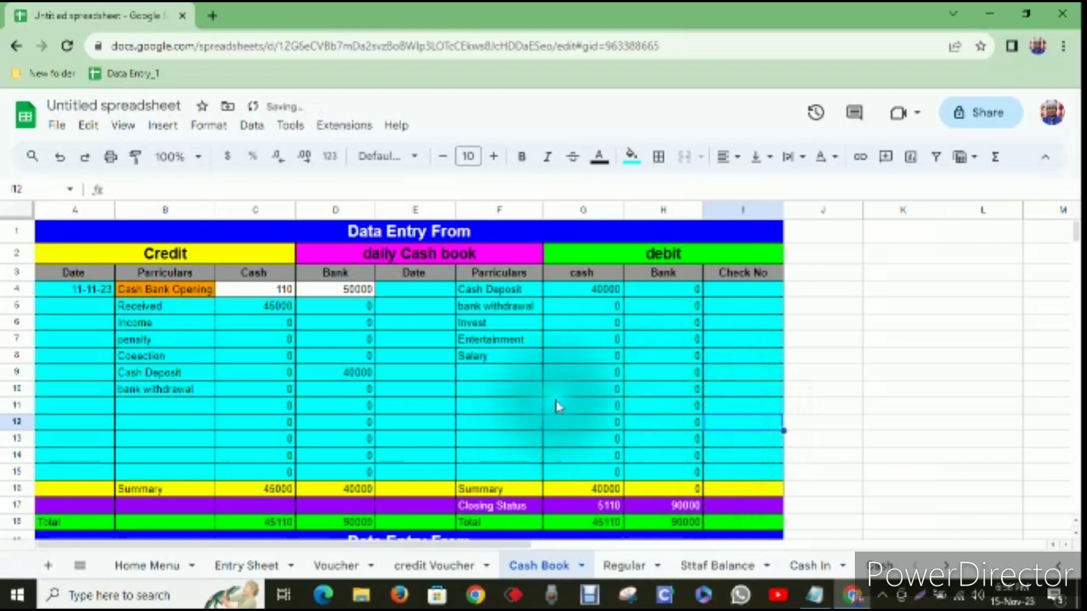
click(604, 306)
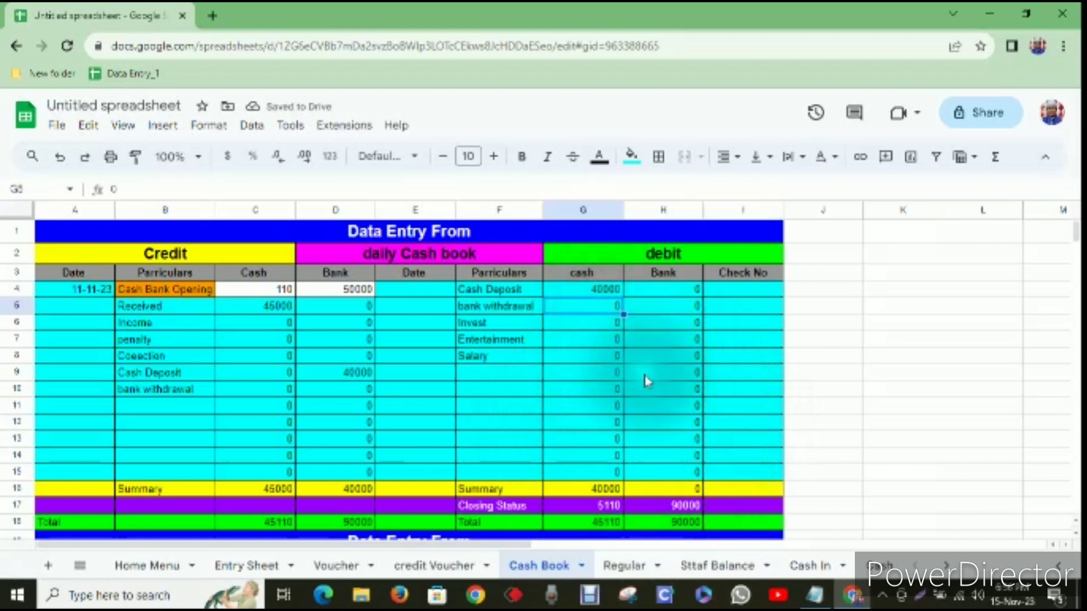
click(497, 371)
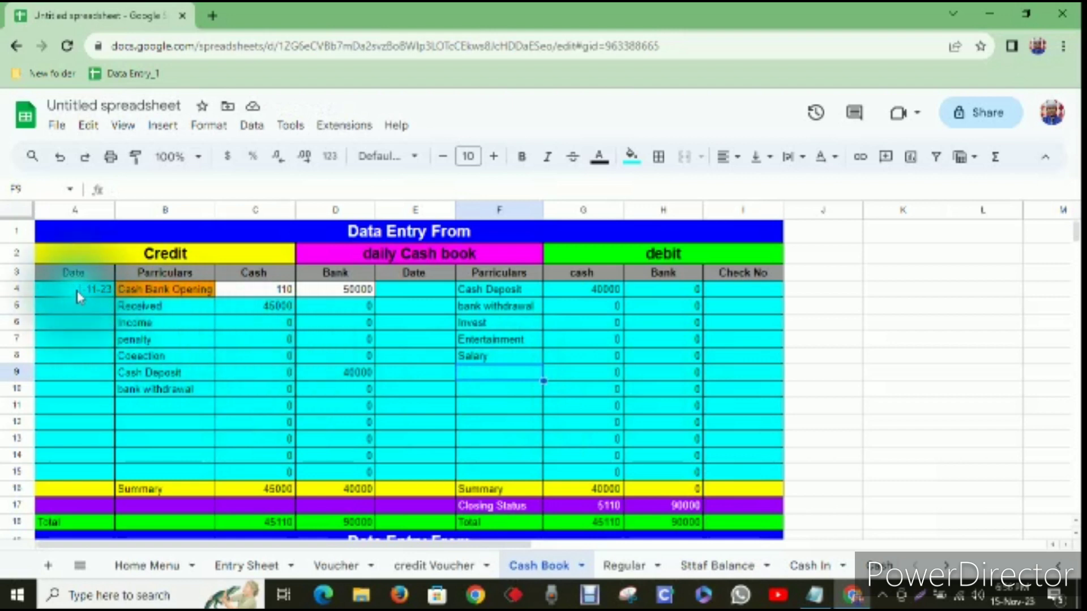
Merge the credit-side Date cells A4:A15 and centre the date horizontally and vertically.
drag(79, 297, 75, 467)
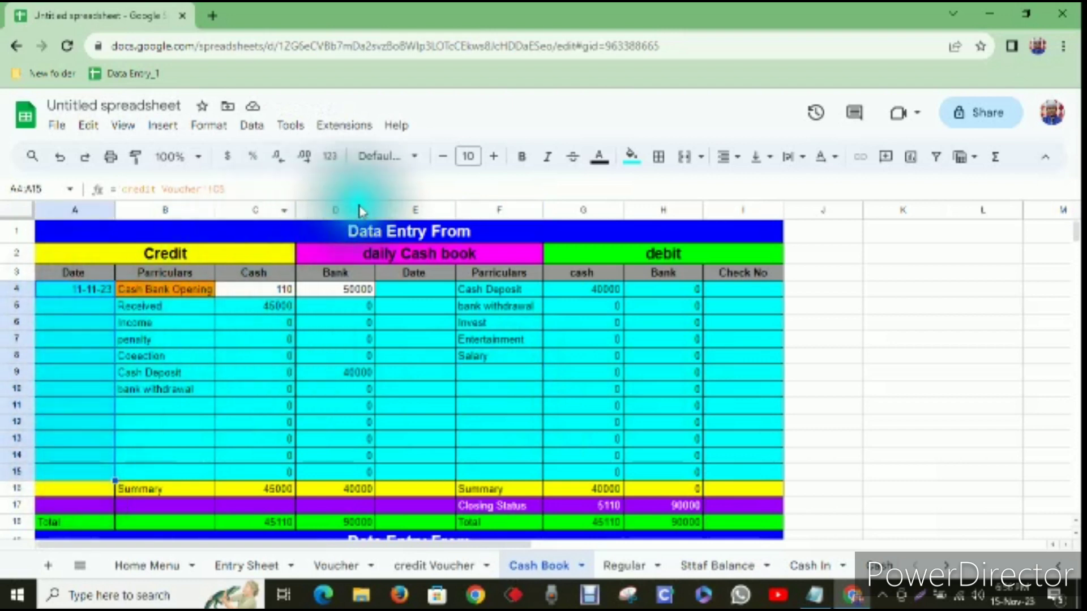
click(684, 157)
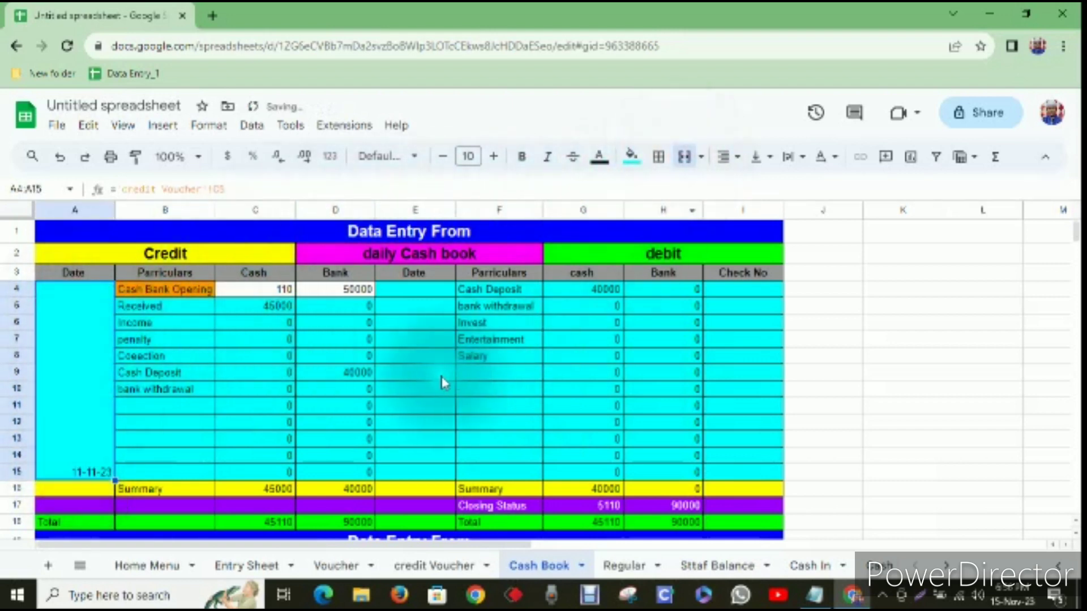
click(723, 167)
click(746, 182)
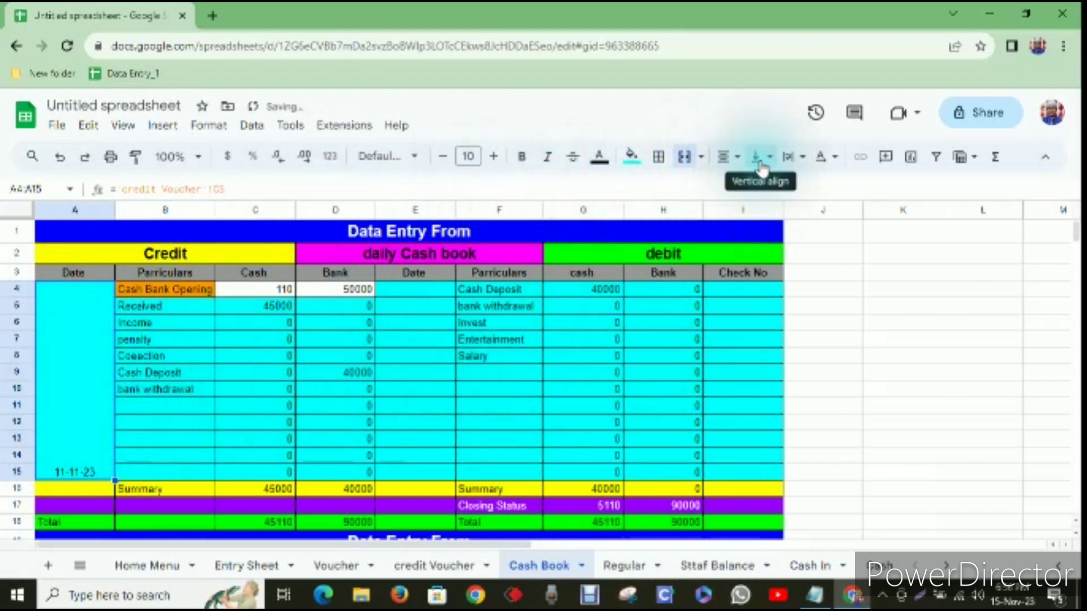
click(762, 164)
click(787, 182)
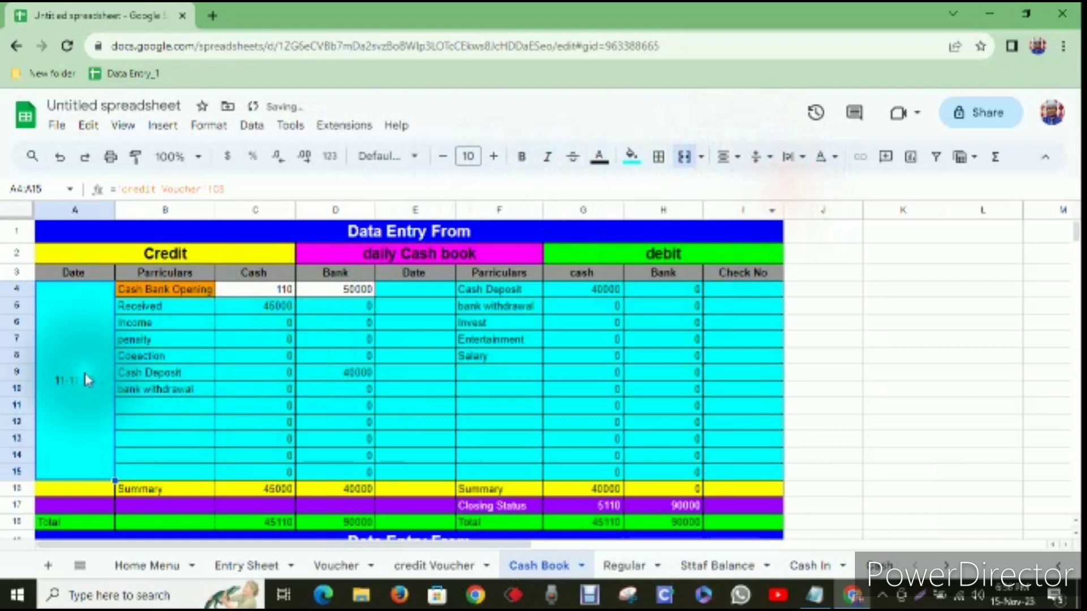
click(149, 429)
Link the debit-side Date cell E4 to the first debit date entry, credit Voucher K5.
click(417, 292)
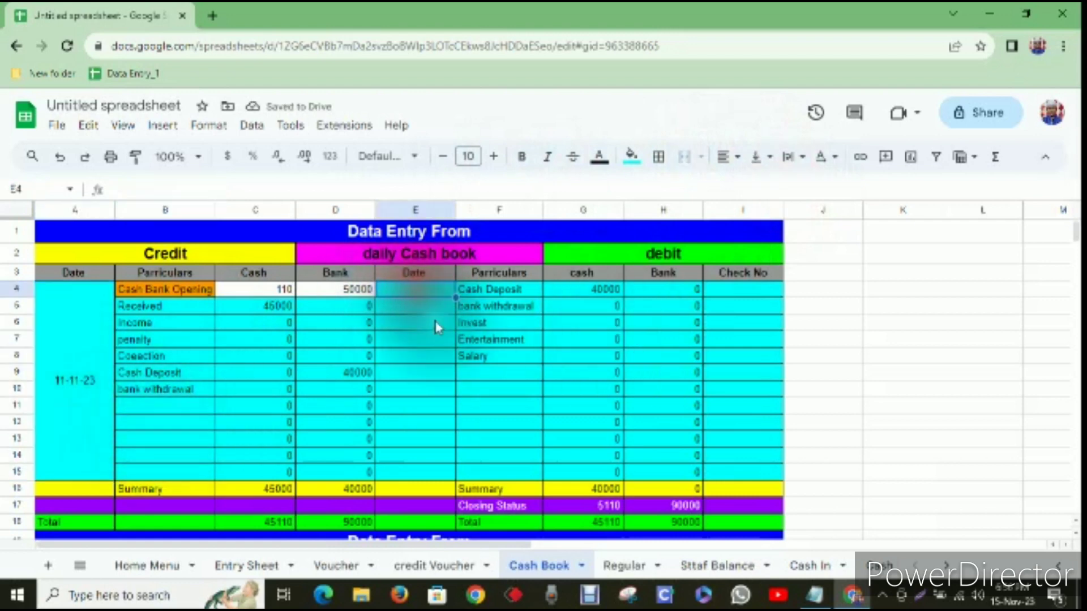
text(=)
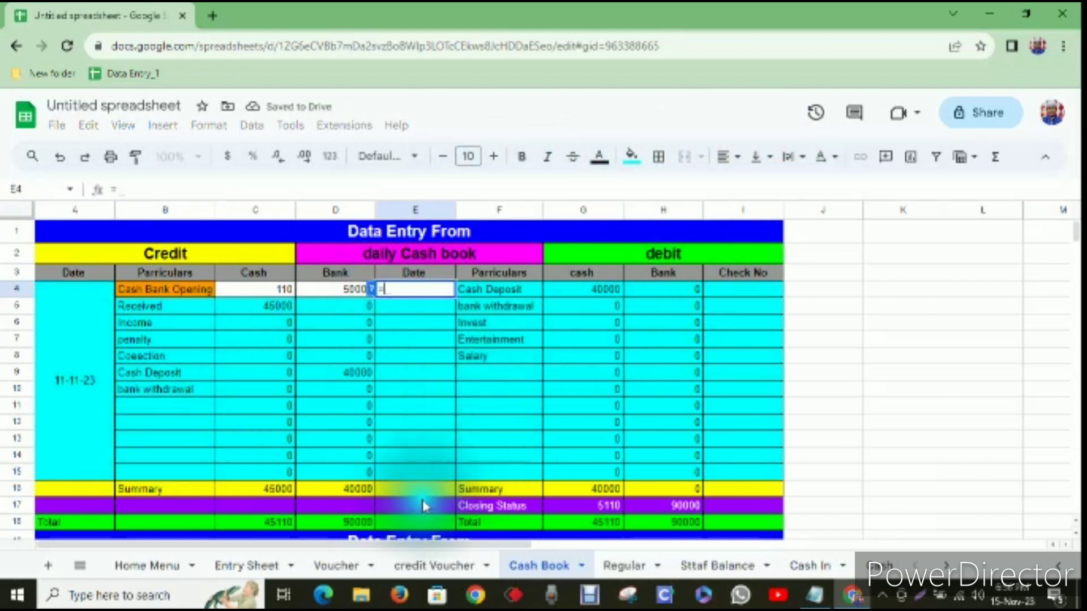
click(402, 564)
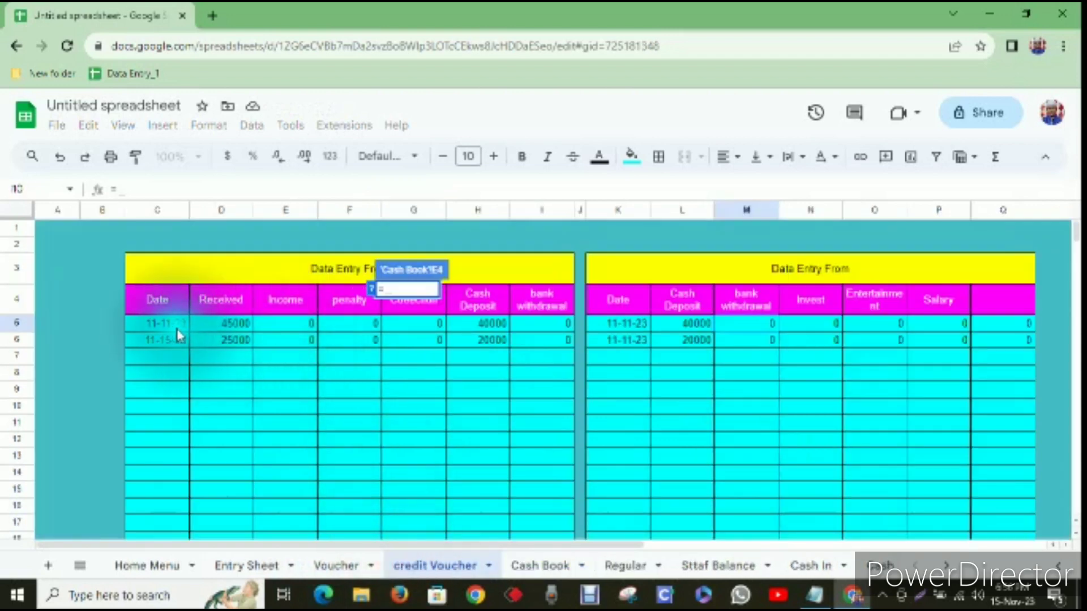
click(642, 327)
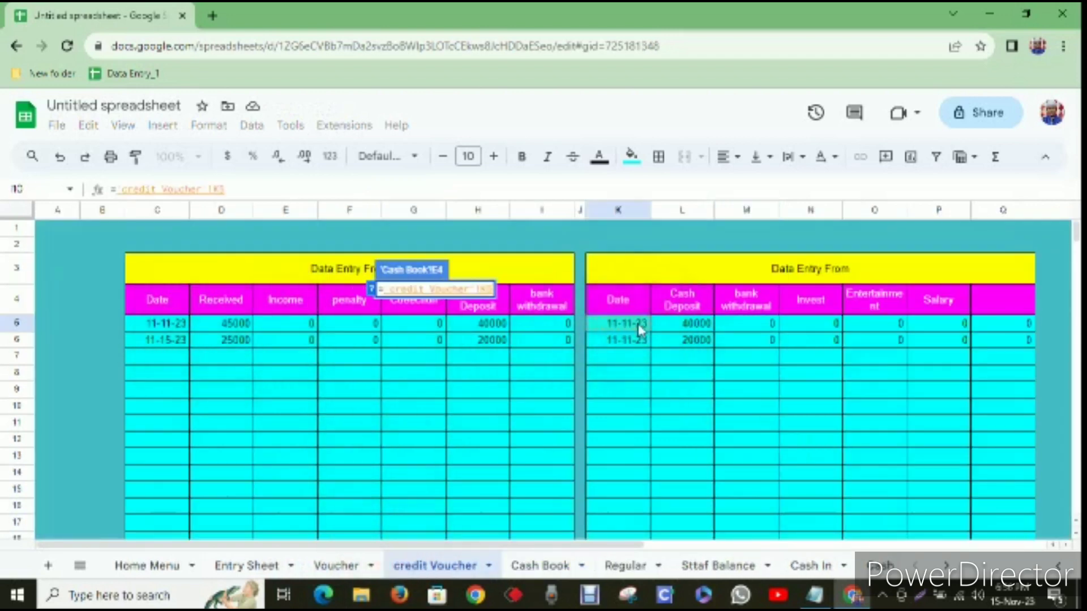
key(Return)
Merge the debit-side Date cells E4:E15 and centre the date horizontally and vertically.
drag(422, 290, 418, 464)
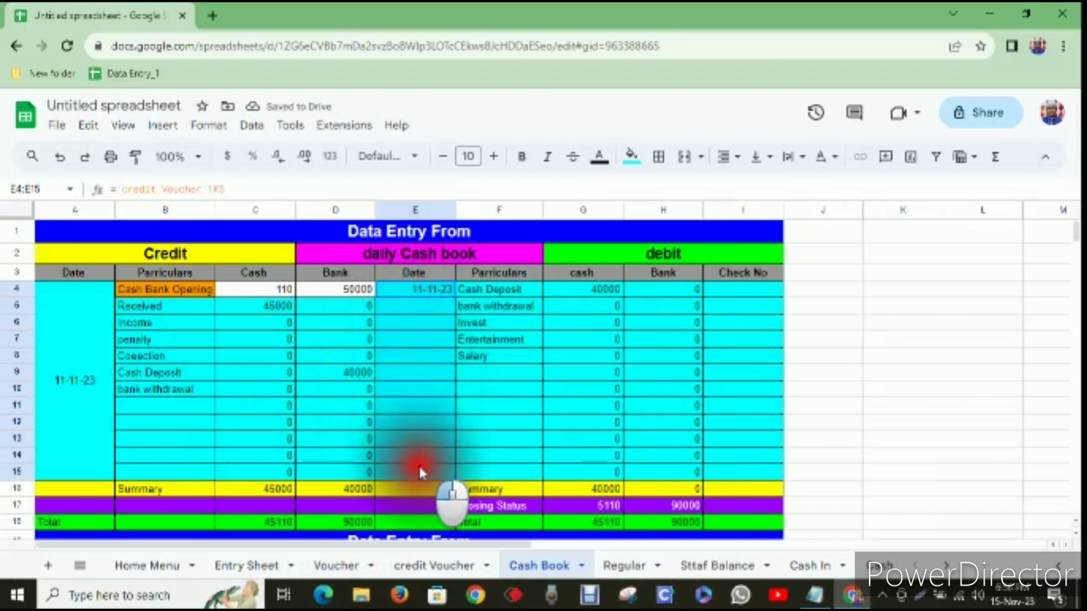
click(684, 157)
click(733, 159)
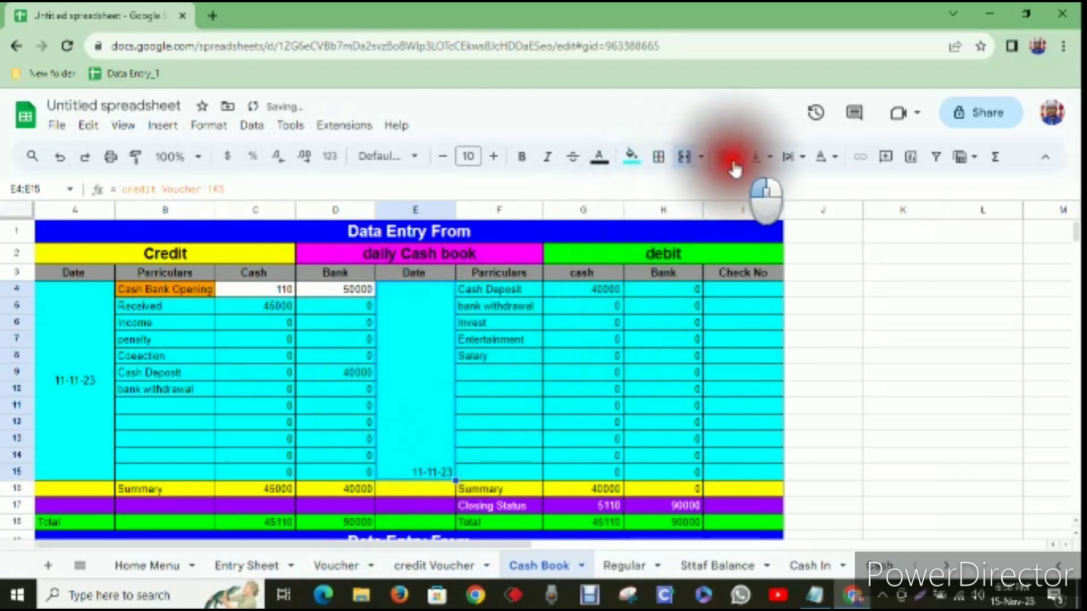
click(758, 189)
click(761, 159)
click(777, 187)
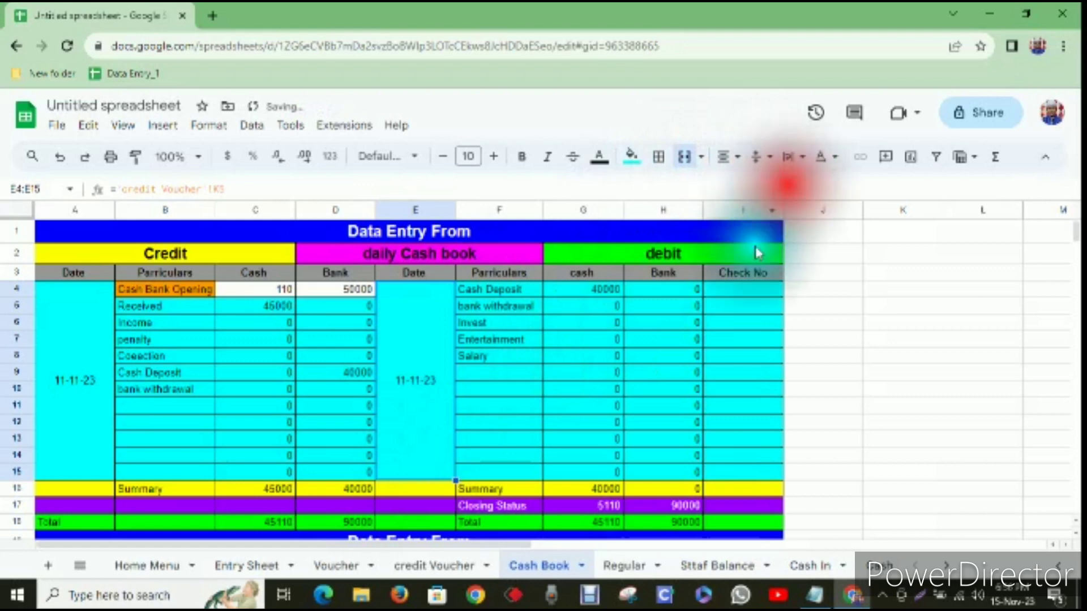
Review the completed first cash book block, the blank blocks below it and the entries on the credit Voucher sheet.
click(582, 391)
click(68, 382)
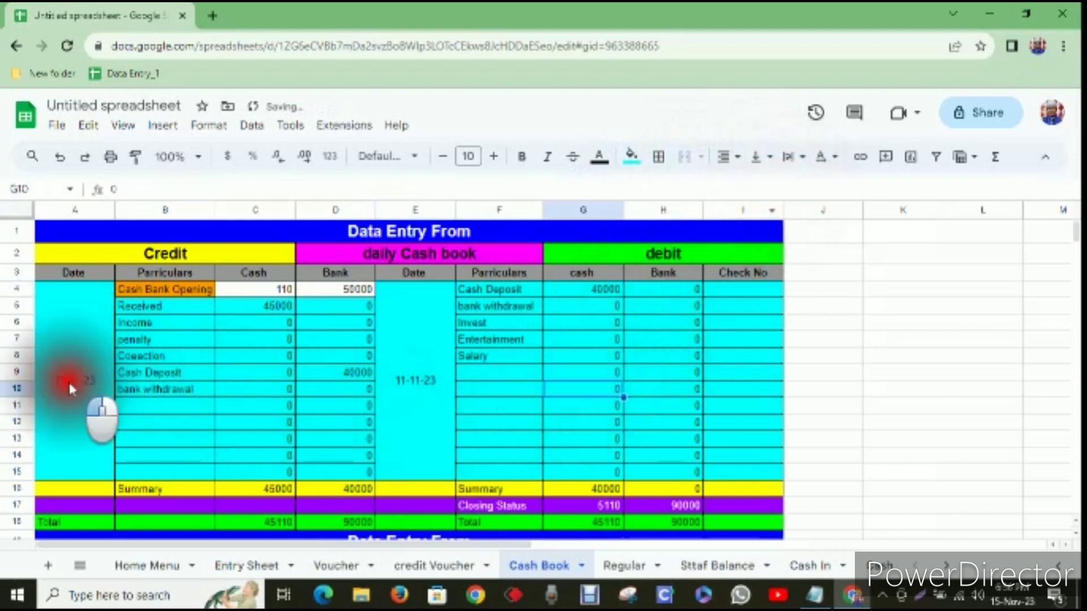
click(426, 413)
click(749, 405)
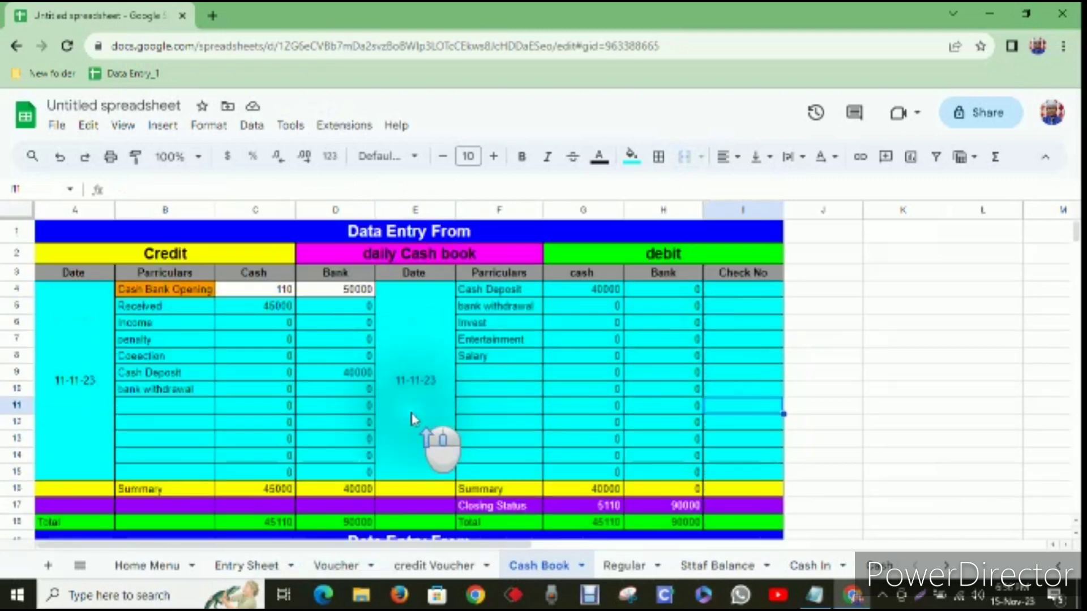
scroll(412, 379, down, 2)
scroll(412, 379, down, 1)
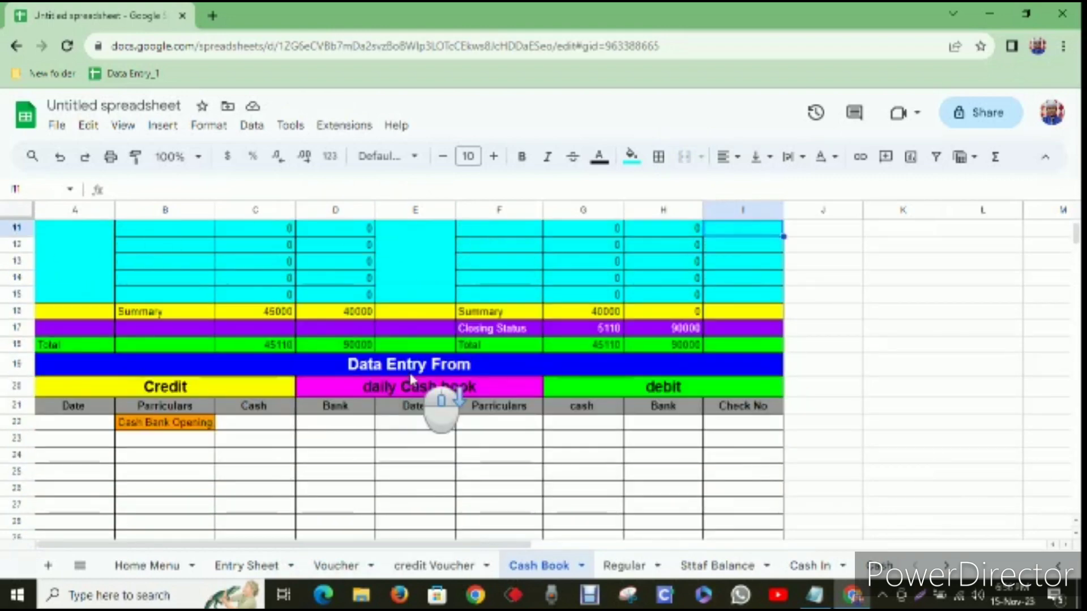
click(72, 452)
scroll(378, 471, down, 2)
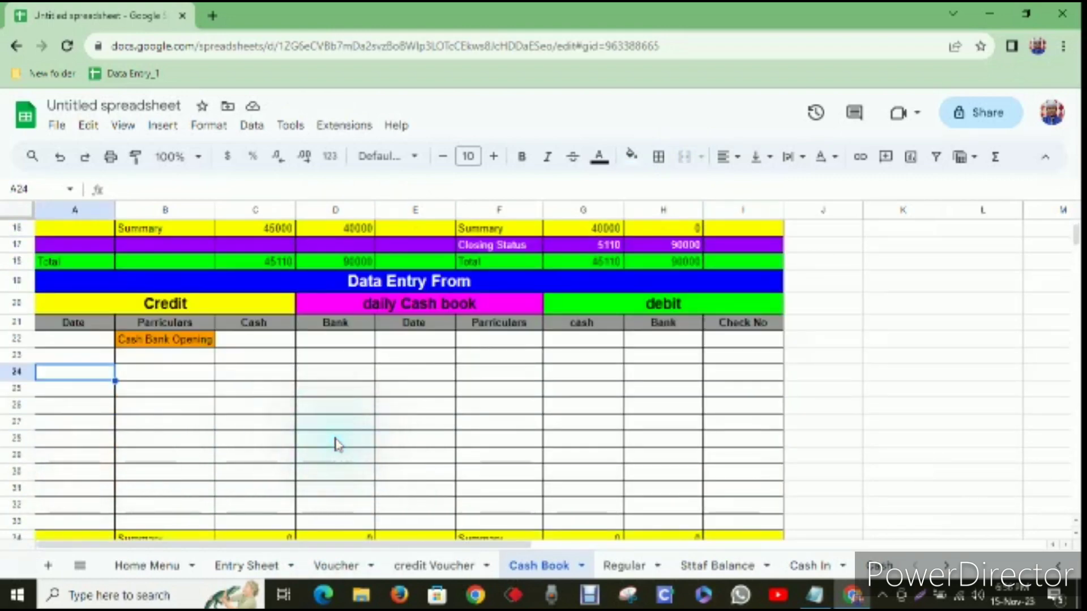
scroll(260, 364, down, 1)
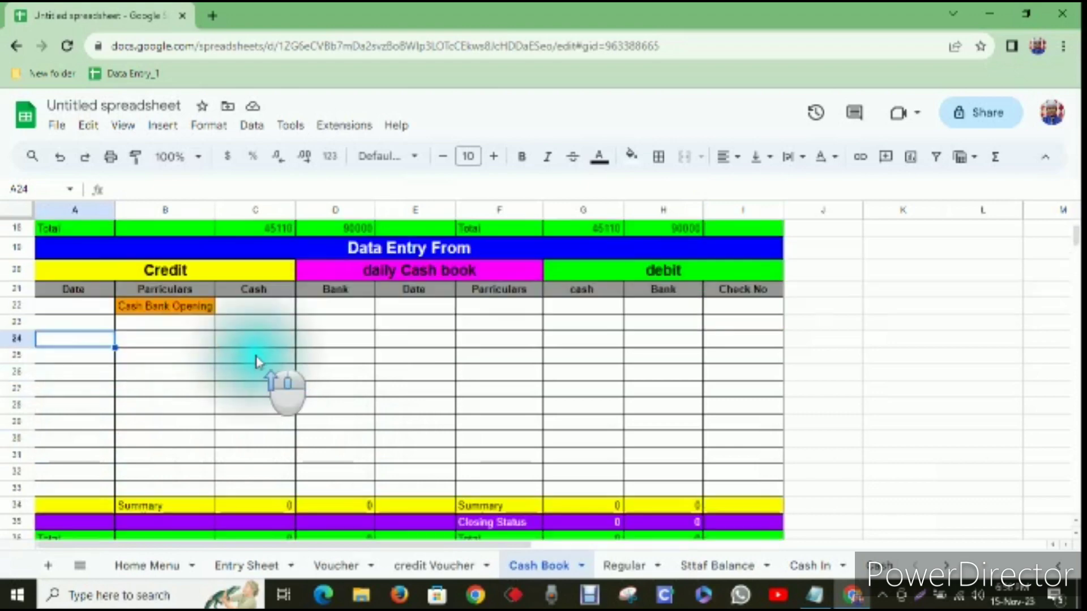
scroll(211, 340, up, 5)
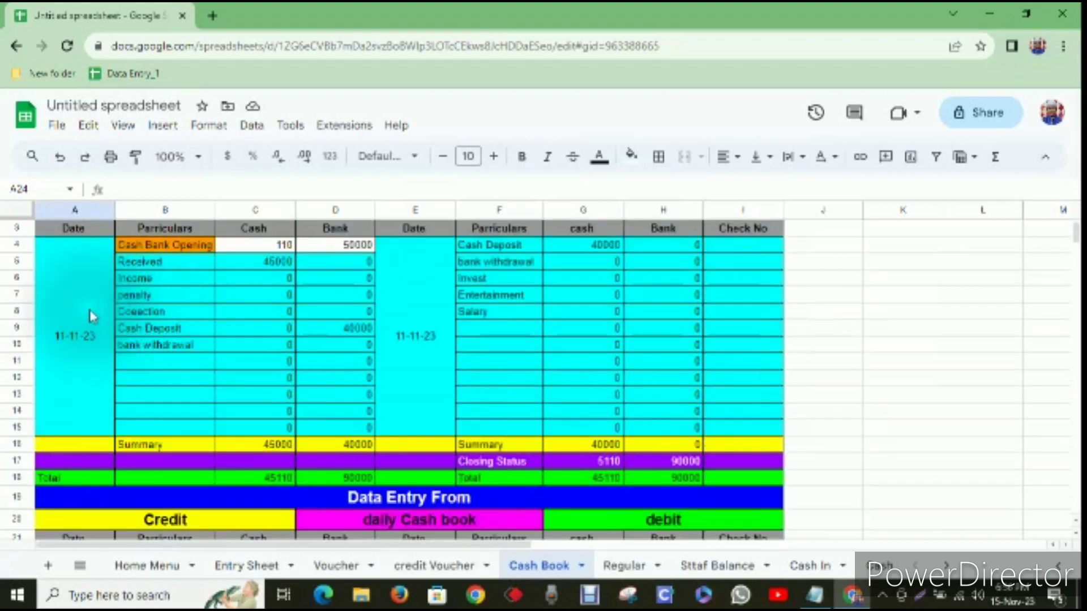
scroll(117, 368, down, 3)
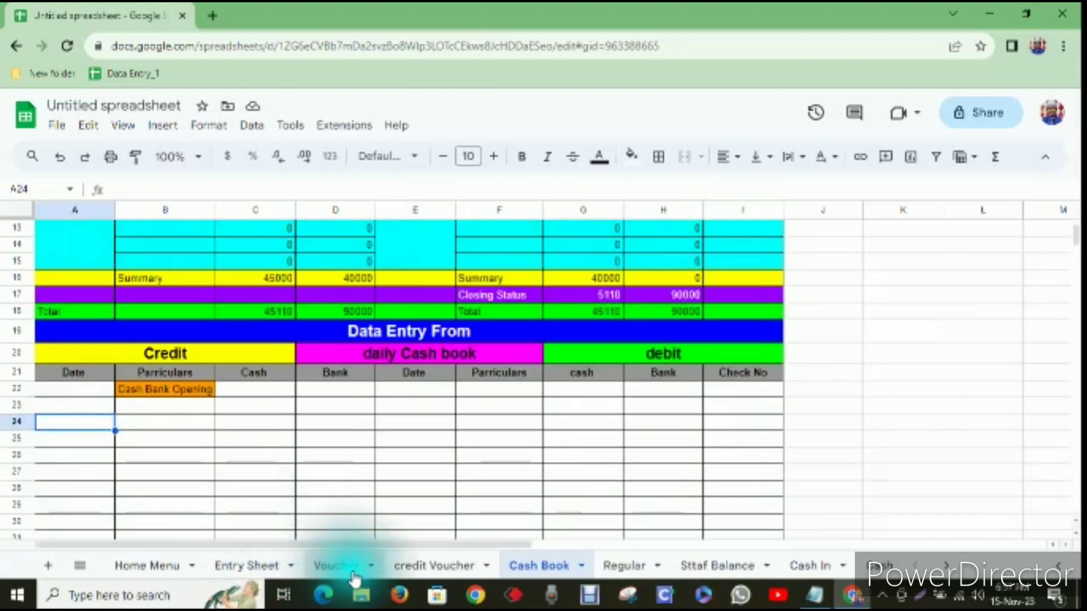
click(424, 565)
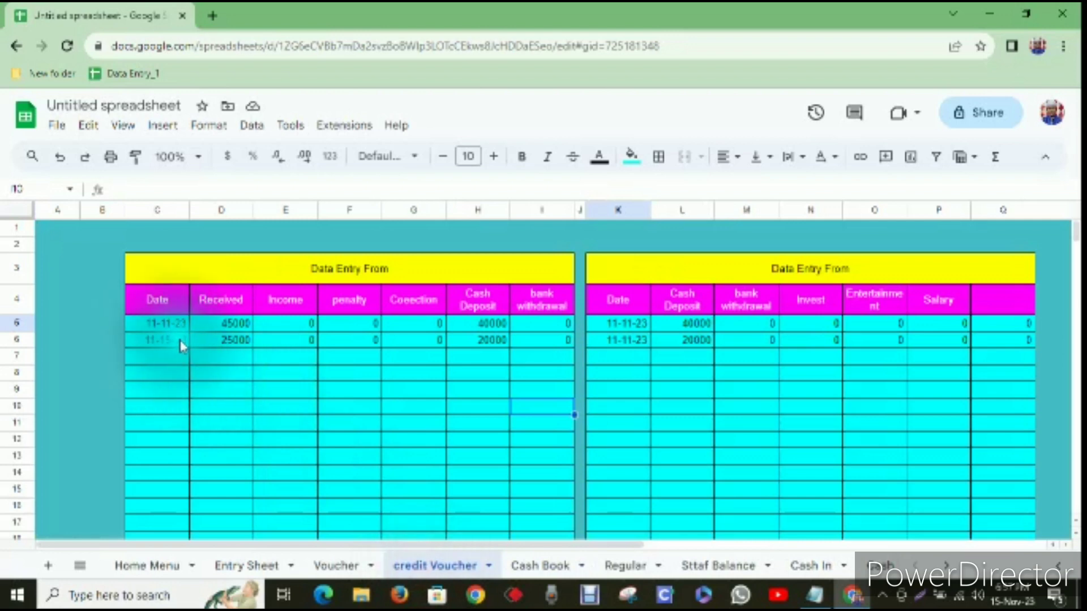
scroll(179, 356, down, 6)
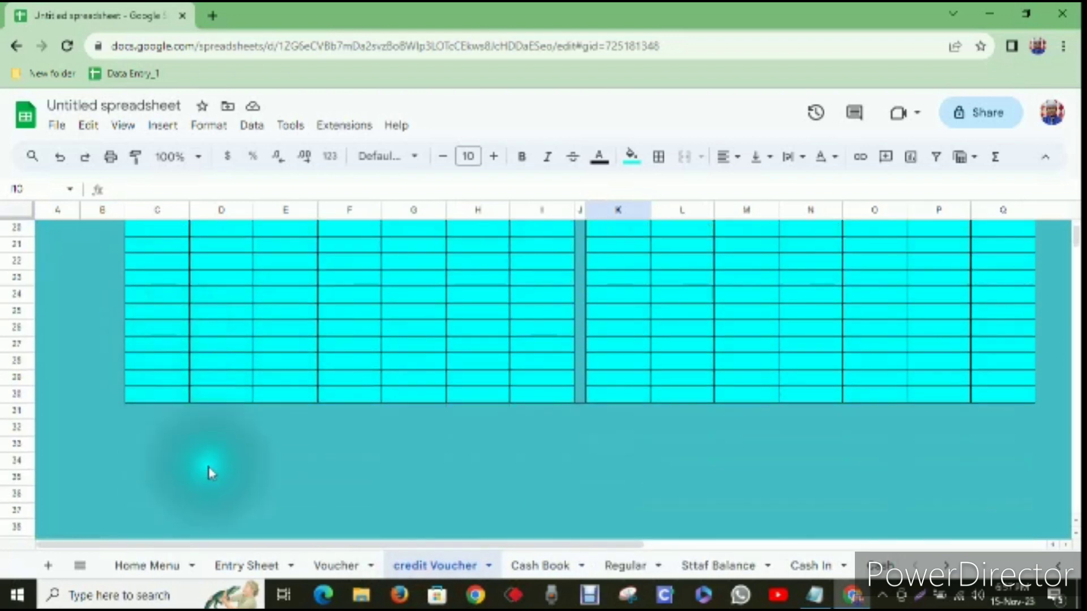
click(540, 565)
scroll(178, 387, down, 3)
scroll(179, 387, down, 4)
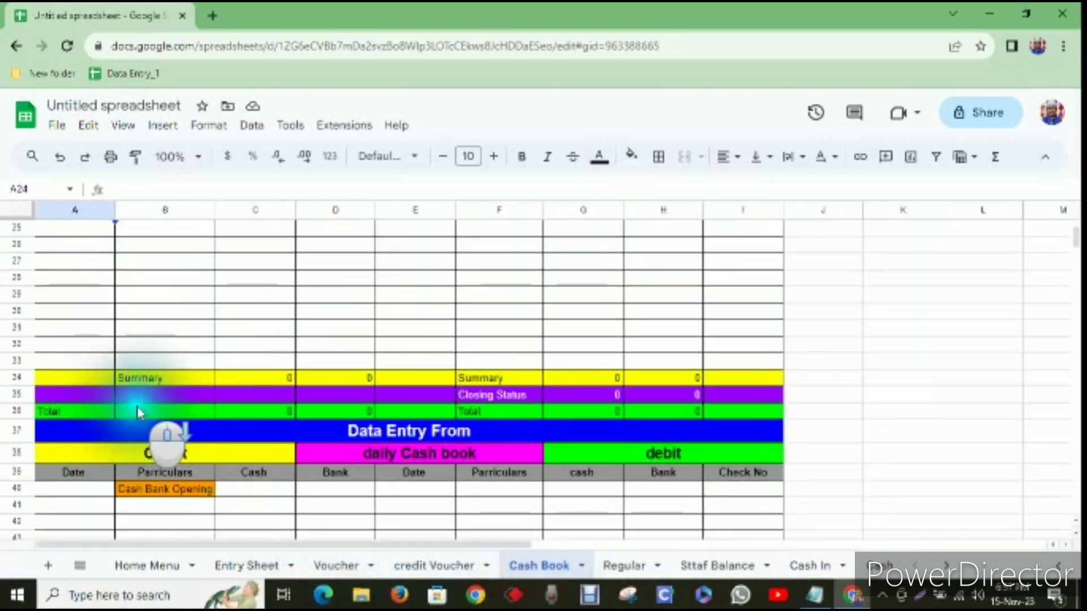
scroll(159, 419, up, 6)
click(91, 390)
scroll(109, 287, up, 3)
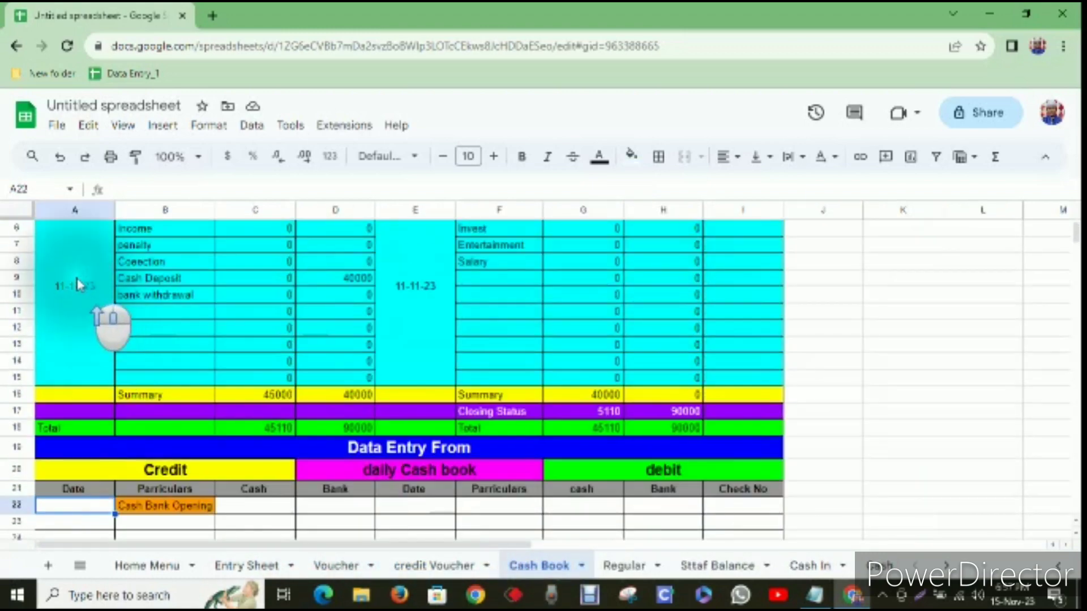
scroll(419, 362, up, 2)
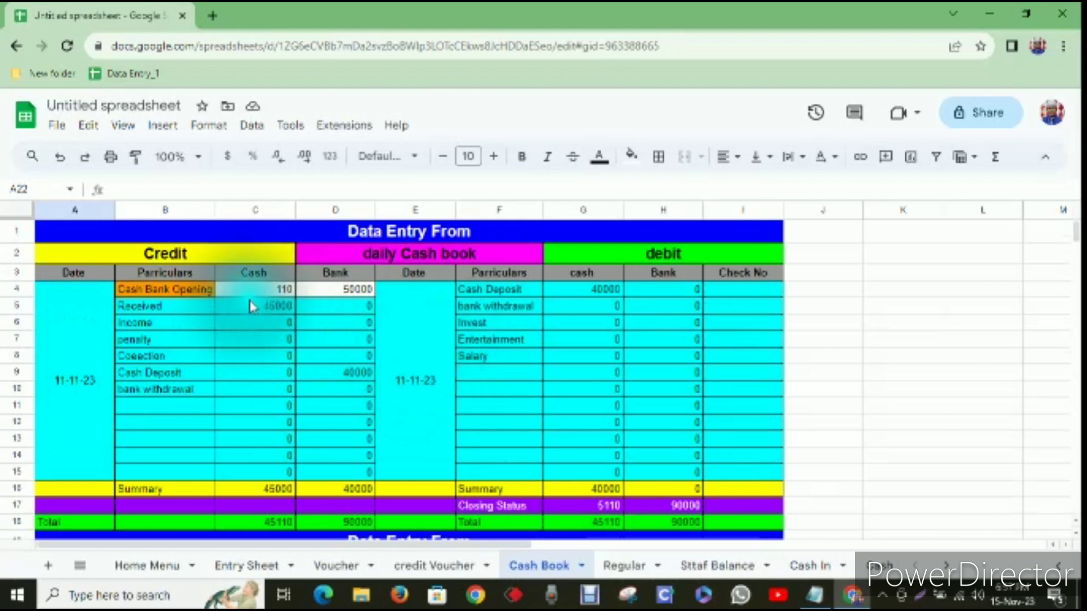
Copy the first block's credit-side cash and bank cells C5:D15 into the second block, starting at C23.
click(264, 311)
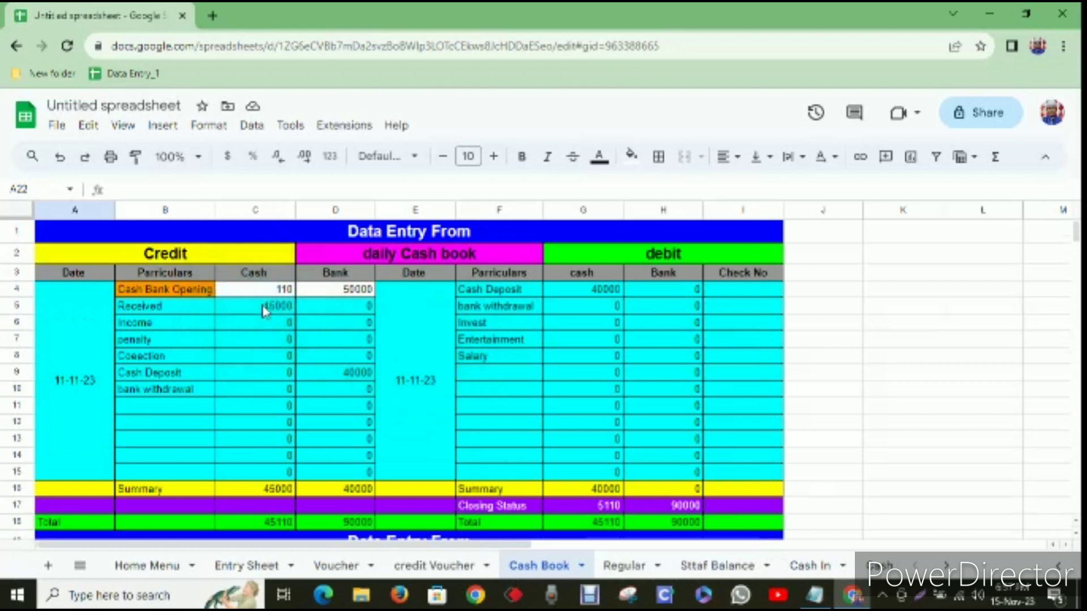
drag(263, 312, 326, 399)
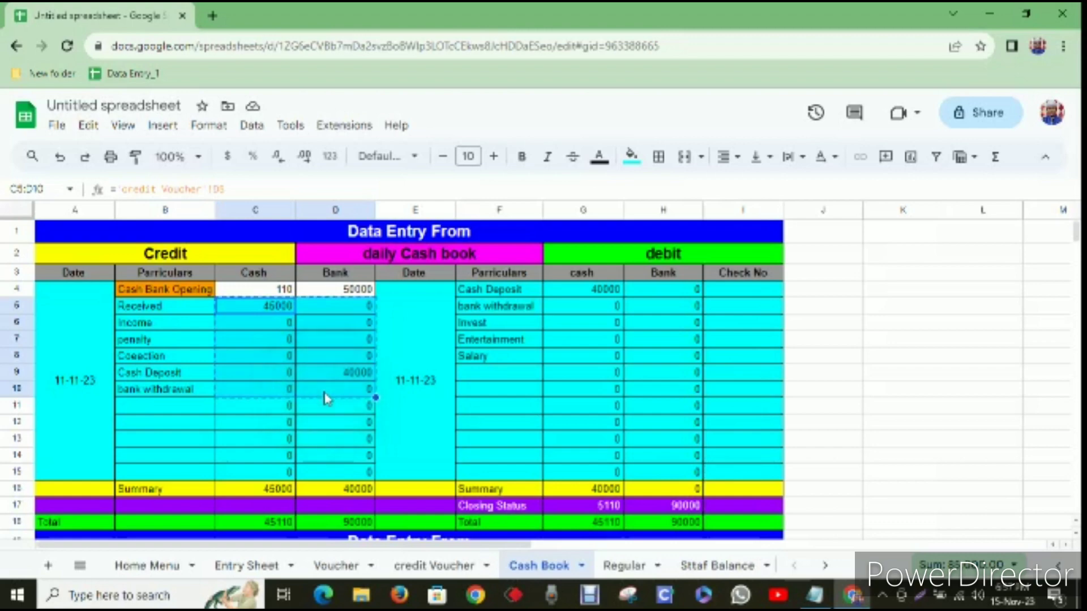
scroll(327, 397, down, 5)
scroll(331, 395, up, 4)
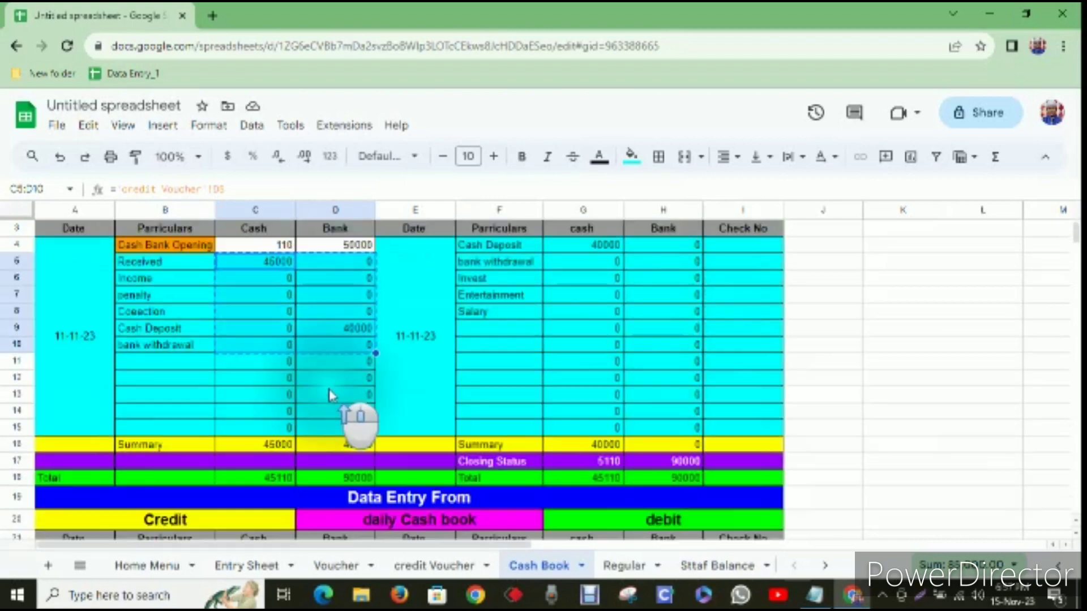
scroll(329, 394, up, 1)
drag(254, 315, 337, 469)
scroll(335, 461, down, 4)
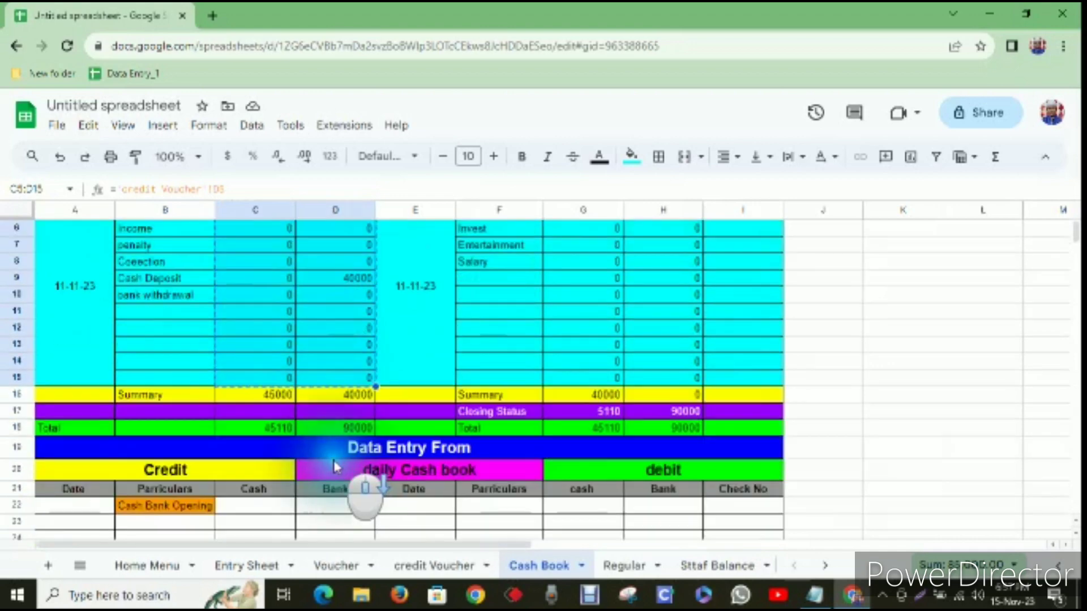
click(269, 407)
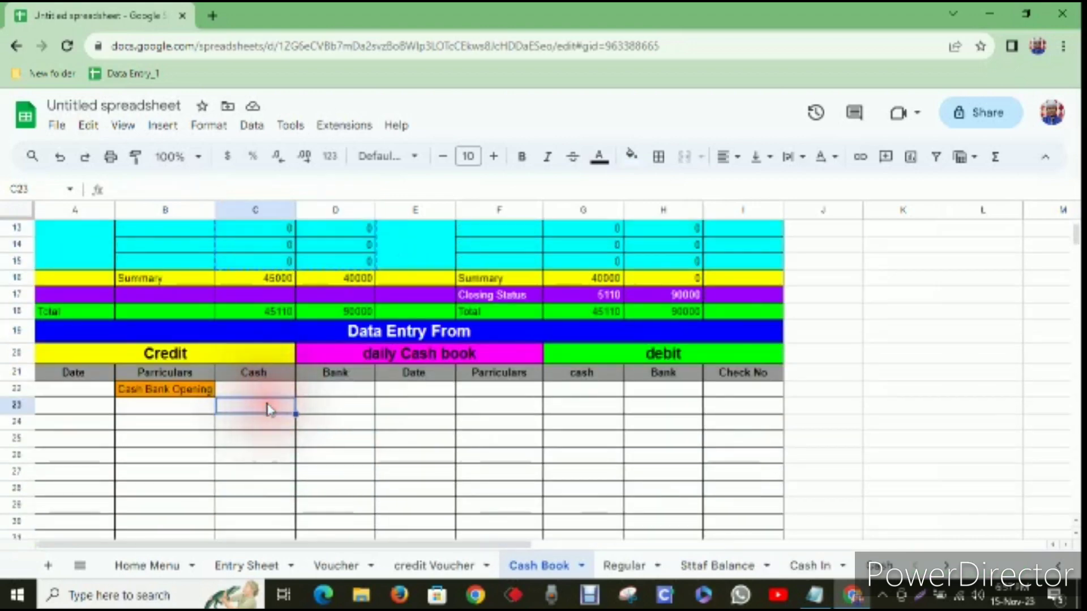
key(ctrl+v)
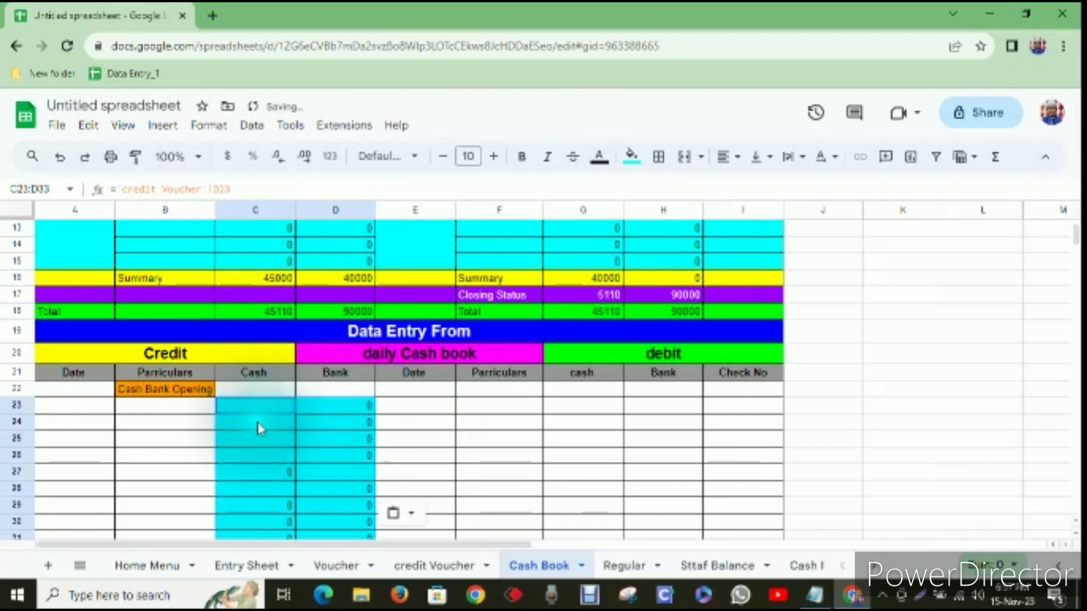
Link the second block's credit-side Date cell A22 to the second date entry, credit Voucher C6.
scroll(330, 428, down, 1)
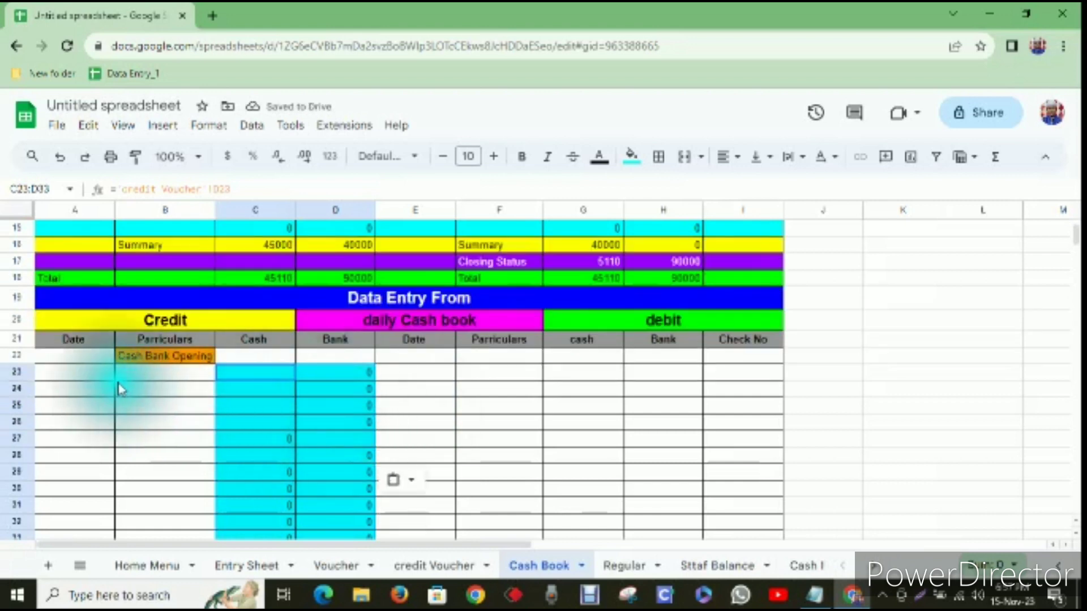
click(89, 357)
text(=)
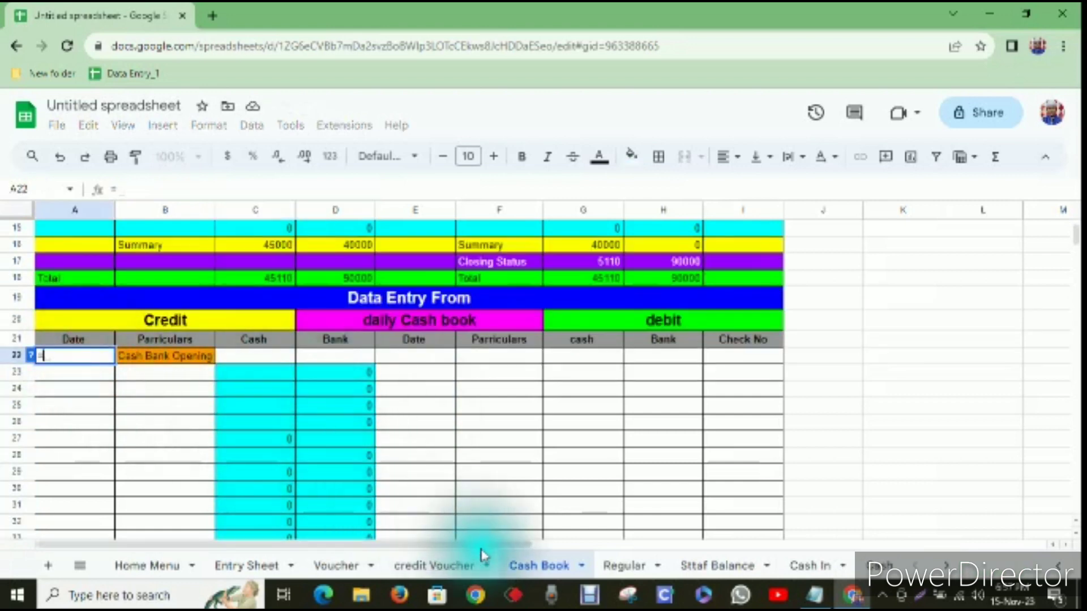
click(447, 566)
scroll(209, 355, up, 5)
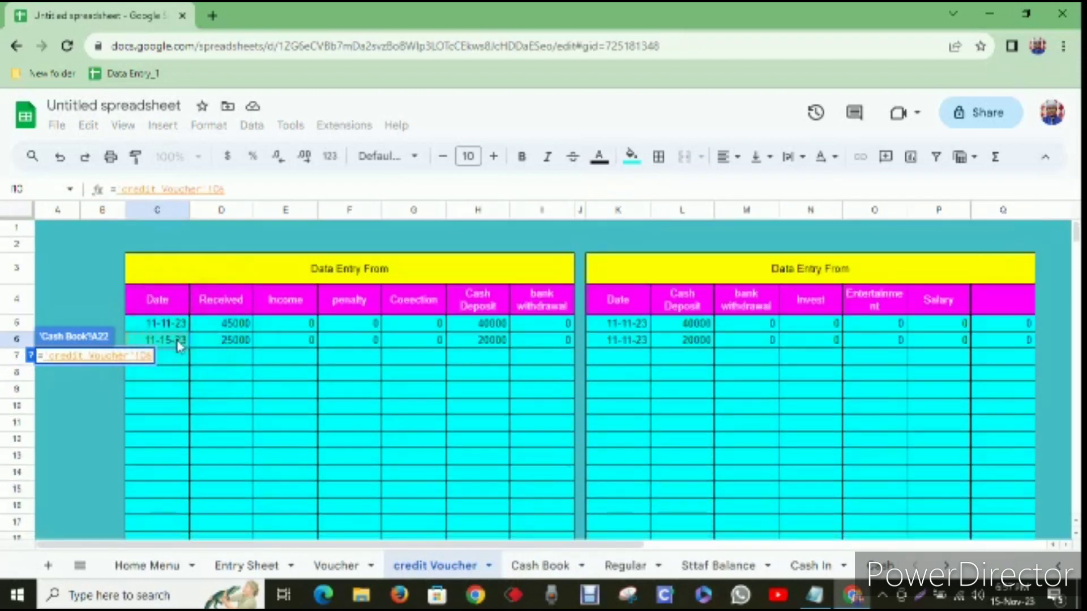
key(Return)
Merge the second block's credit-side Date cells A22:A33 and centre the date horizontally and vertically.
drag(79, 356, 108, 453)
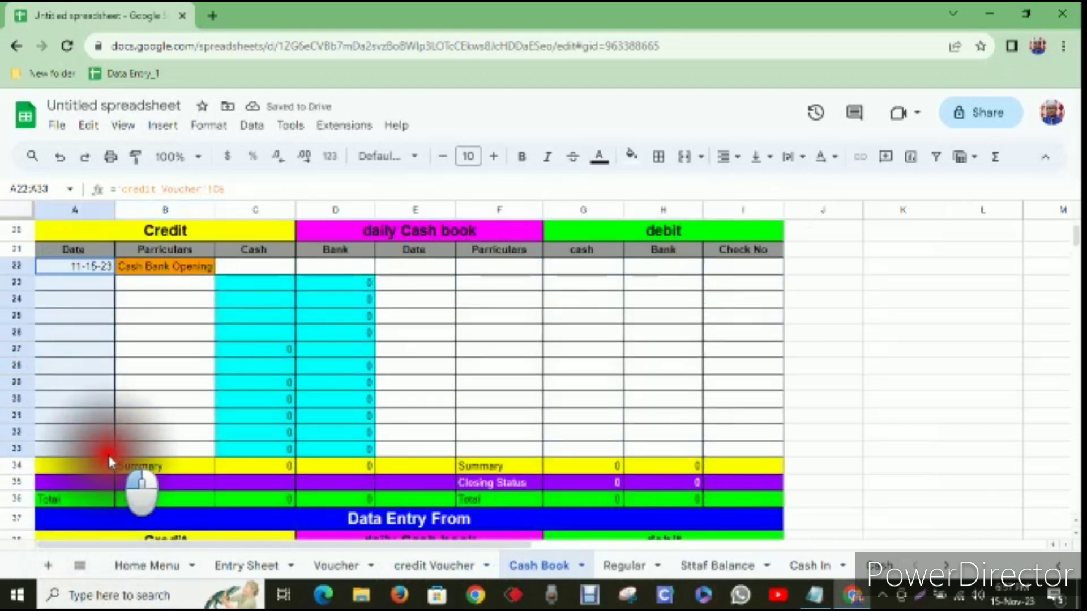
click(684, 156)
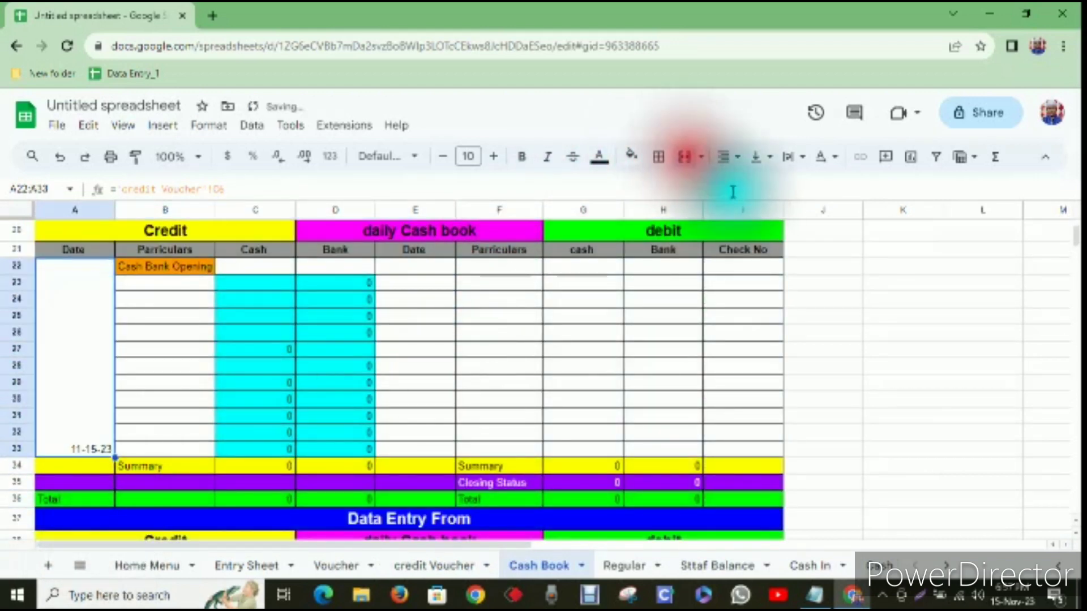
click(724, 158)
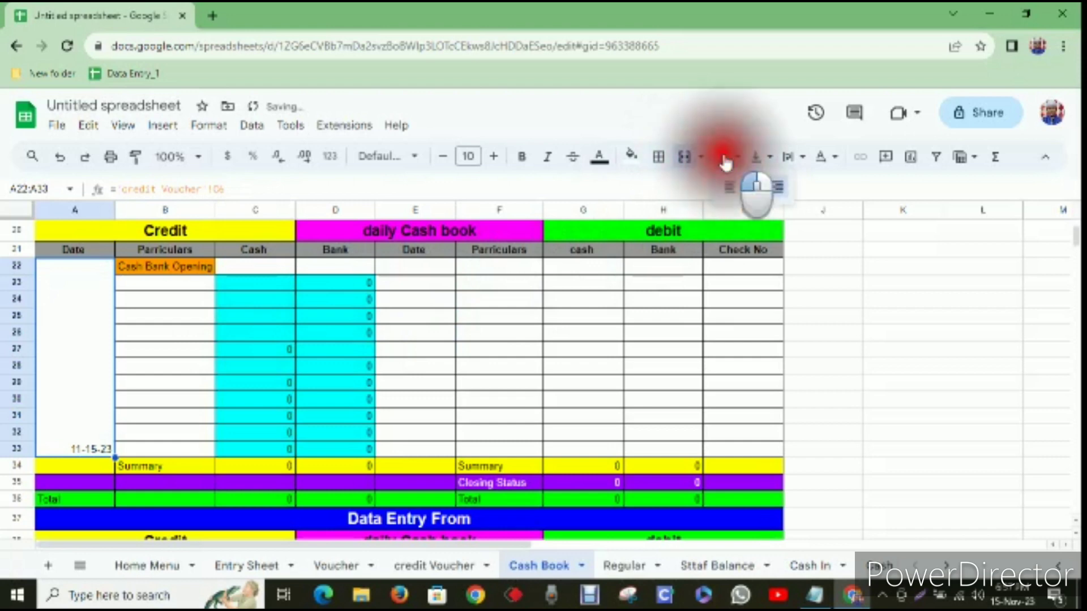
click(756, 157)
click(762, 177)
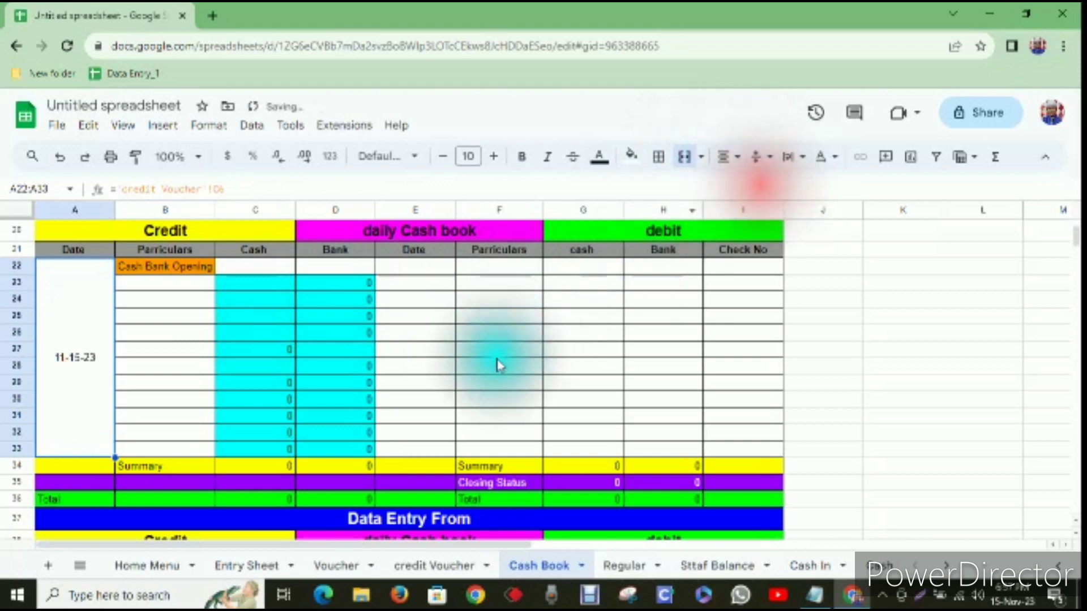
Link the second block's debit-side Date cell E22 to credit Voucher cell K6.
scroll(492, 339, up, 1)
click(434, 309)
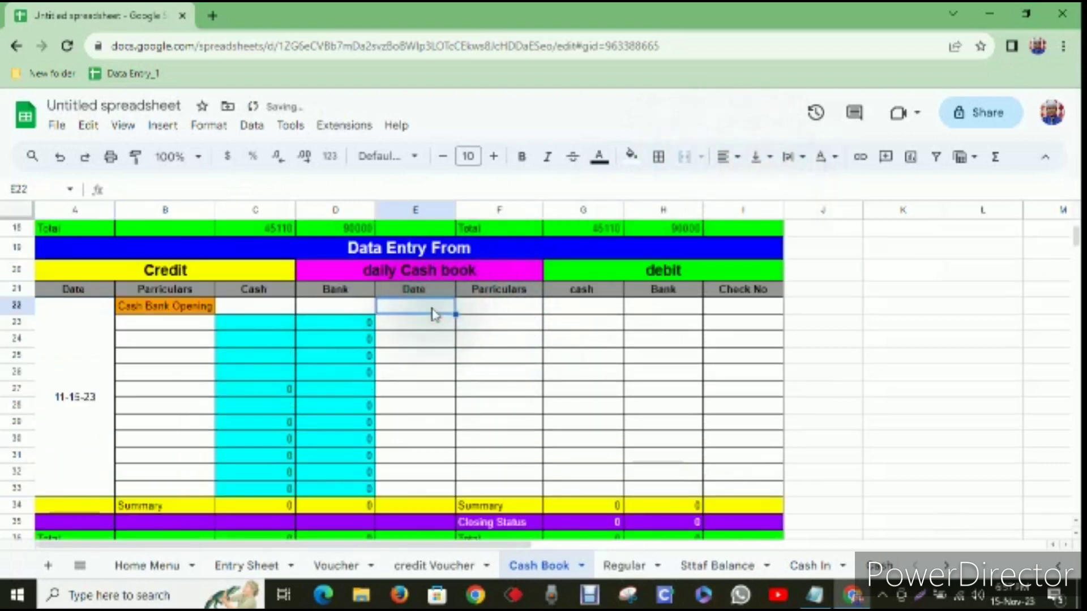
text(=)
click(336, 566)
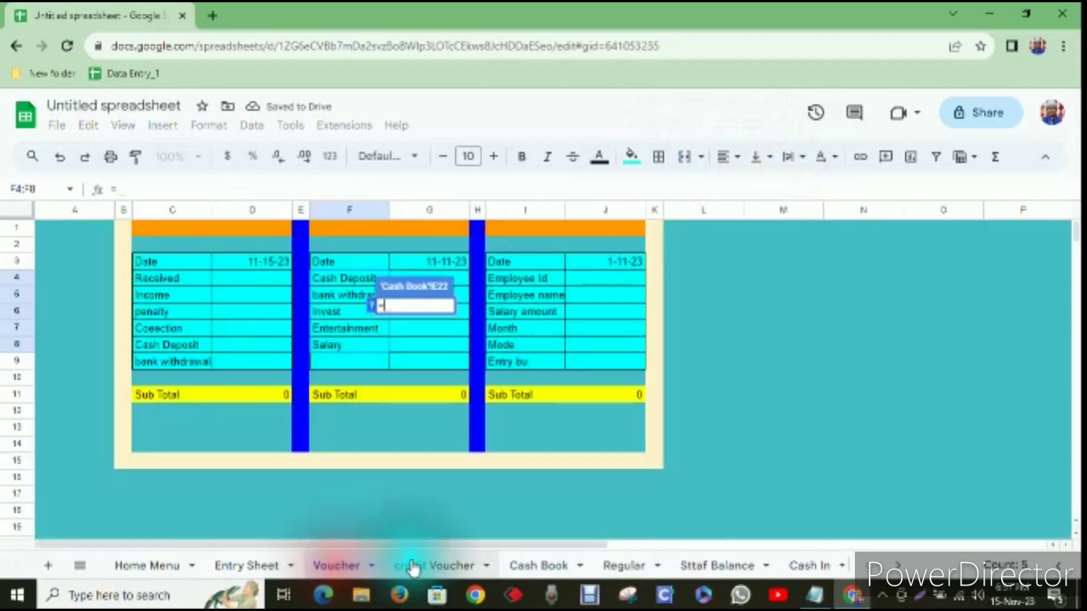
click(413, 565)
click(642, 341)
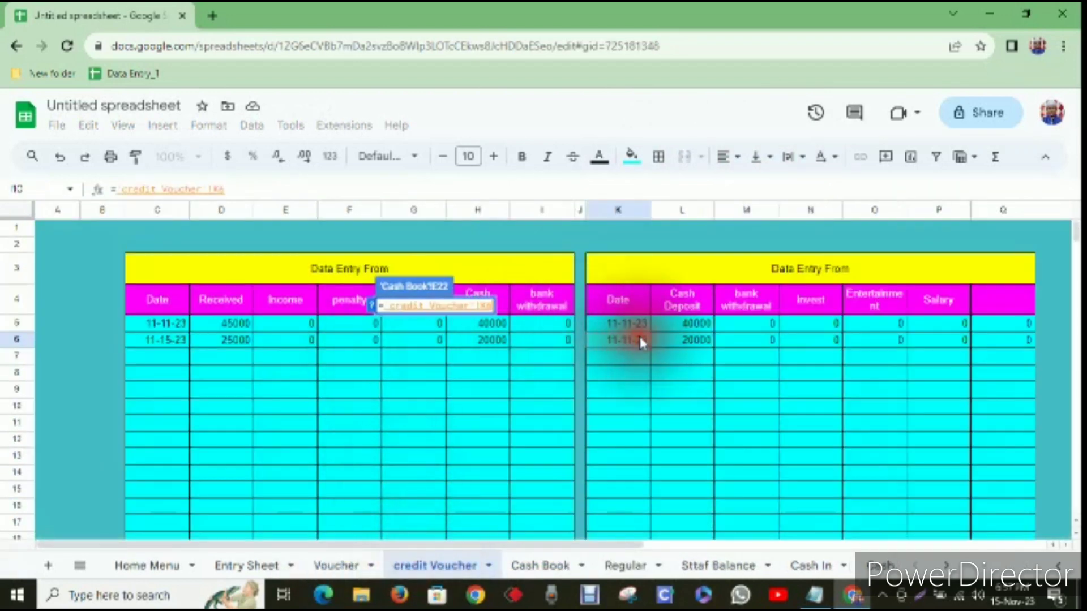
key(Return)
Merge the second block's debit-side Date cells E22:E33 and centre the date horizontally and vertically.
drag(412, 307, 420, 490)
click(684, 157)
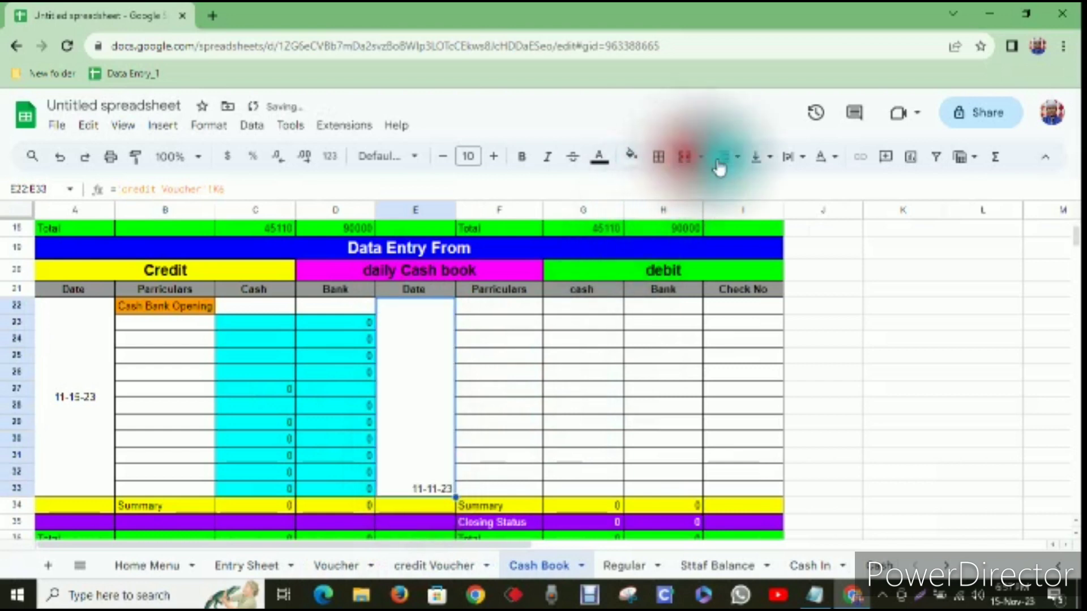
click(727, 157)
click(748, 190)
click(758, 156)
click(755, 187)
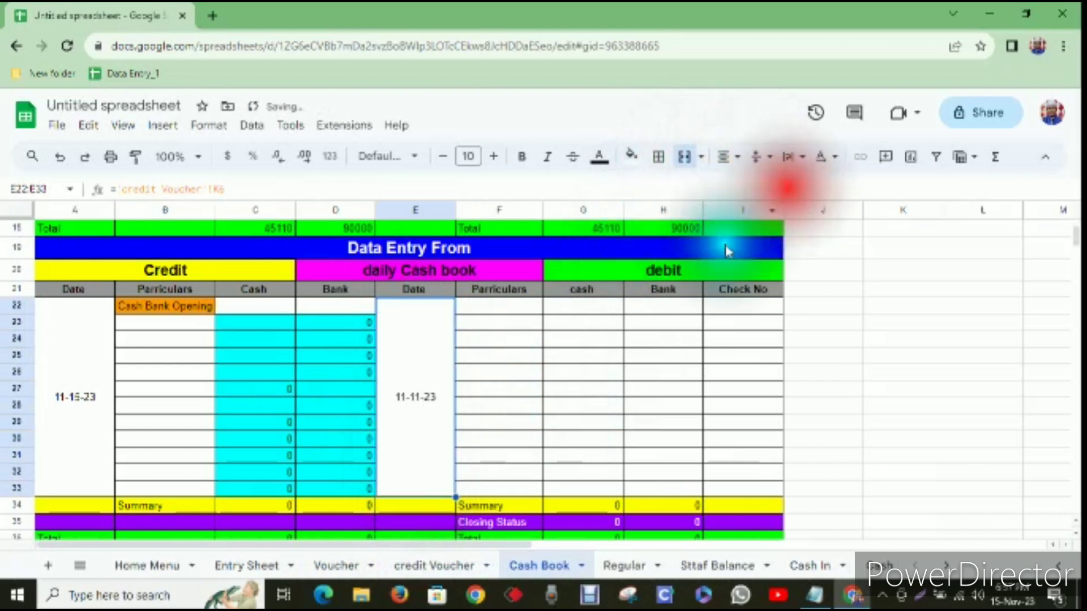
Copy the first block's credit-side particulars, cash and bank cells B5:D15 into the second block, starting at B23.
click(177, 323)
scroll(180, 326, up, 5)
scroll(182, 327, up, 1)
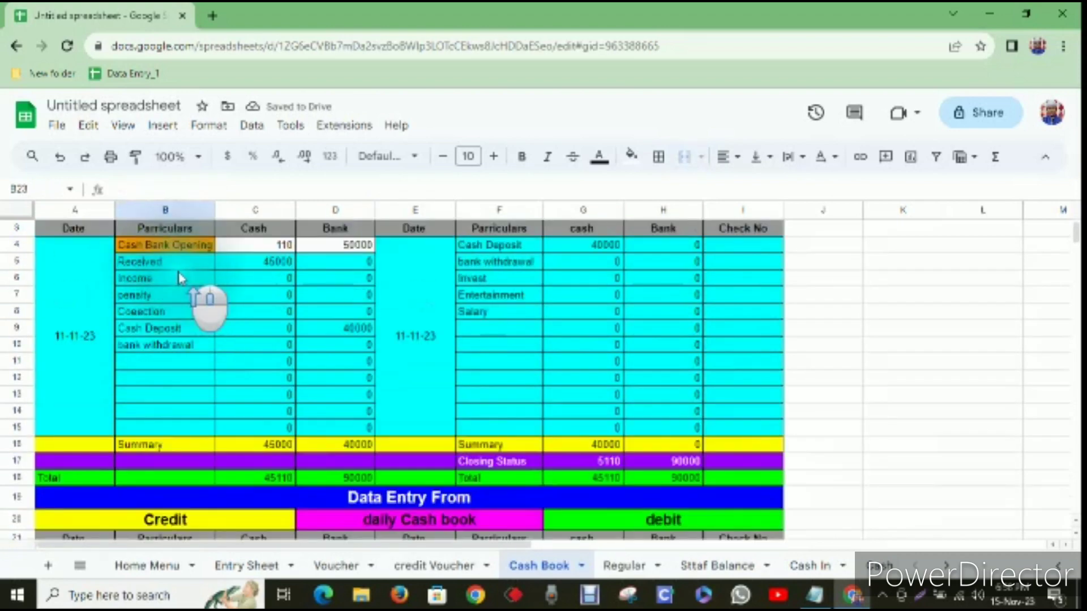
drag(182, 268, 321, 428)
key(ctrl+c)
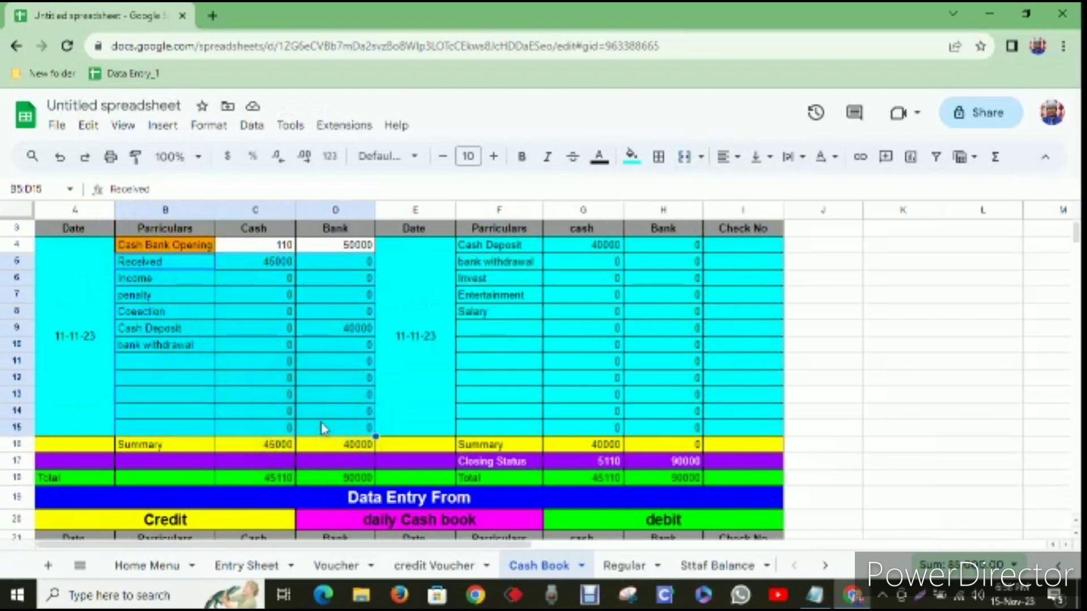
scroll(339, 447, down, 4)
click(170, 415)
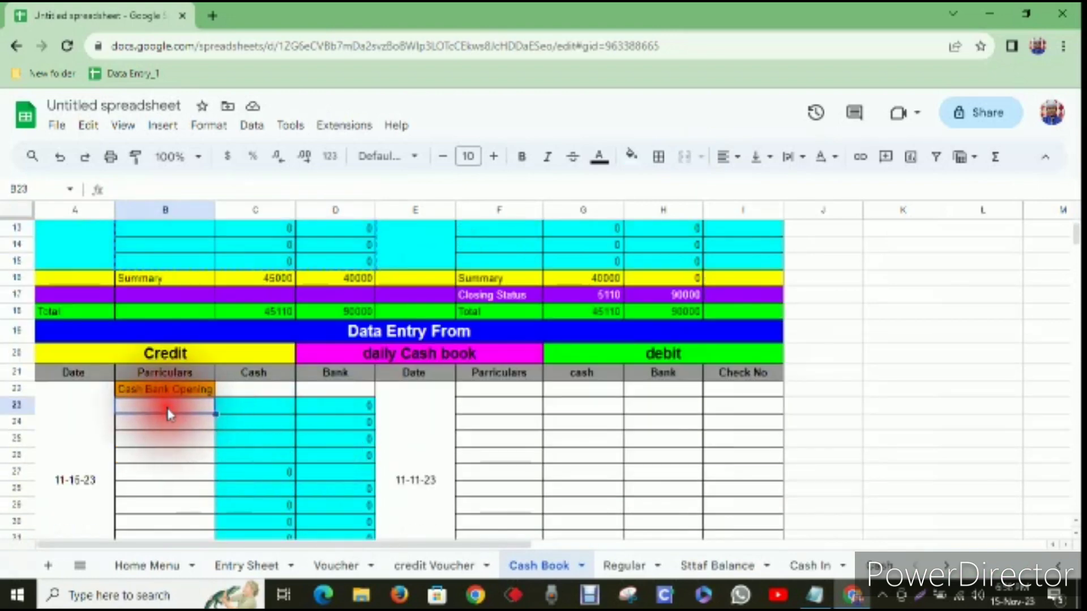
key(ctrl+v)
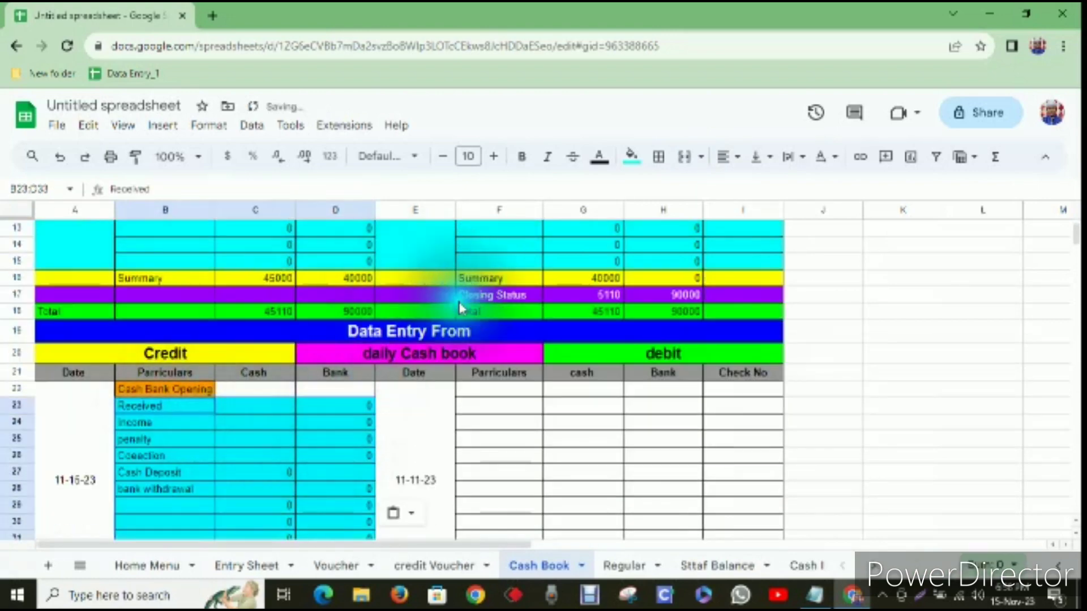
Copy the first block's debit-side cells F4:I15 into the second block, starting at F22.
scroll(537, 333, up, 4)
drag(502, 293, 718, 478)
key(ctrl+c)
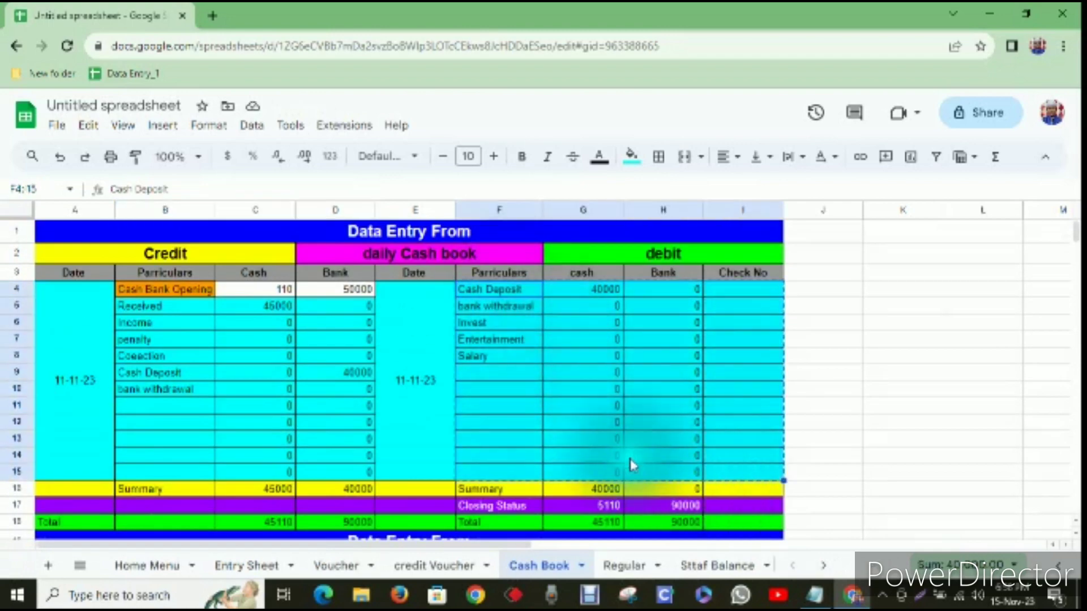
scroll(566, 453, down, 3)
click(509, 429)
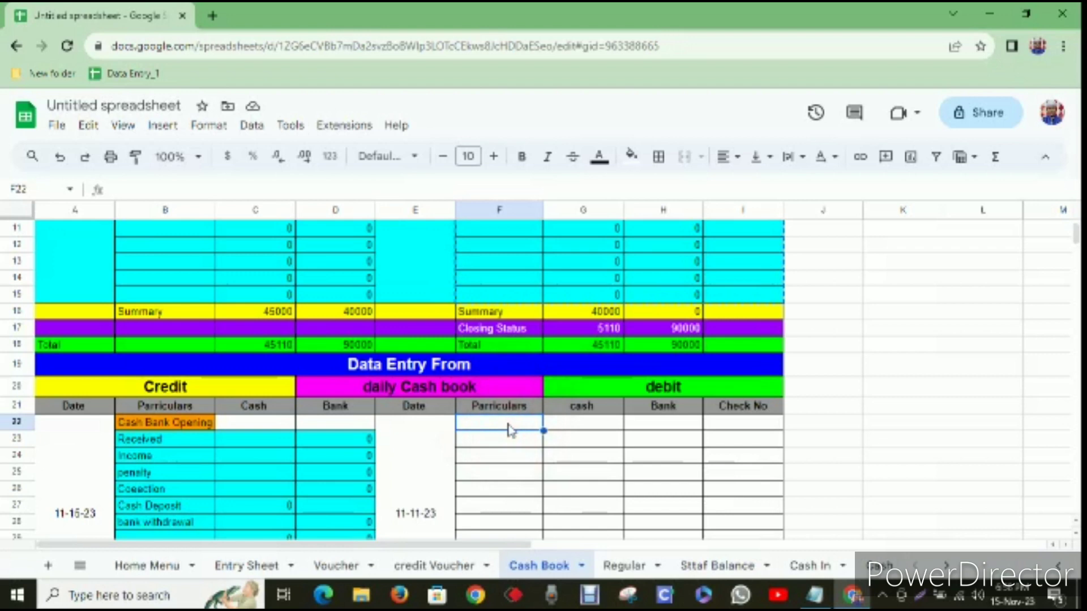
key(ctrl+v)
Compare the first block's cash formulas and the second block's date link with the entry rows on the credit Voucher sheet.
scroll(583, 464, up, 5)
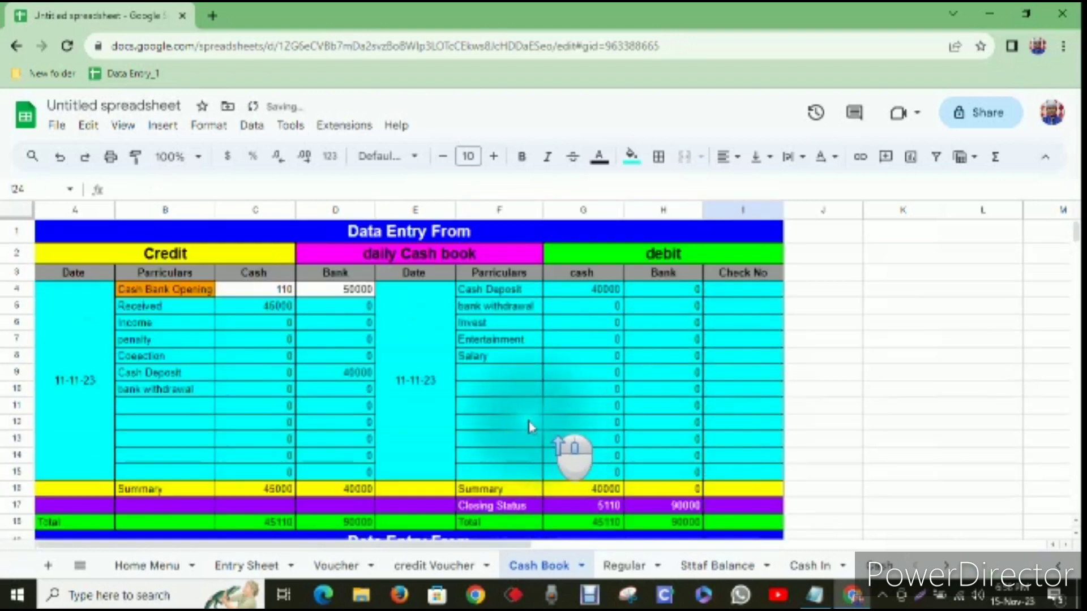
click(261, 306)
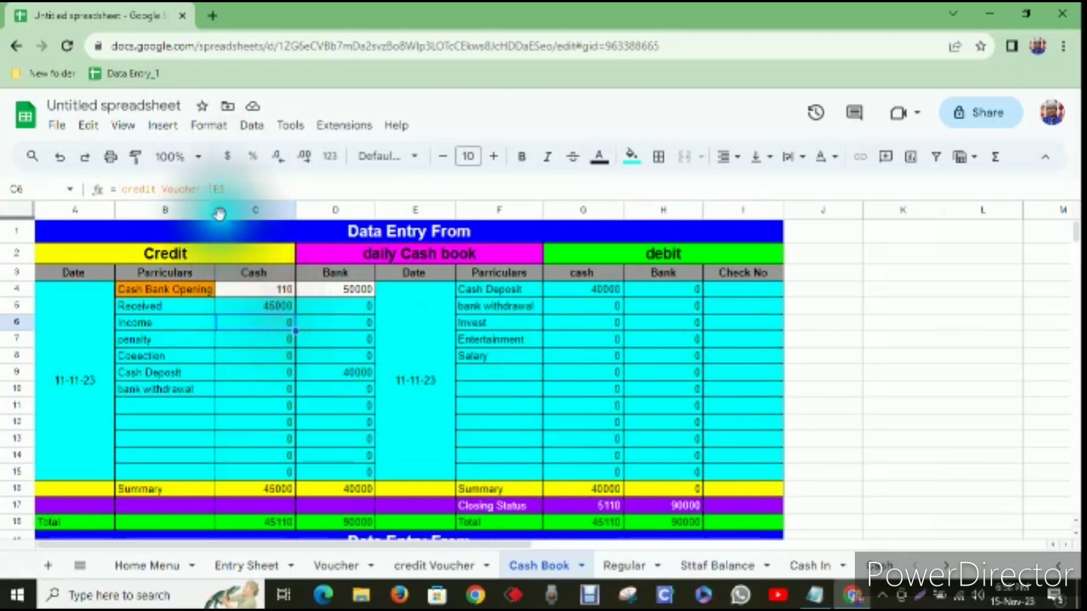
scroll(340, 456, down, 2)
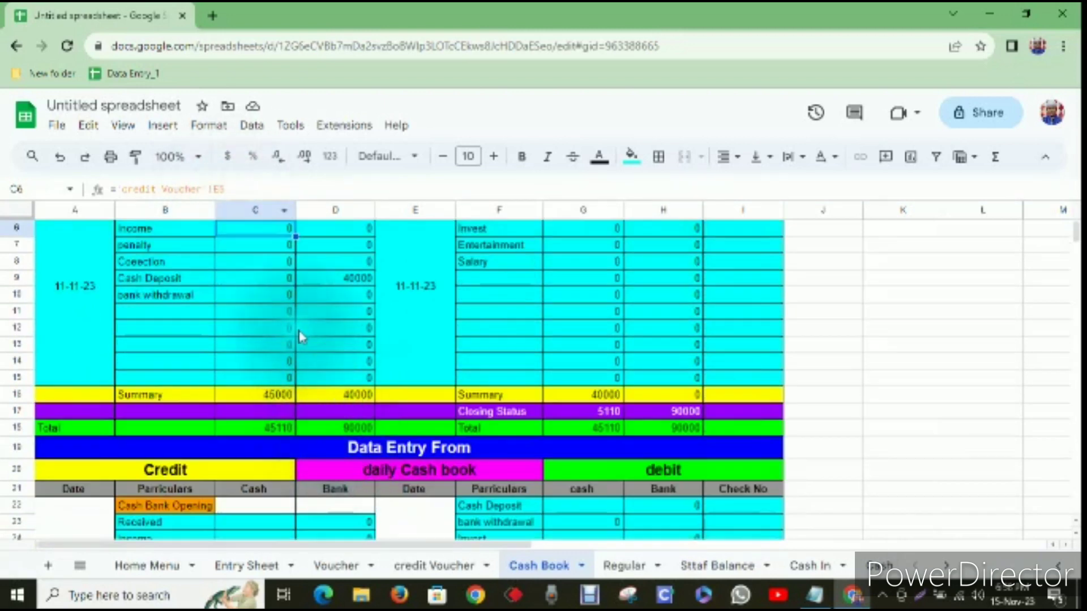
scroll(300, 335, down, 1)
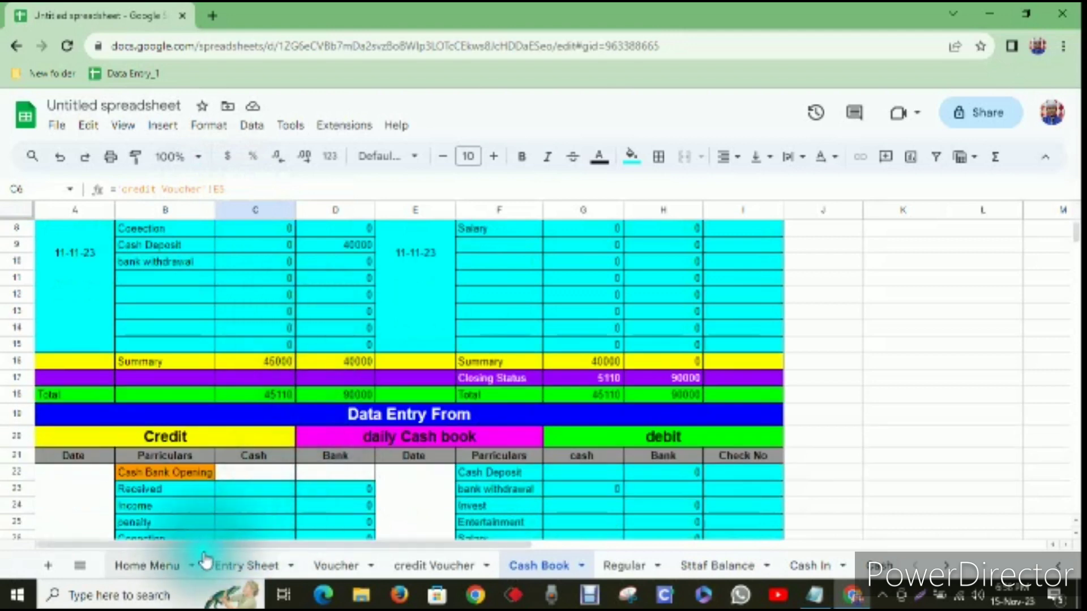
click(416, 566)
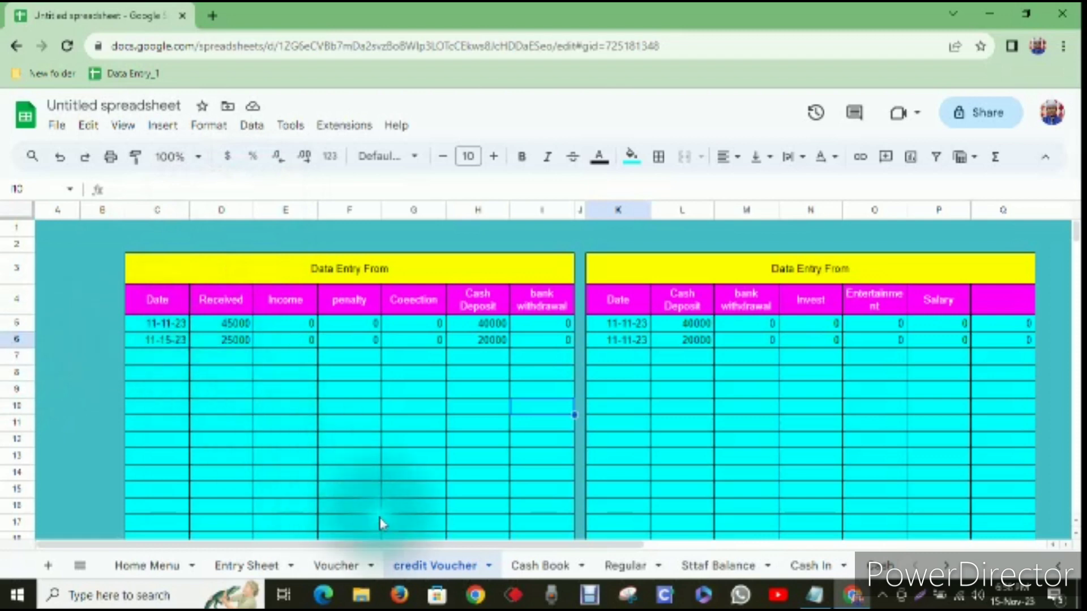
click(540, 565)
scroll(237, 447, down, 2)
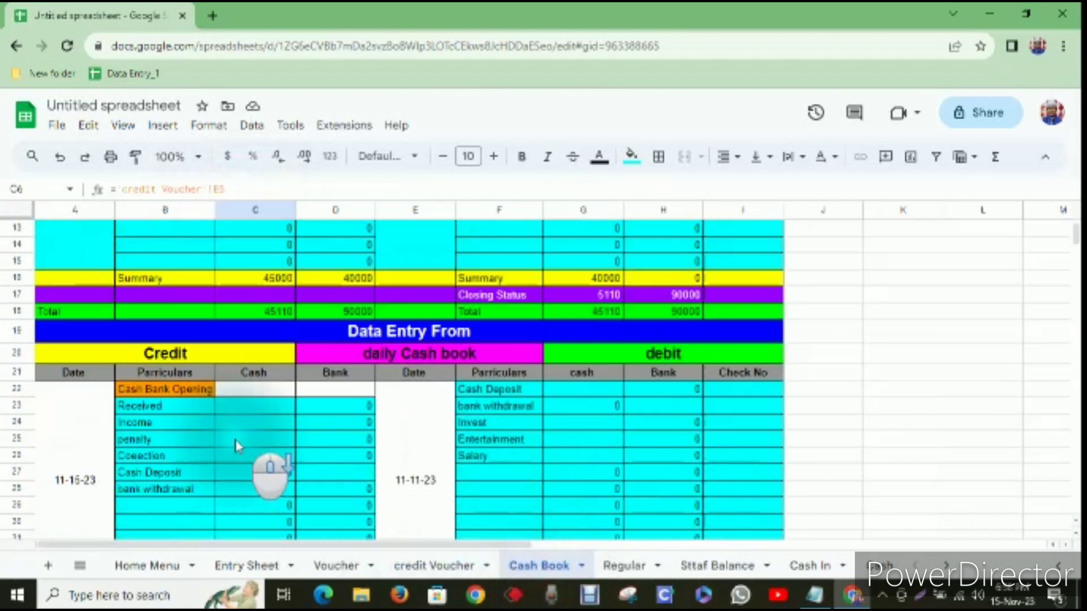
click(62, 435)
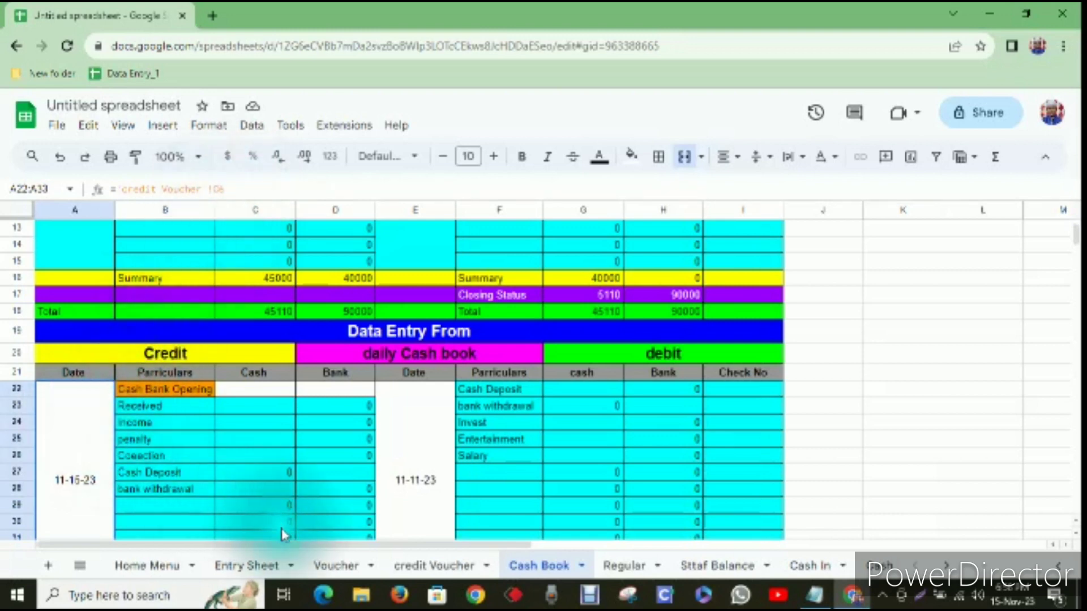
click(435, 566)
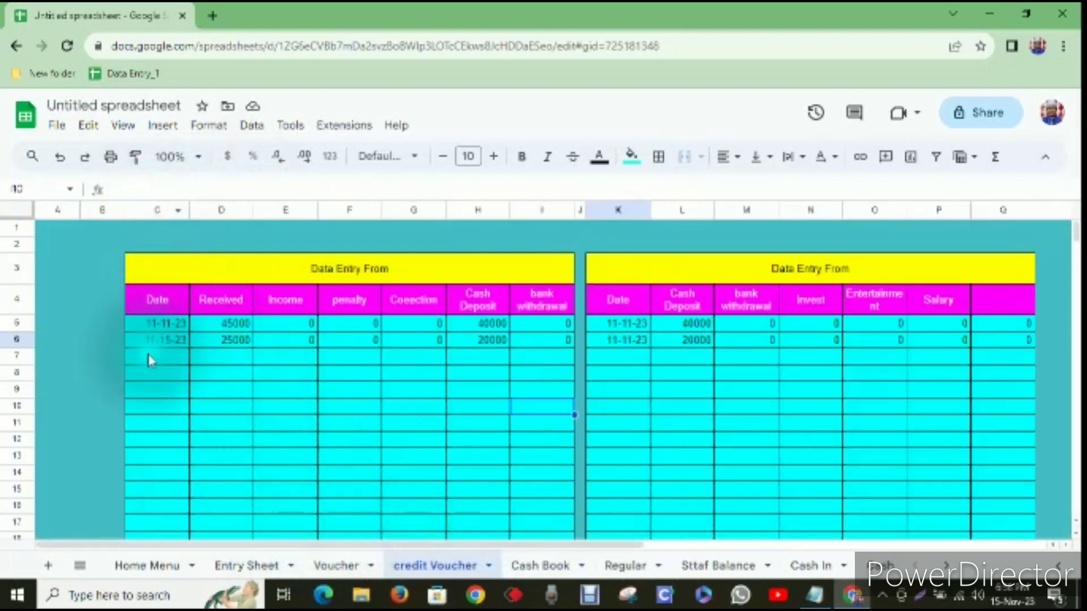
click(560, 569)
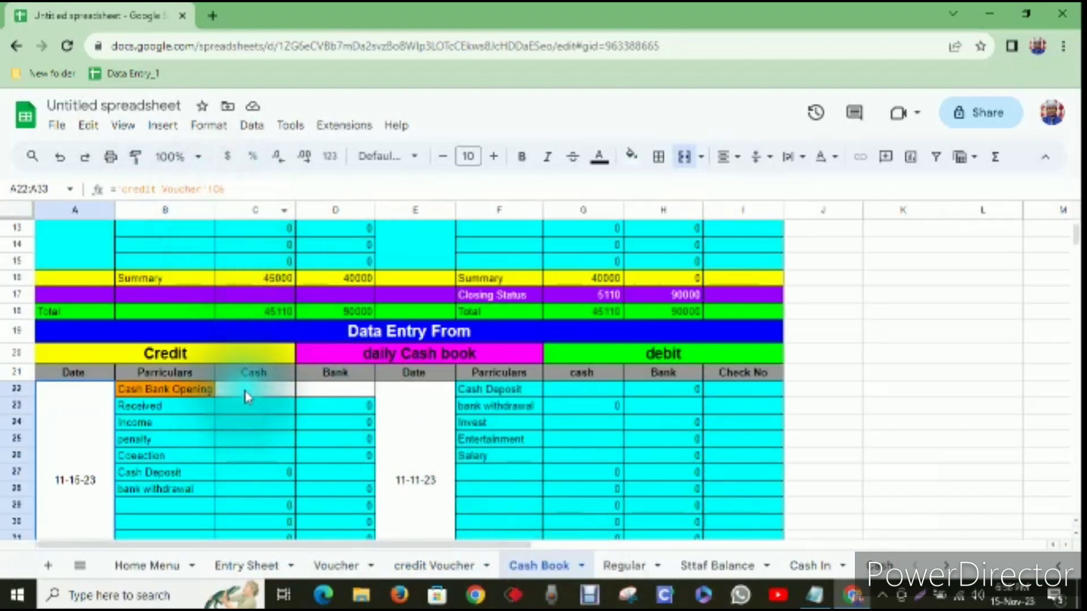
Check the first block's Received formula in C5 and point the second block's Received cash cell C23 to credit Voucher D6.
scroll(262, 391, up, 4)
scroll(265, 316, down, 1)
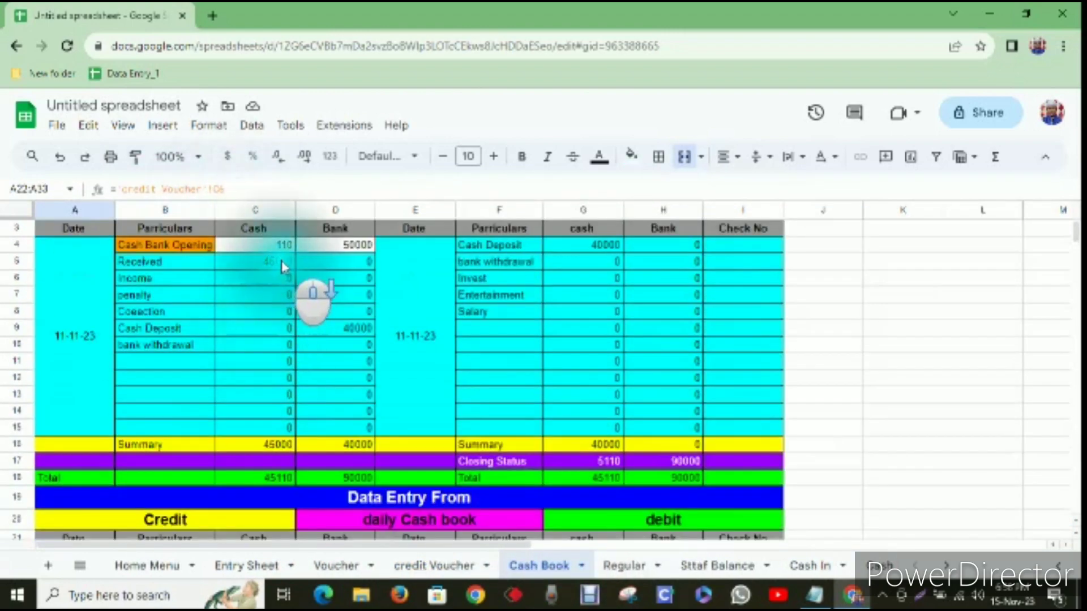
click(280, 262)
scroll(279, 350, down, 3)
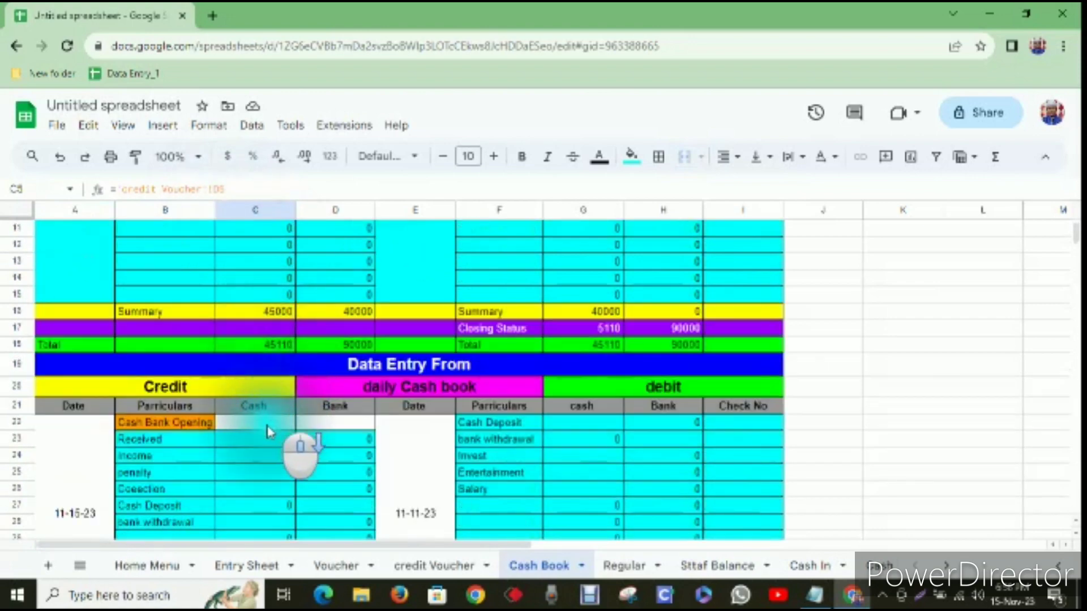
click(262, 444)
click(272, 190)
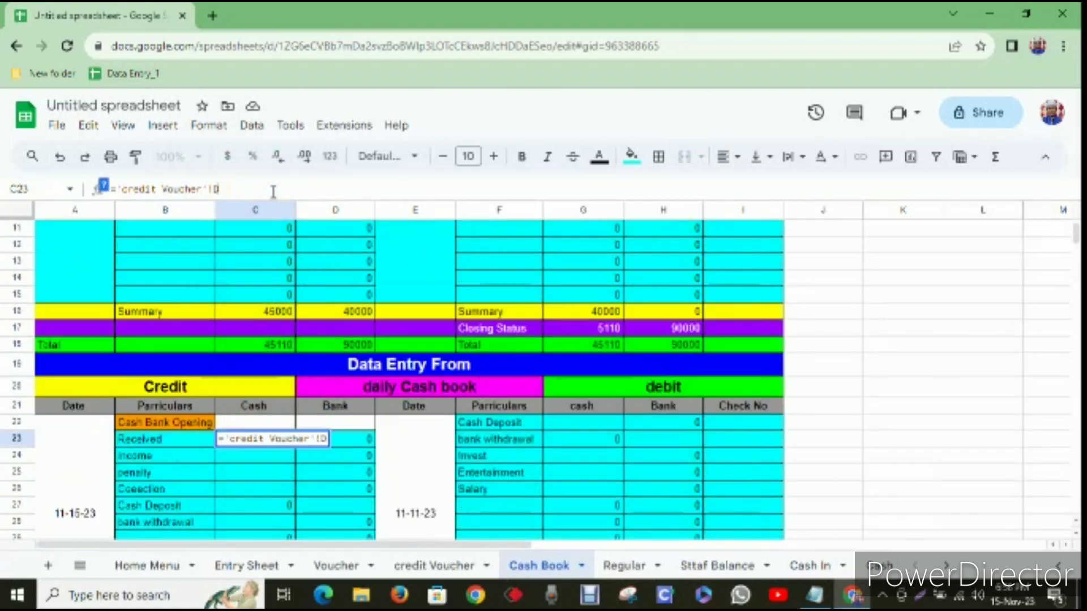
key(Return)
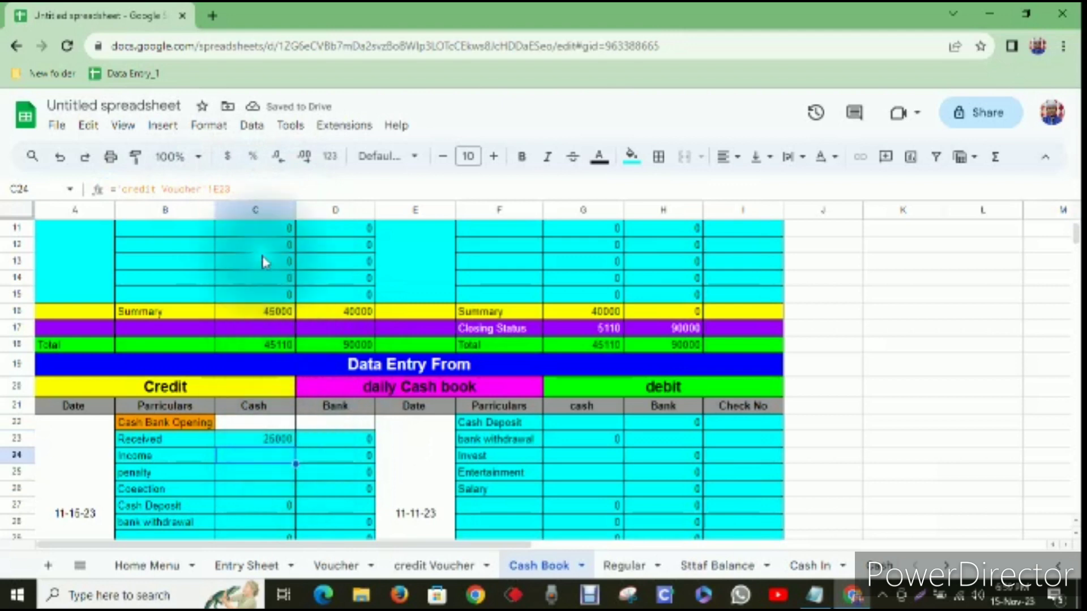
Point the second block's Income, penalty and Coeection cash cells C24:C26 to credit Voucher E6, F6 and G6 respectively.
click(258, 187)
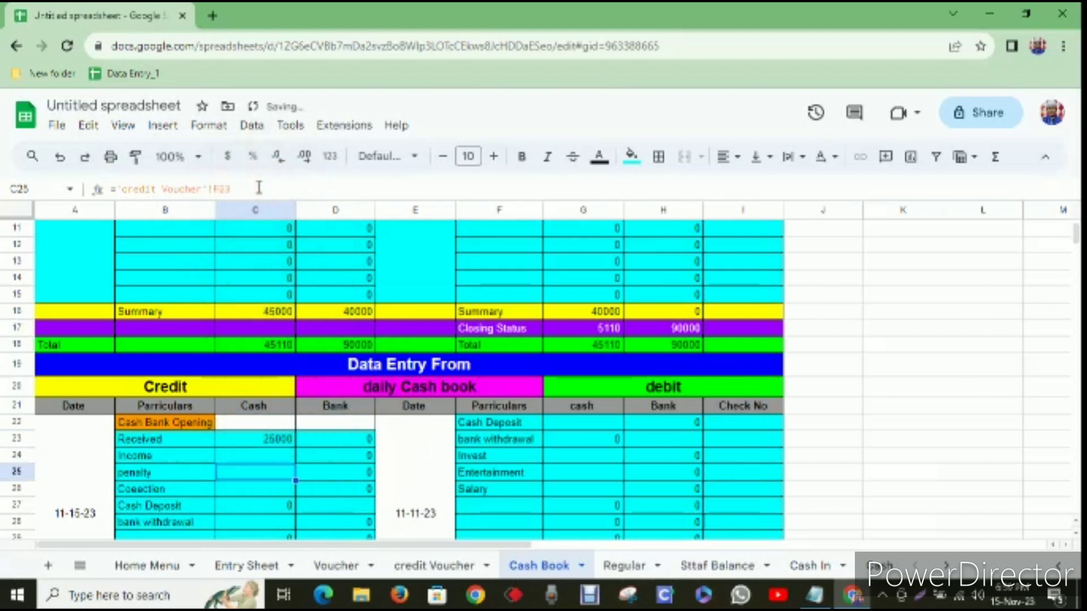
click(250, 185)
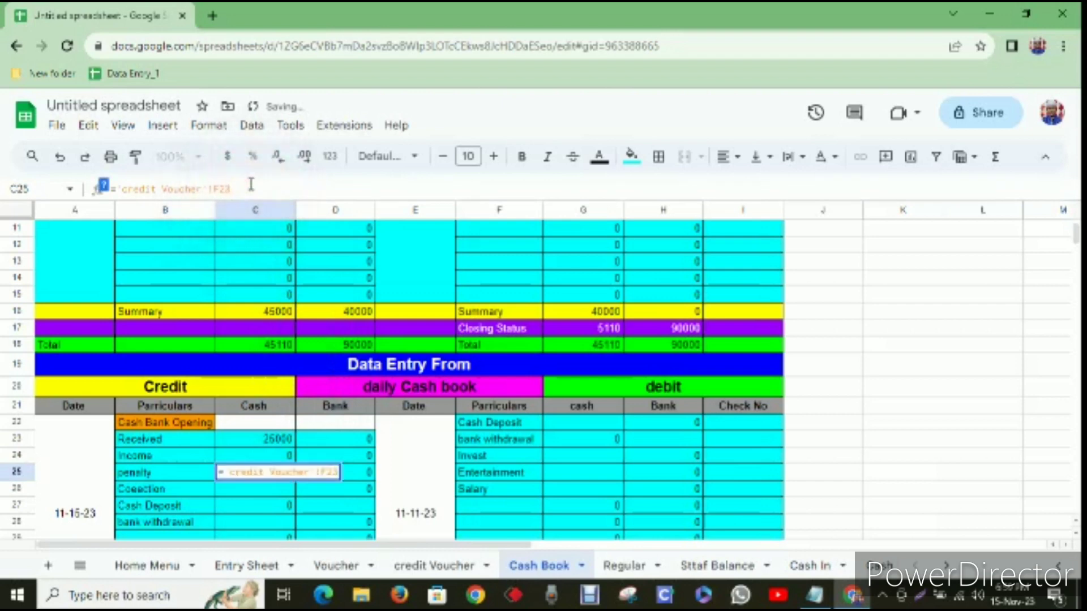
click(285, 483)
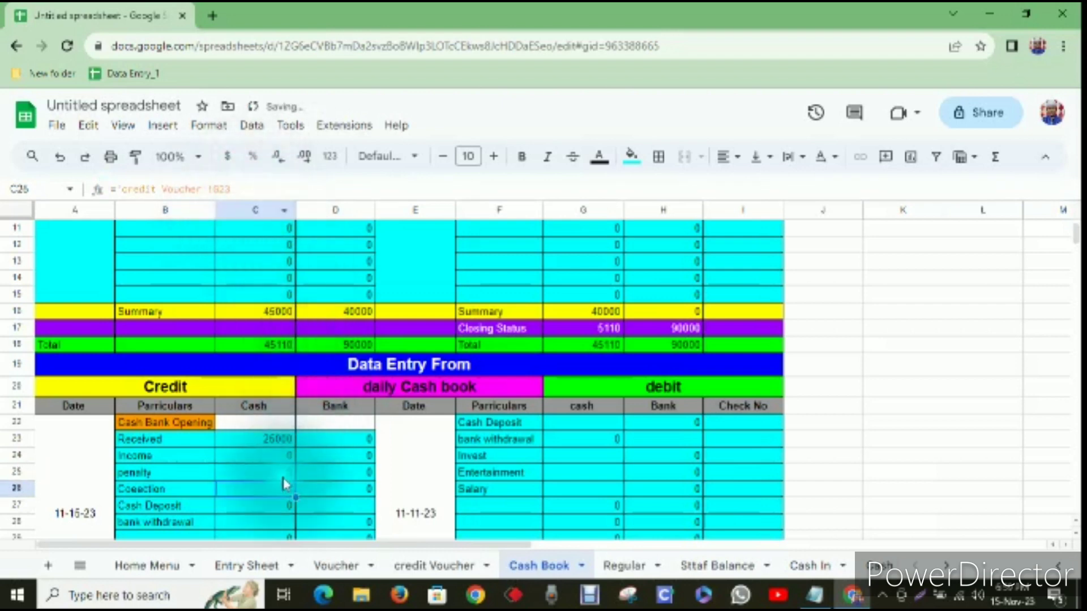
click(258, 184)
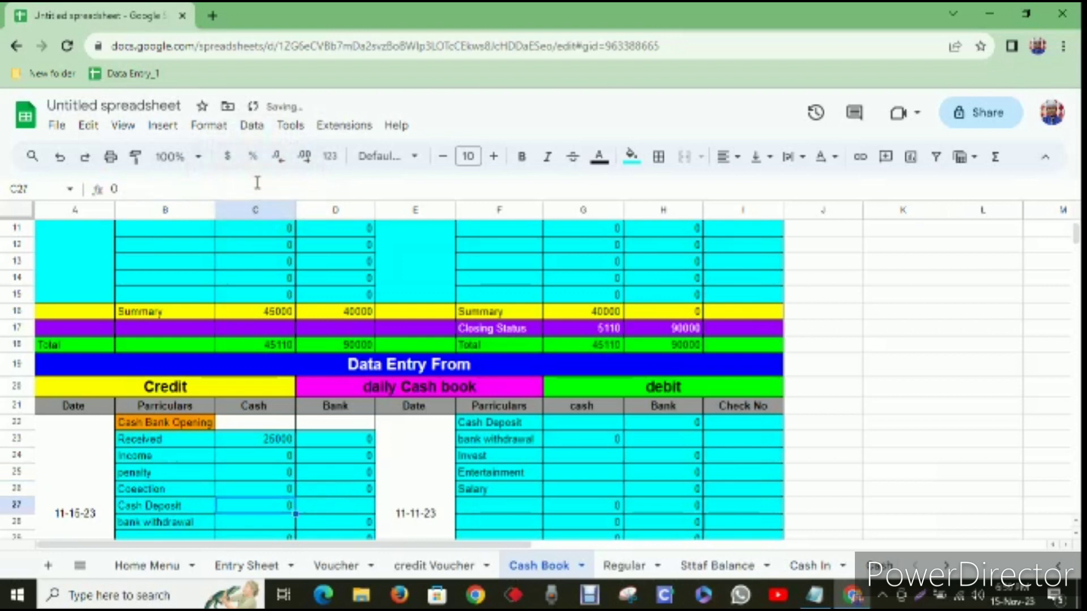
Point the second block's bank withdrawal cash cell C28 to credit Voucher I6.
scroll(362, 473, down, 1)
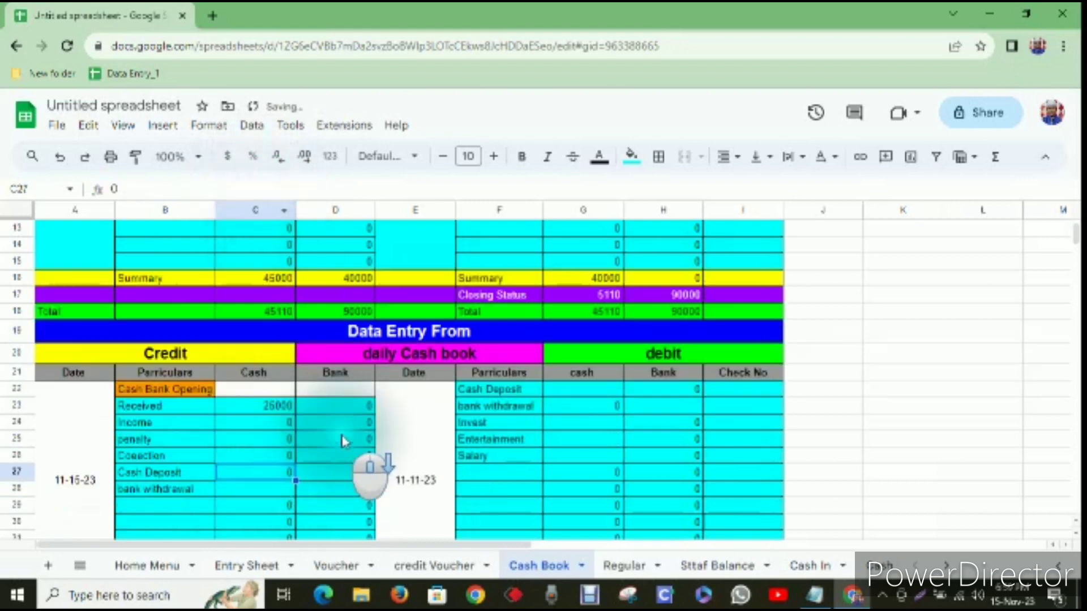
click(267, 486)
click(257, 187)
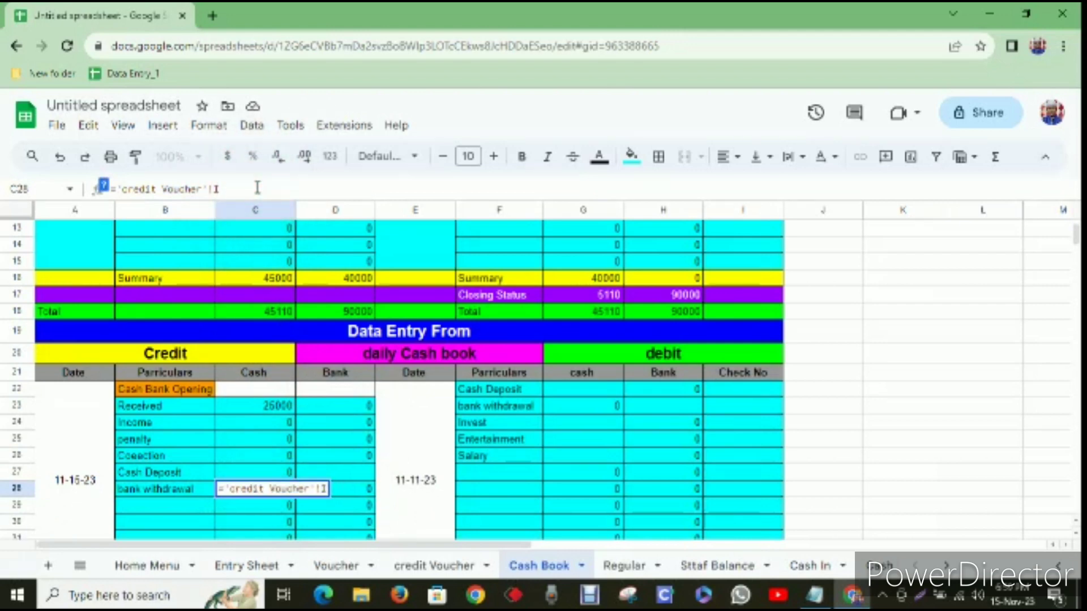
key(Return)
Point the second block's Cash Deposit bank cell D27 on the credit side to credit Voucher H6.
scroll(363, 417, down, 2)
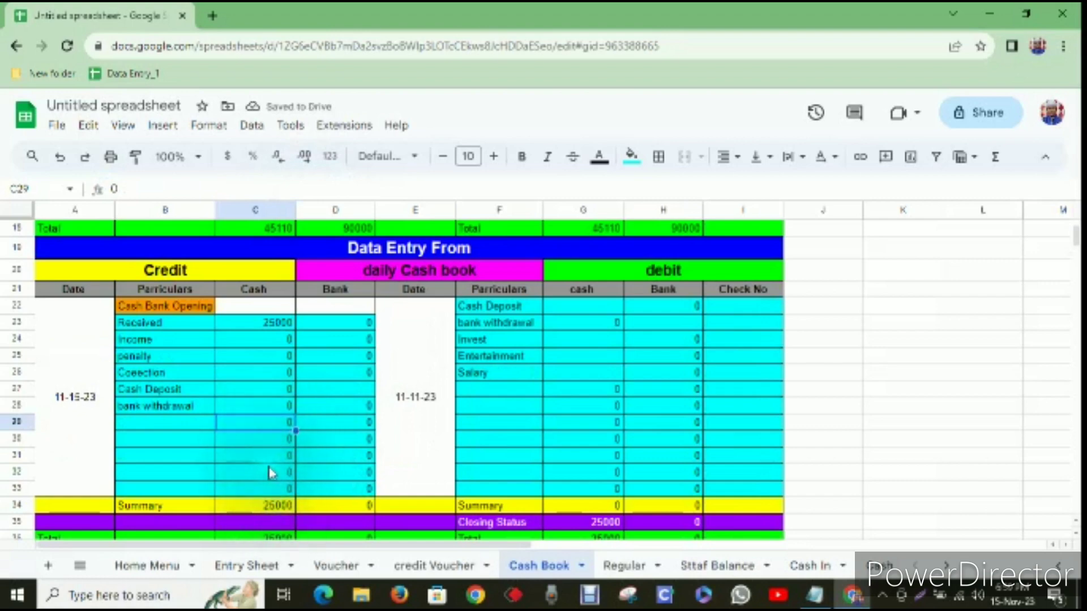
scroll(336, 435, up, 2)
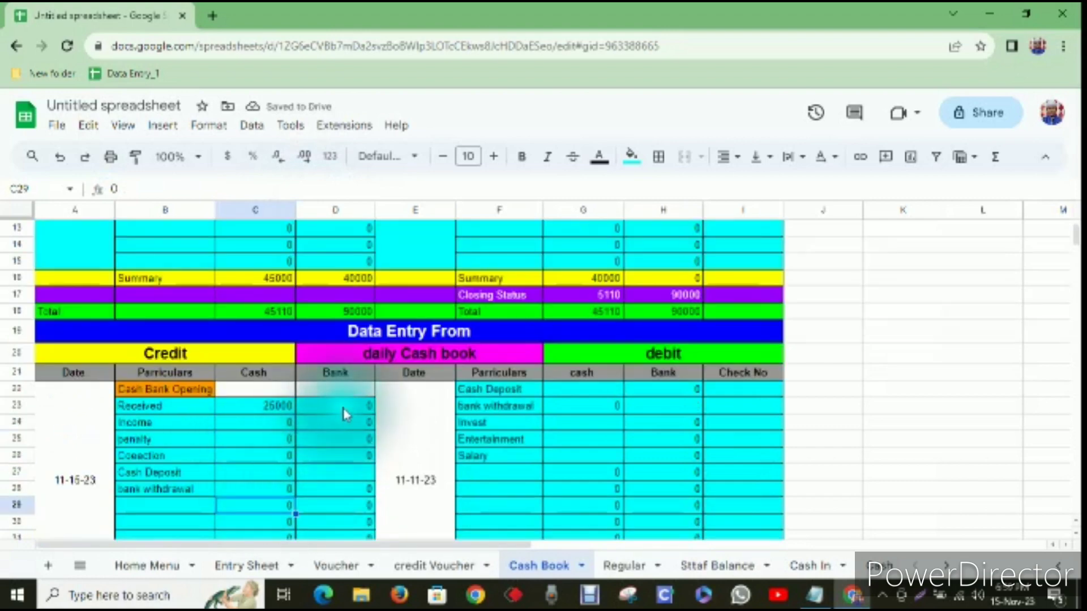
scroll(344, 410, up, 1)
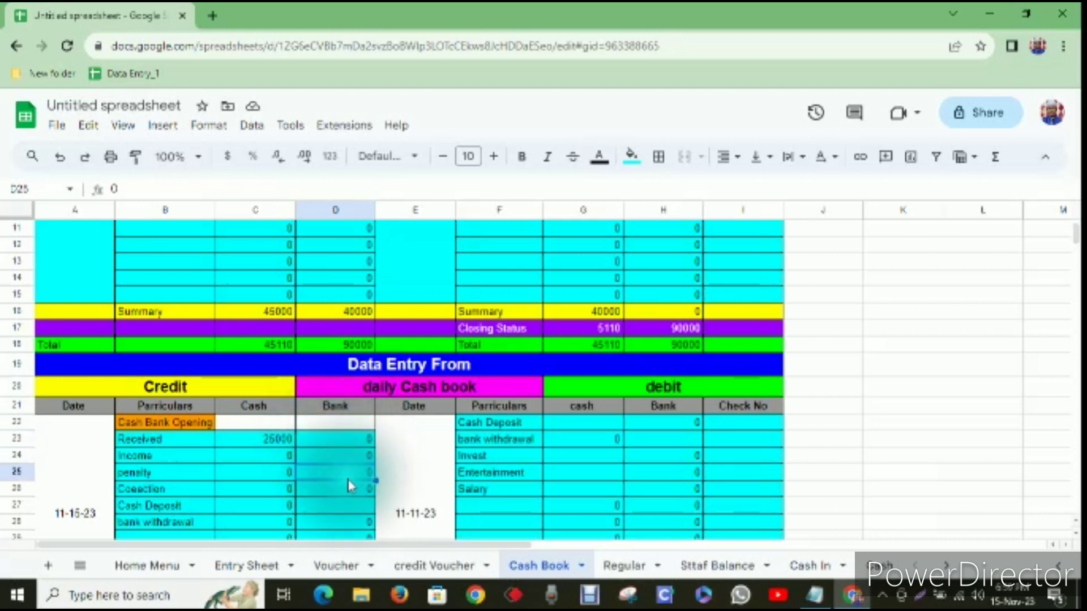
scroll(353, 498, down, 2)
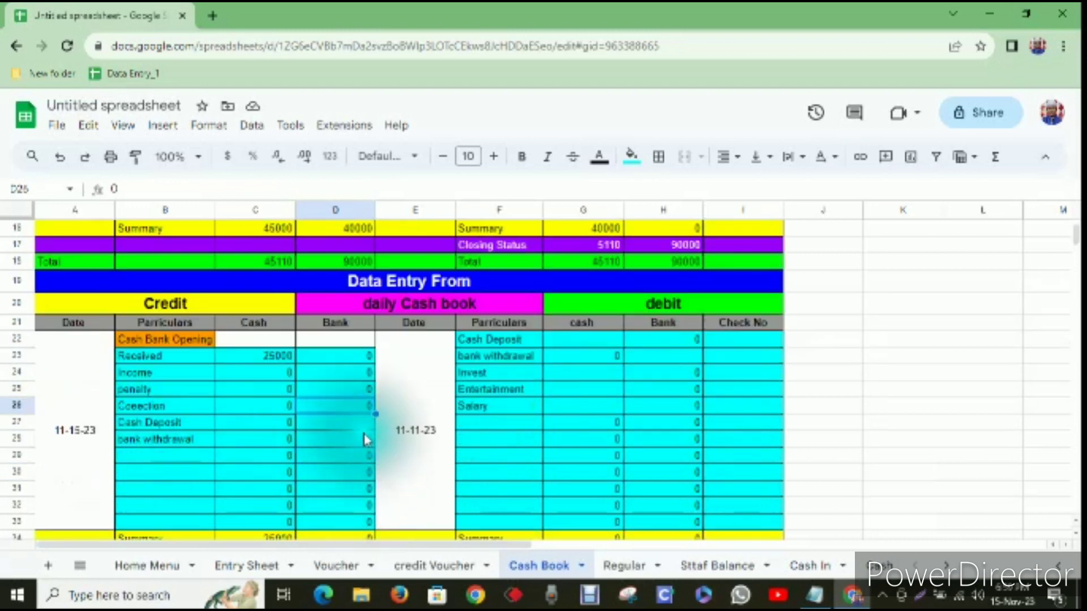
click(253, 184)
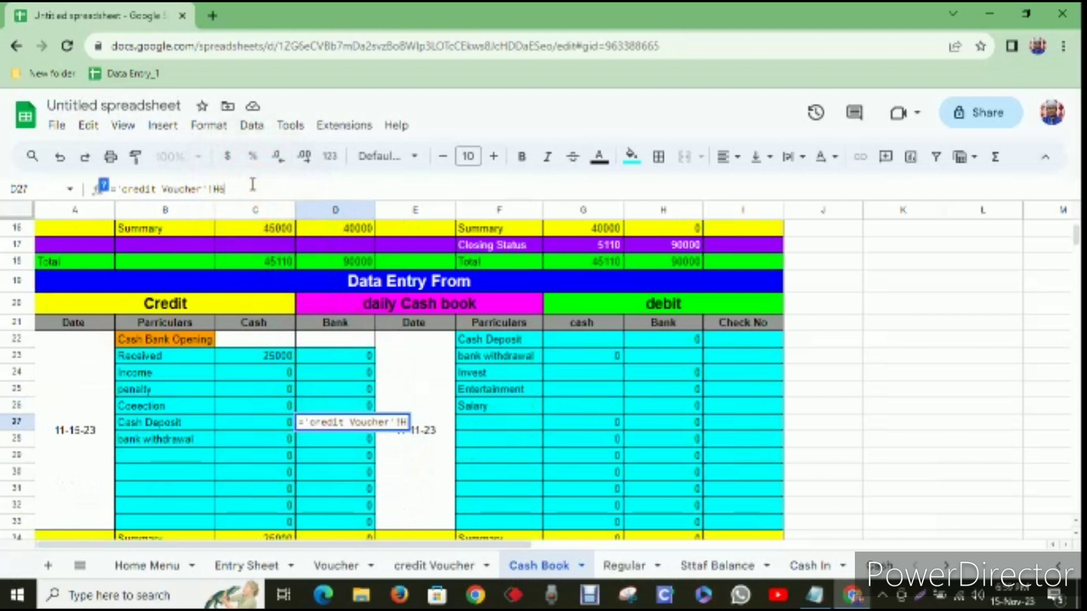
key(Return)
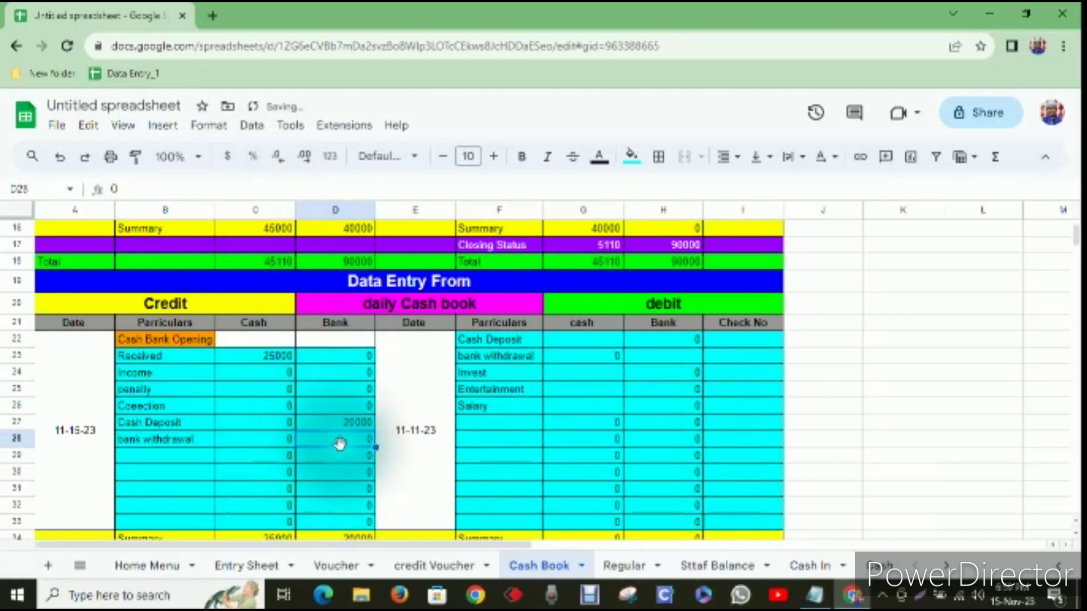
Point the second block's debit-side Cash Deposit cash cell G22 to credit Voucher L6.
click(616, 339)
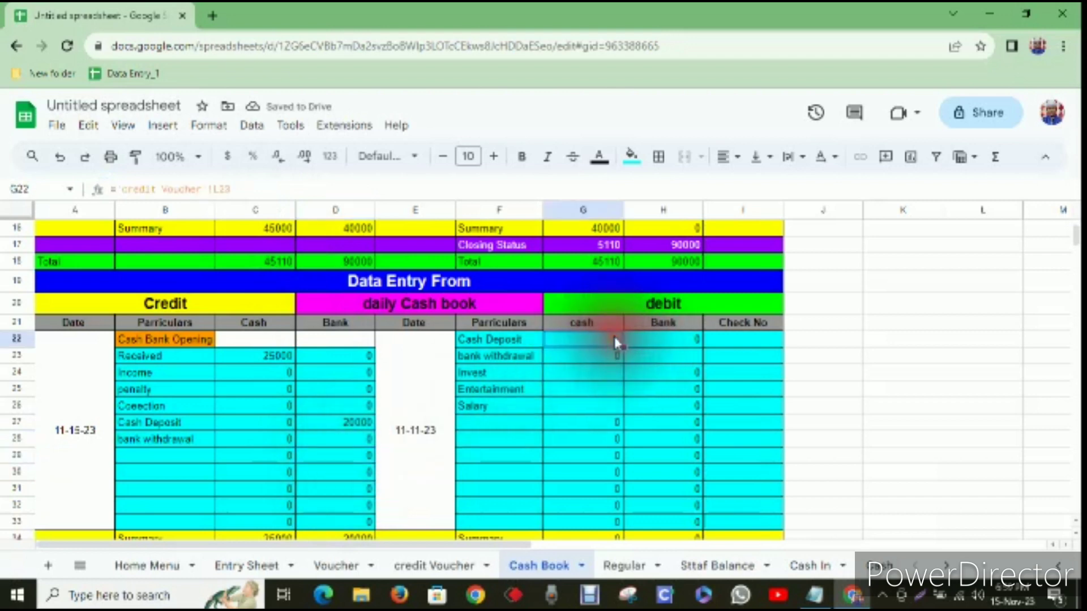
click(327, 190)
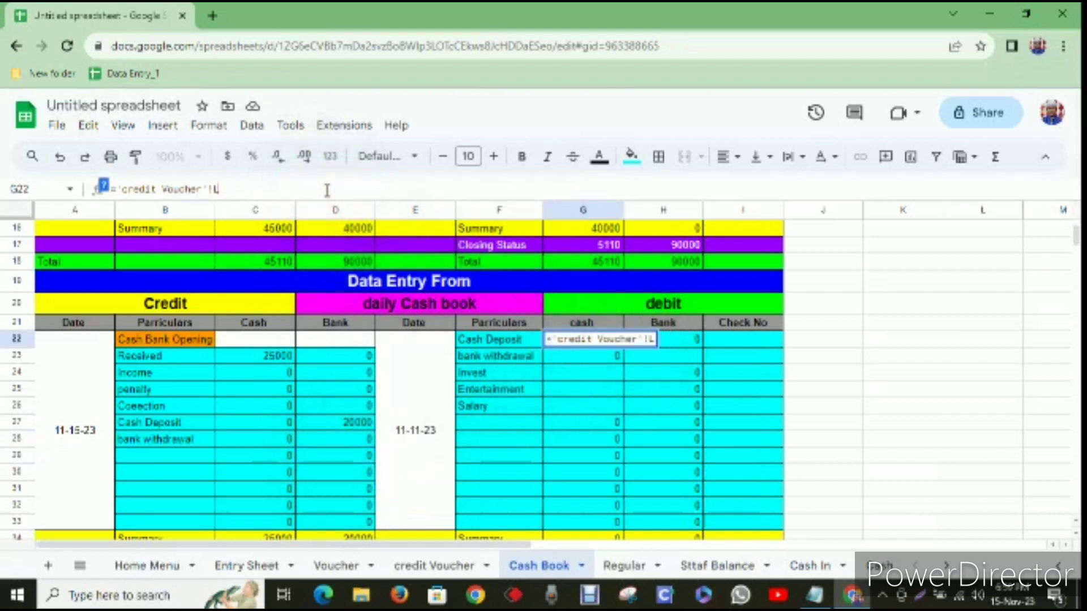
key(Return)
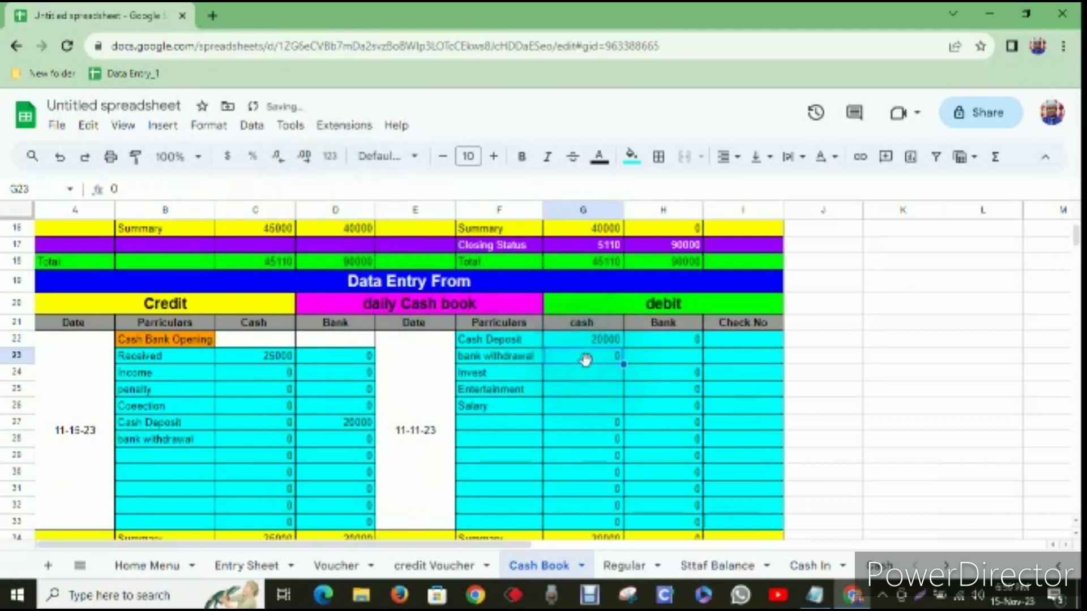
Relink the second block's debit-side Invest, Entertainment and Salary cash cells G24:G26 to row 6 of credit Voucher.
click(259, 184)
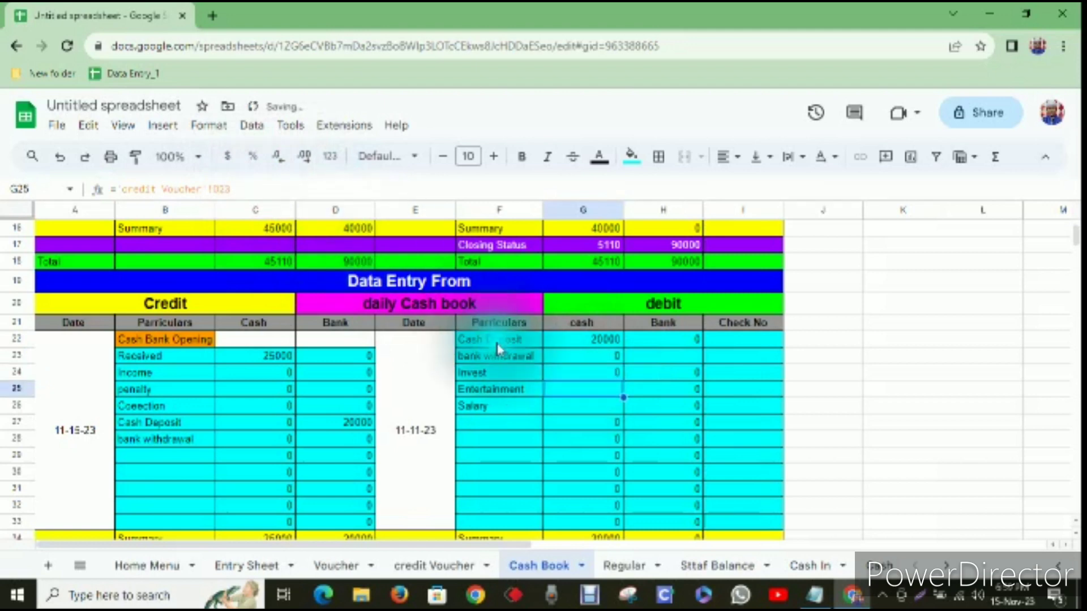
click(326, 189)
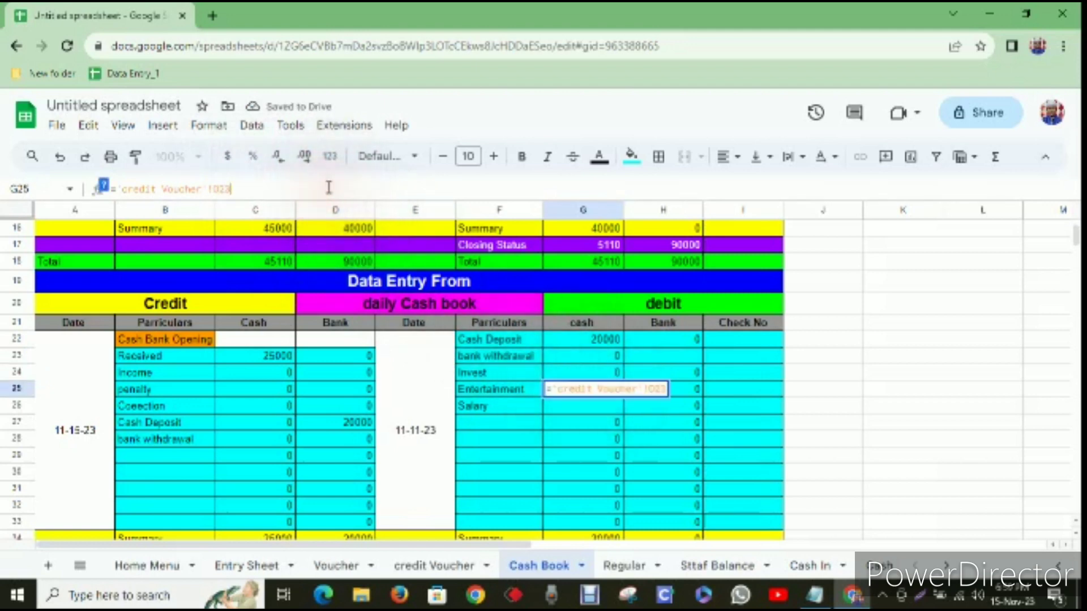
key(Return)
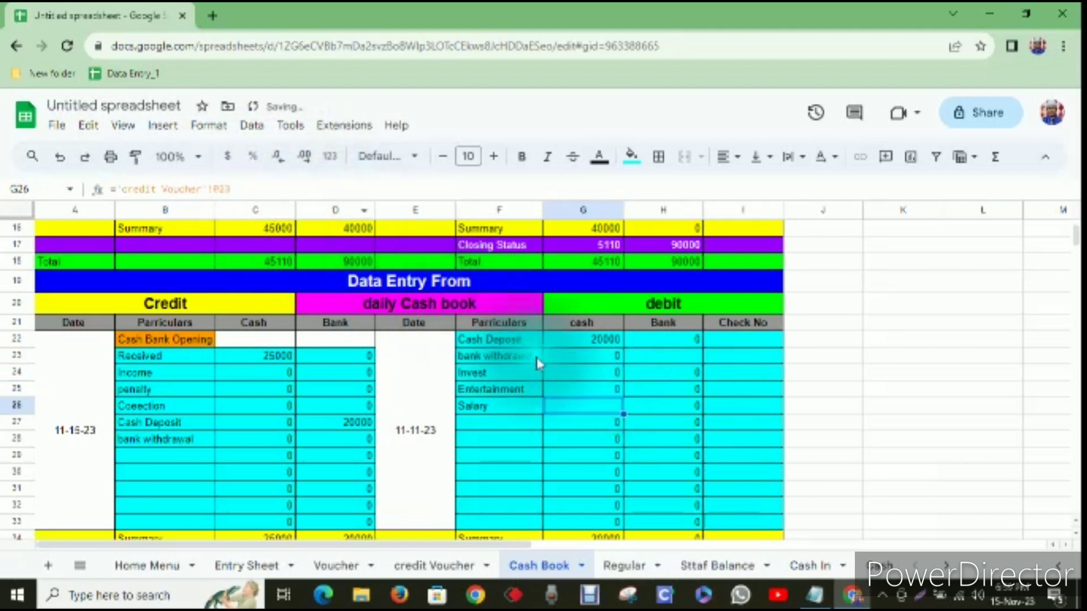
click(280, 188)
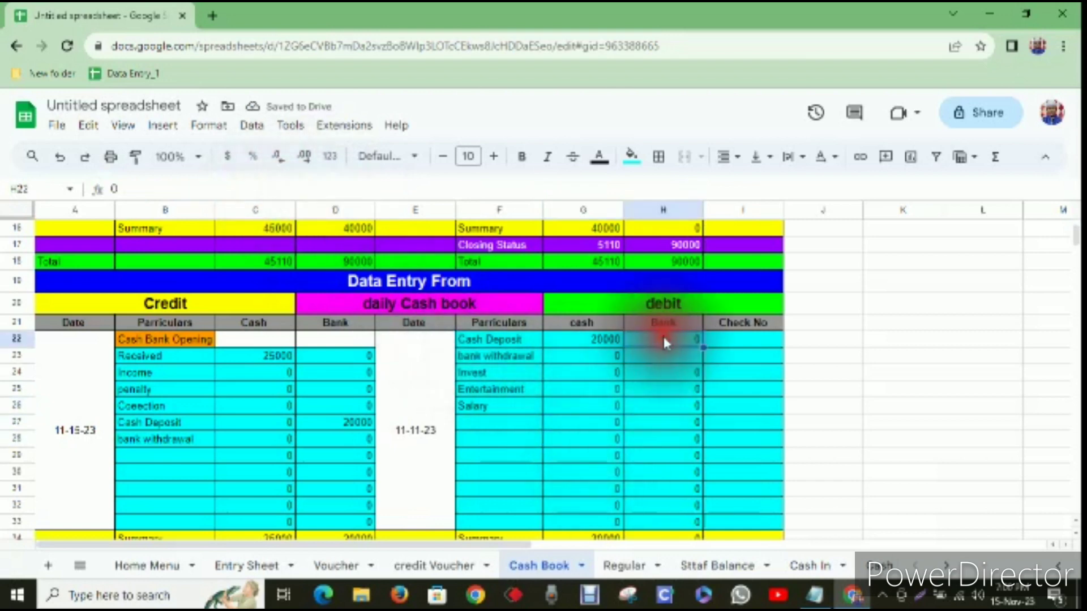
Point the second block's debit-side bank withdrawal cell H23 in the Bank column to credit Voucher M6.
click(657, 356)
click(307, 190)
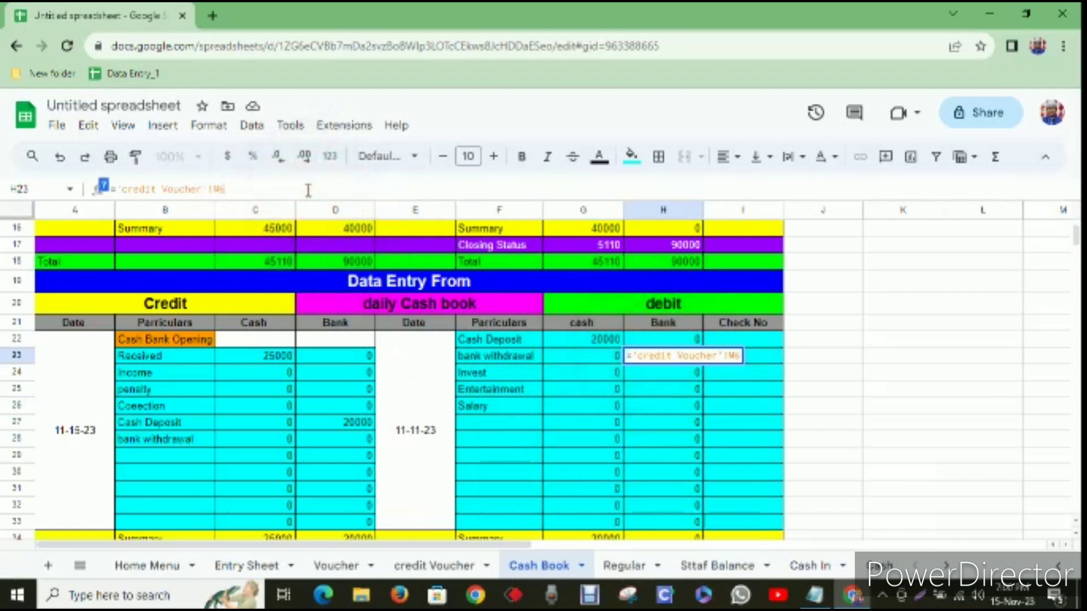
key(Return)
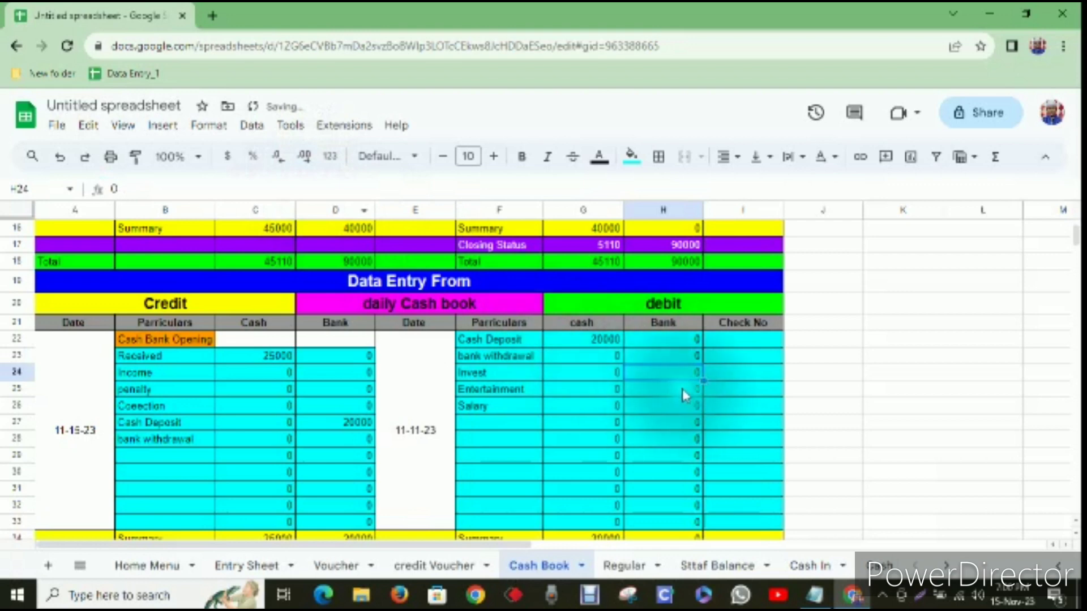
click(680, 410)
click(691, 467)
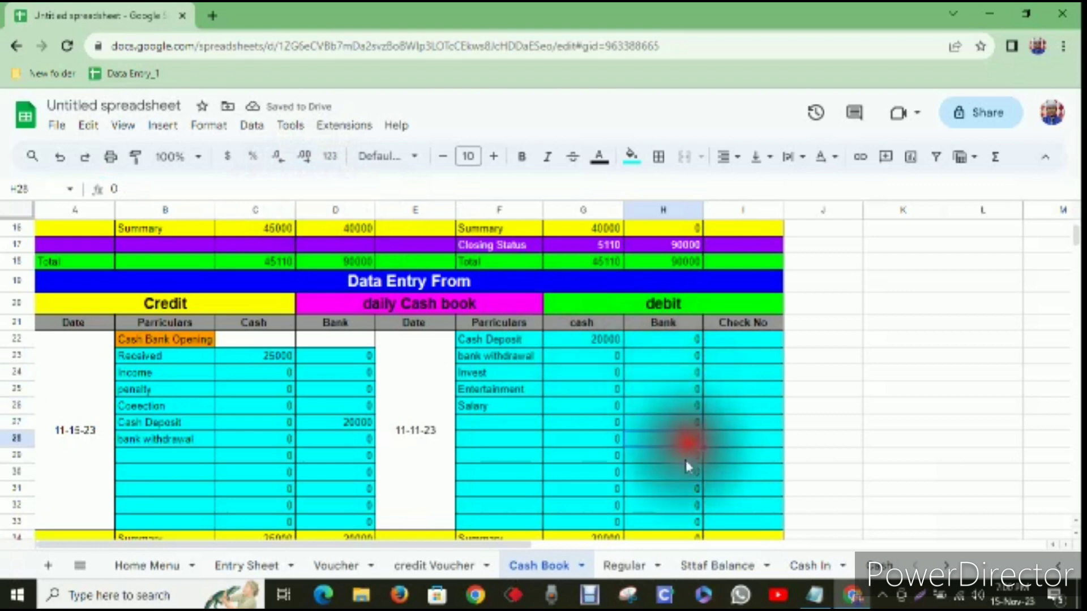
Fill the second block's merged date cells A22:A33 and E22:E33 with cyan.
scroll(538, 452, up, 1)
click(87, 412)
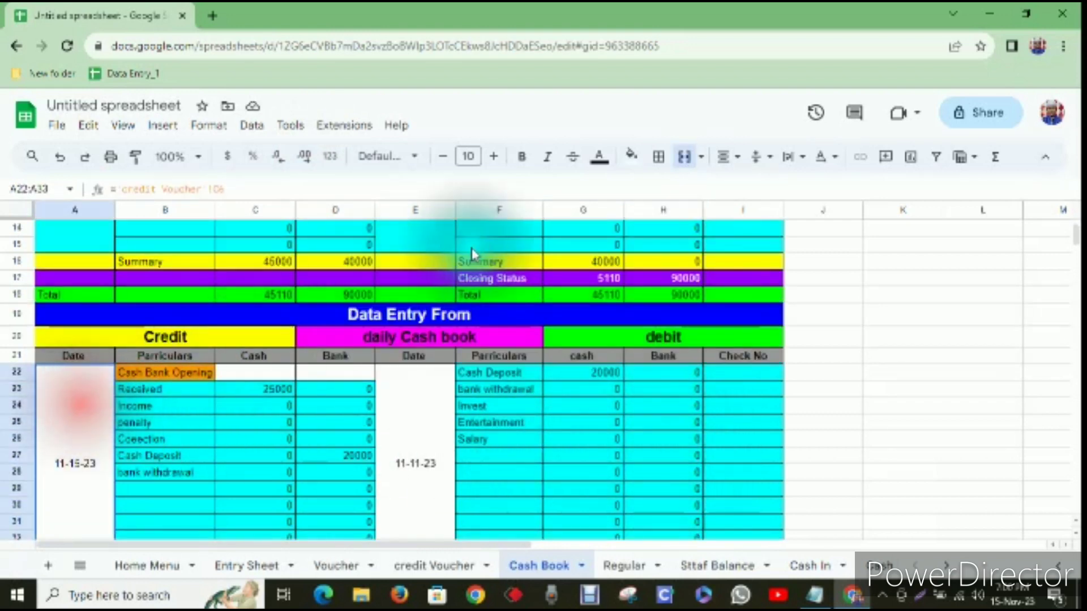
click(447, 390)
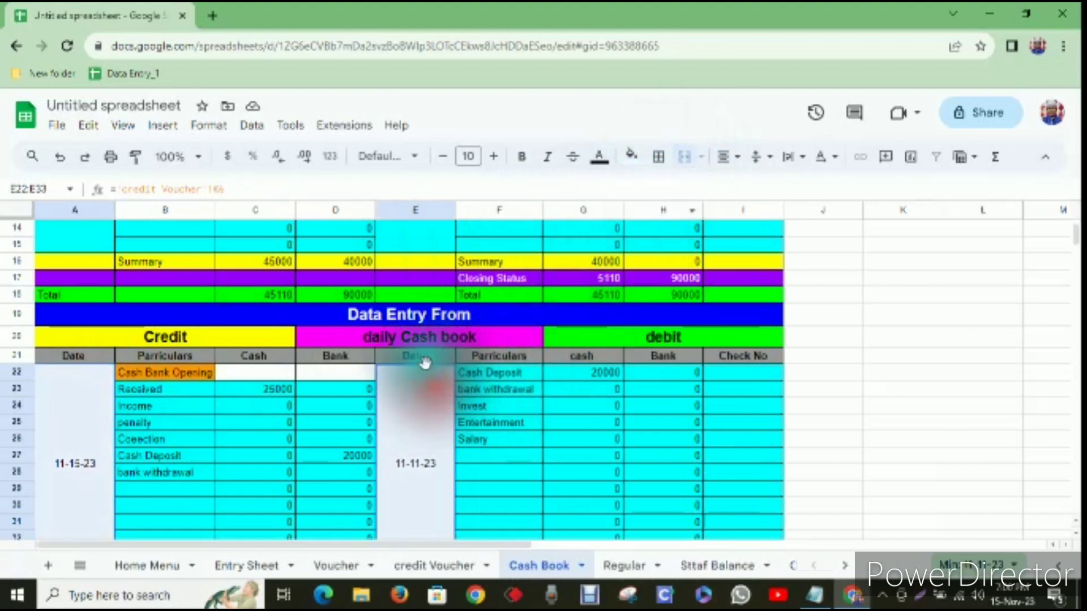
click(631, 155)
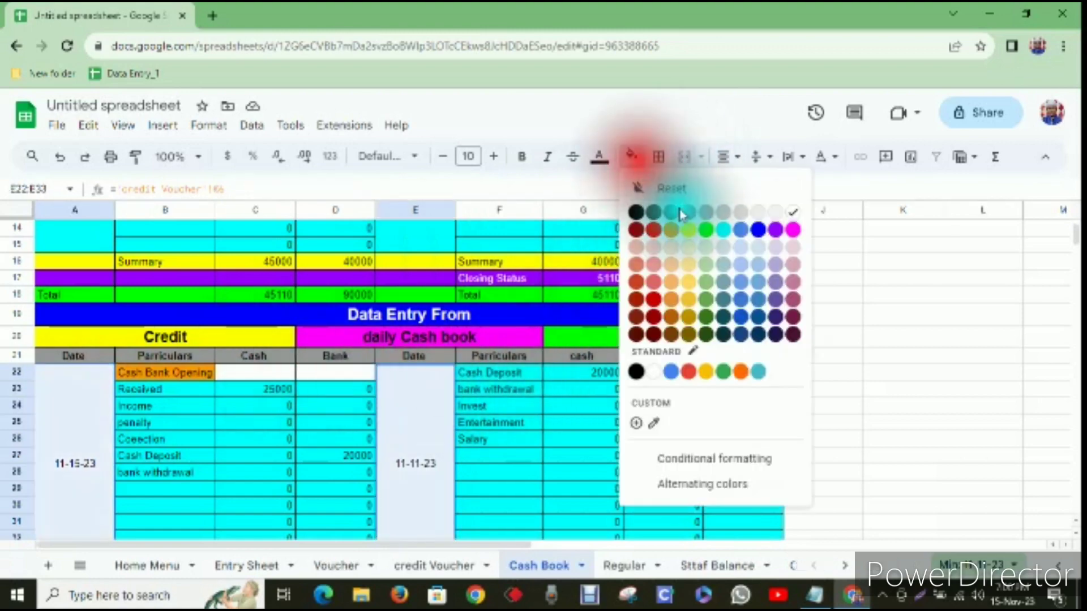
click(723, 229)
click(900, 388)
Review the first two Cash Book blocks and check them against the entry rows on the credit Voucher sheet.
scroll(557, 447, up, 2)
scroll(556, 448, down, 5)
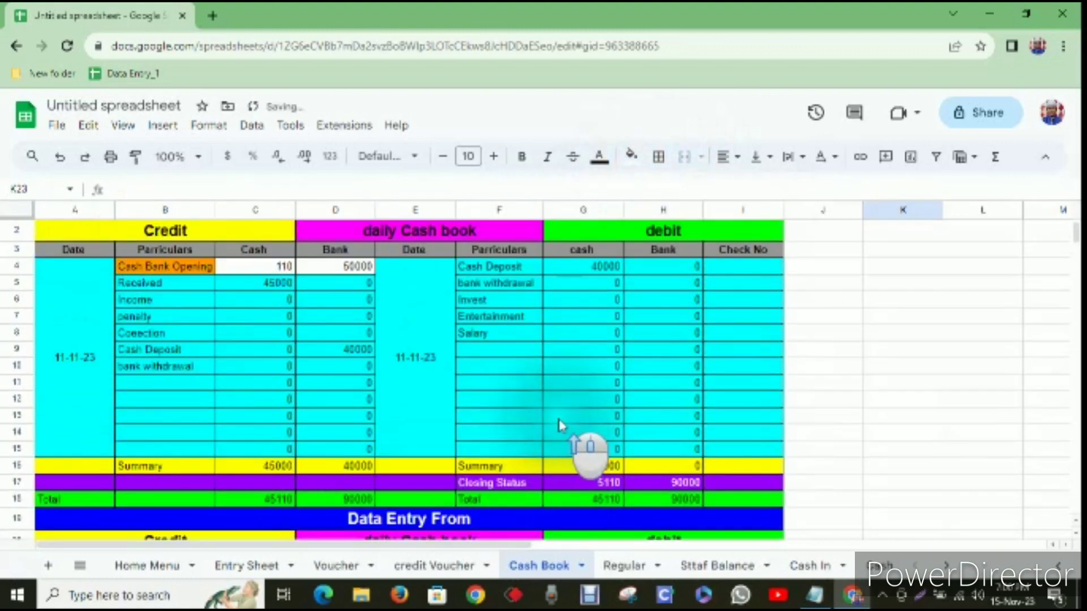
scroll(404, 366, up, 2)
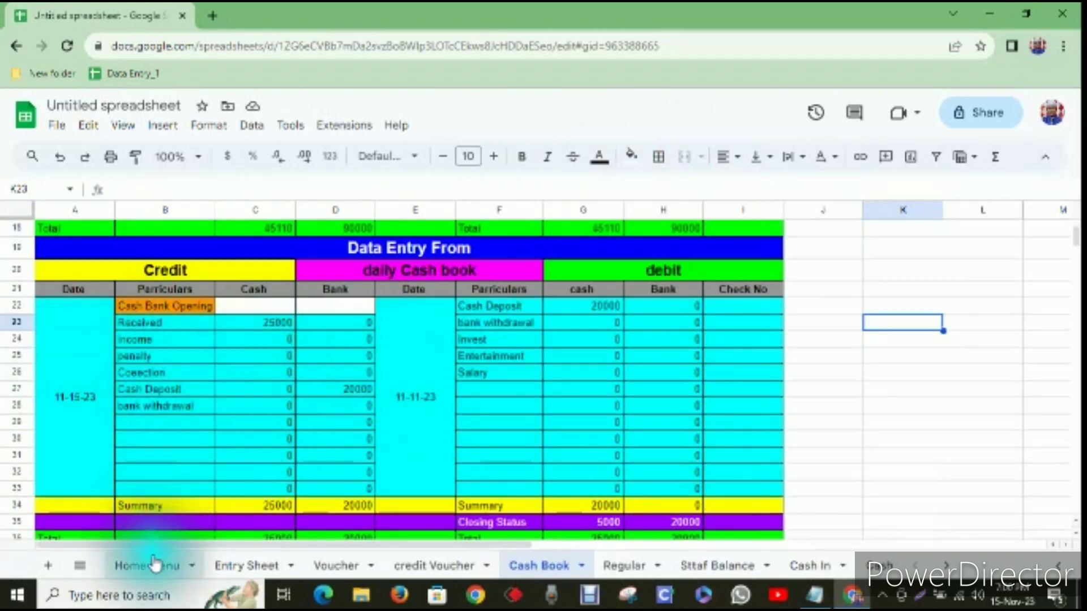
click(422, 565)
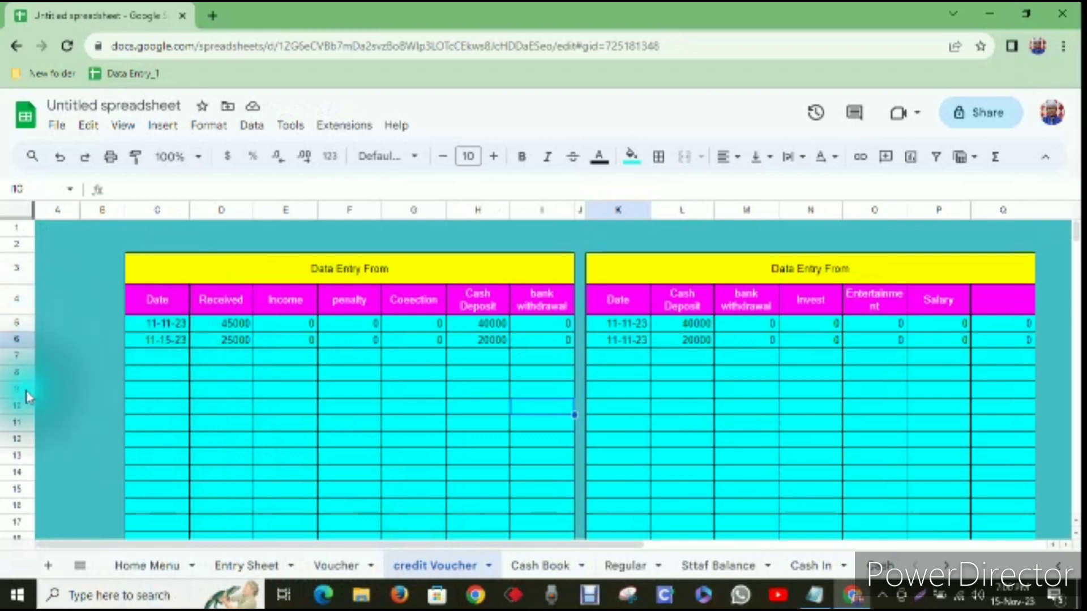
scroll(201, 456, down, 4)
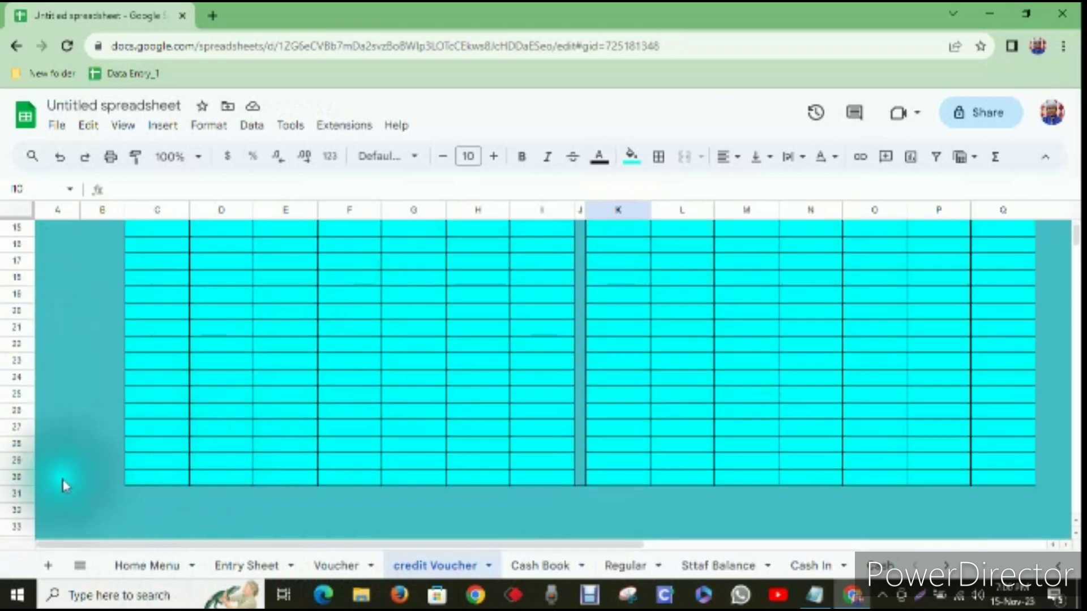
click(538, 565)
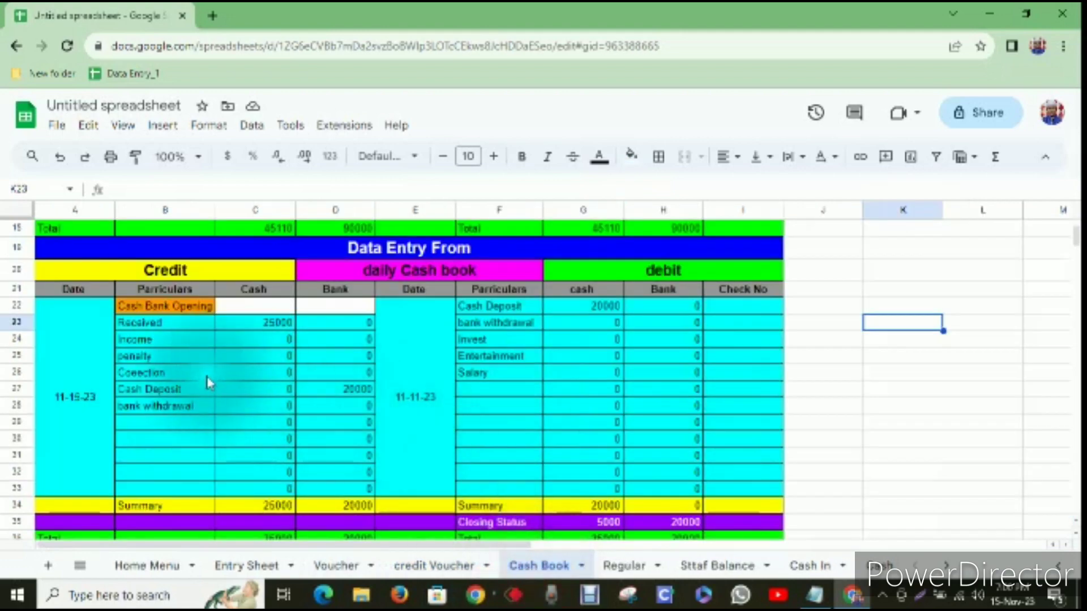
scroll(170, 376, up, 4)
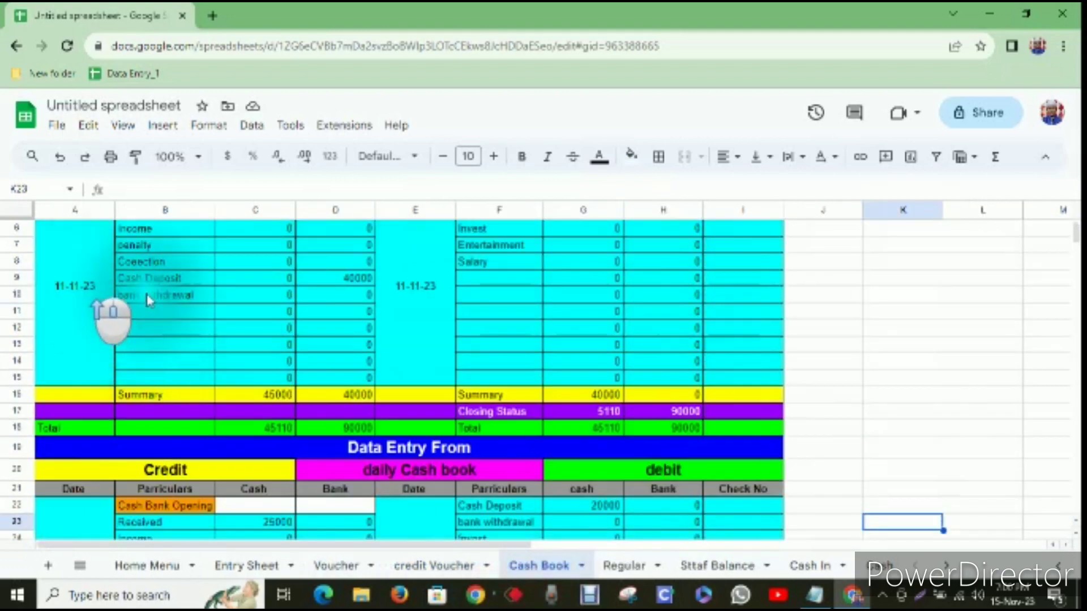
scroll(325, 297, down, 3)
scroll(362, 412, down, 2)
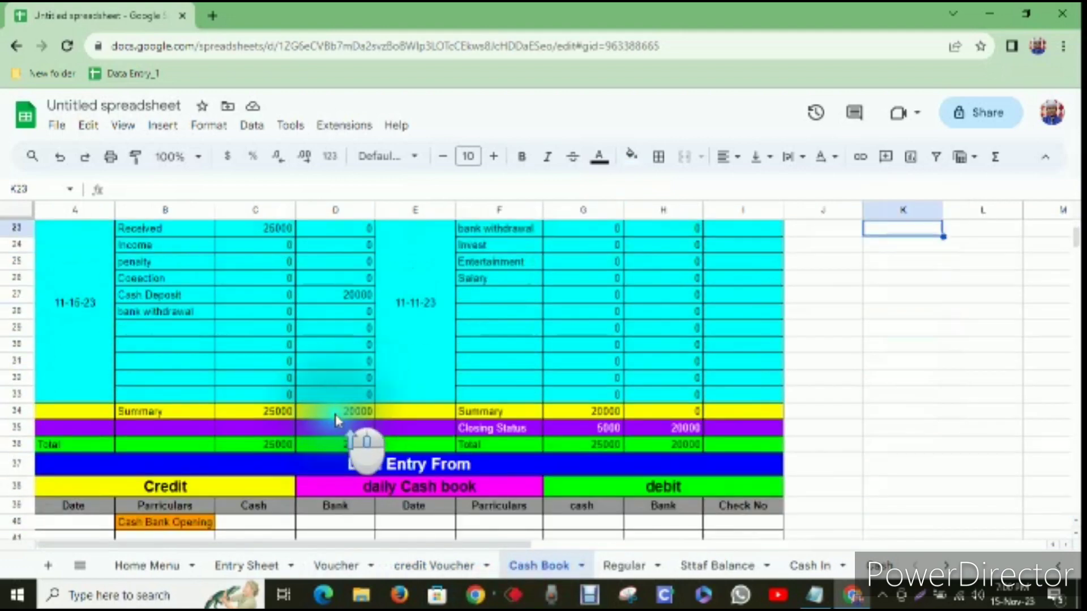
scroll(331, 419, down, 3)
scroll(170, 408, up, 2)
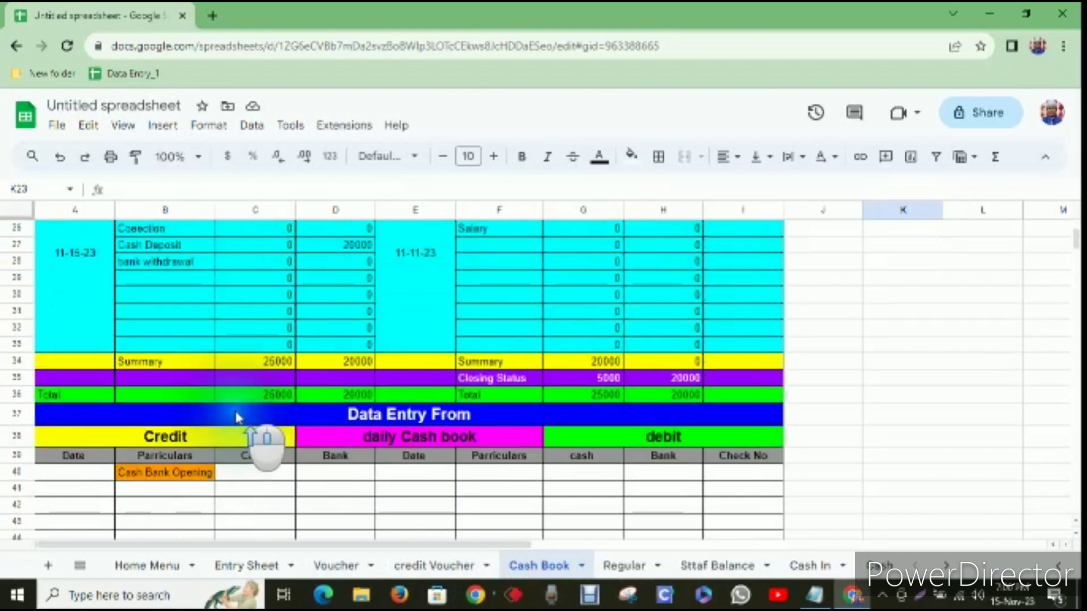
scroll(249, 385, up, 3)
click(272, 327)
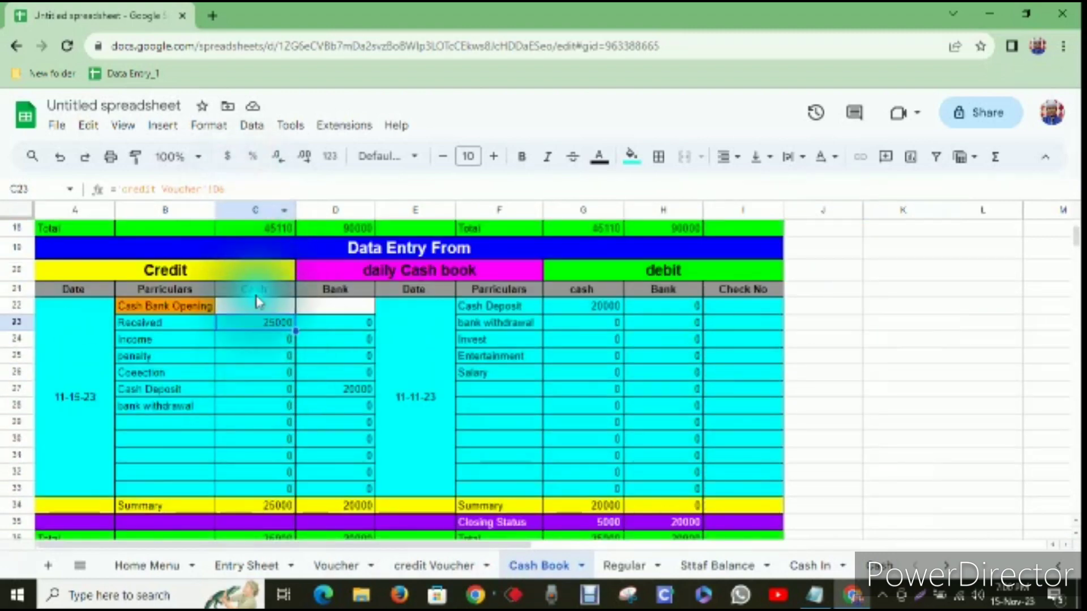
Look through the blank daily blocks further down the Cash Book sheet and return to the first block.
scroll(276, 447, down, 3)
scroll(260, 478, down, 10)
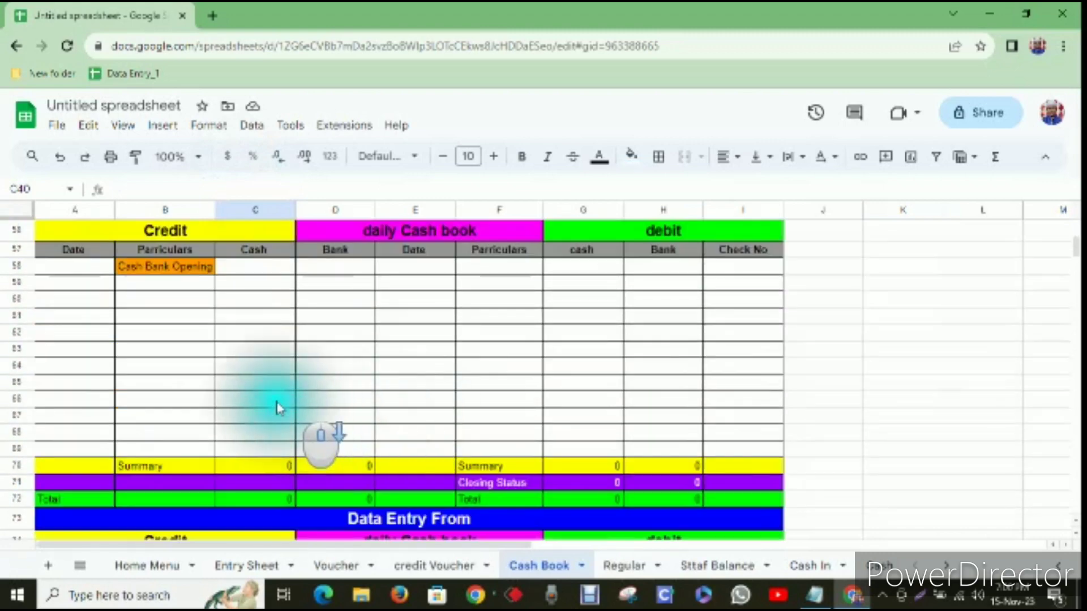
click(263, 382)
scroll(357, 394, down, 5)
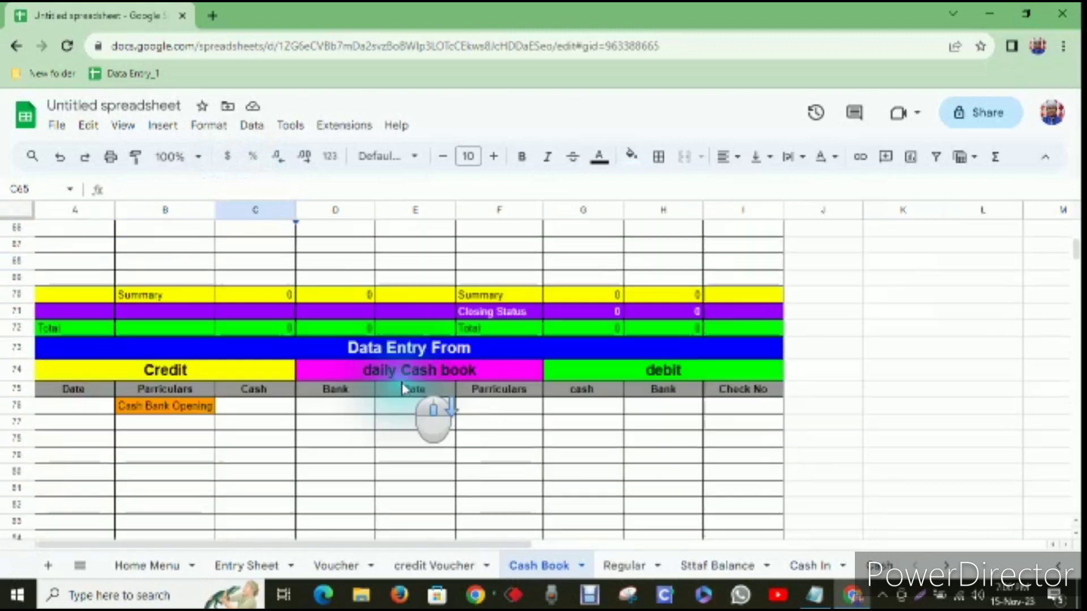
click(267, 400)
scroll(339, 411, down, 3)
click(270, 467)
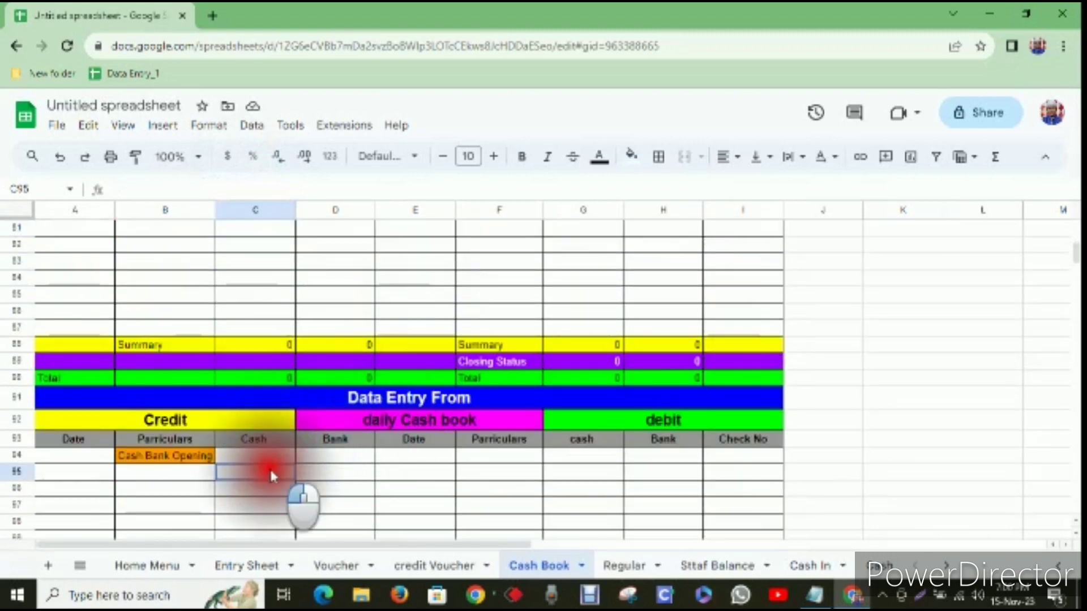
scroll(396, 436, up, 12)
scroll(409, 417, up, 15)
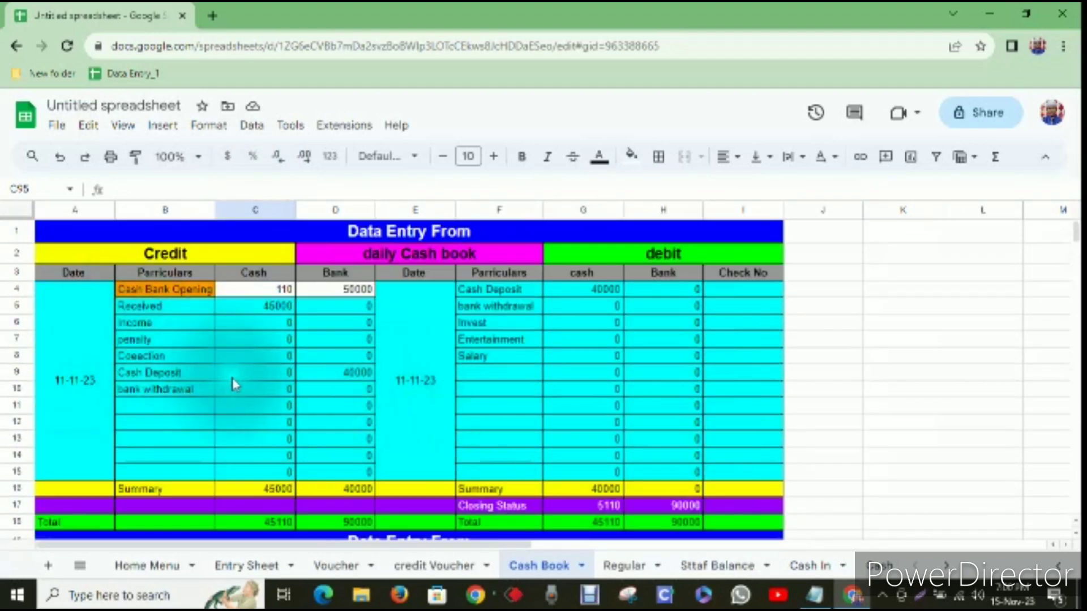
Clear the sample entries from both tables on the credit Voucher sheet, ranges C5:I7 and K5:Q7.
click(430, 565)
scroll(260, 306, up, 3)
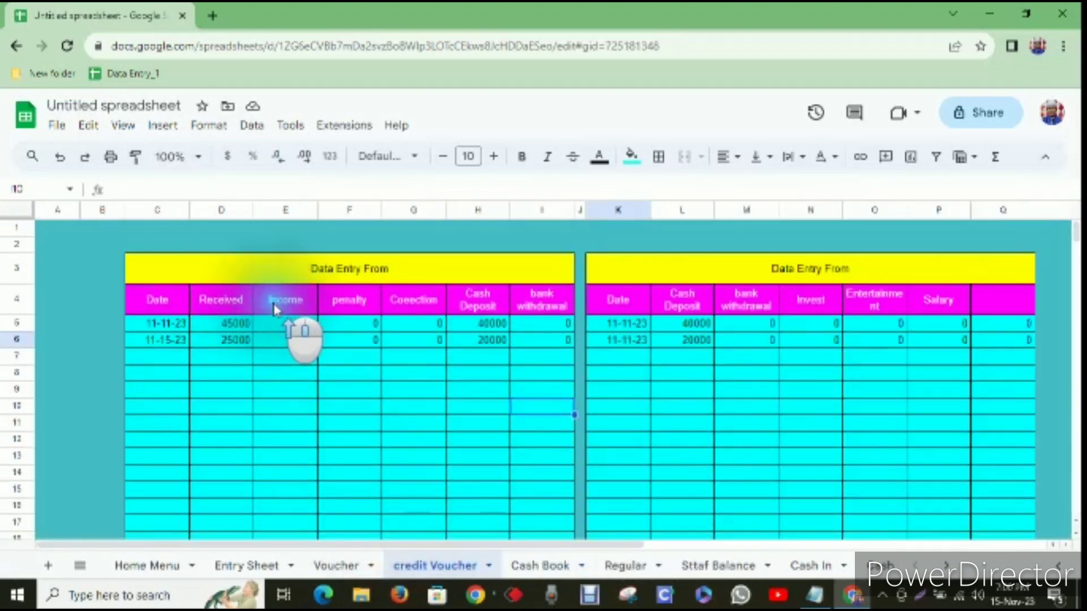
drag(153, 325, 538, 362)
key(Delete)
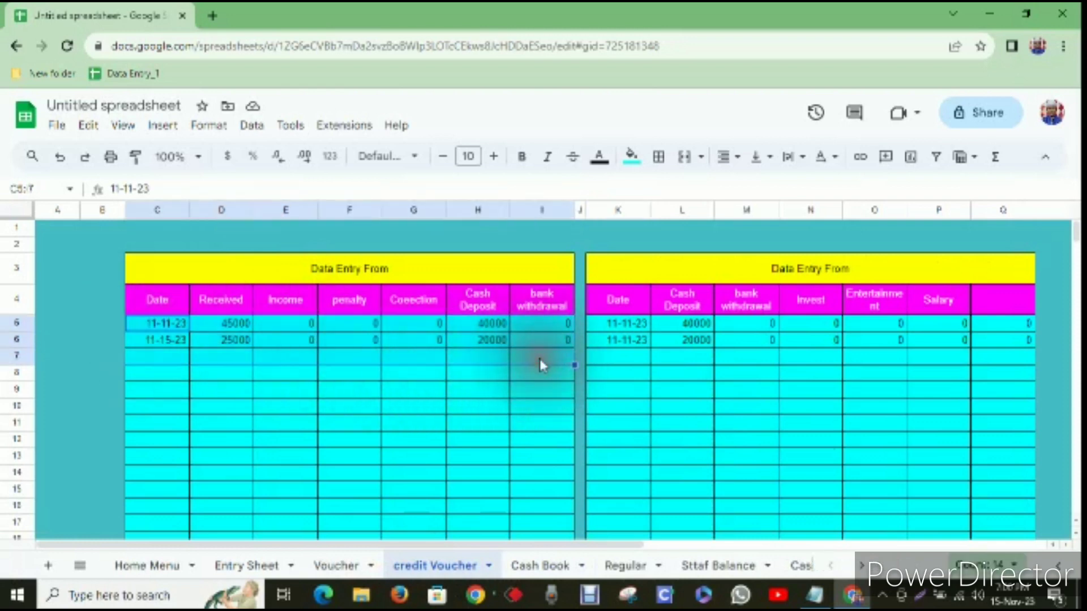
drag(640, 327, 990, 340)
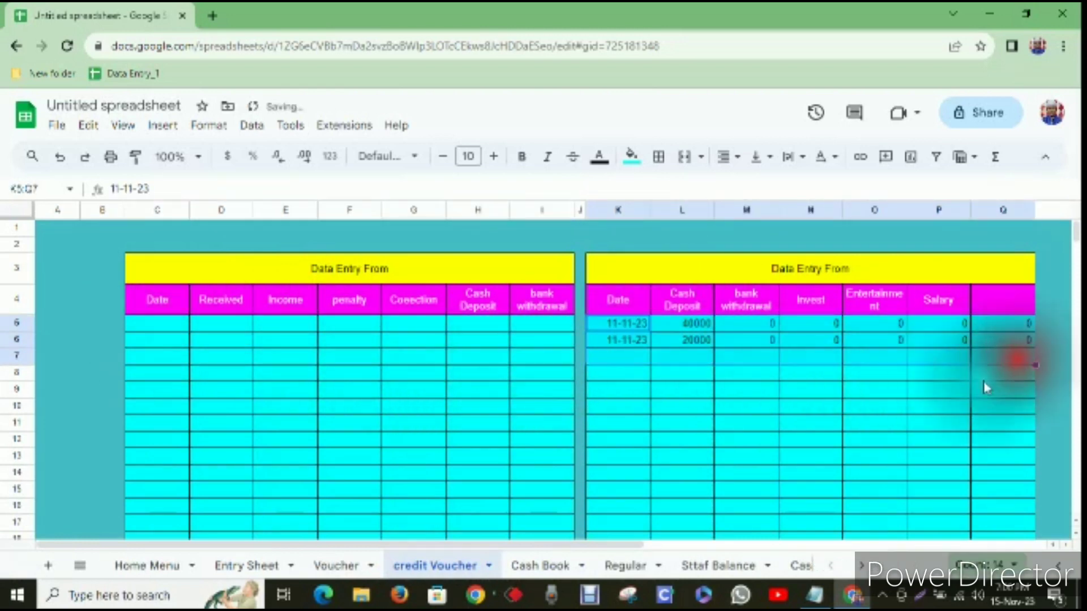
key(Delete)
click(736, 425)
Set the Debit voucher's date on the Voucher sheet to October 1, 2023 with the date picker.
click(340, 565)
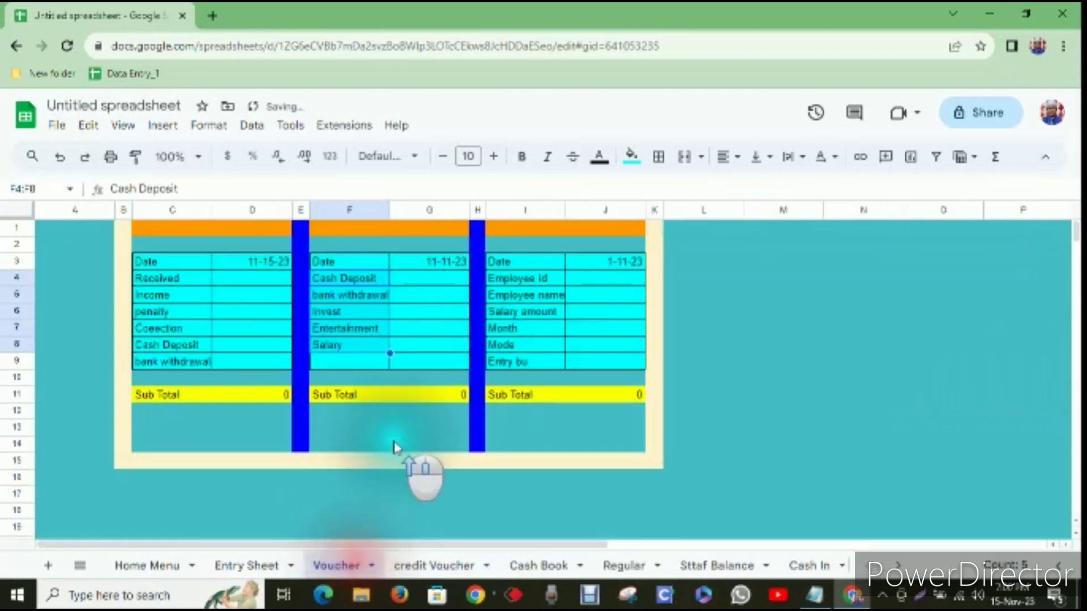
double_click(253, 270)
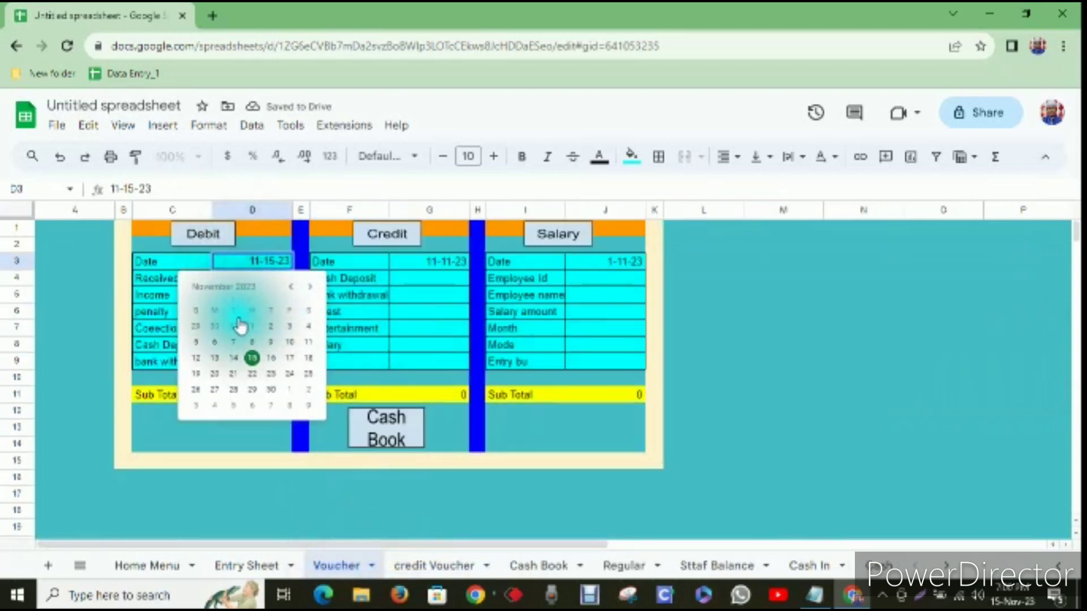
click(308, 287)
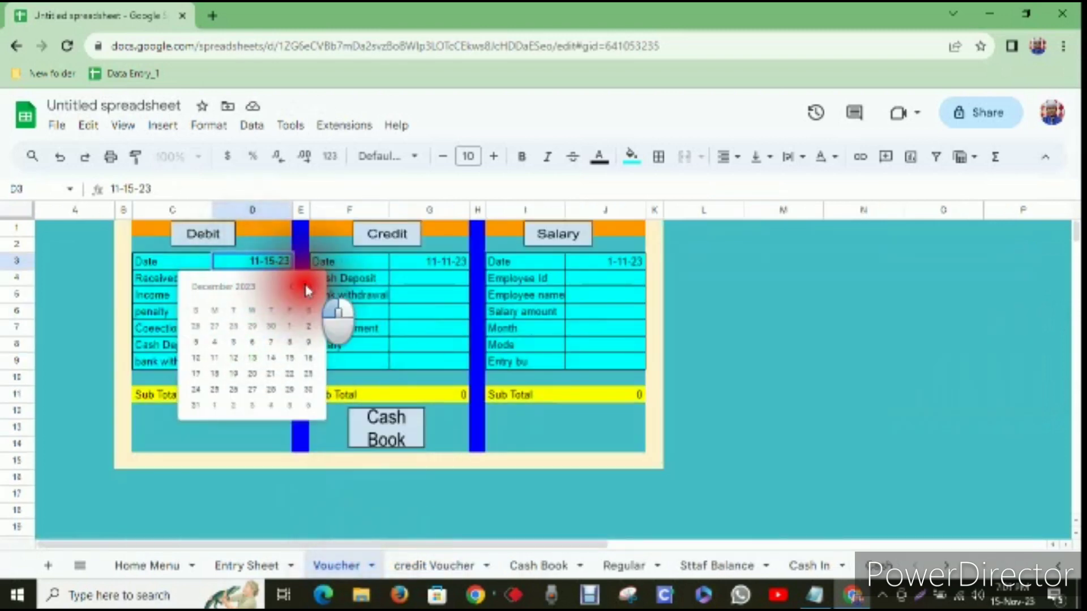
click(307, 288)
click(307, 287)
click(308, 288)
click(308, 287)
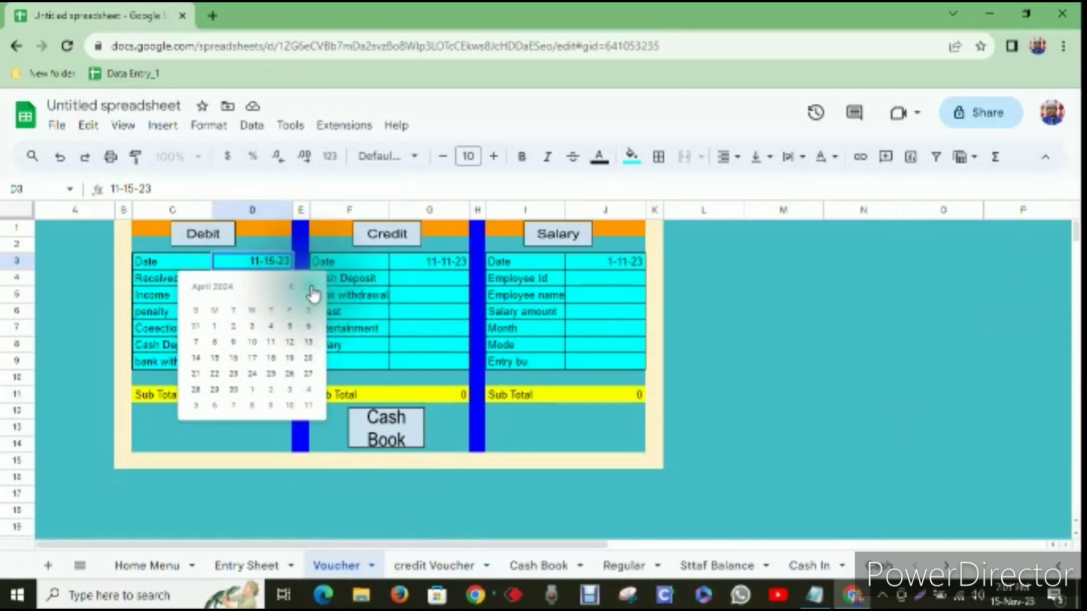
click(308, 287)
click(293, 288)
click(293, 288)
click(293, 288)
click(293, 288)
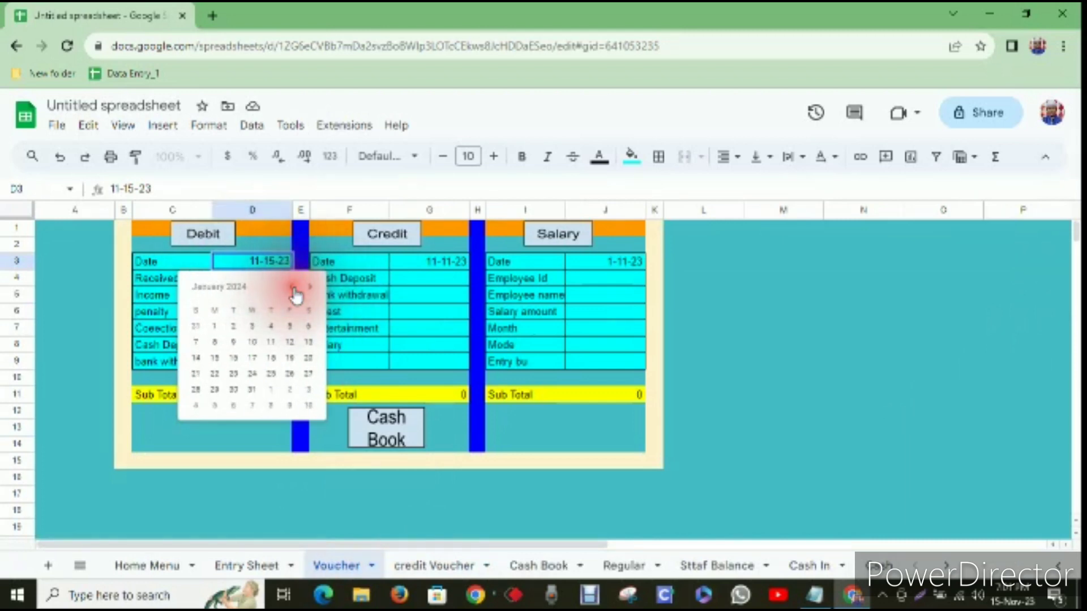
click(293, 288)
click(293, 288)
click(293, 288)
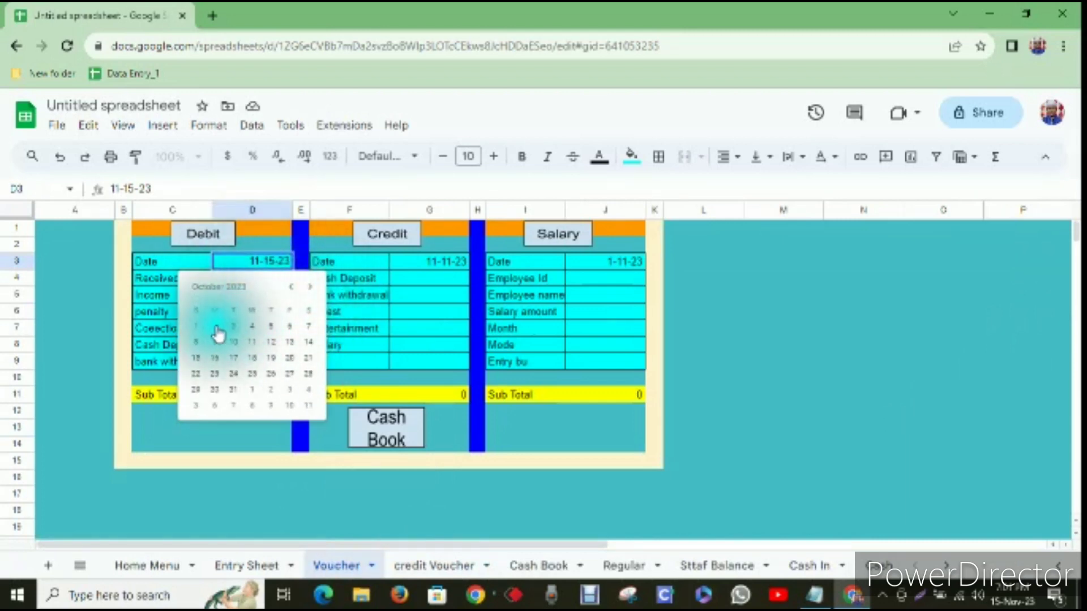
click(197, 328)
Fill in the Debit voucher with Received 30000, Income 20000, penalty 50, Coeection 30000, Cash Deposit 80000 and bank withdrawal 0, and submit it.
click(256, 278)
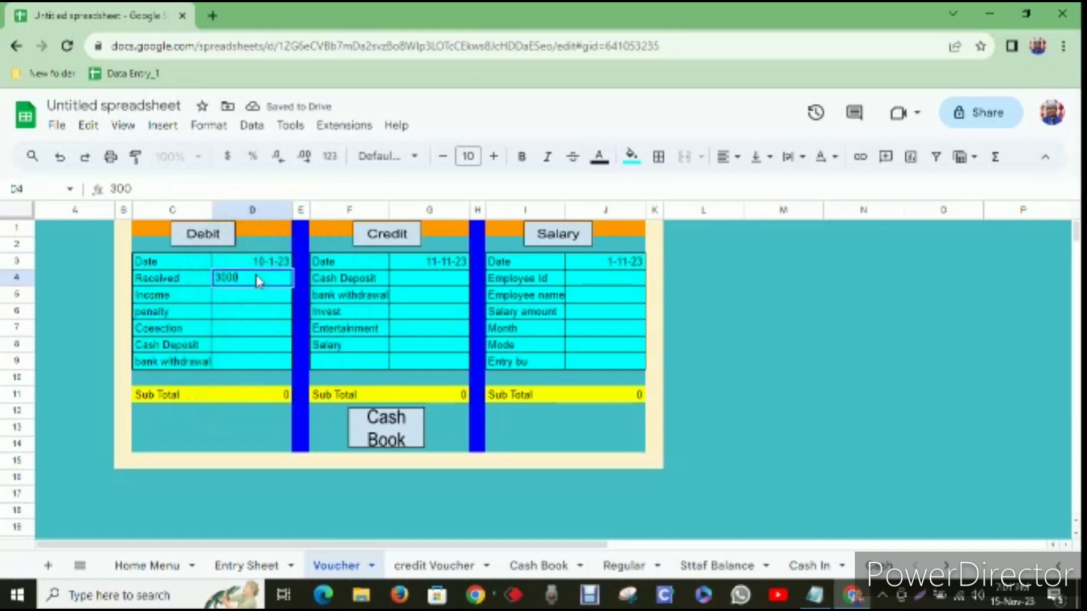
key(Return)
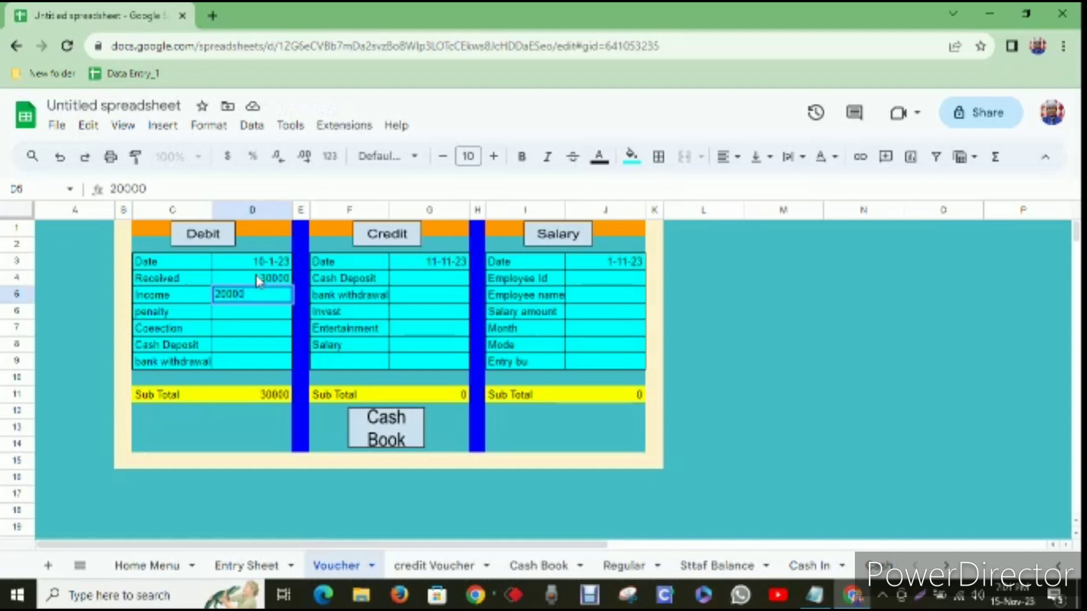
key(Return)
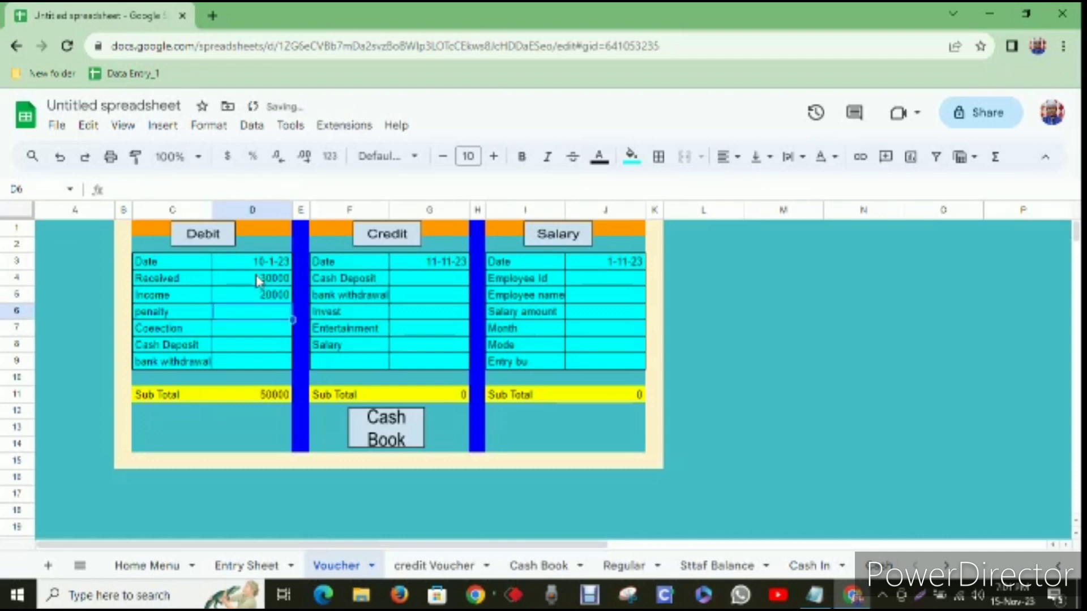
text(50)
key(Return)
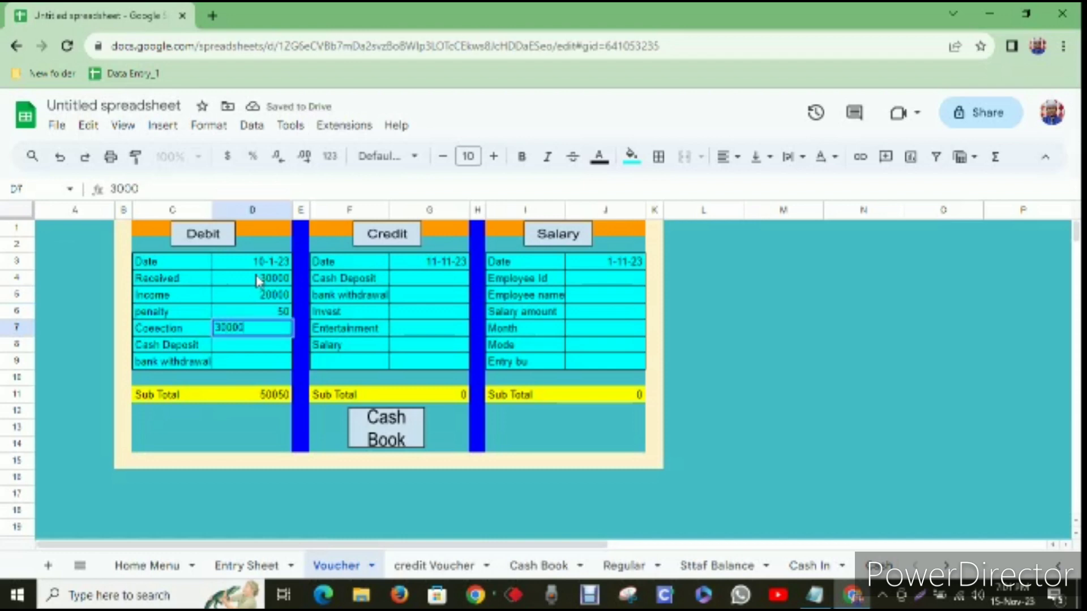
key(Return)
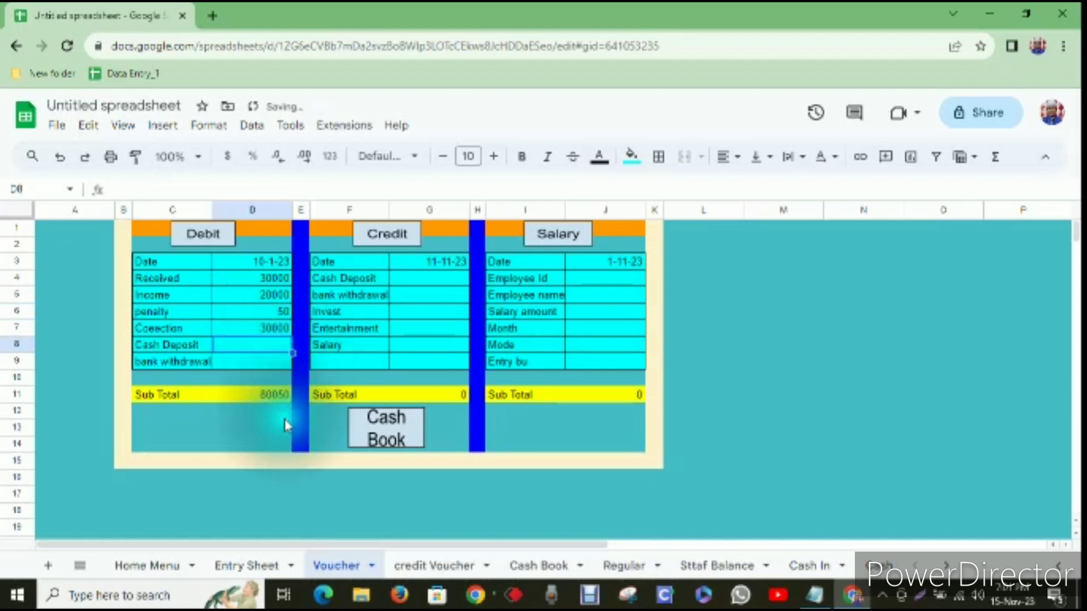
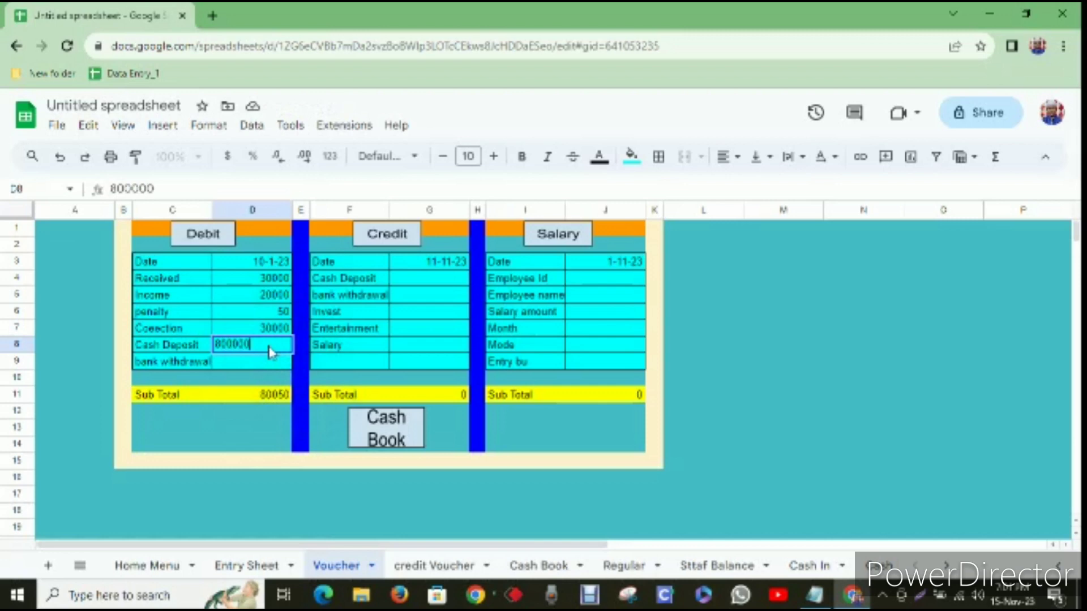
key(Return)
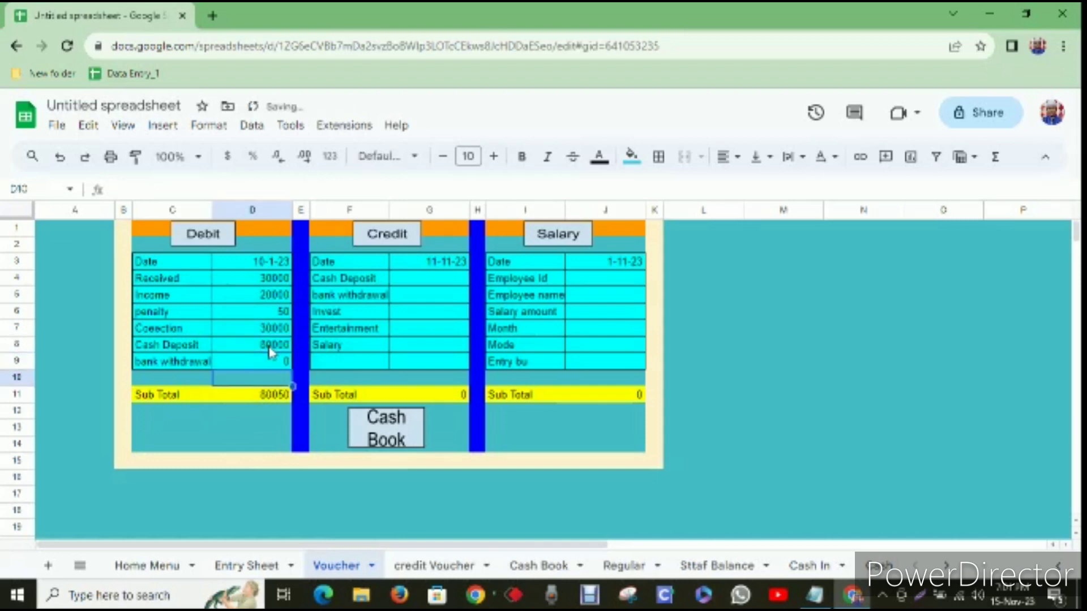
click(206, 234)
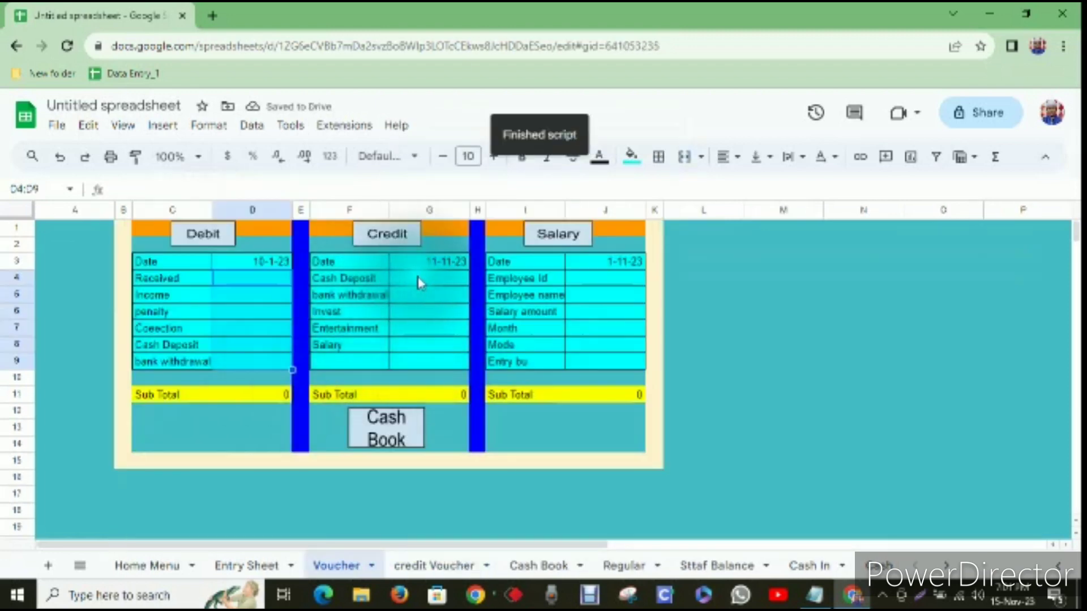
Fill in the Credit voucher with Cash Deposit 80000 and 0 for all remaining rows, and submit it.
click(425, 285)
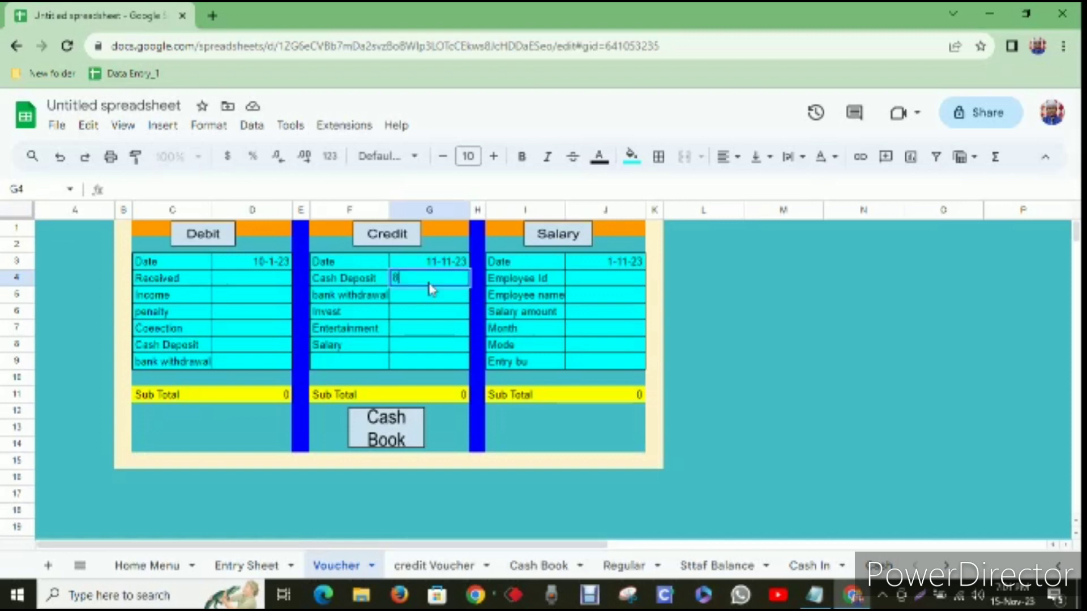
key(Return)
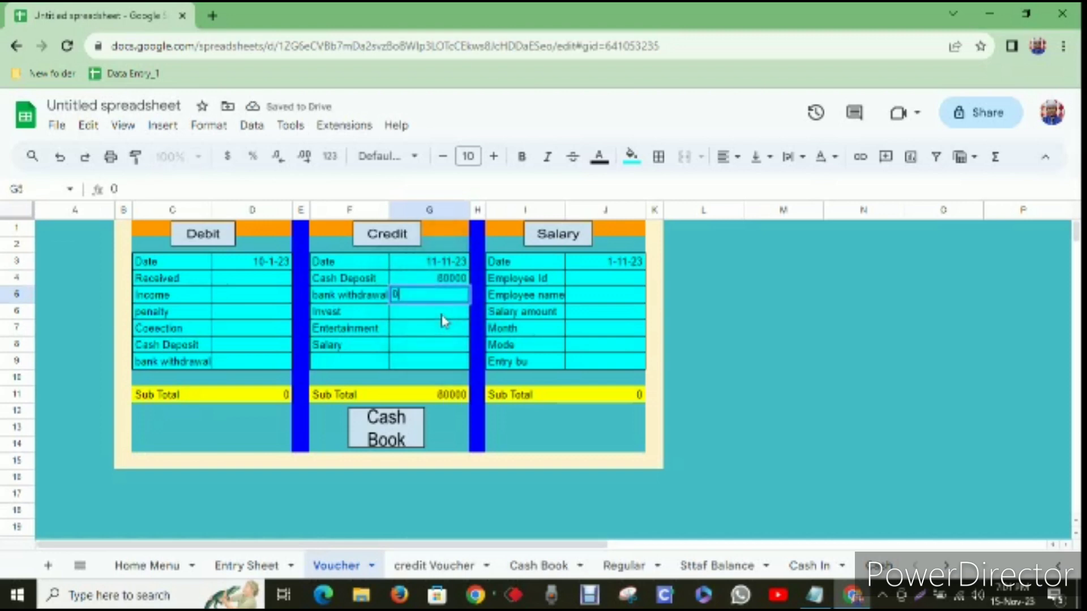
text(0)
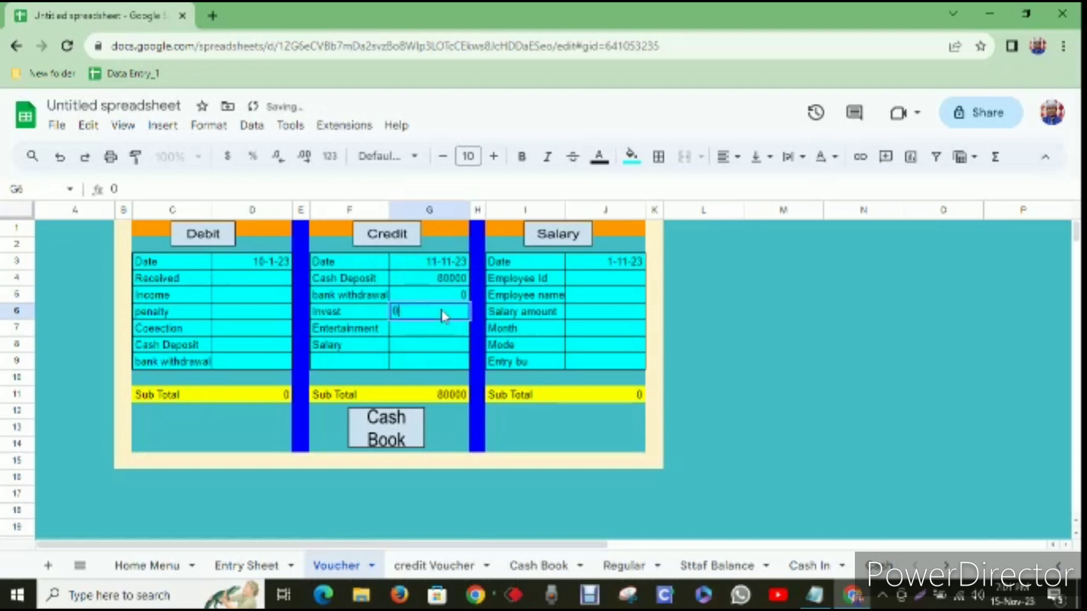
text(0)
key(Return)
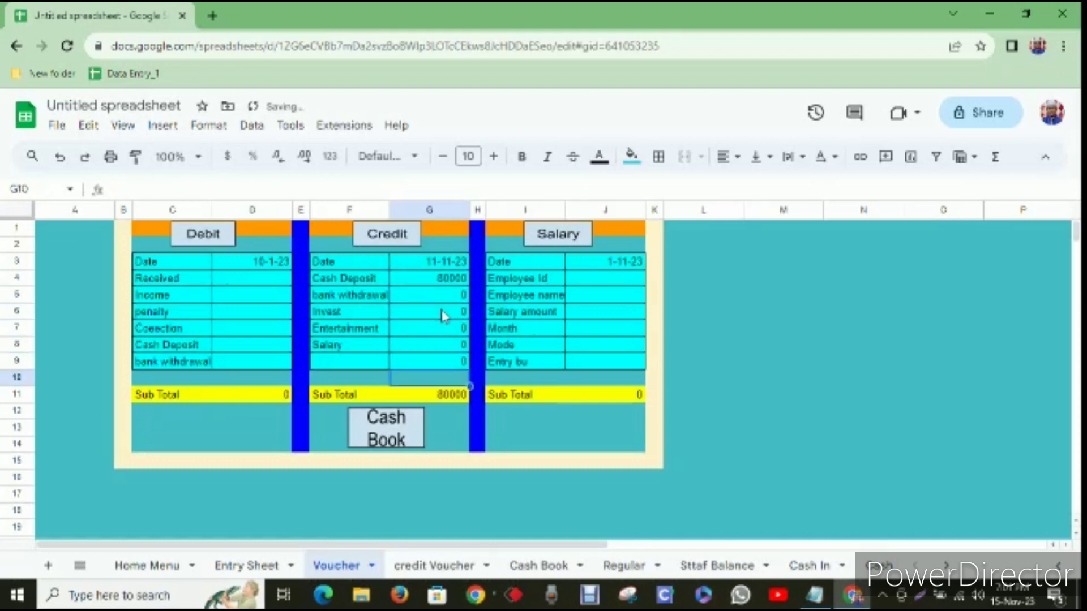
click(374, 238)
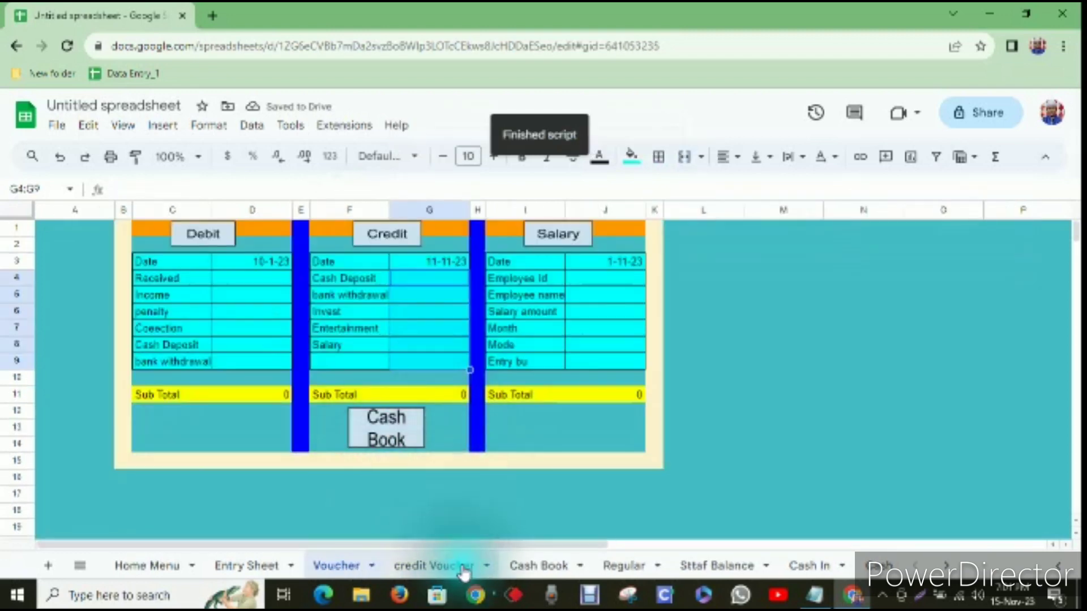
Compare the posted date on the credit Voucher sheet with the Debit voucher, and set the Debit voucher's date to 01-11-23.
click(413, 564)
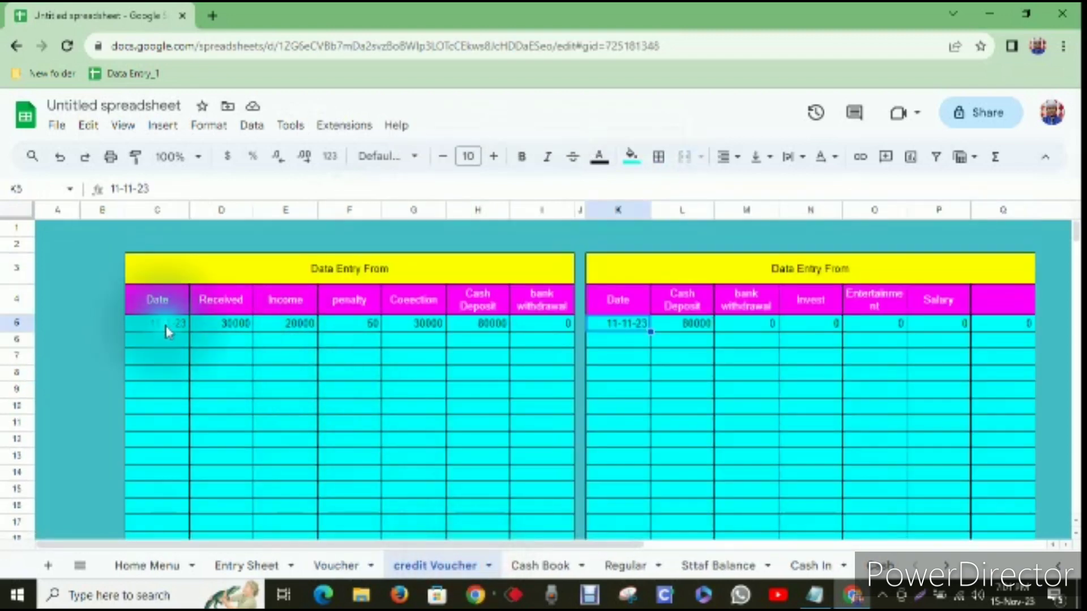
click(360, 568)
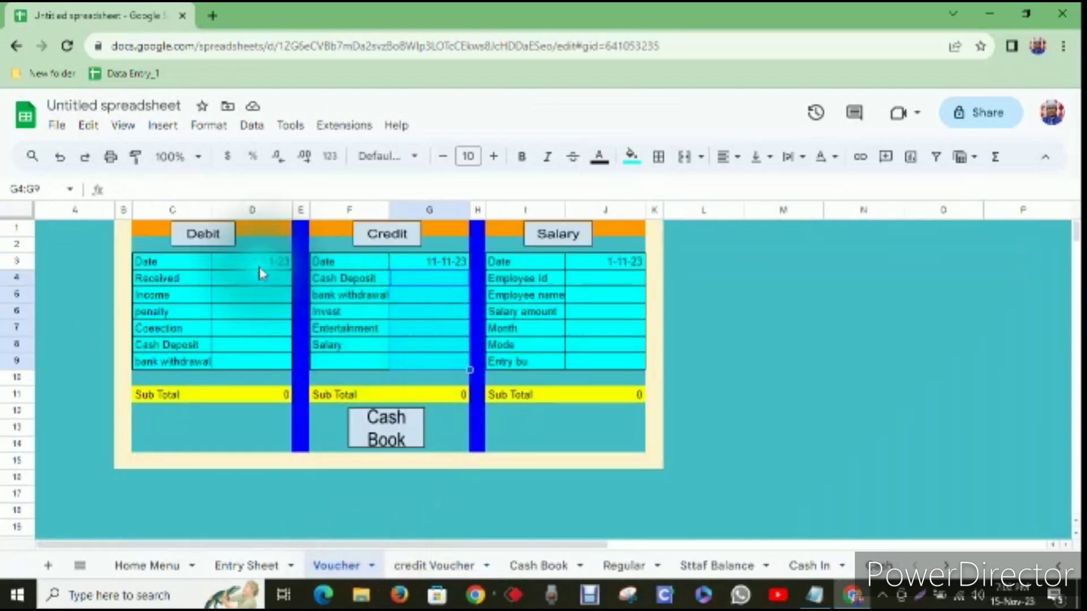
click(268, 265)
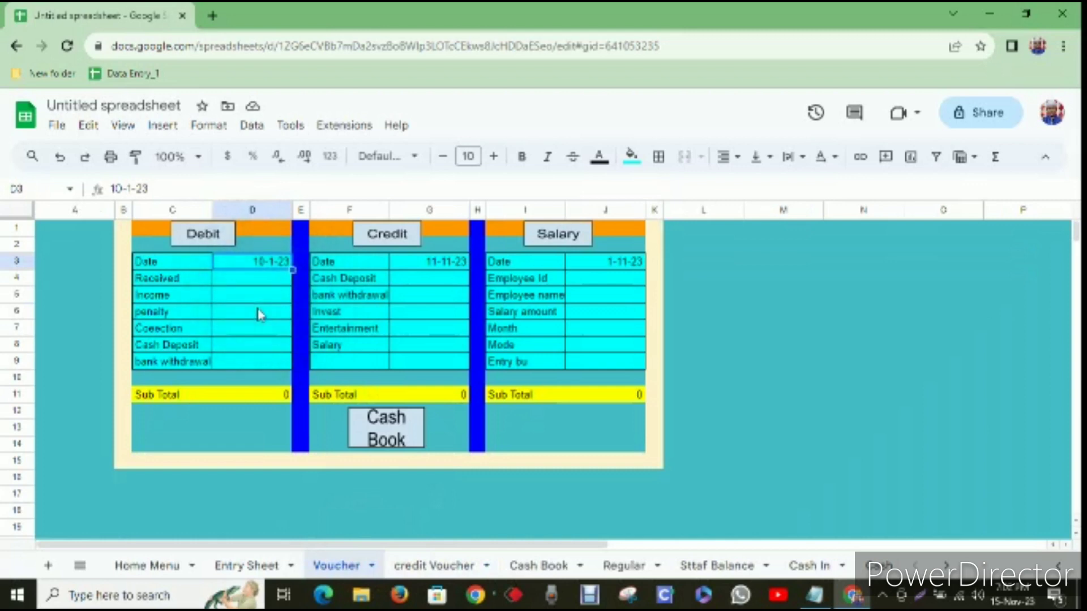
click(431, 566)
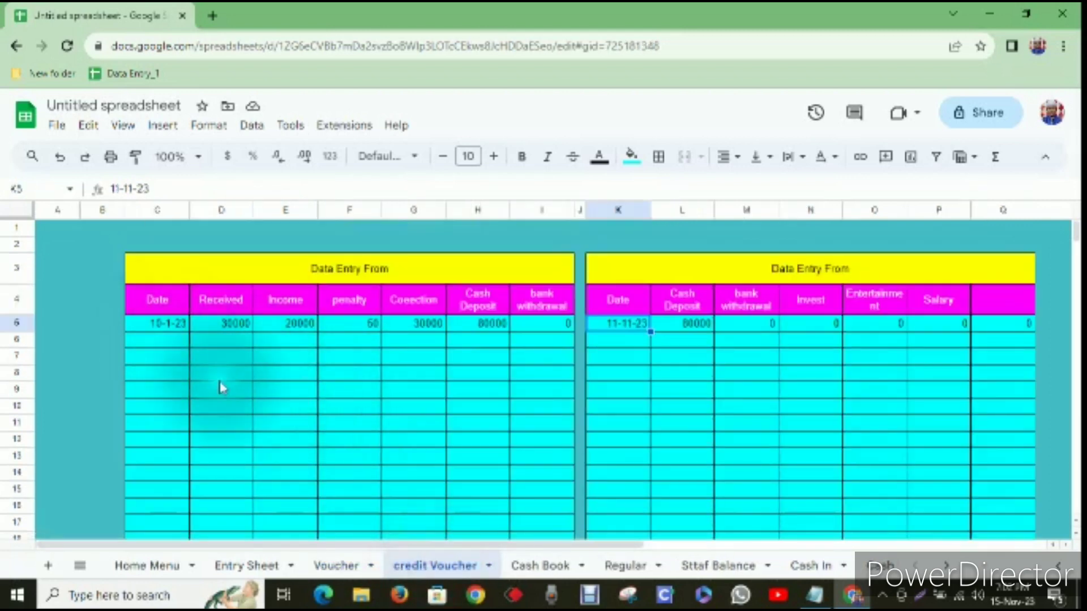
click(351, 566)
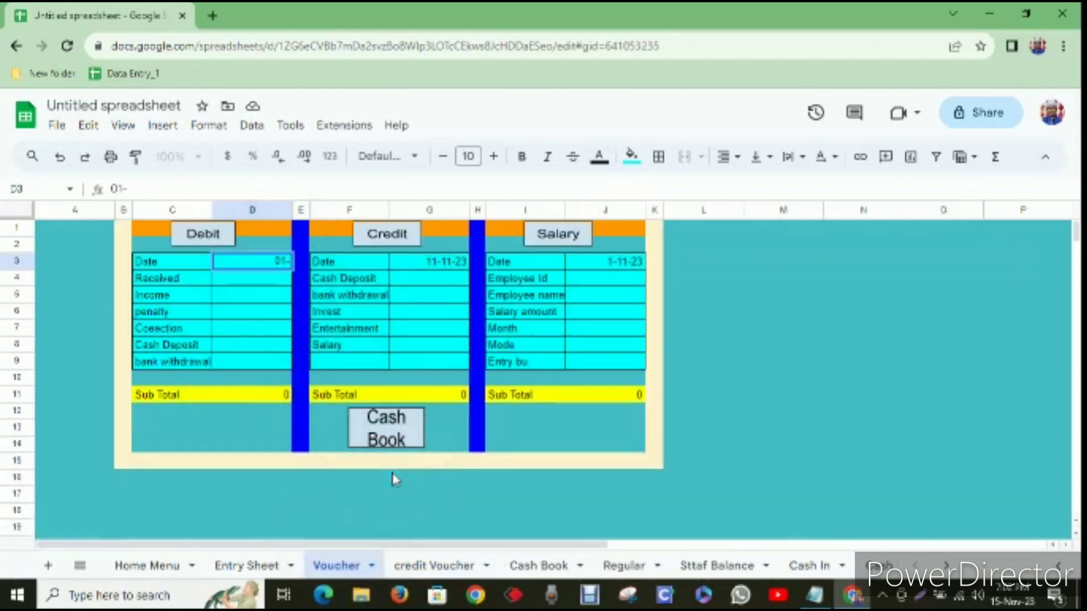
text(01-11-23)
key(Return)
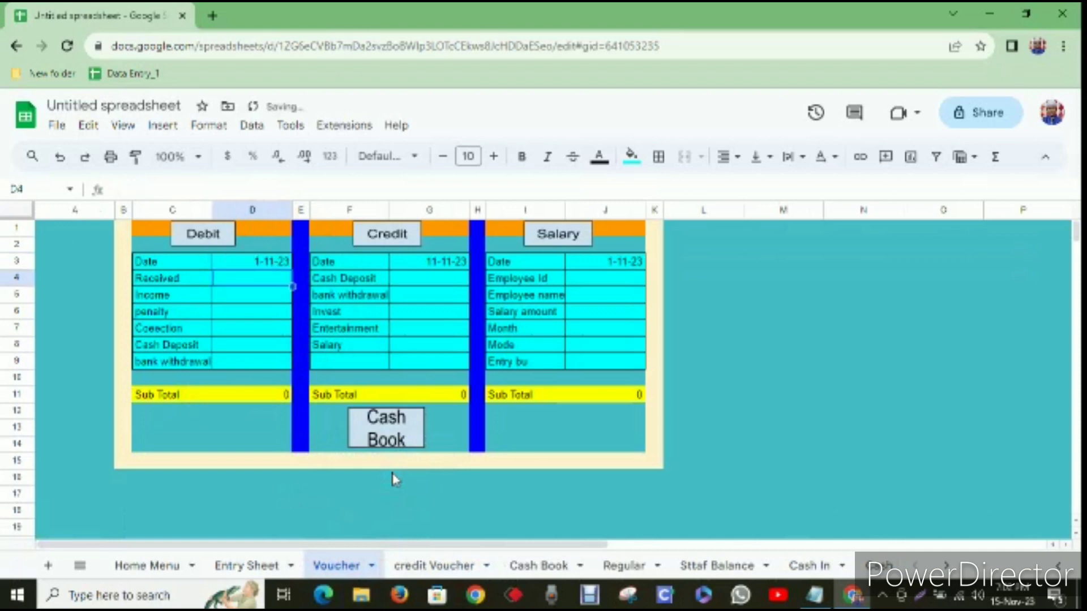
Check the dates on the credit Voucher and Voucher sheets against the first daily blocks of the Cash Book sheet.
click(417, 563)
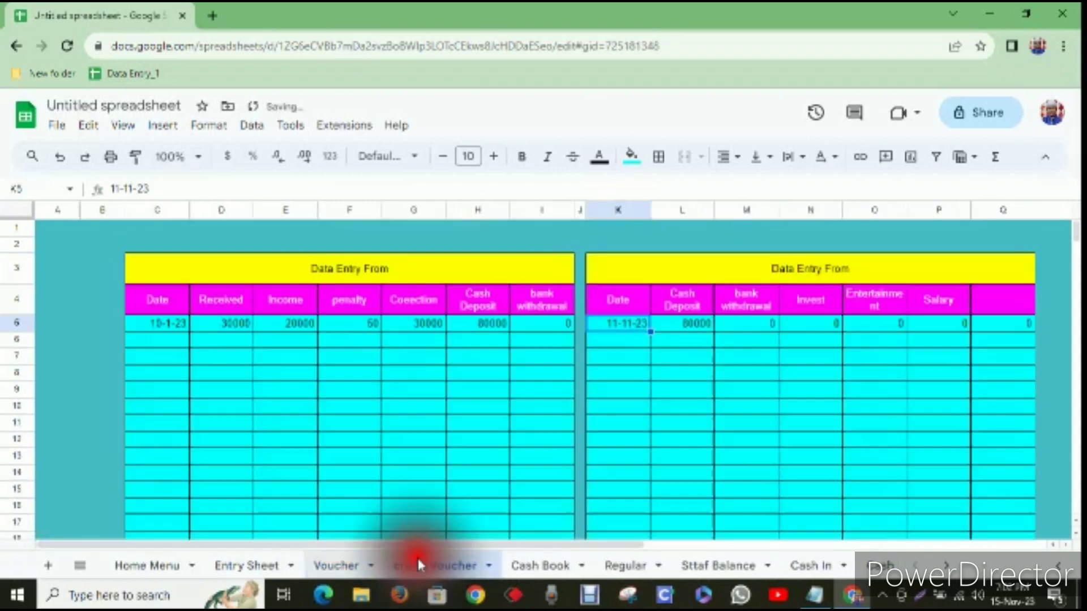
click(155, 323)
click(217, 386)
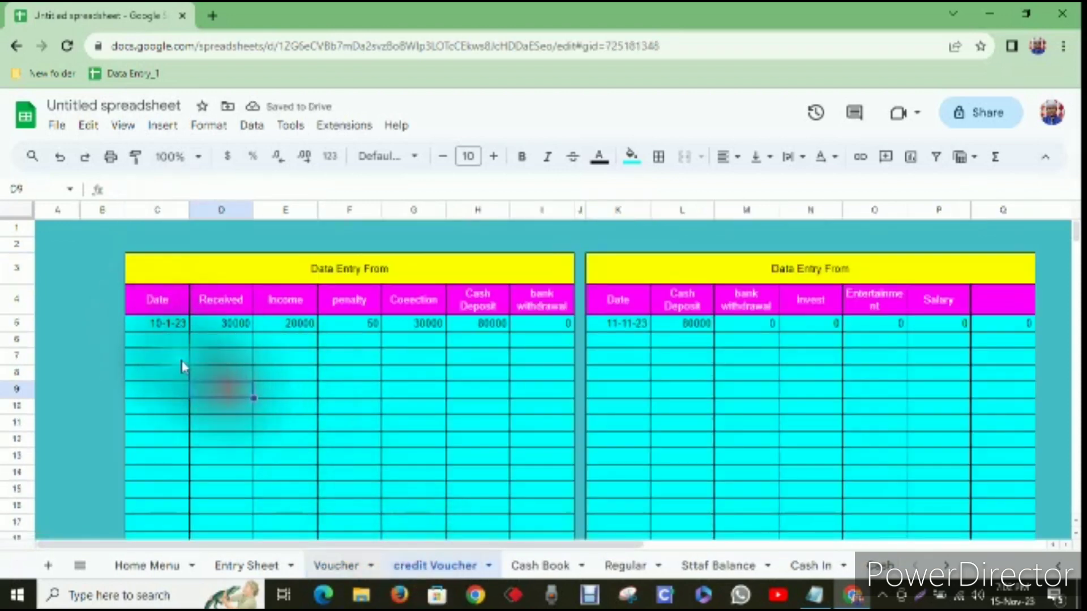
click(348, 565)
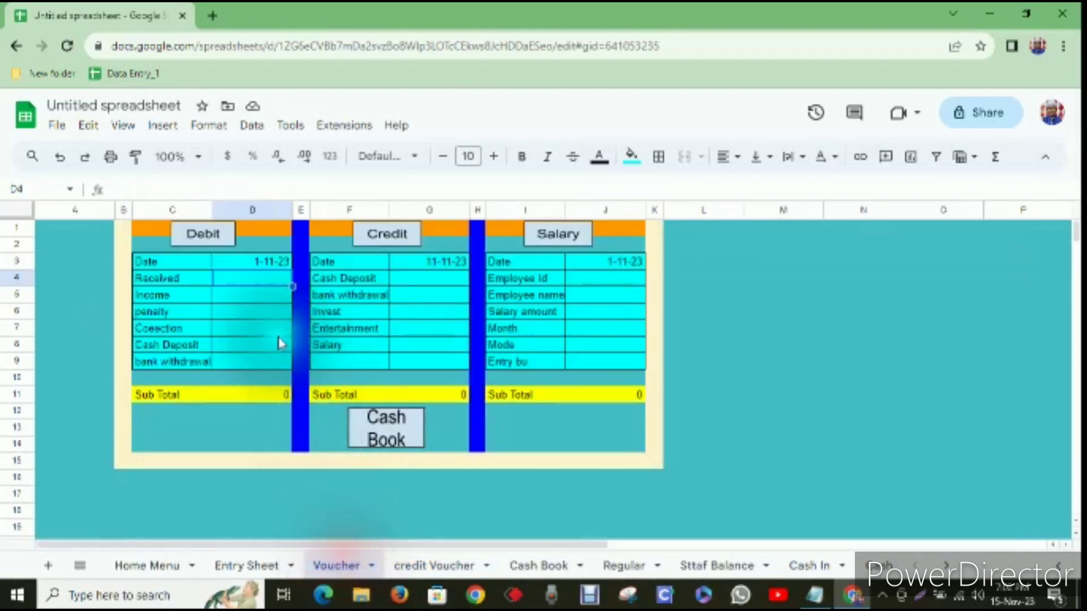
click(429, 262)
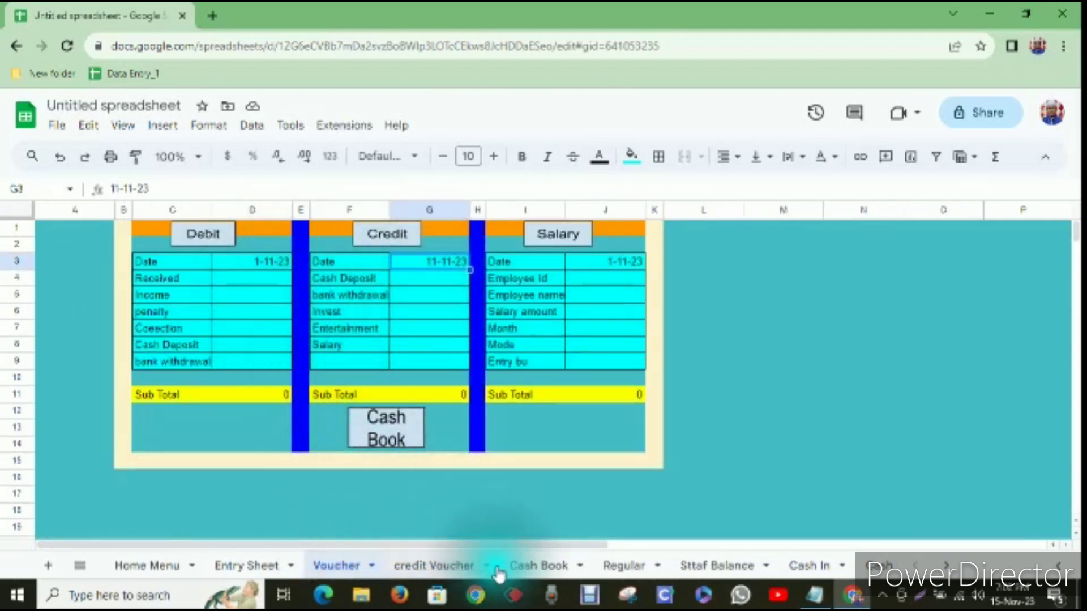
click(538, 565)
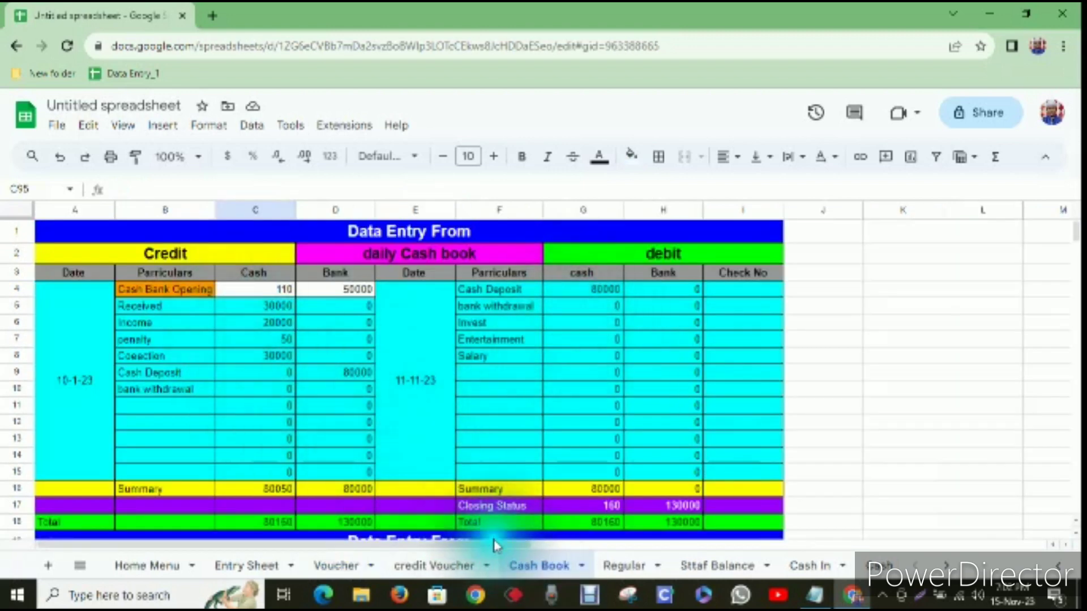
scroll(251, 420, down, 2)
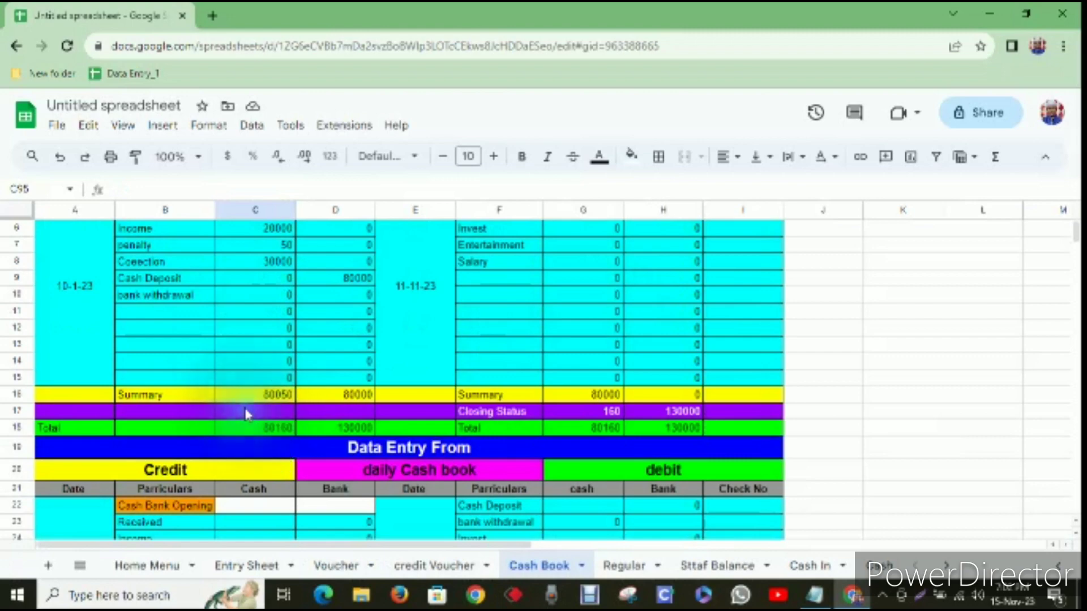
scroll(250, 410, down, 4)
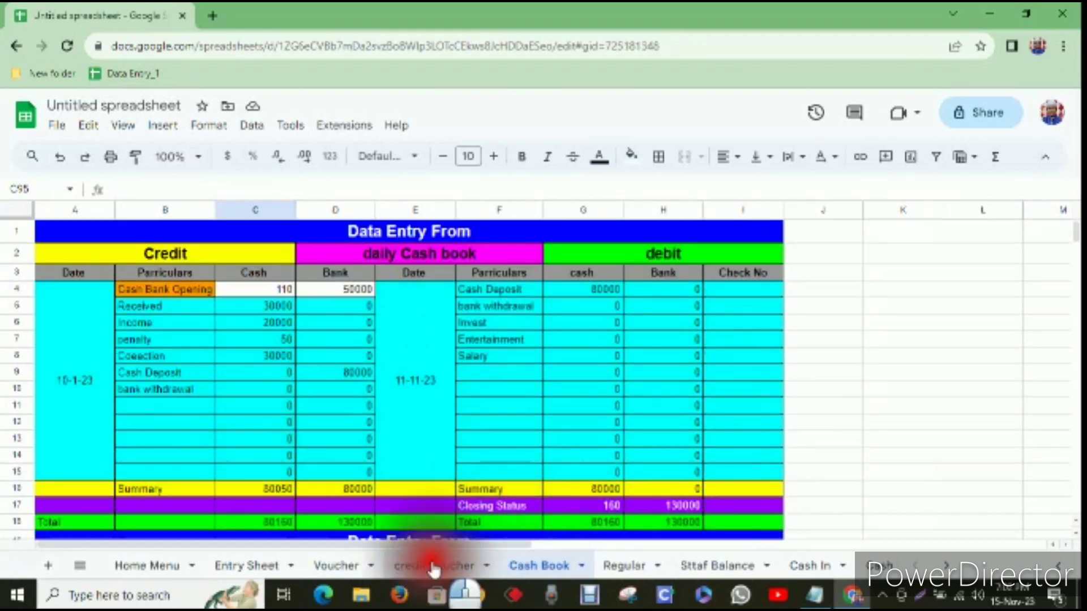
Examine the opening balances, Cash Deposit entries, totals and closing status in the Cash Book's first daily block, and glance at the second block.
click(435, 564)
click(552, 567)
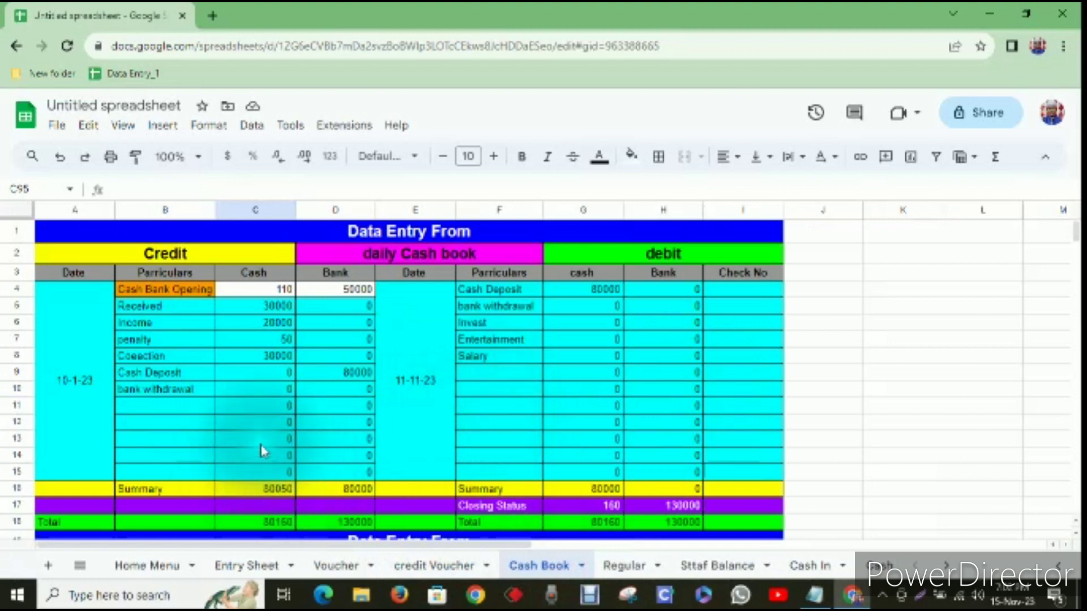
click(262, 290)
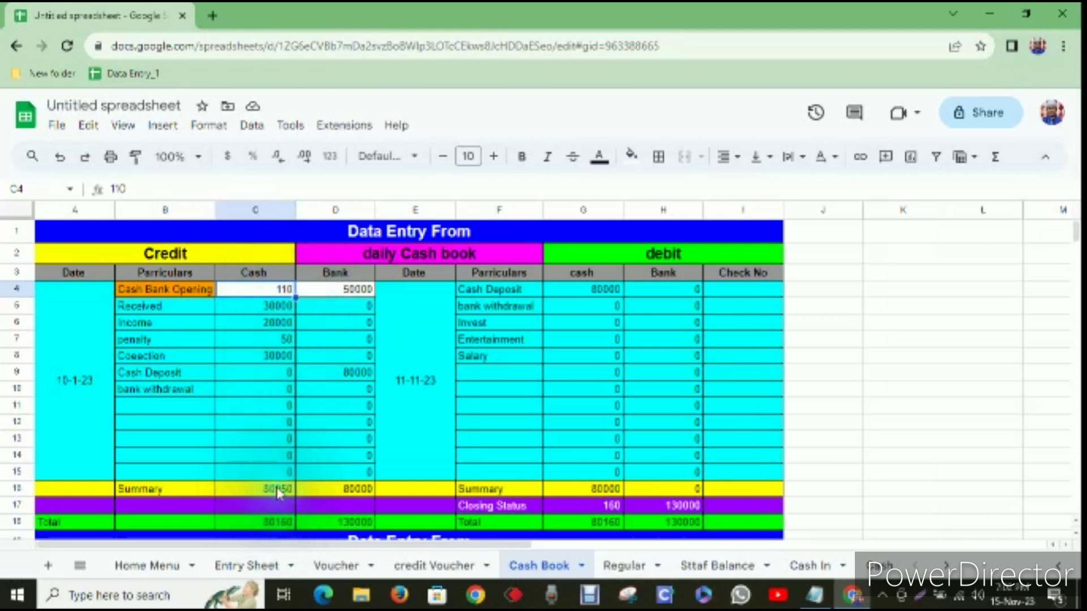
click(283, 525)
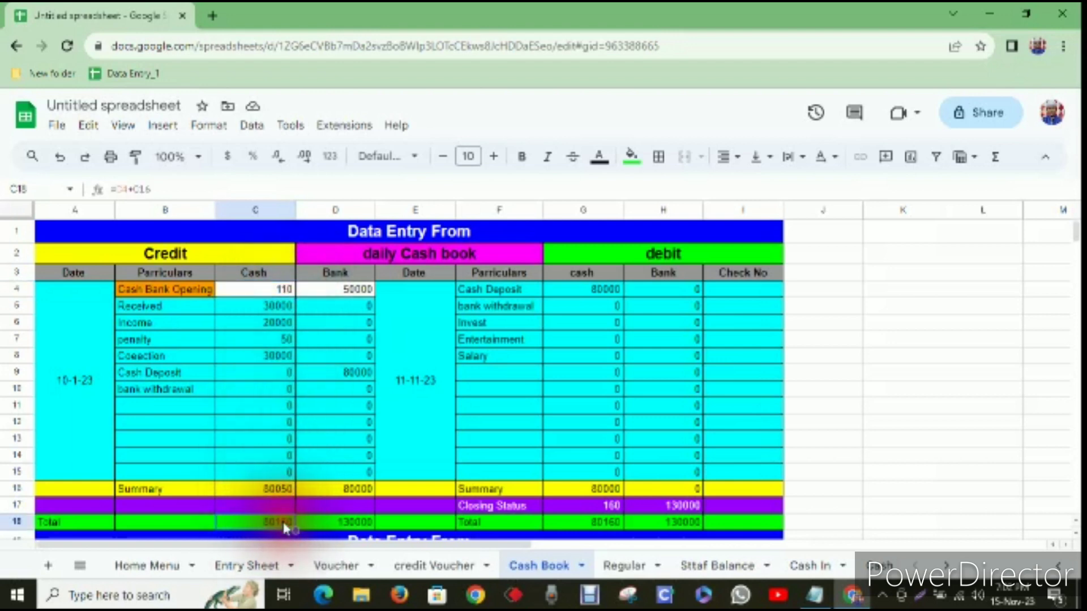
click(351, 371)
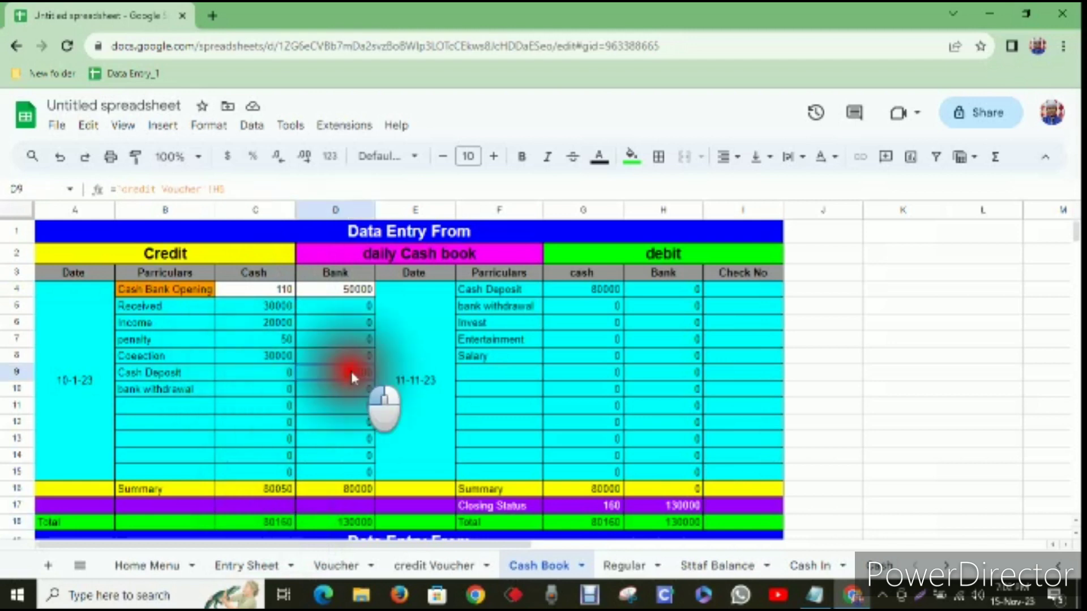
click(597, 291)
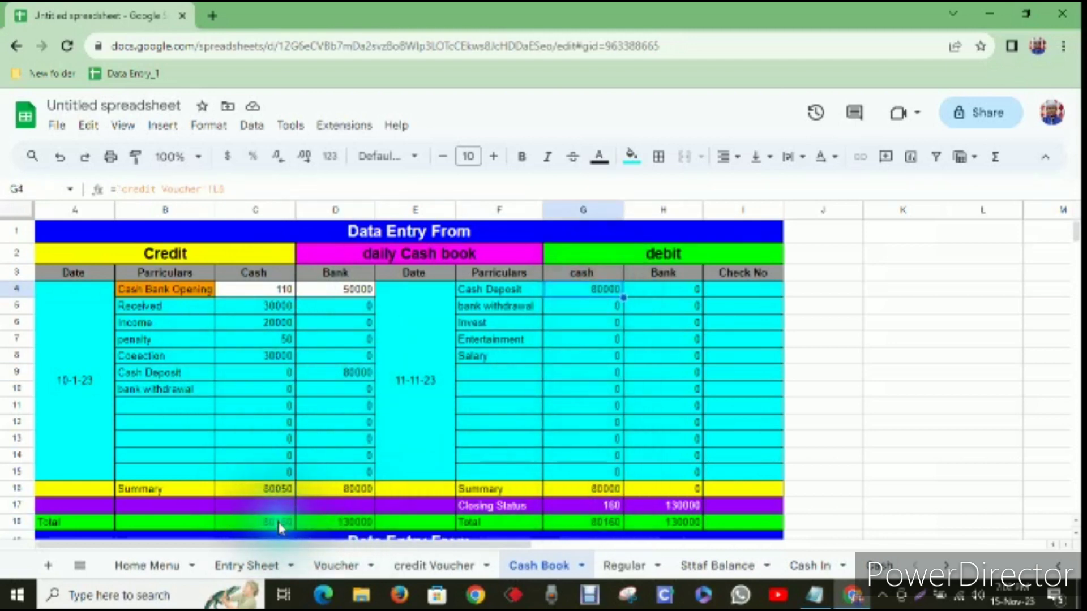
click(591, 505)
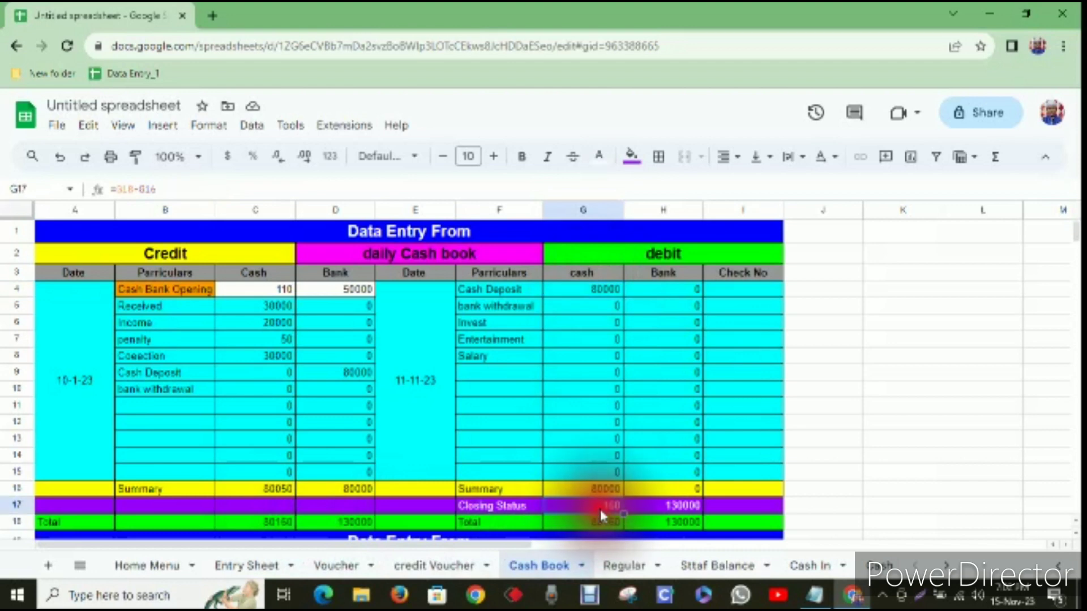
click(334, 288)
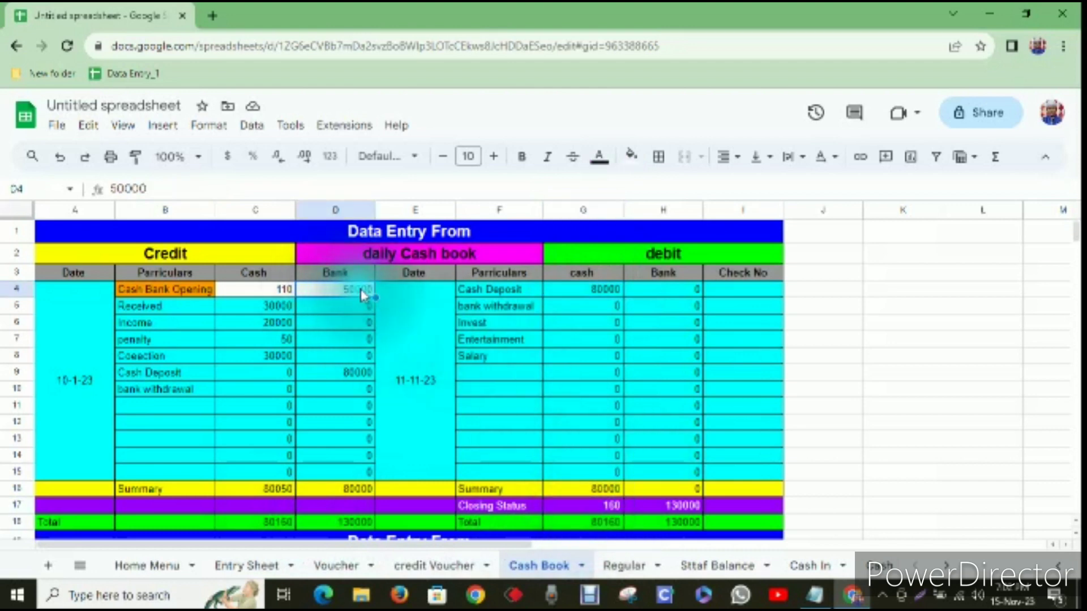
click(352, 373)
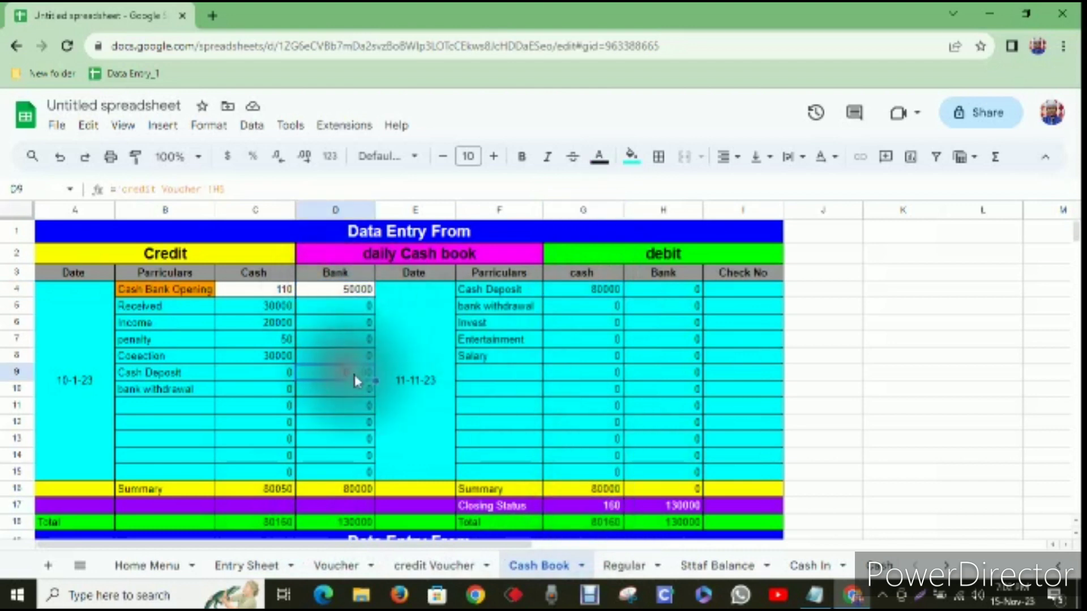
click(683, 500)
scroll(683, 500, down, 6)
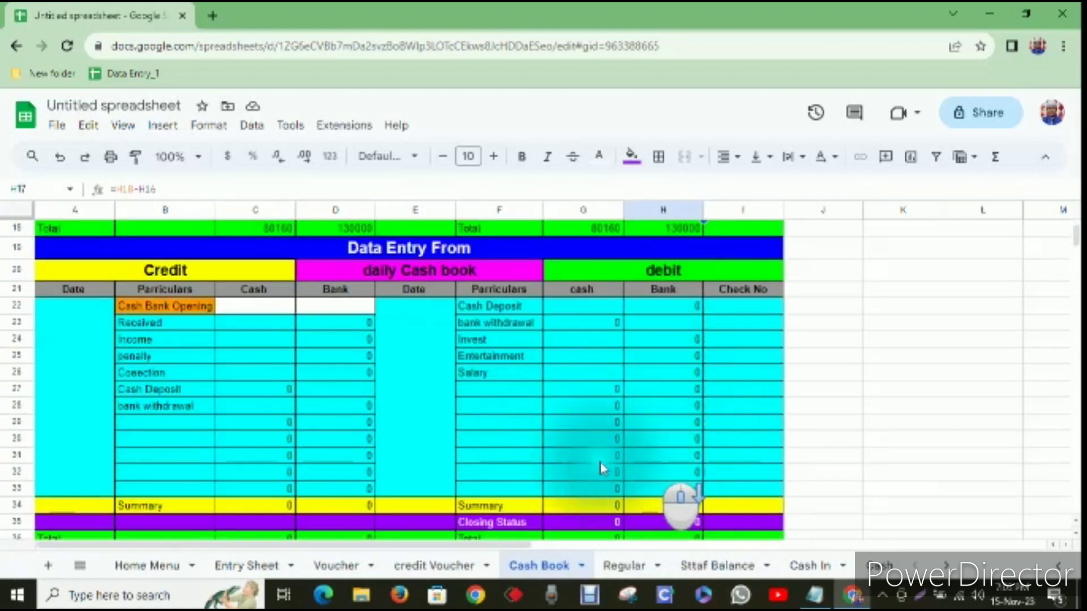
scroll(354, 397, up, 6)
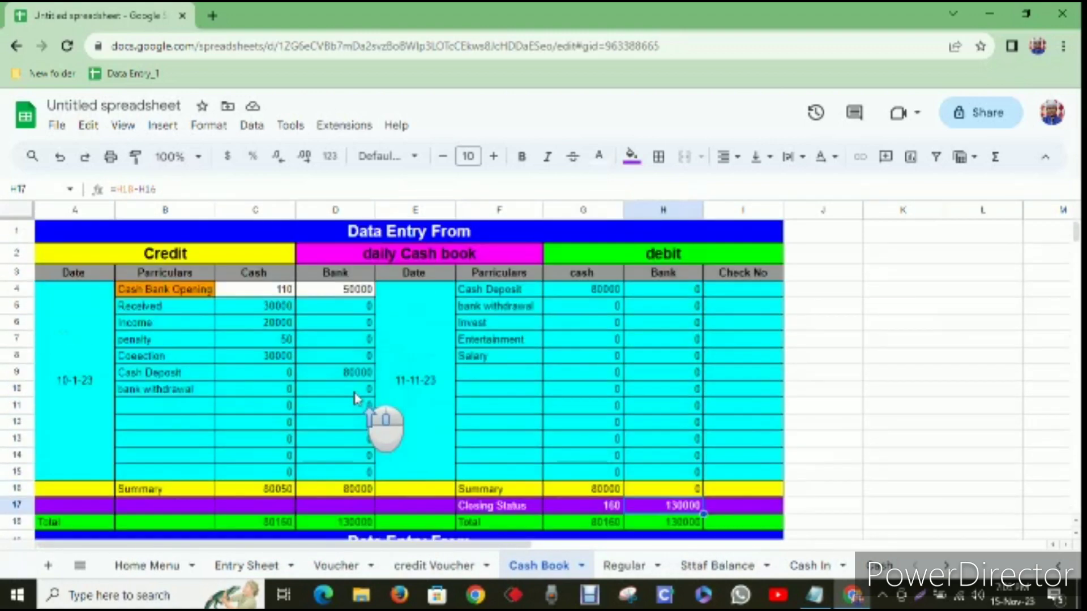
Set the Debit voucher's date to 02-11-23 on the Voucher sheet.
click(337, 565)
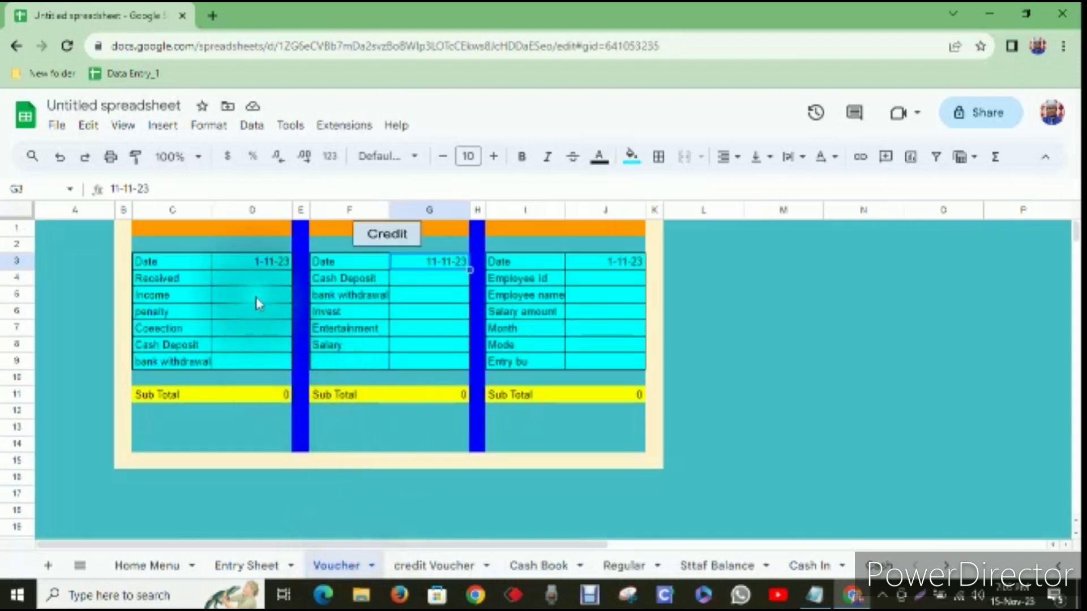
click(255, 265)
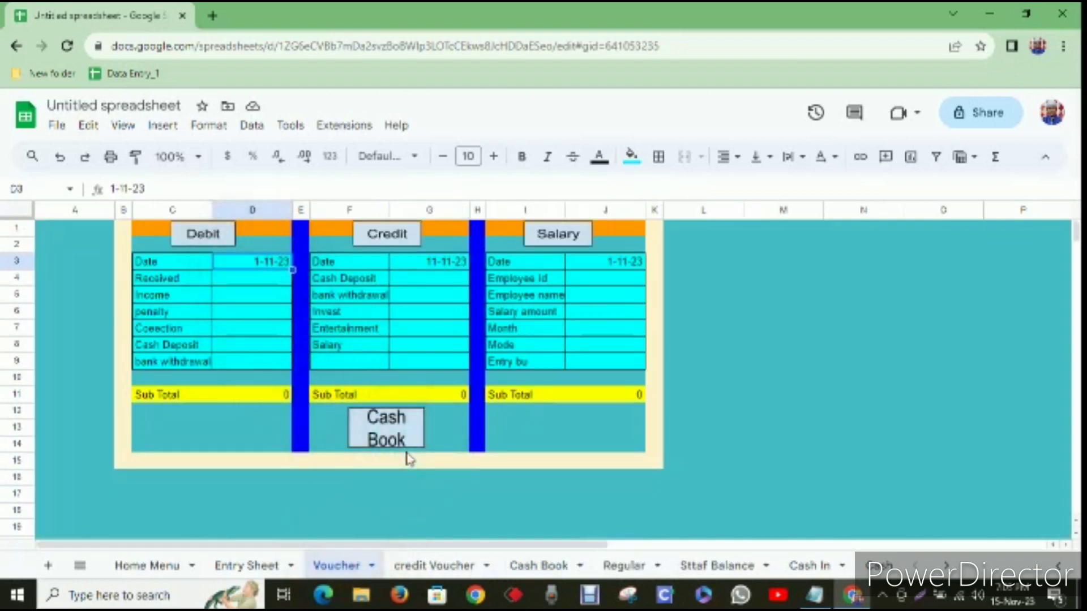
text(02-11-2)
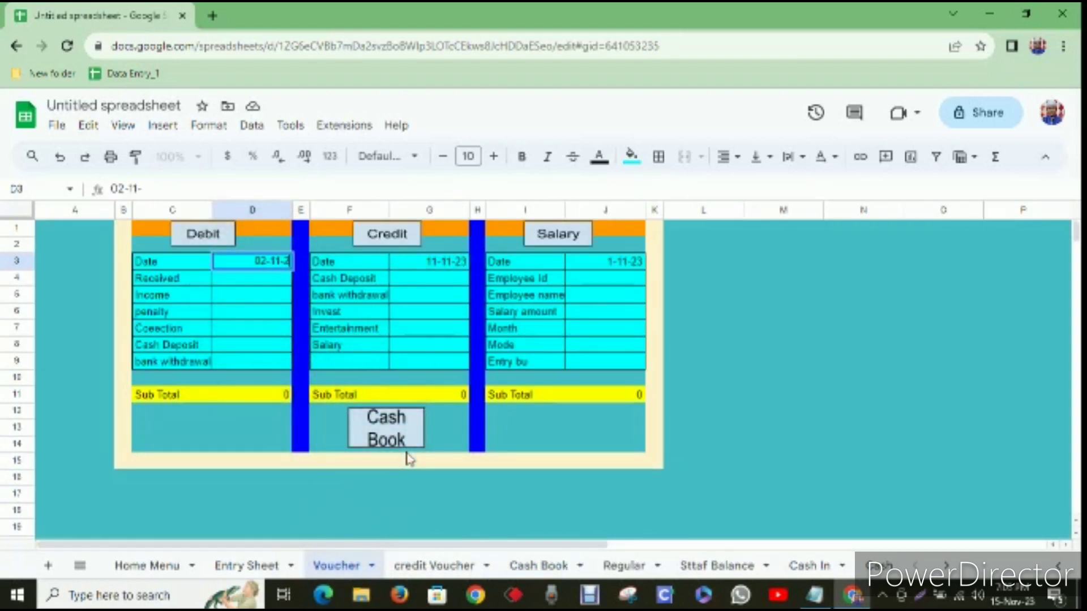
text(3)
key(Return)
scroll(410, 461, down, 1)
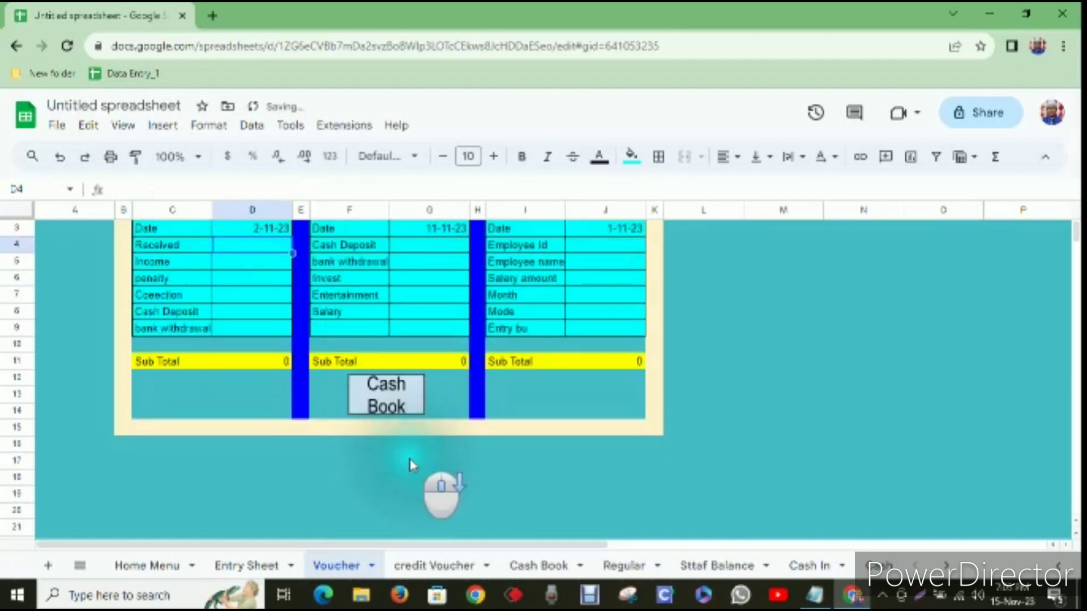
scroll(412, 391, up, 1)
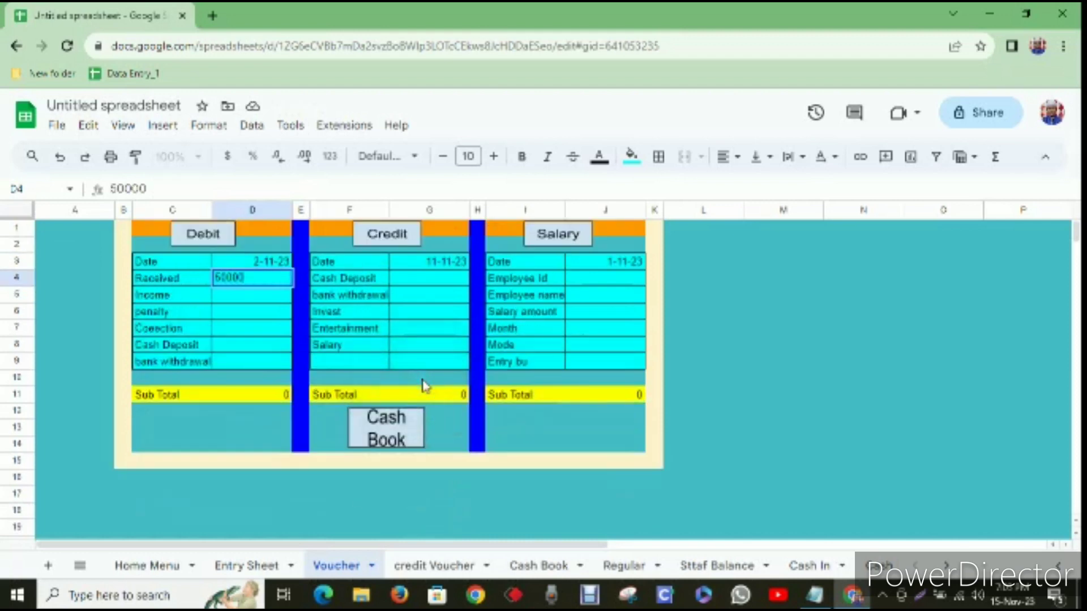
Fill in the Debit voucher with Received 50000, Income 0, penalty 0, Coeection 25000, Cash Deposit 70000 and bank withdrawal 80000, and submit it.
text(50000)
key(Return)
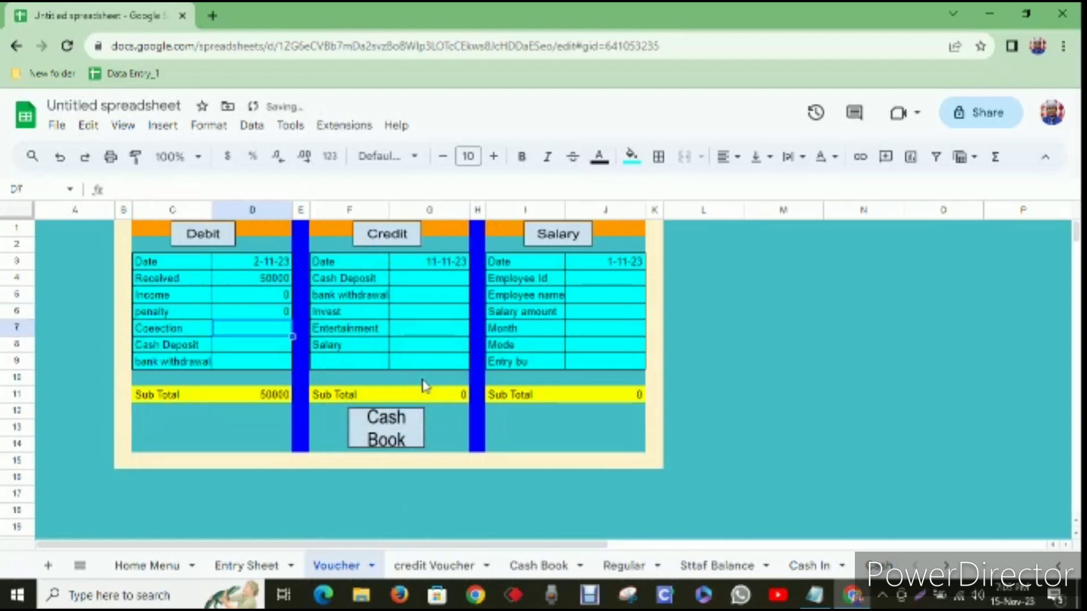
text(2500)
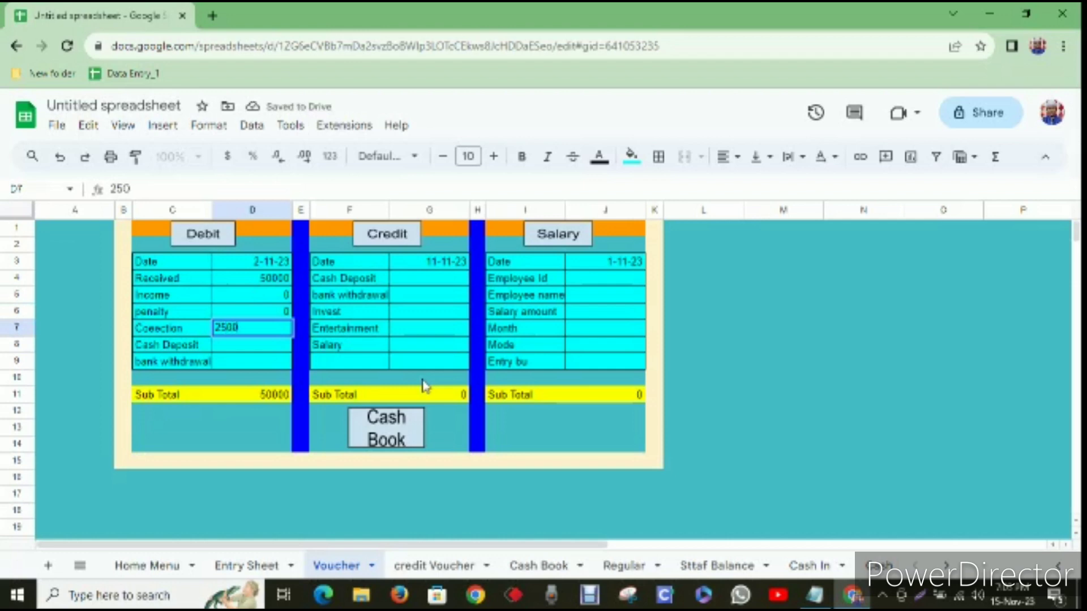
text(0)
key(Return)
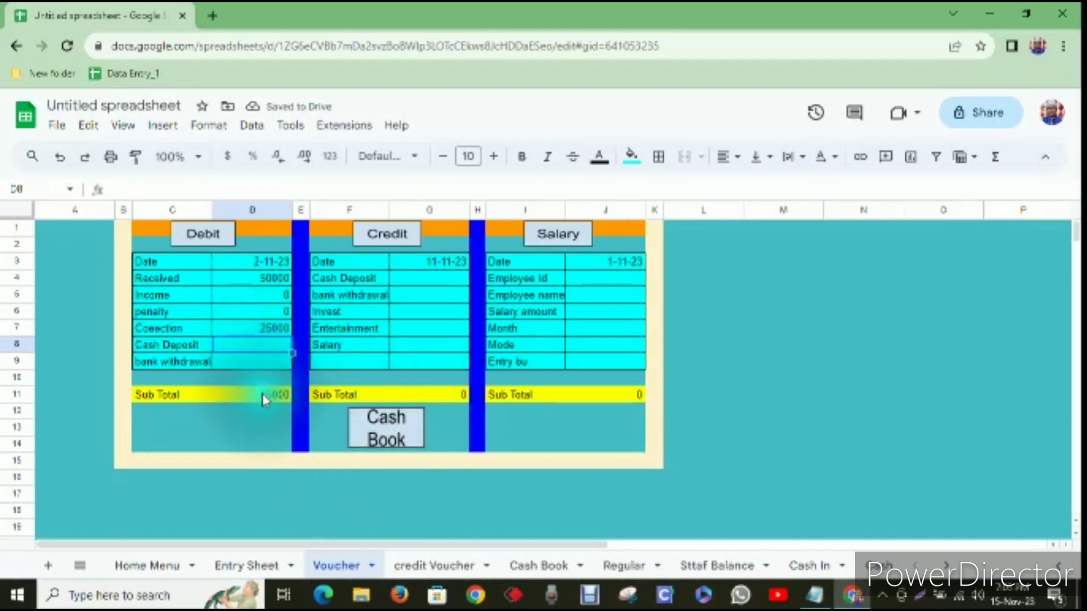
text(7)
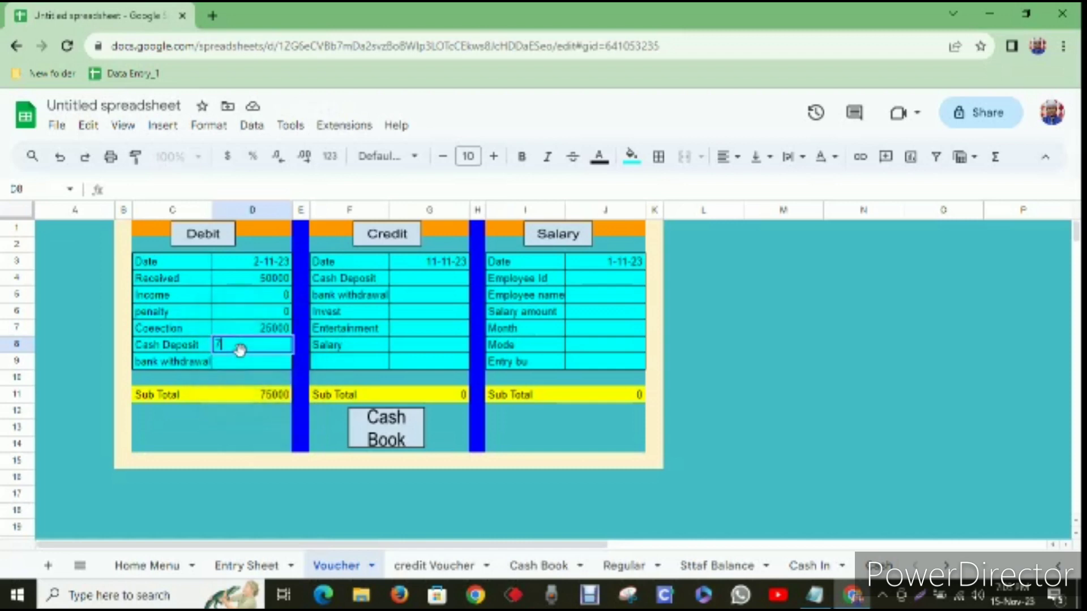
text(0000)
key(Return)
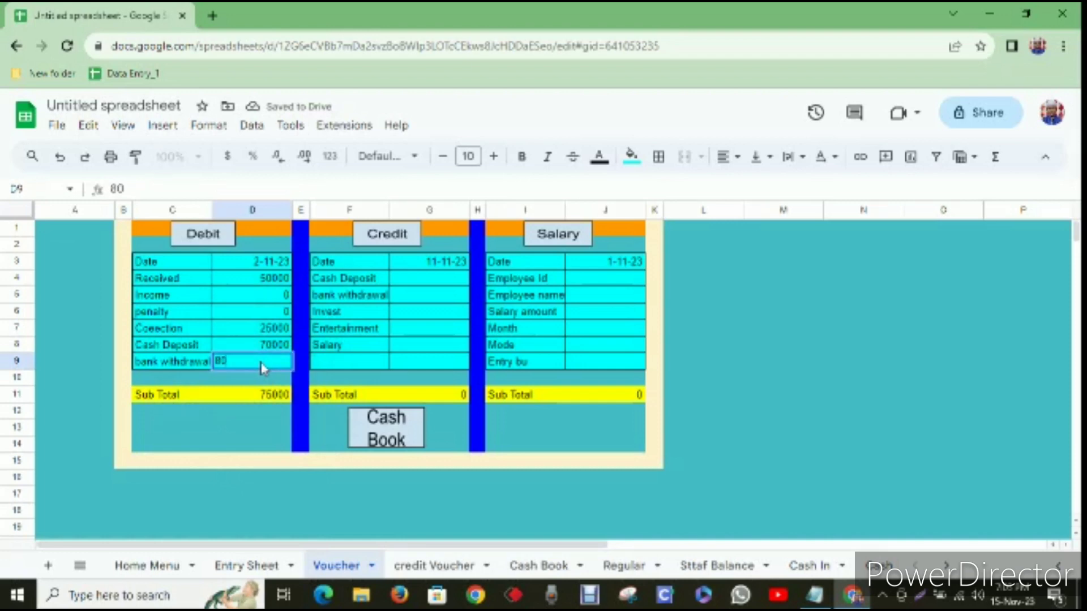
key(Return)
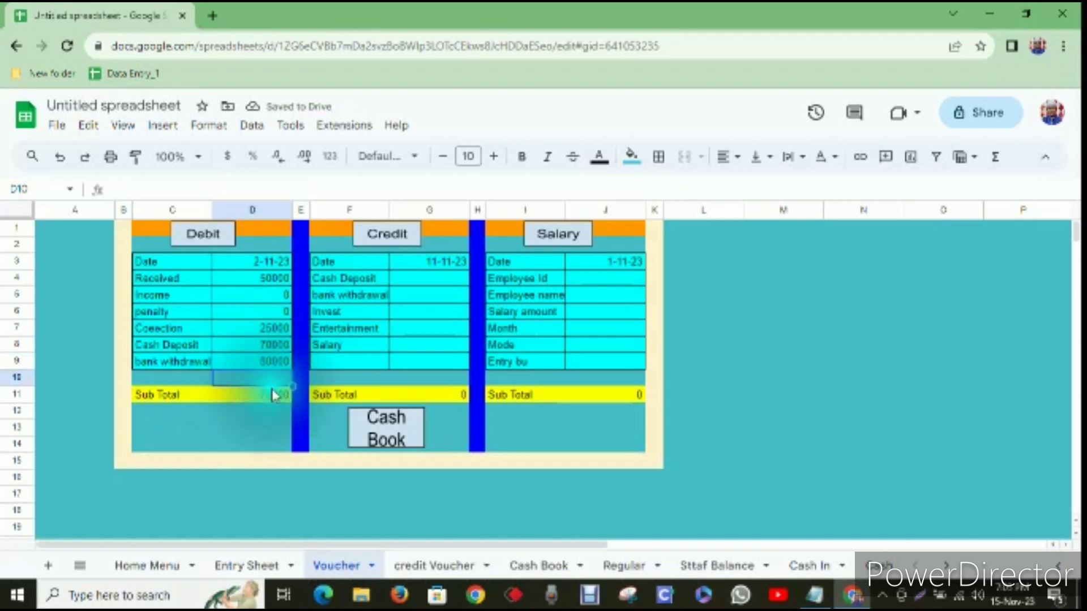
click(215, 238)
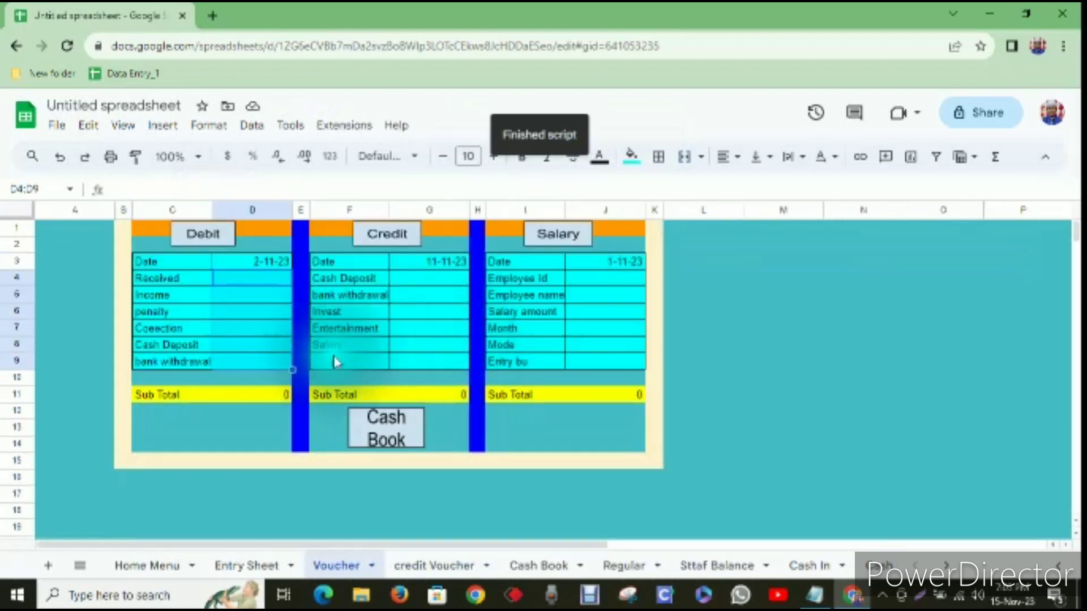
Enter 70000 as the Credit voucher's Cash Deposit and check it against the posted debit row on the credit Voucher sheet.
click(427, 278)
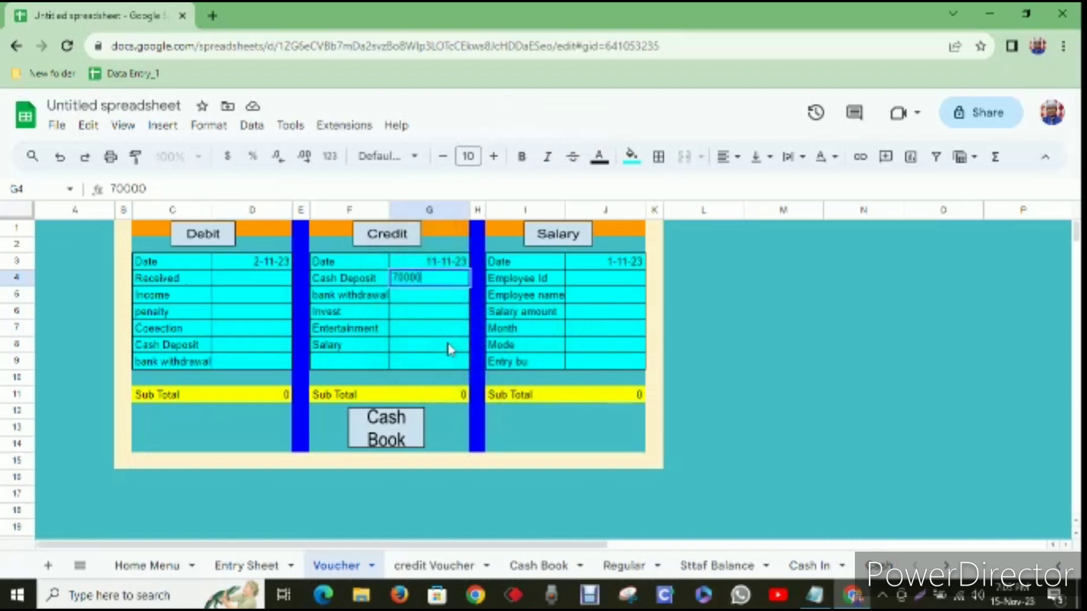
click(434, 563)
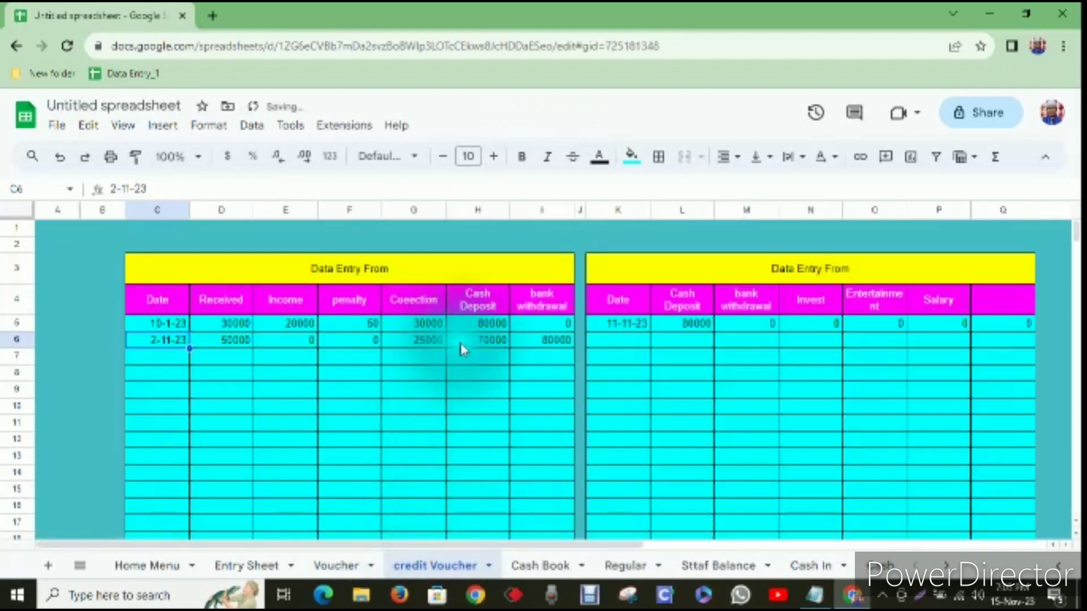
click(524, 567)
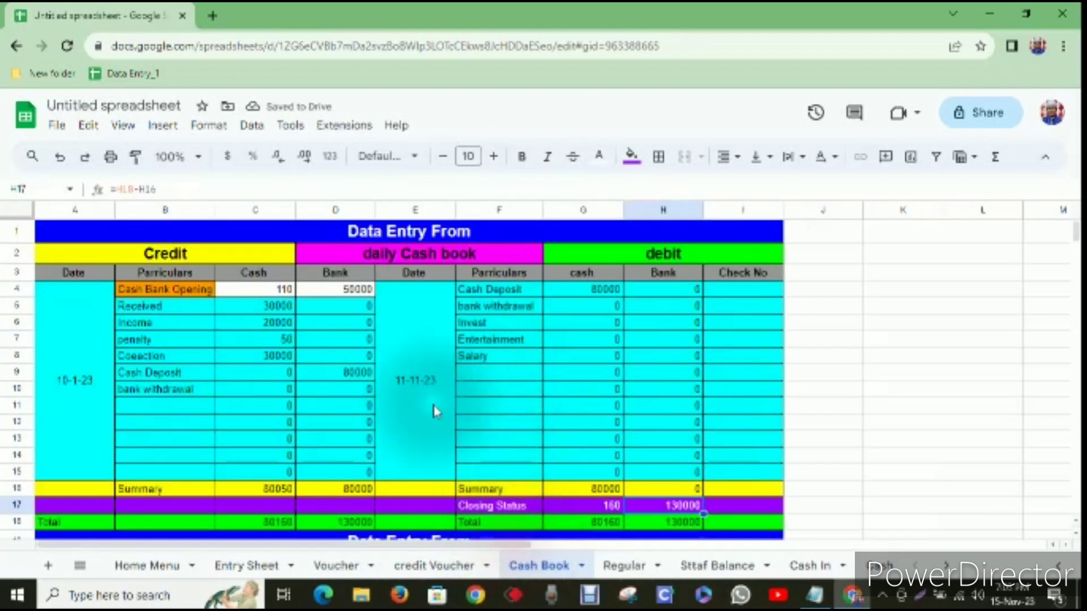
click(431, 566)
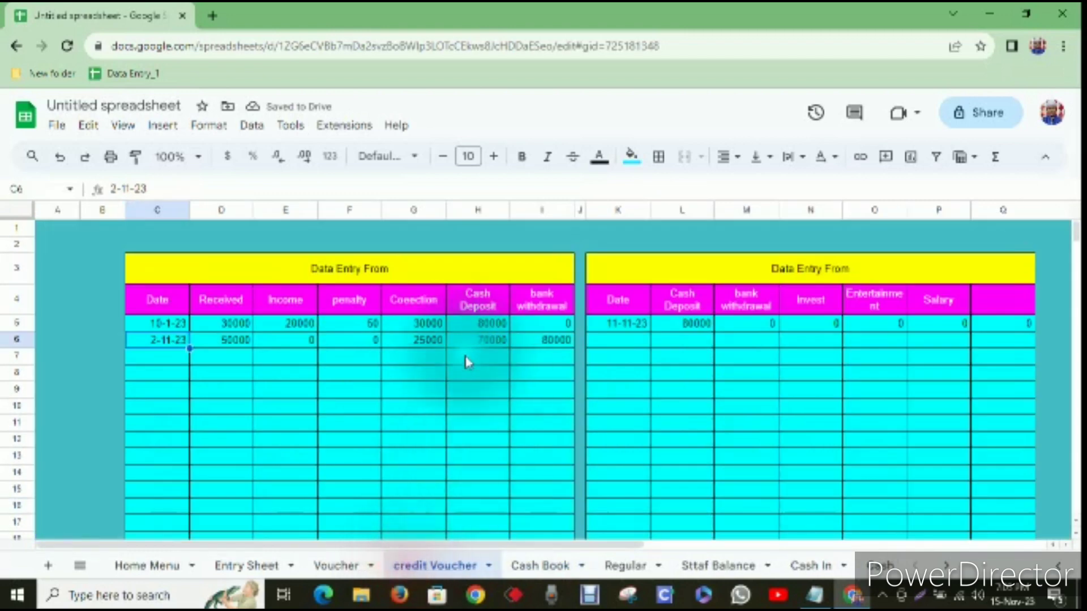
click(347, 562)
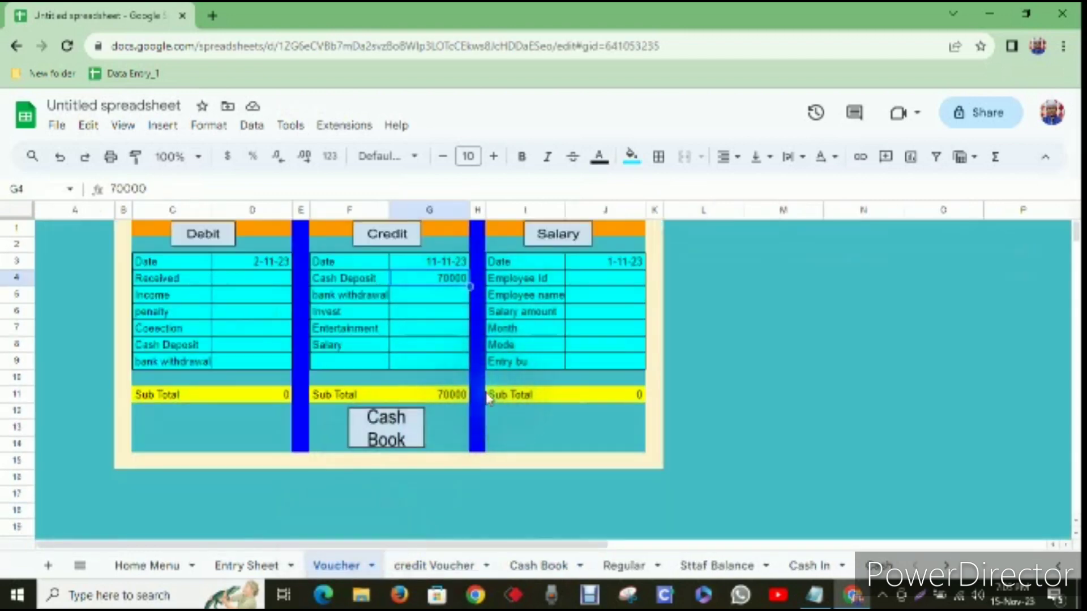
key(Return)
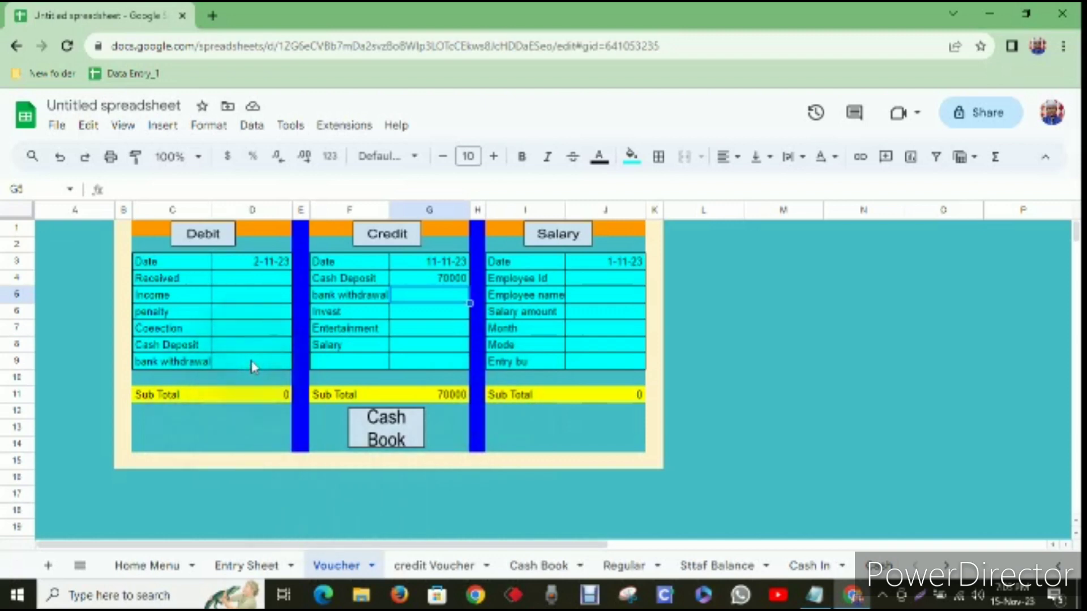
Complete the Credit voucher with bank withdrawal 80000, Invest 80000 and 0 for the remaining rows, submit it, and view the posted row on credit Voucher.
click(413, 563)
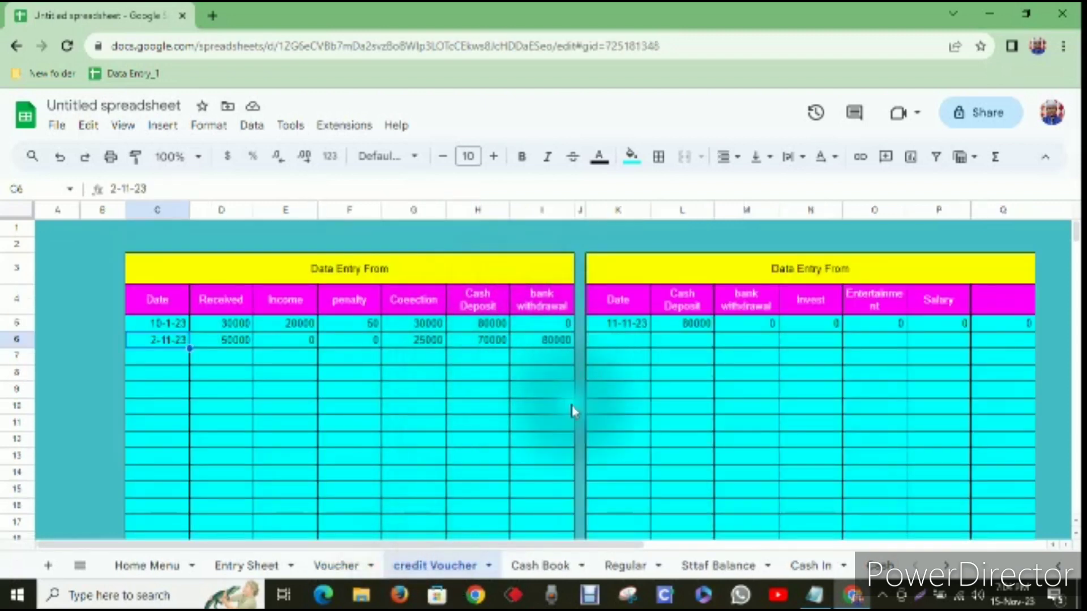
click(338, 564)
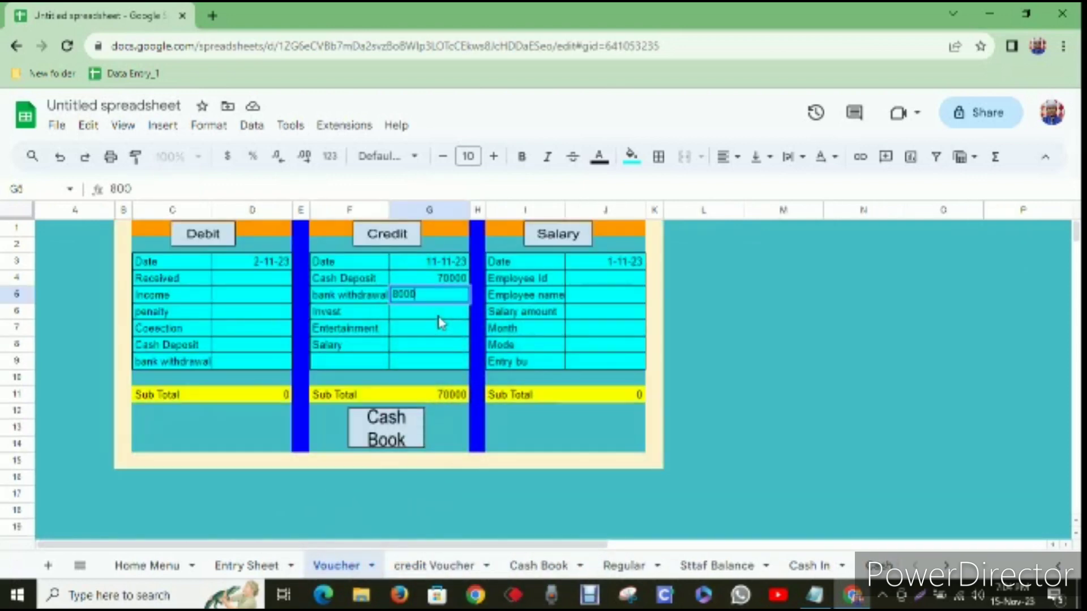
text(0)
key(Return)
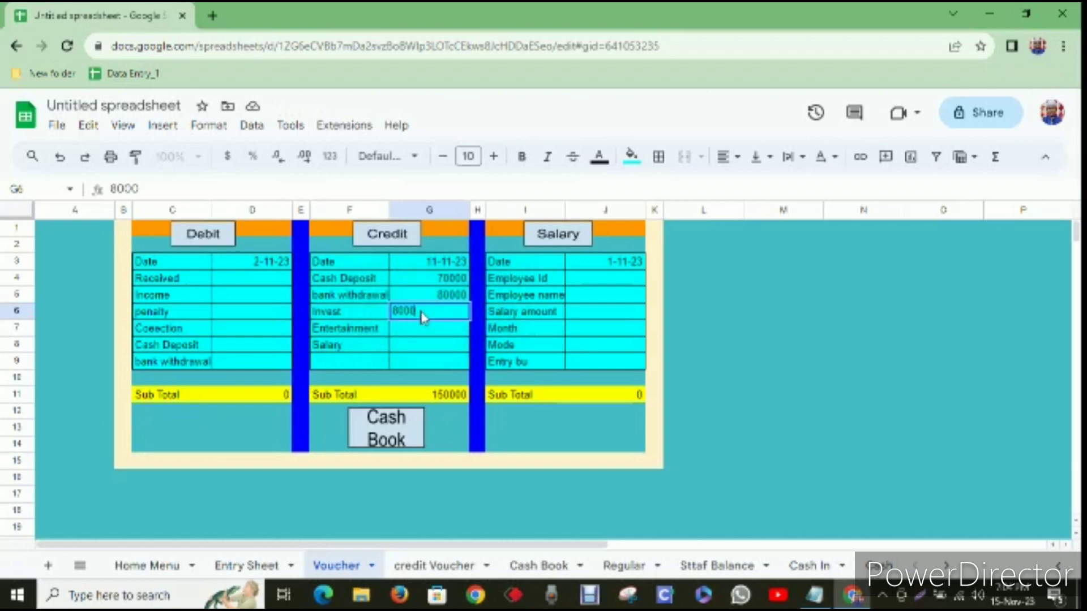
key(Return)
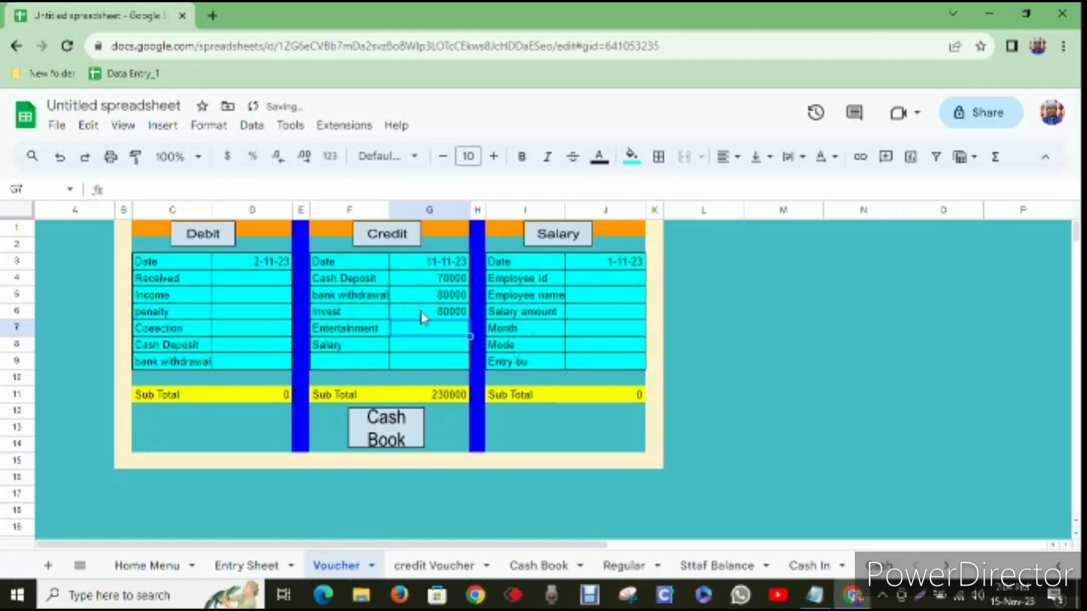
text(0)
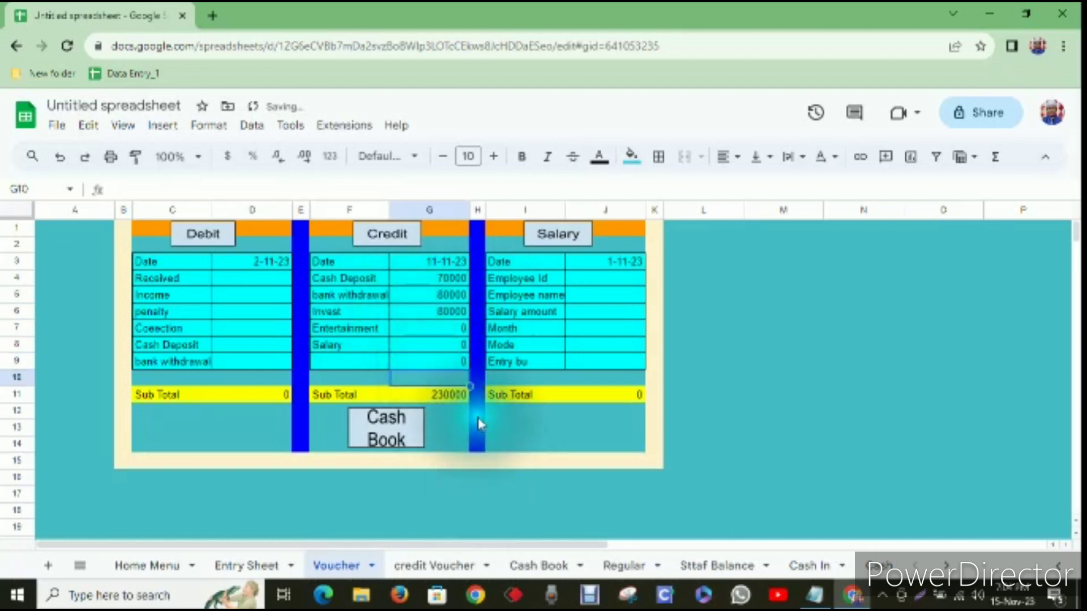
click(399, 238)
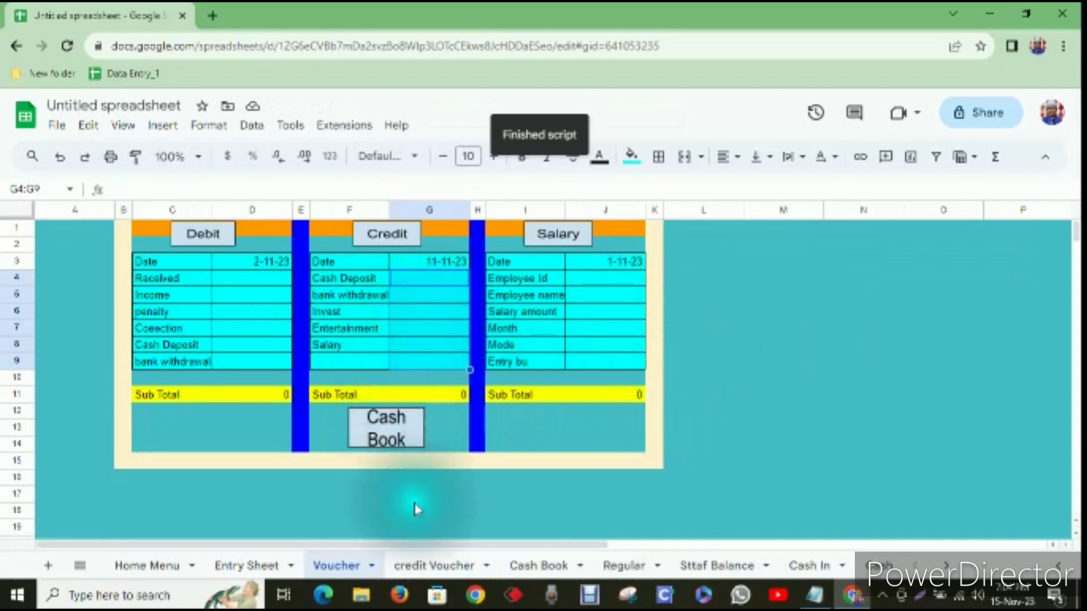
click(404, 565)
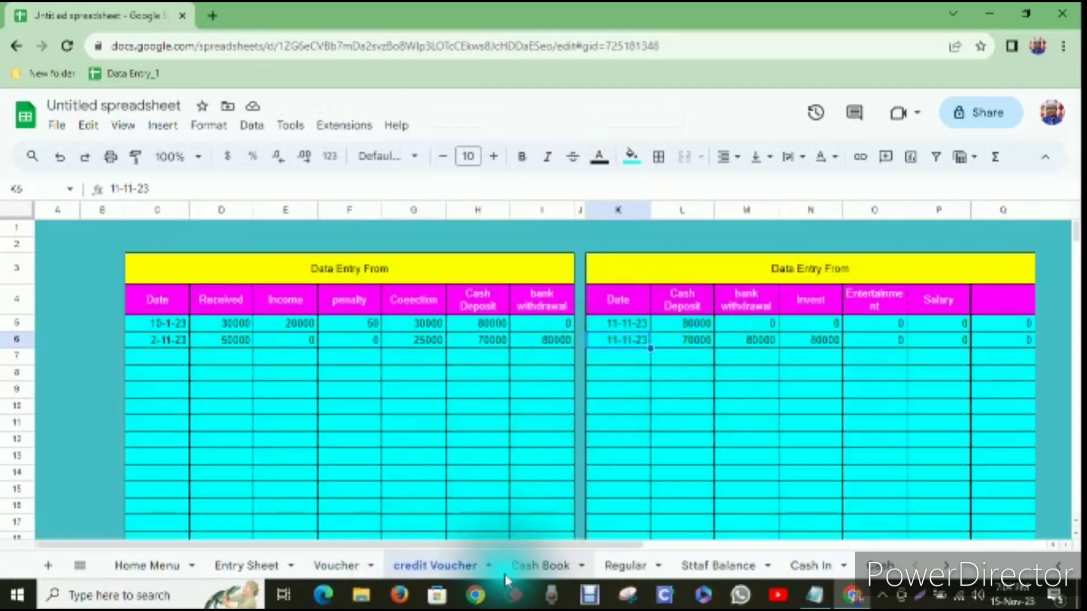
Review the first two daily blocks on the Cash Book sheet and compare the credit and debit dates of the second block.
click(528, 566)
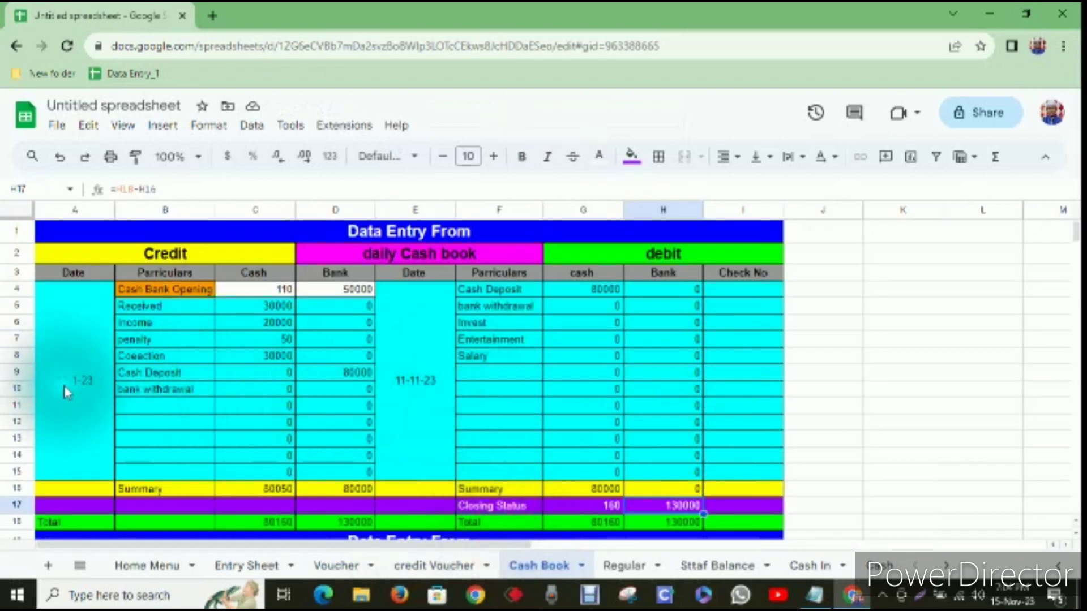
scroll(431, 397, down, 2)
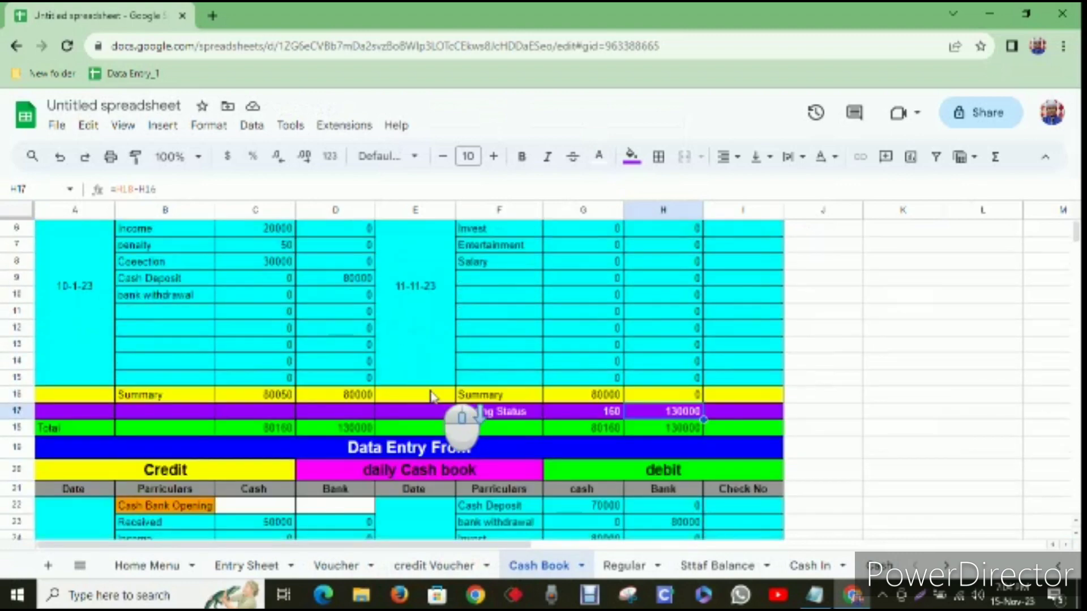
scroll(430, 397, up, 2)
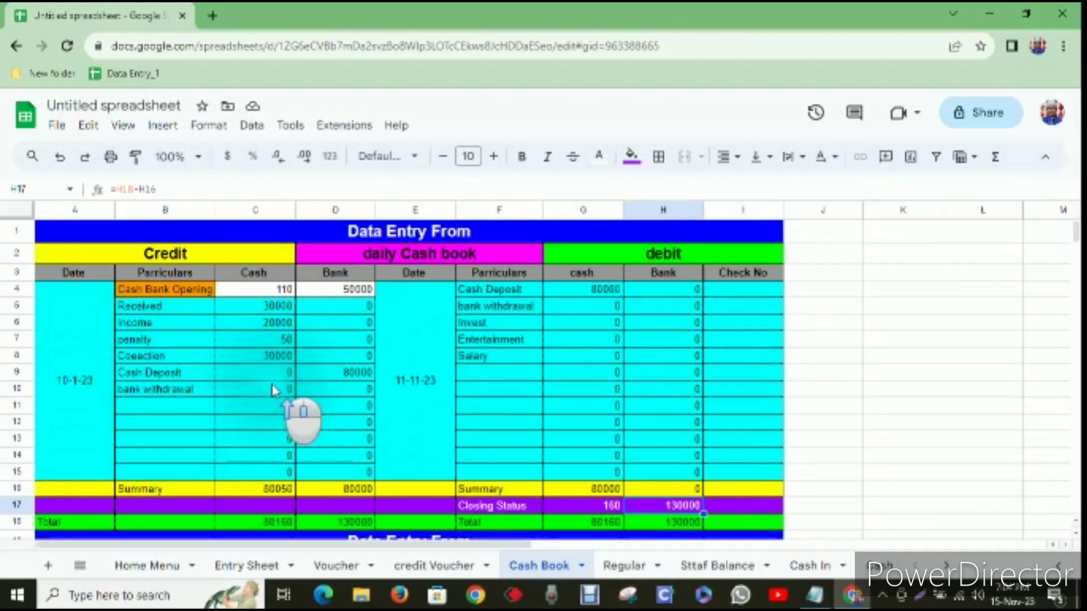
scroll(274, 390, down, 6)
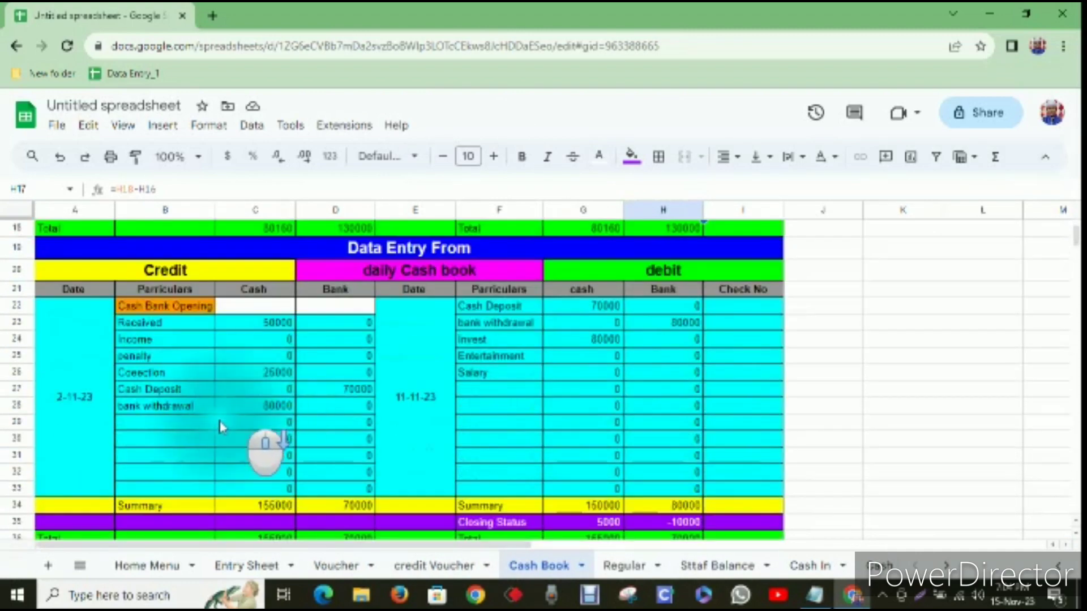
click(62, 411)
click(410, 399)
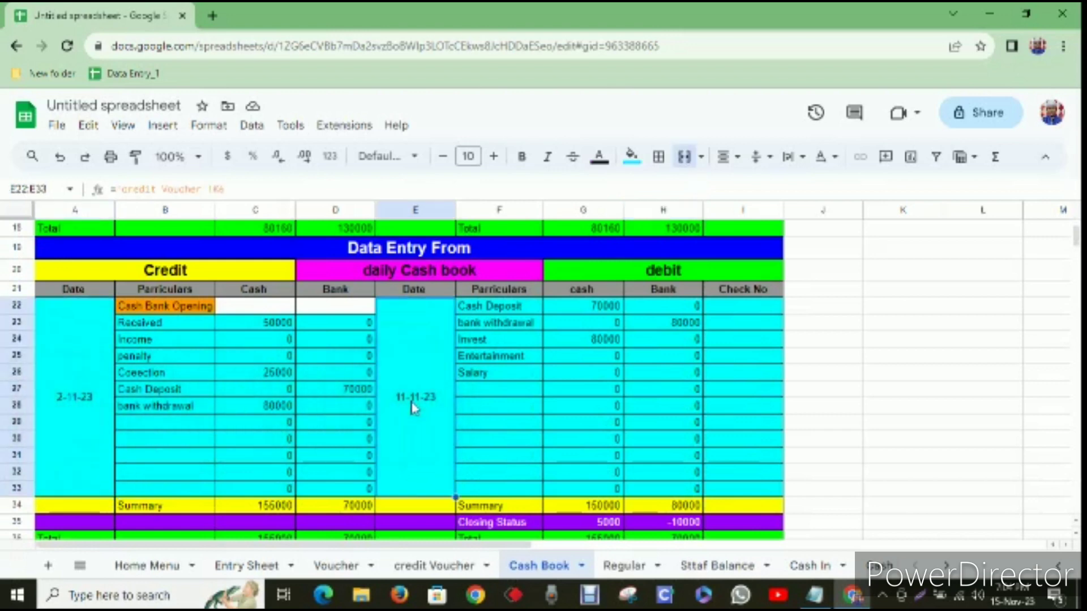
click(73, 410)
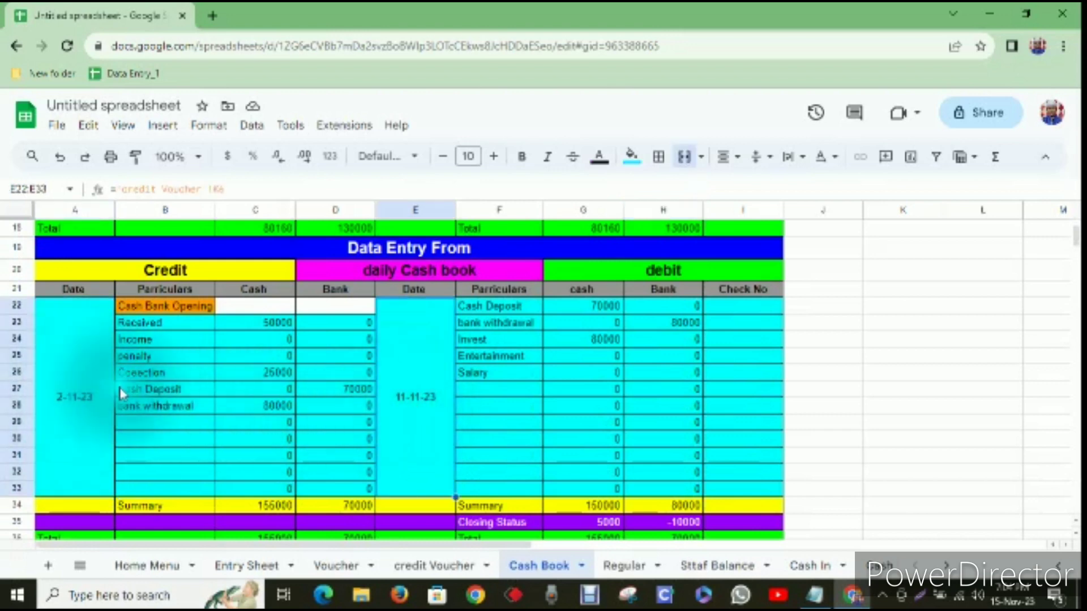
click(432, 420)
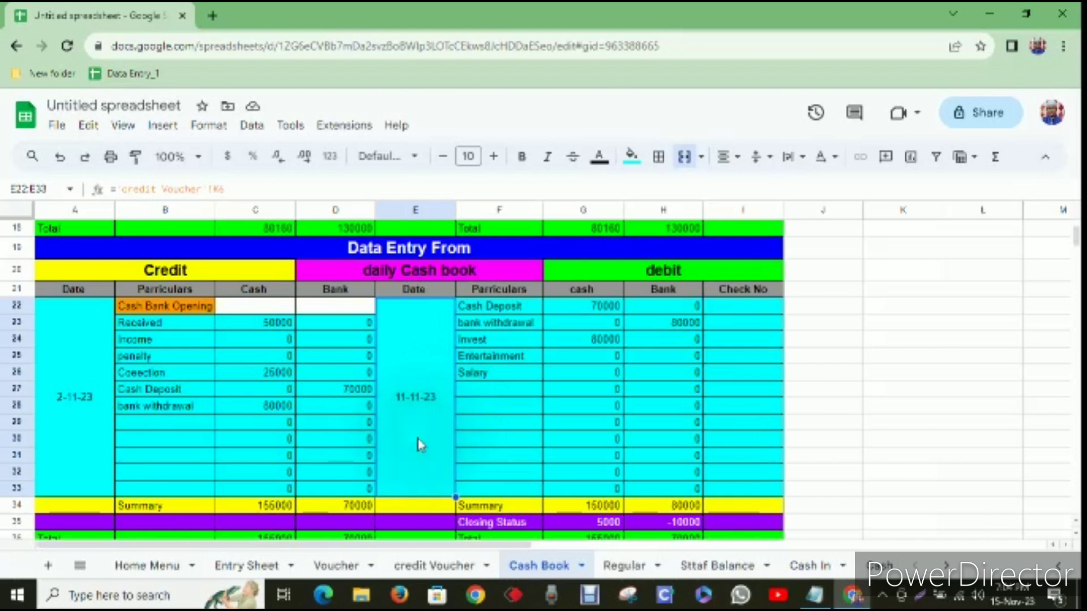
key(ctrl)
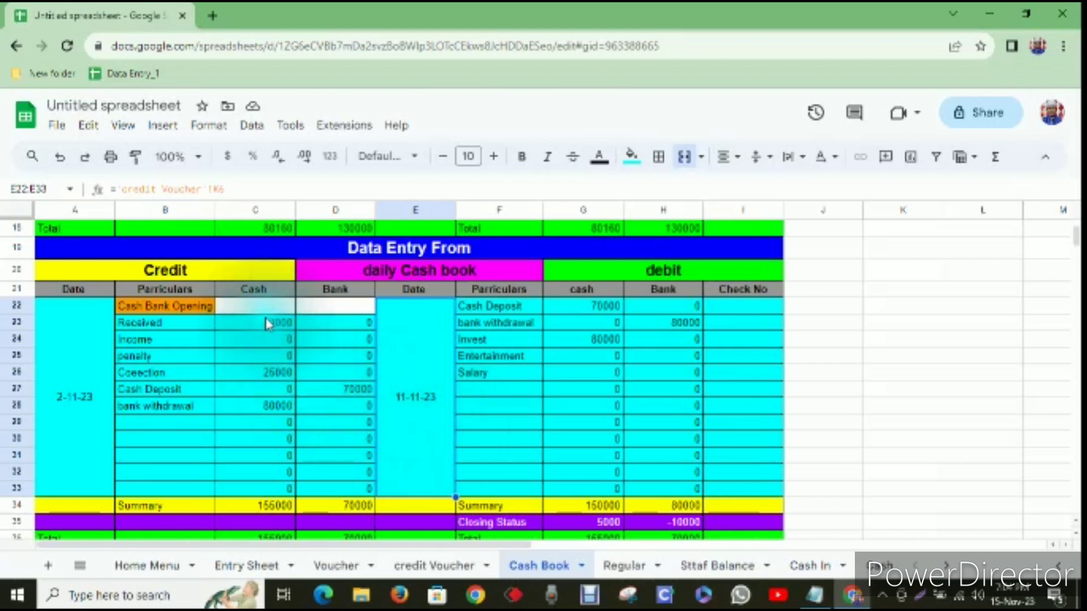
Inspect the second block's cash and bank Closing Status cells and compare them with the first block's opening and closing rows.
scroll(385, 441, down, 1)
scroll(364, 474, up, 1)
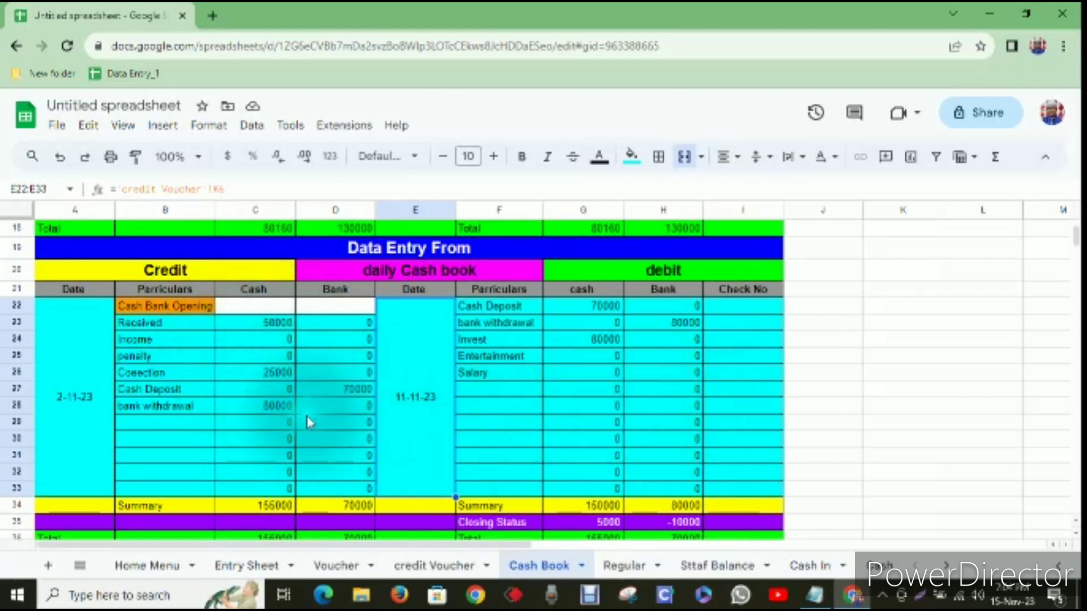
click(597, 527)
click(666, 523)
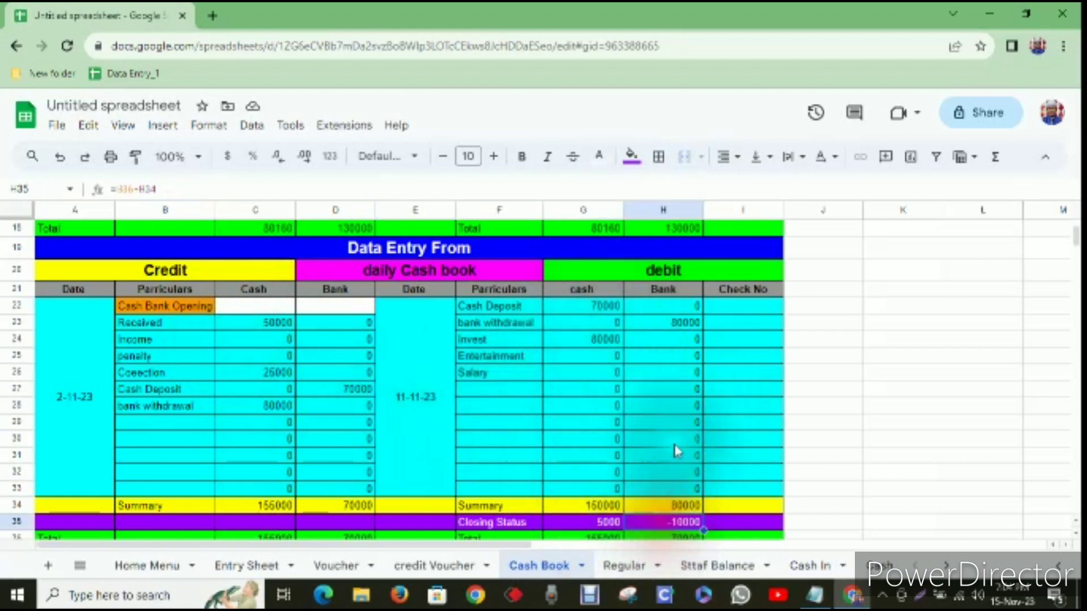
scroll(673, 450, up, 3)
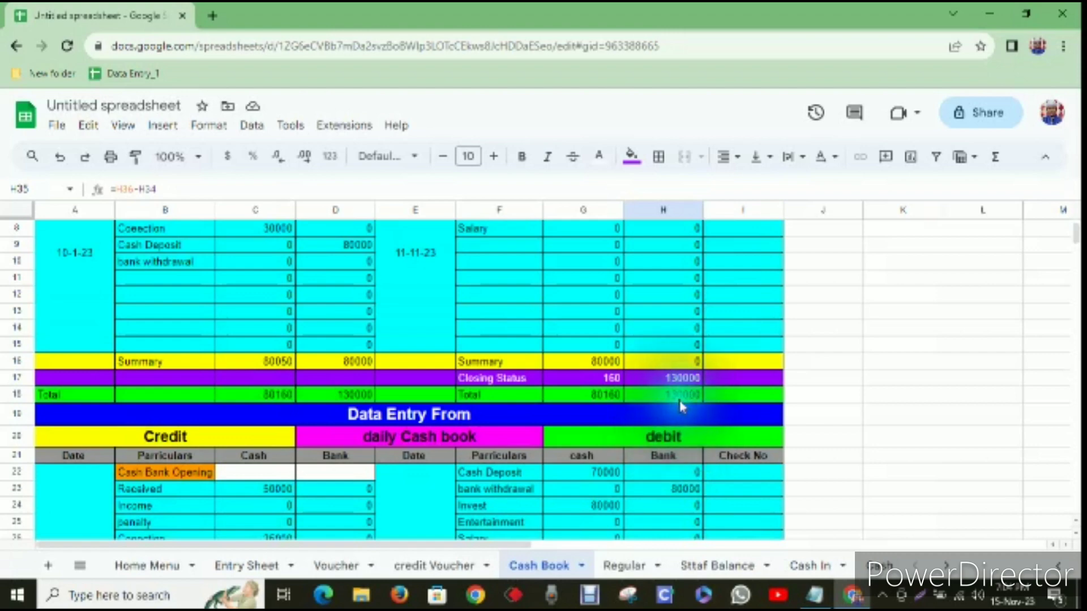
scroll(619, 396, up, 3)
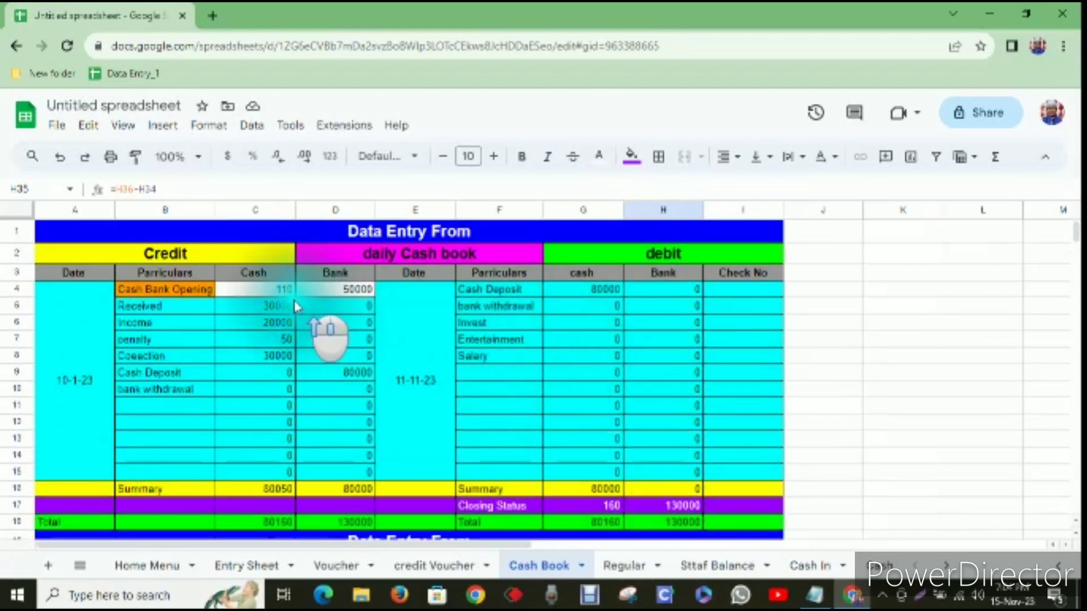
Link the second block's Cash Bank Opening to the first block's Closing Status, using =G17 in C22 and =H17 in D22.
scroll(651, 410, down, 3)
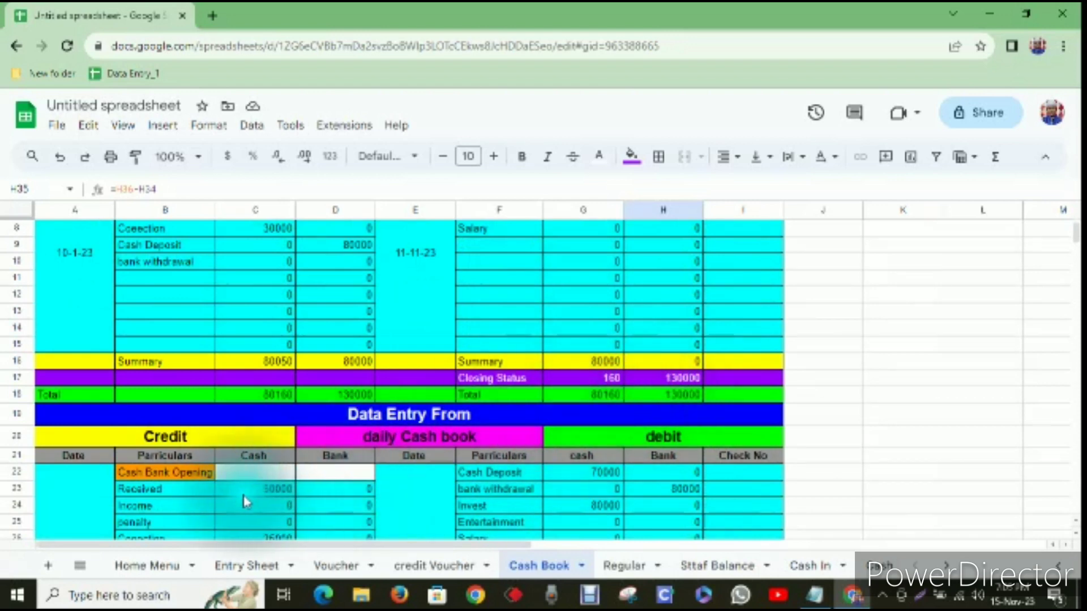
click(253, 475)
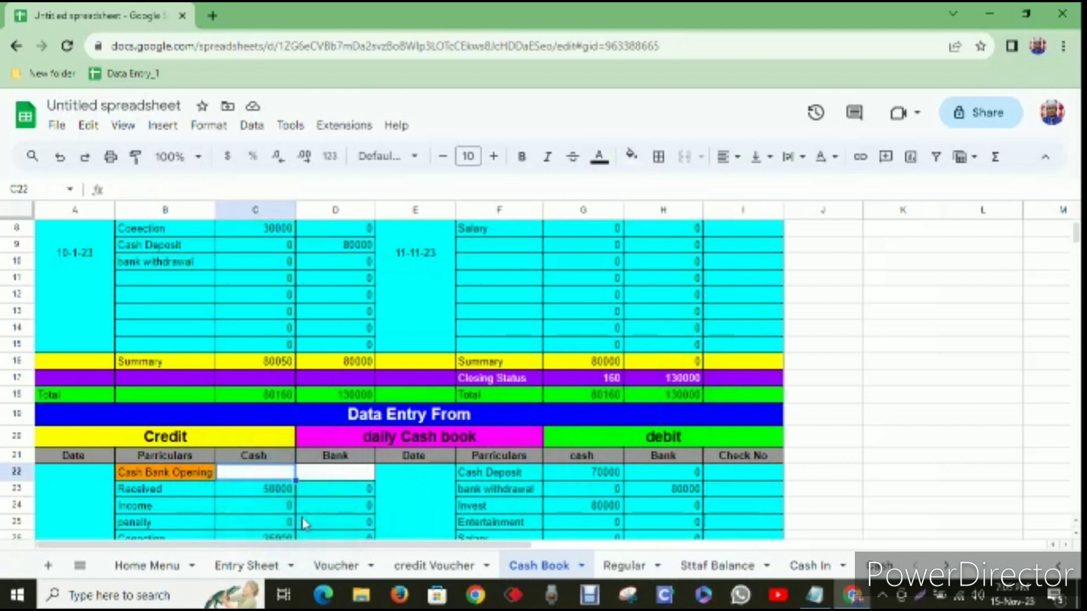
text(=)
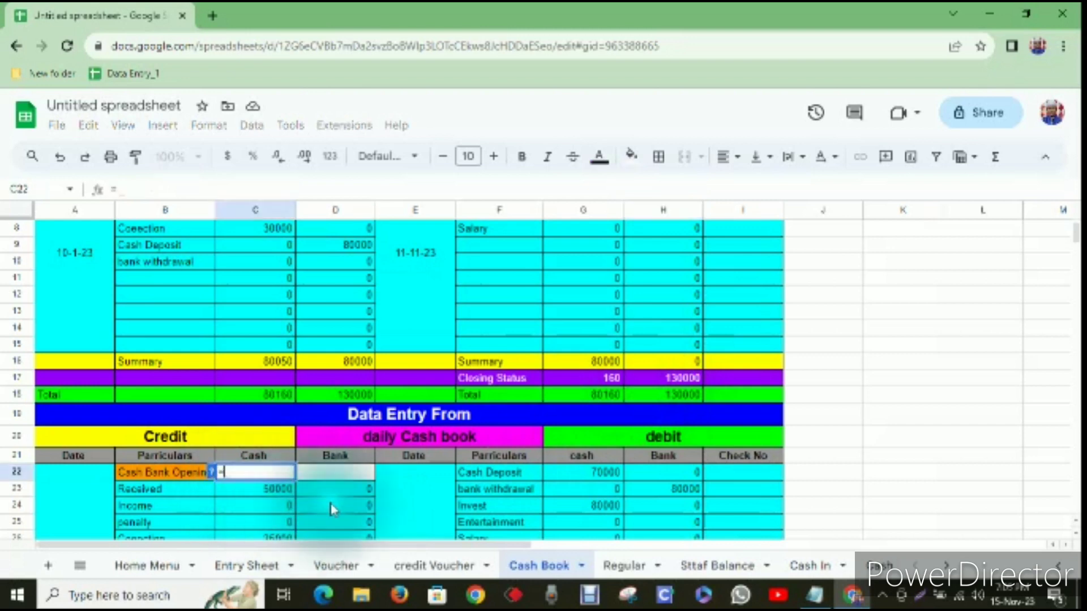
click(603, 378)
key(Return)
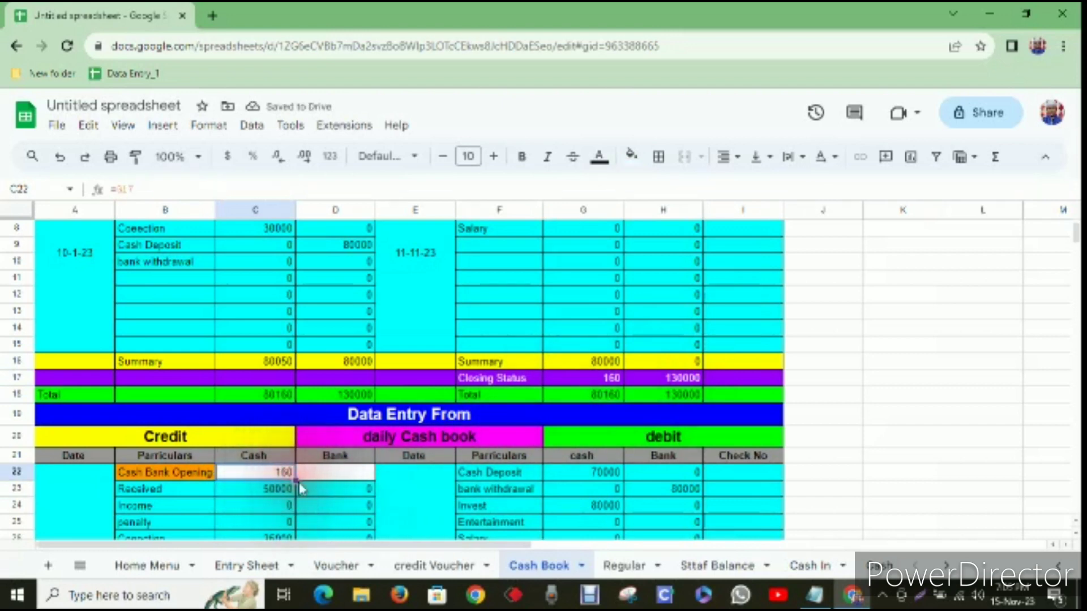
drag(300, 488, 334, 475)
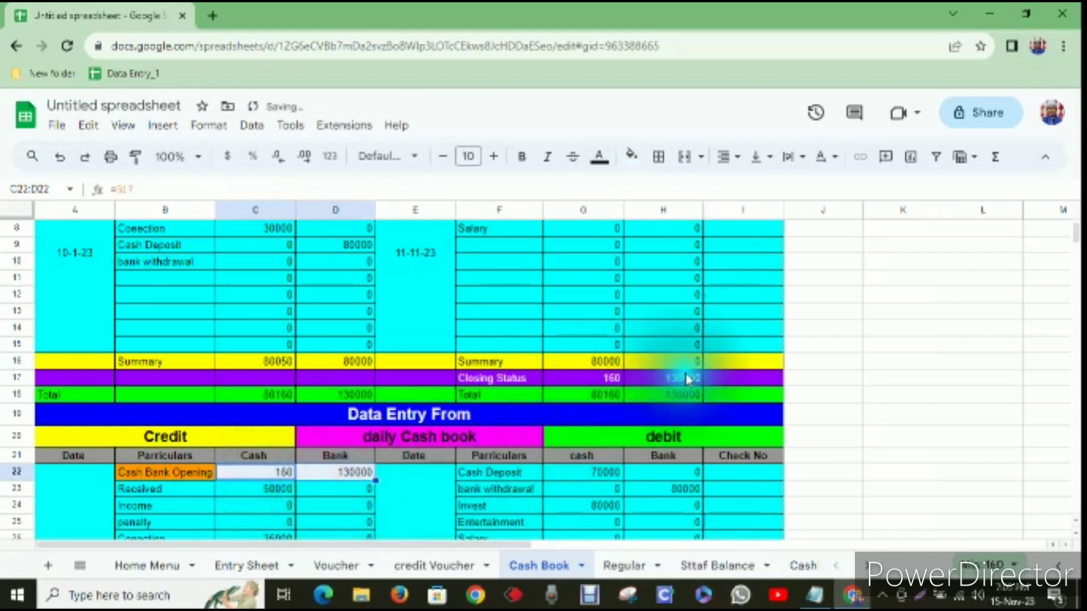
click(334, 476)
Check the second block's Closing Status and bank Cash Deposit against the first block's closing row and the credit Voucher sheet.
scroll(348, 491, down, 2)
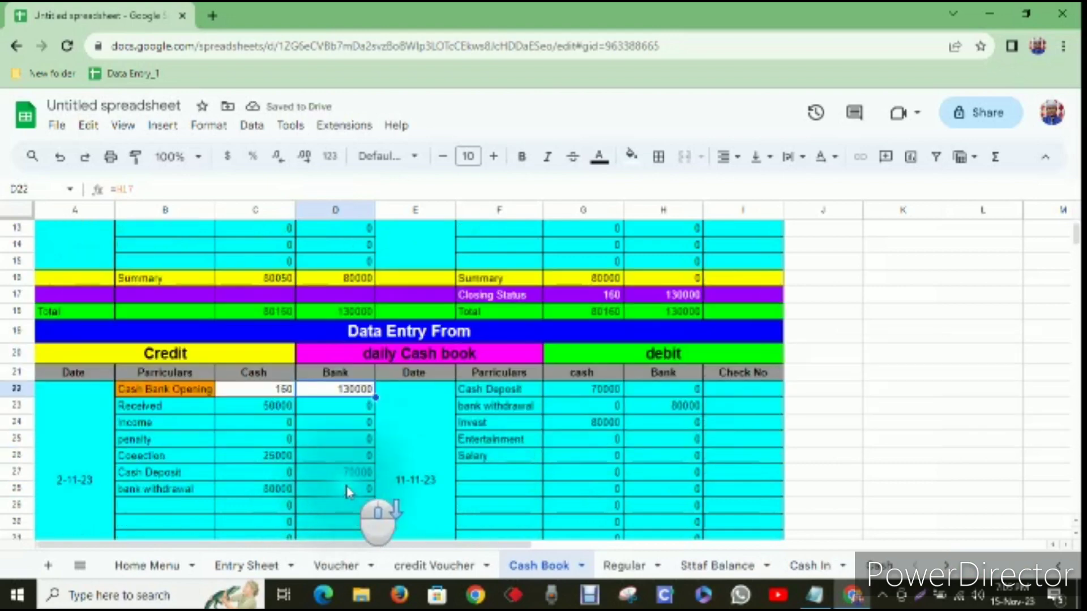
scroll(348, 491, down, 3)
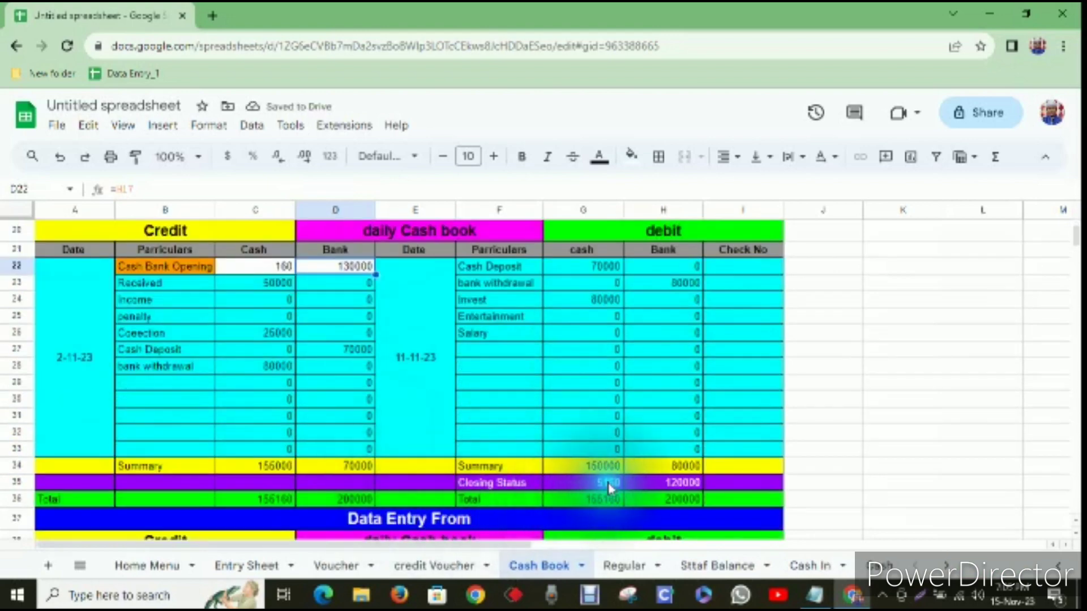
click(609, 484)
scroll(622, 453, up, 3)
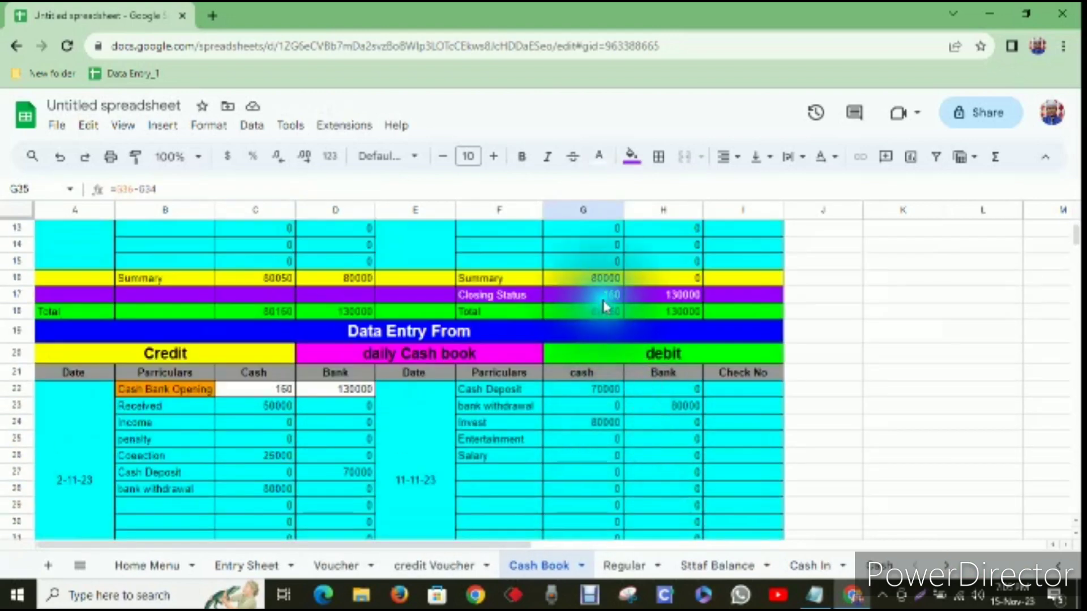
scroll(628, 385, down, 1)
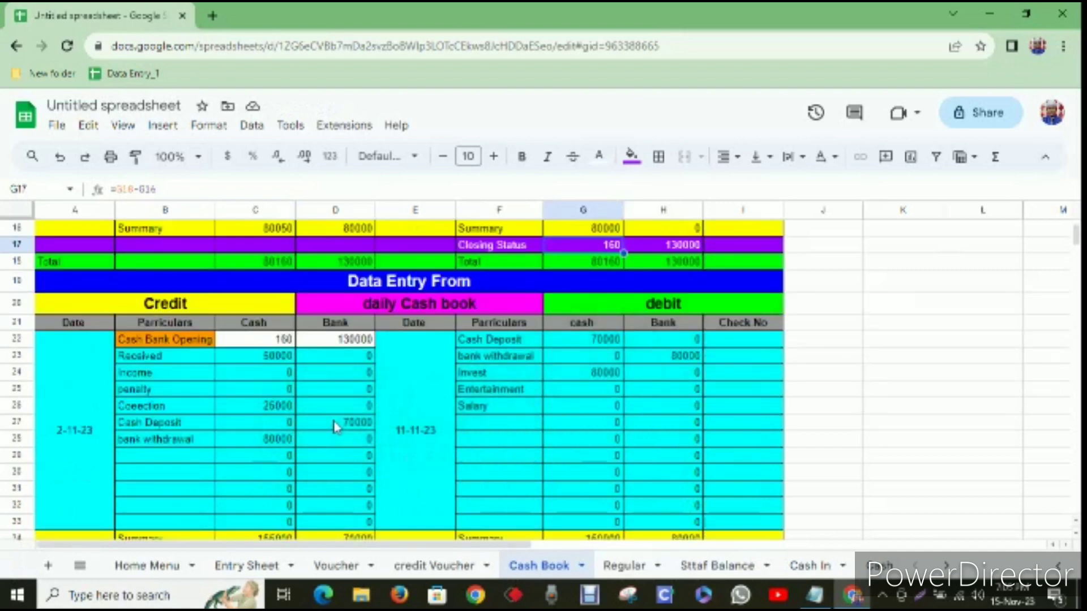
click(418, 563)
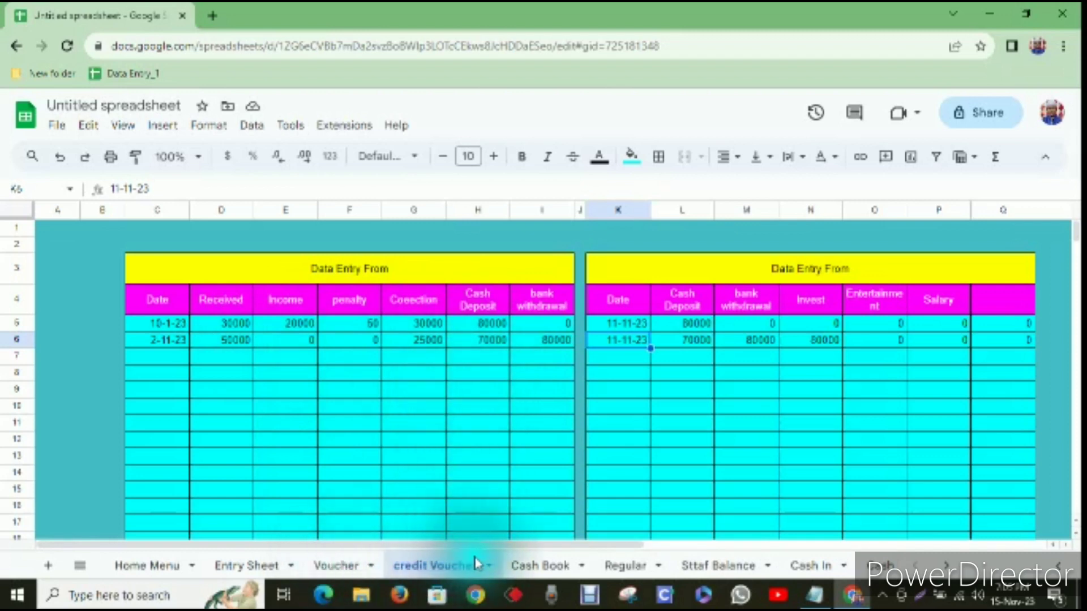
click(511, 566)
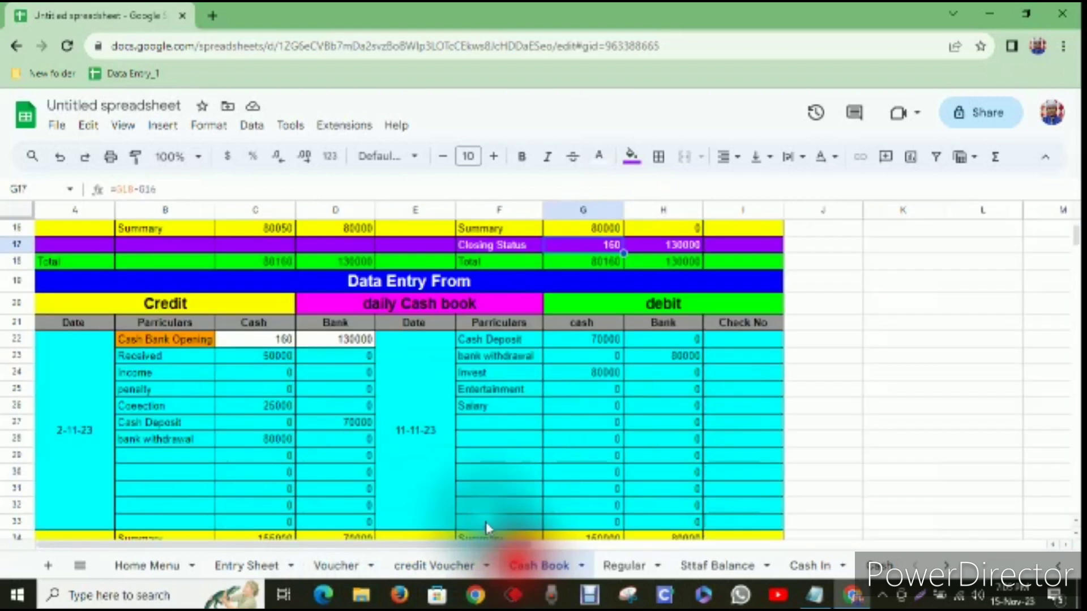
click(347, 424)
scroll(570, 430, down, 1)
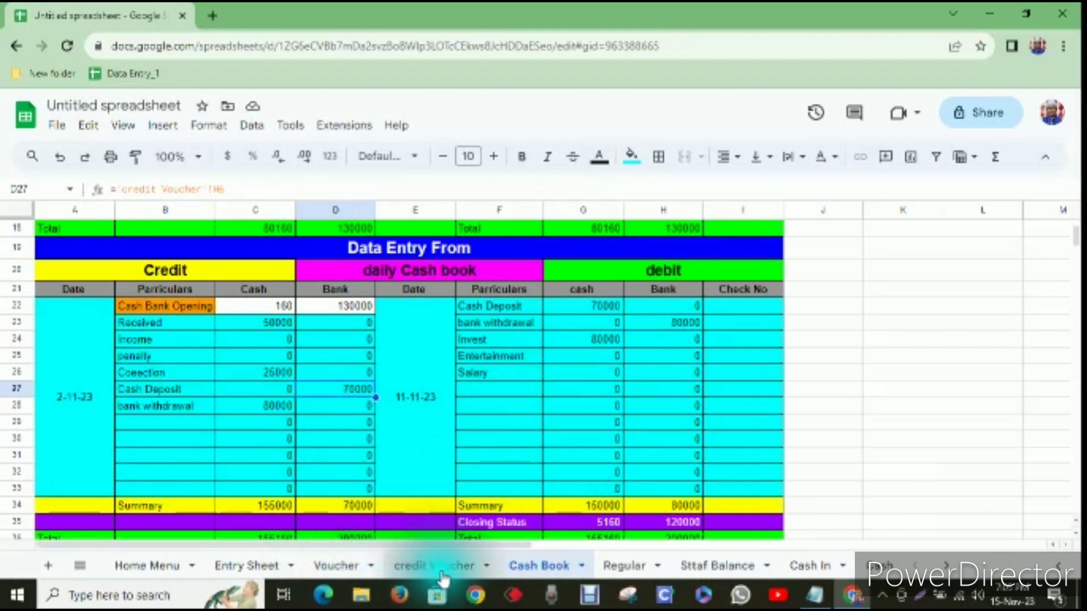
click(614, 523)
click(661, 524)
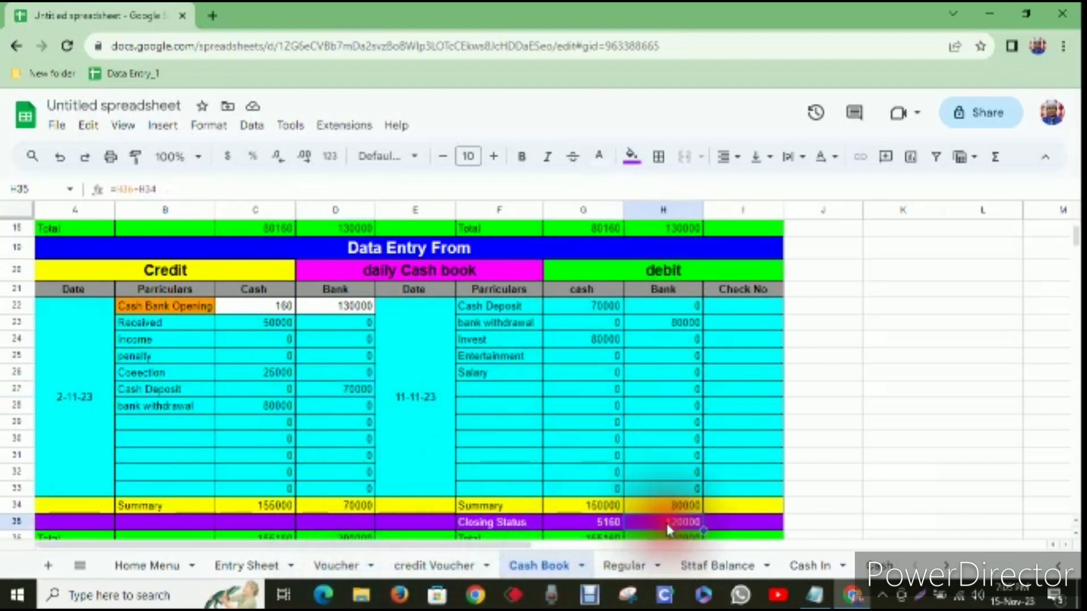
scroll(693, 523, up, 3)
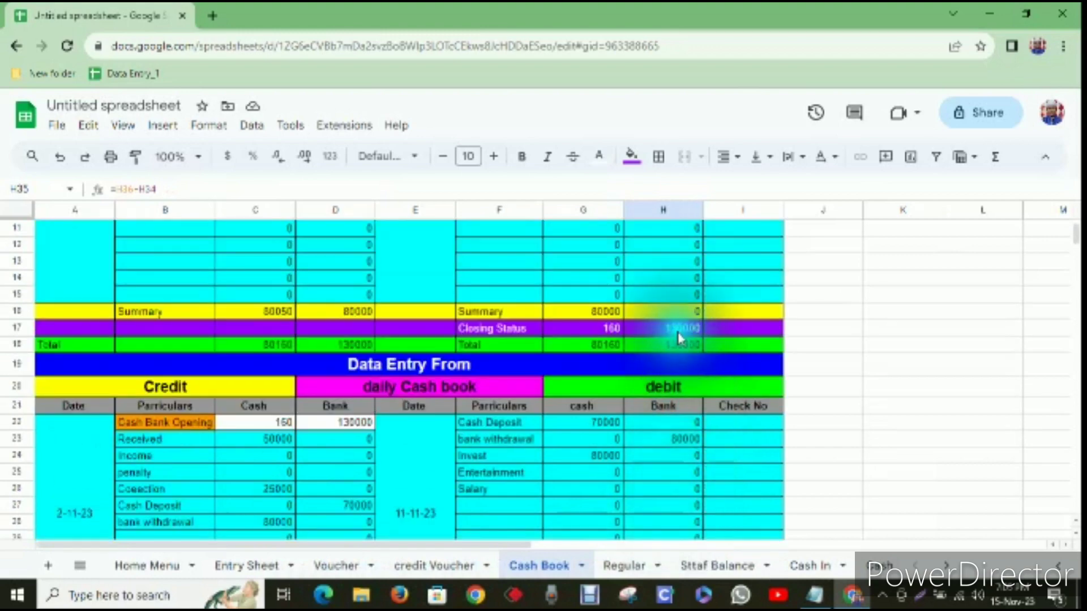
scroll(651, 436, down, 5)
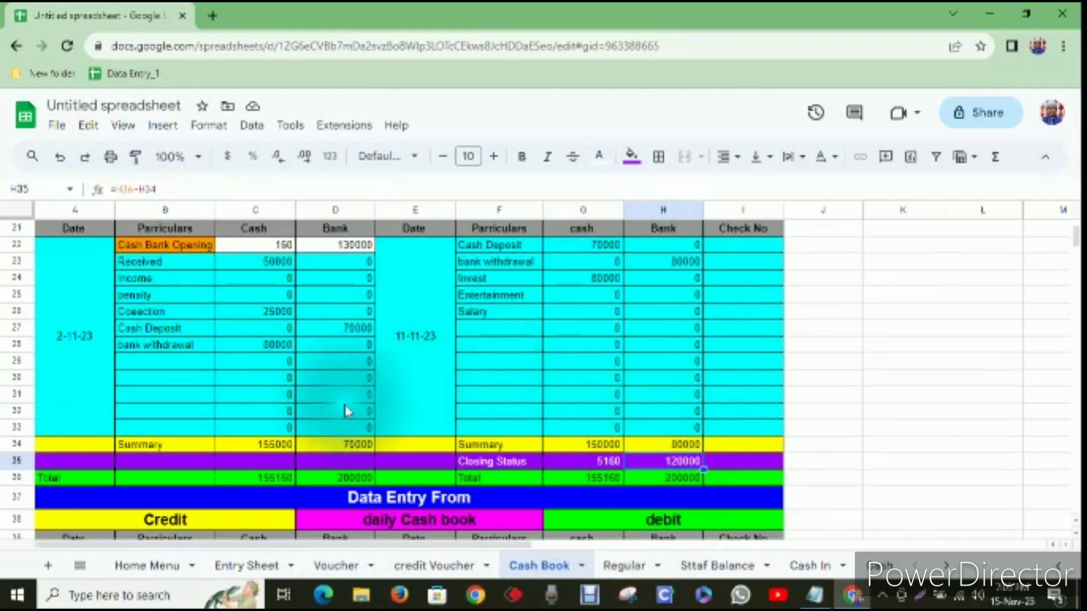
Examine the second block's Received, Coeection, Cash Deposit and bank Closing Status cells, and look over the blank third block and the first block.
click(275, 263)
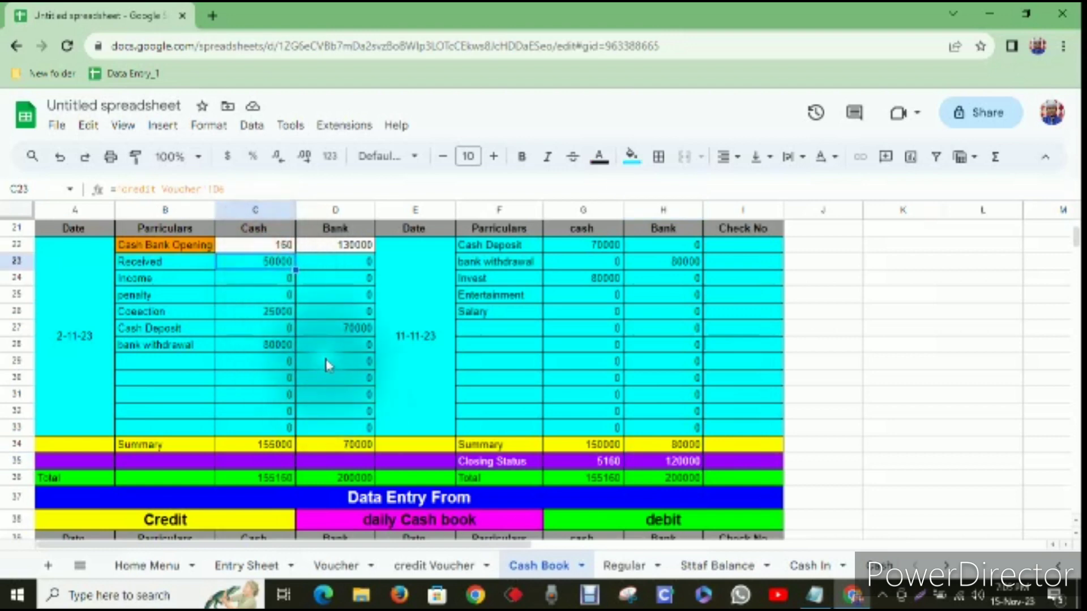
click(275, 311)
click(346, 327)
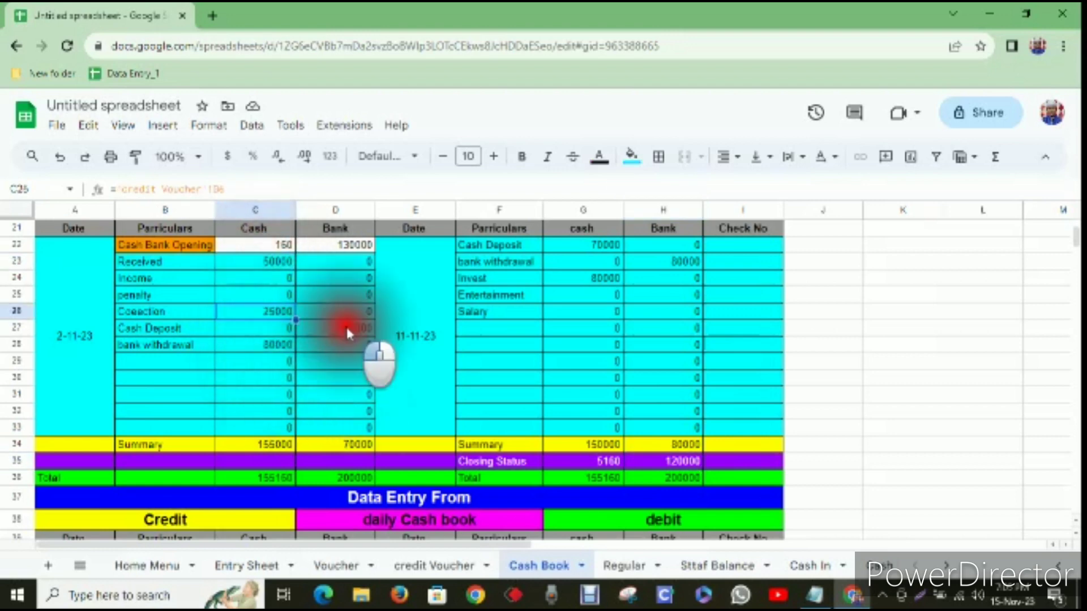
click(674, 461)
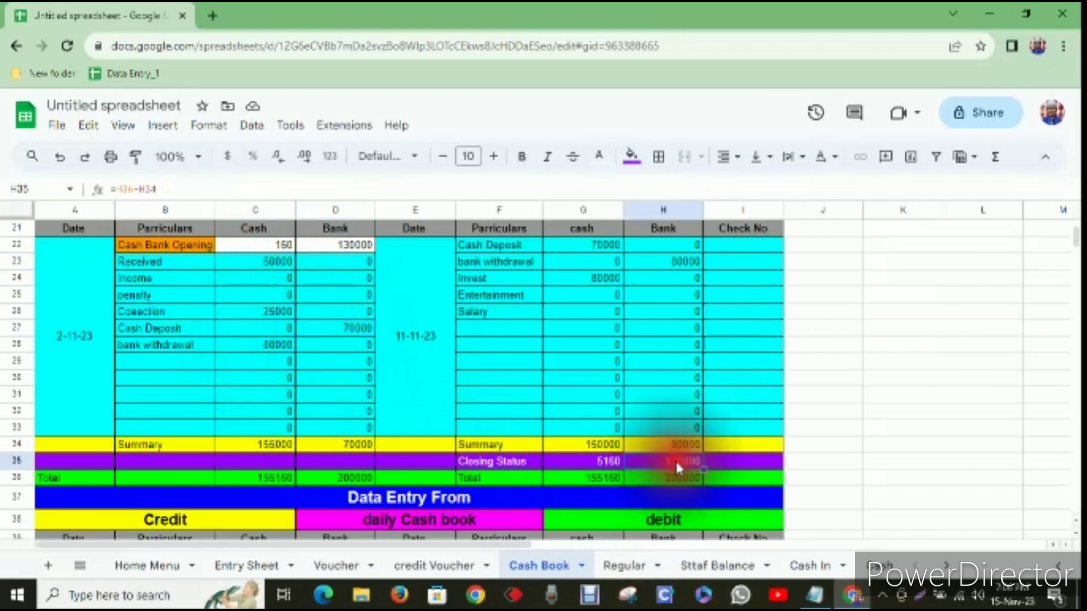
scroll(589, 420, down, 3)
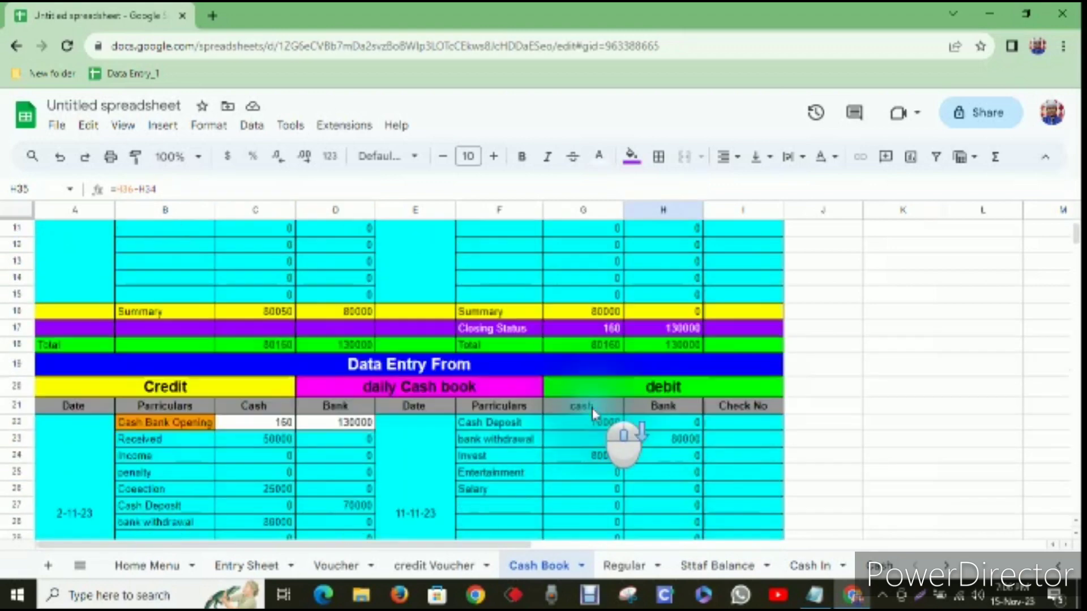
scroll(593, 413, down, 1)
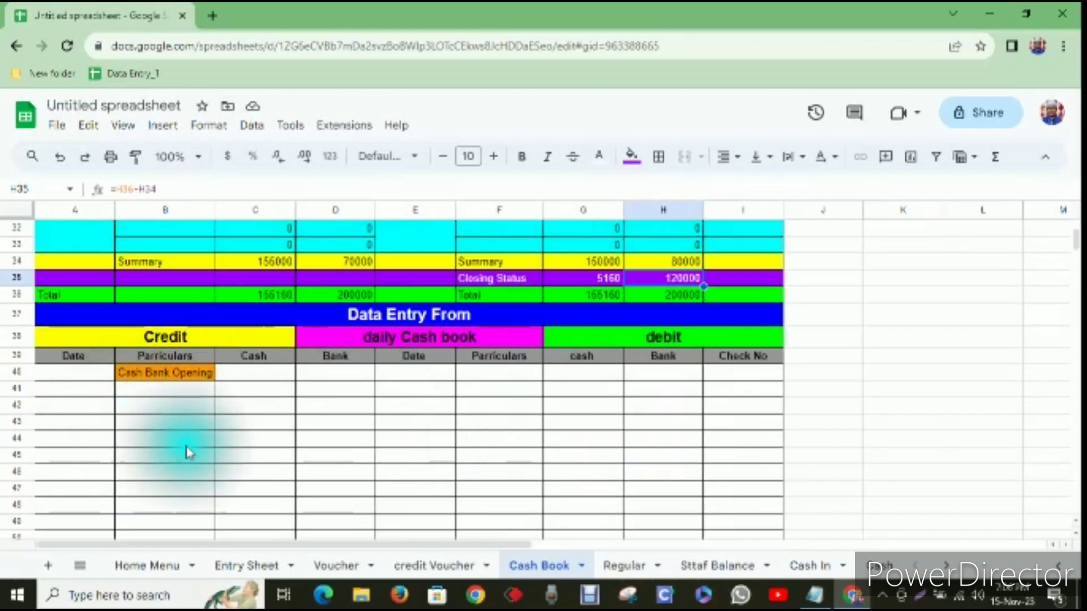
scroll(368, 449, up, 6)
scroll(394, 450, up, 4)
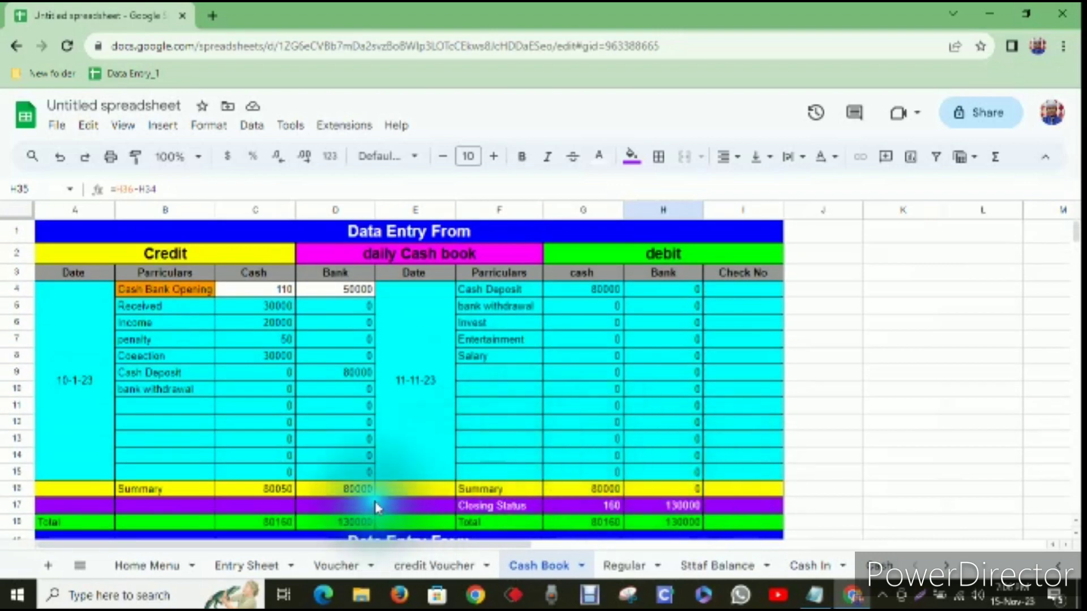
scroll(401, 473, down, 2)
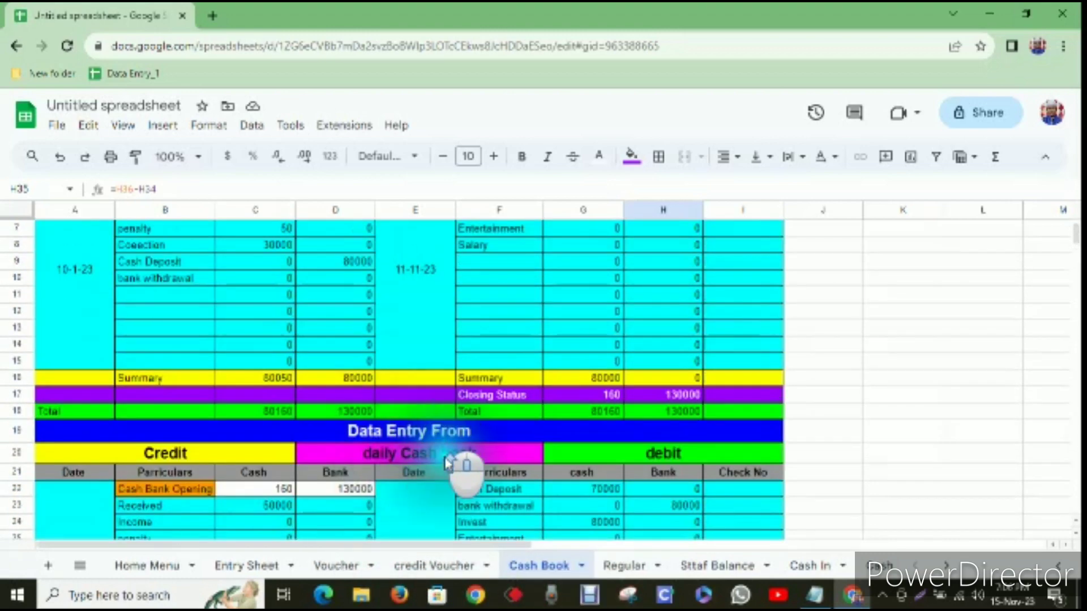
scroll(501, 430, up, 2)
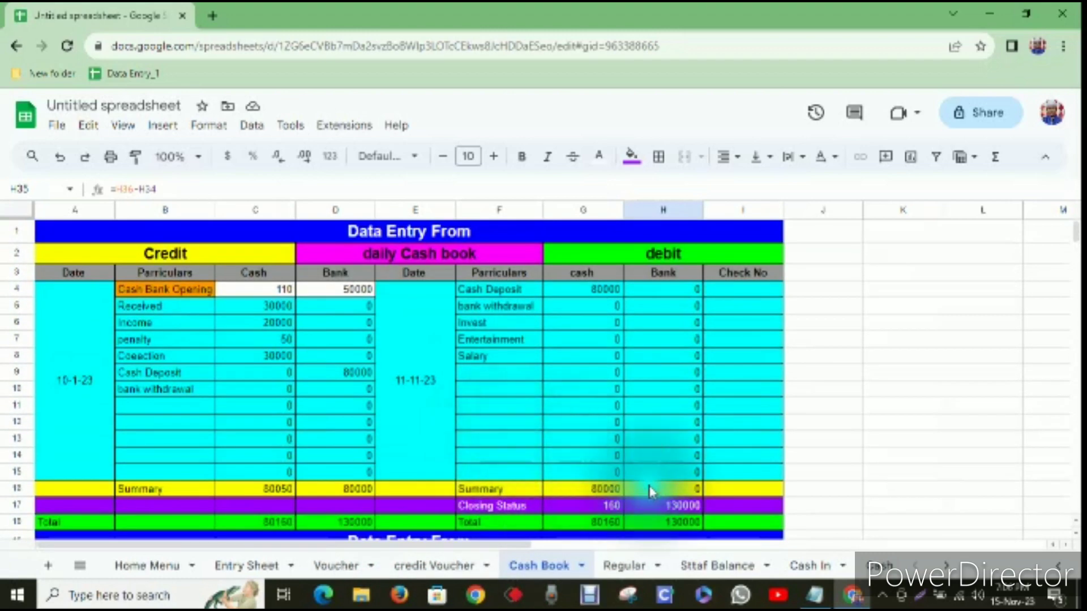